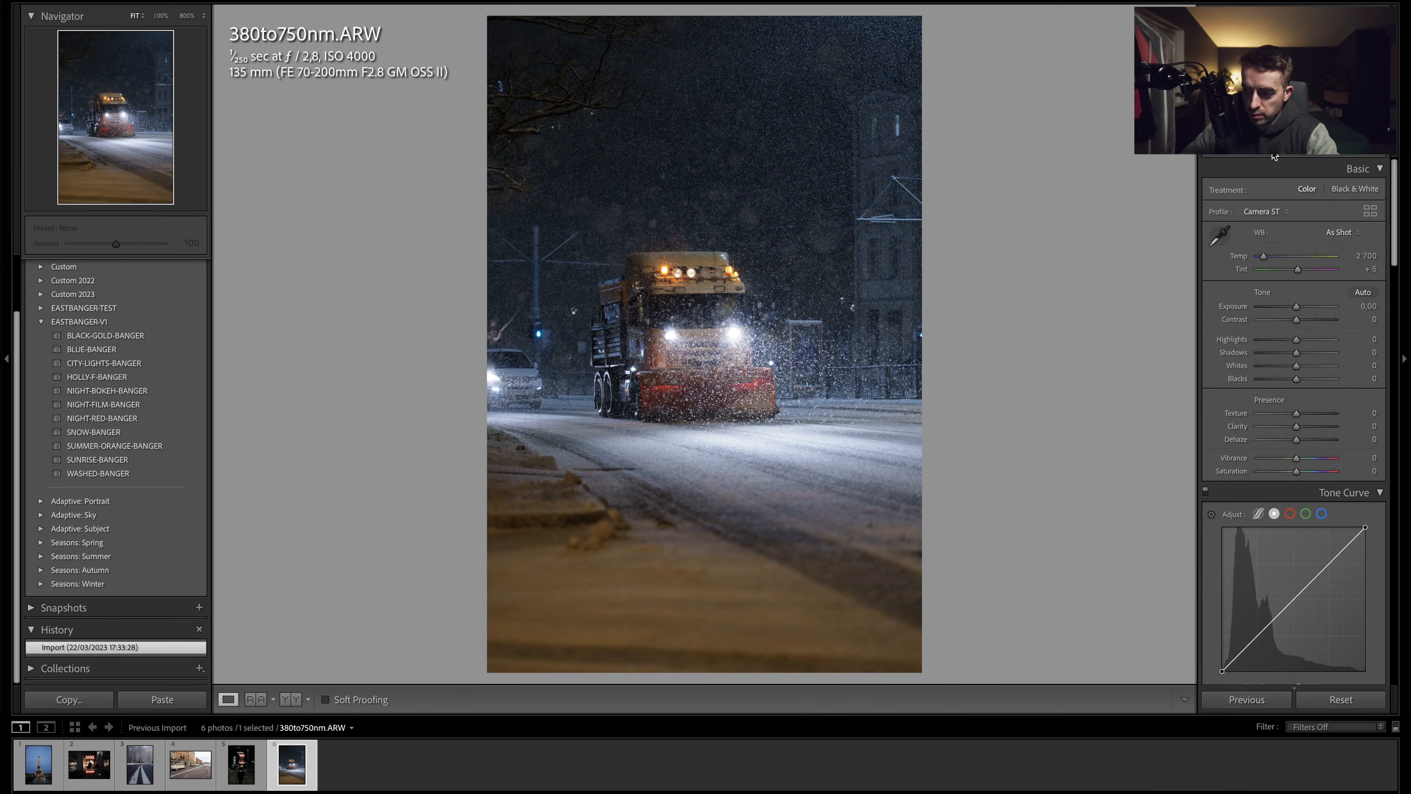
- Crop the photo to a 4 x 5 aspect ratio and reposition the crop frame around the truck
left_click(1274, 157)
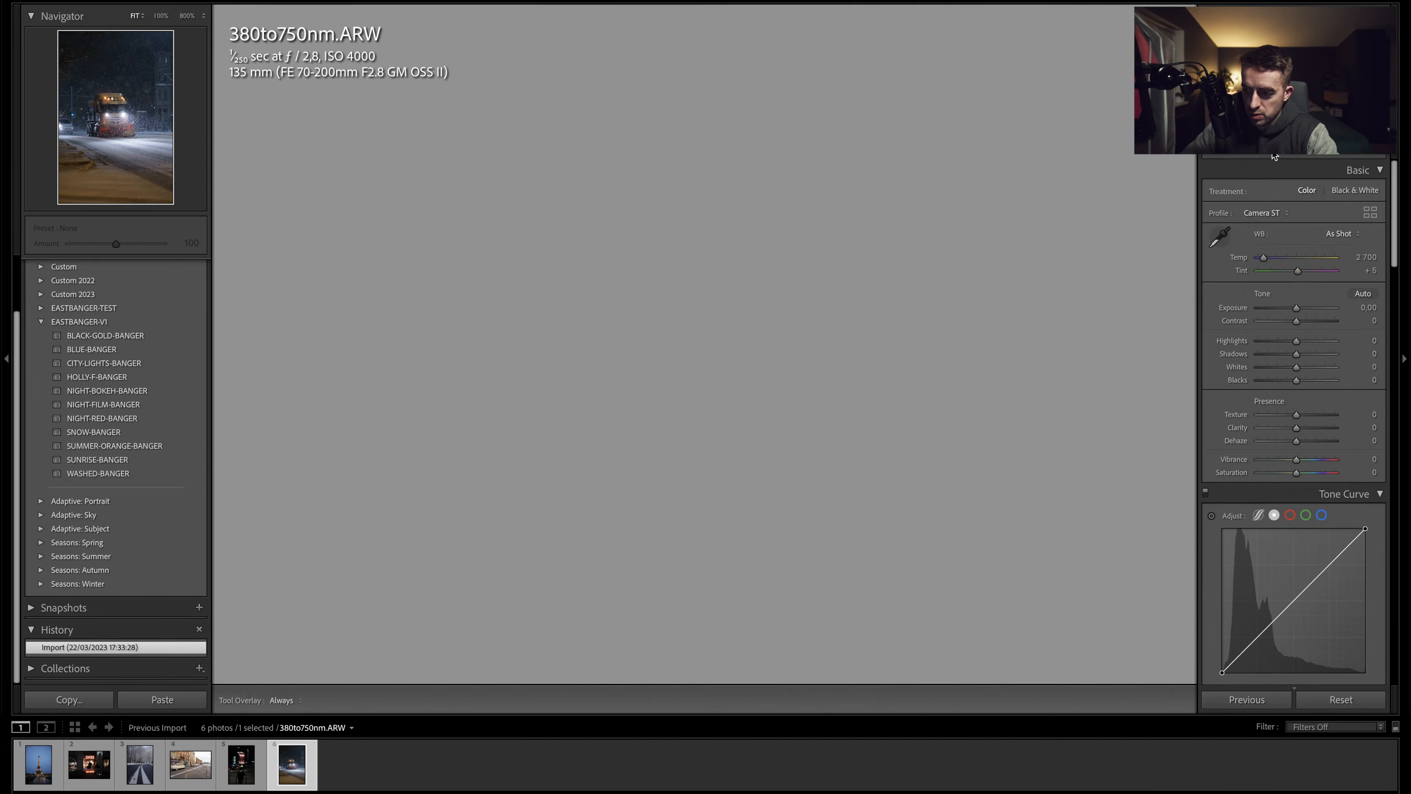
left_click(1317, 194)
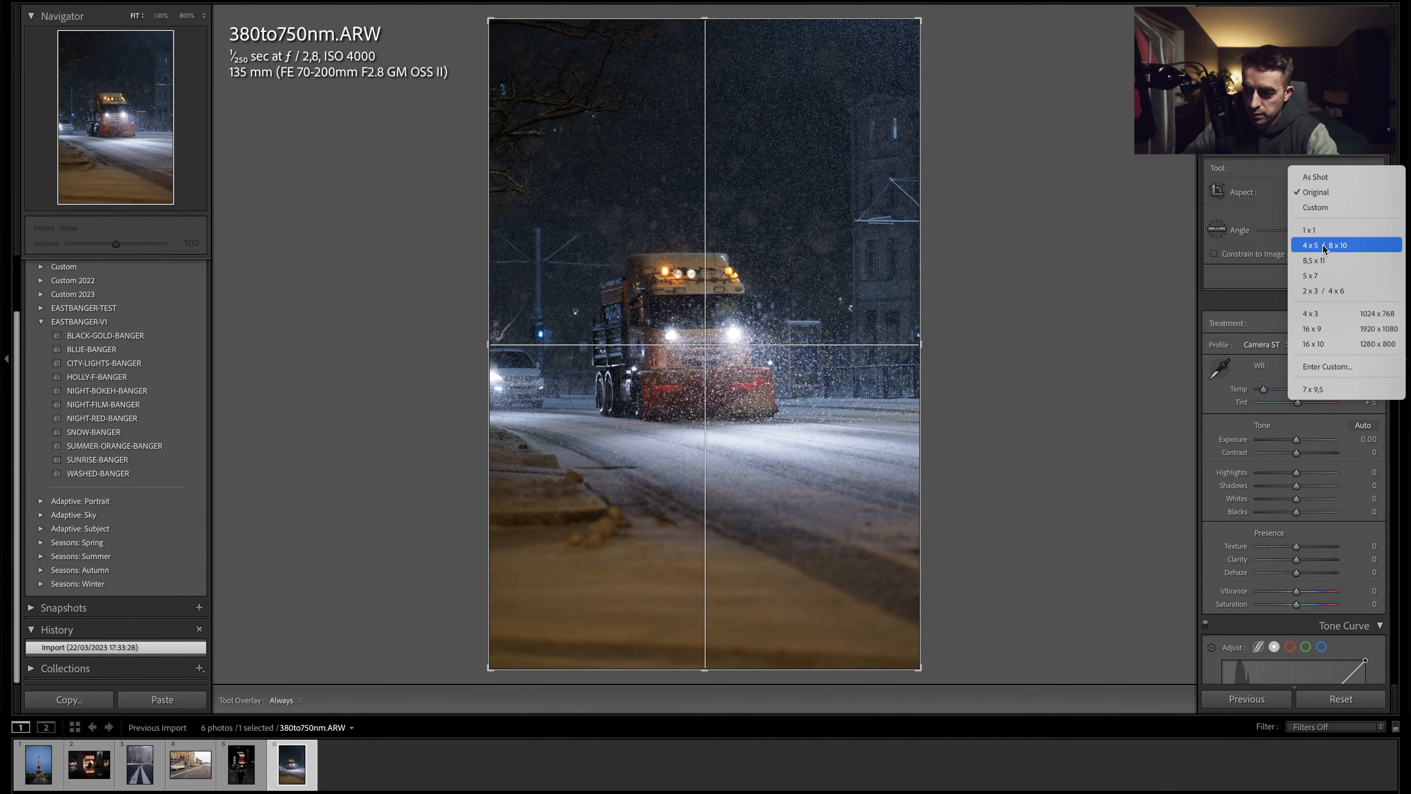
left_click(1323, 245)
left_click_drag(816, 304, 811, 306)
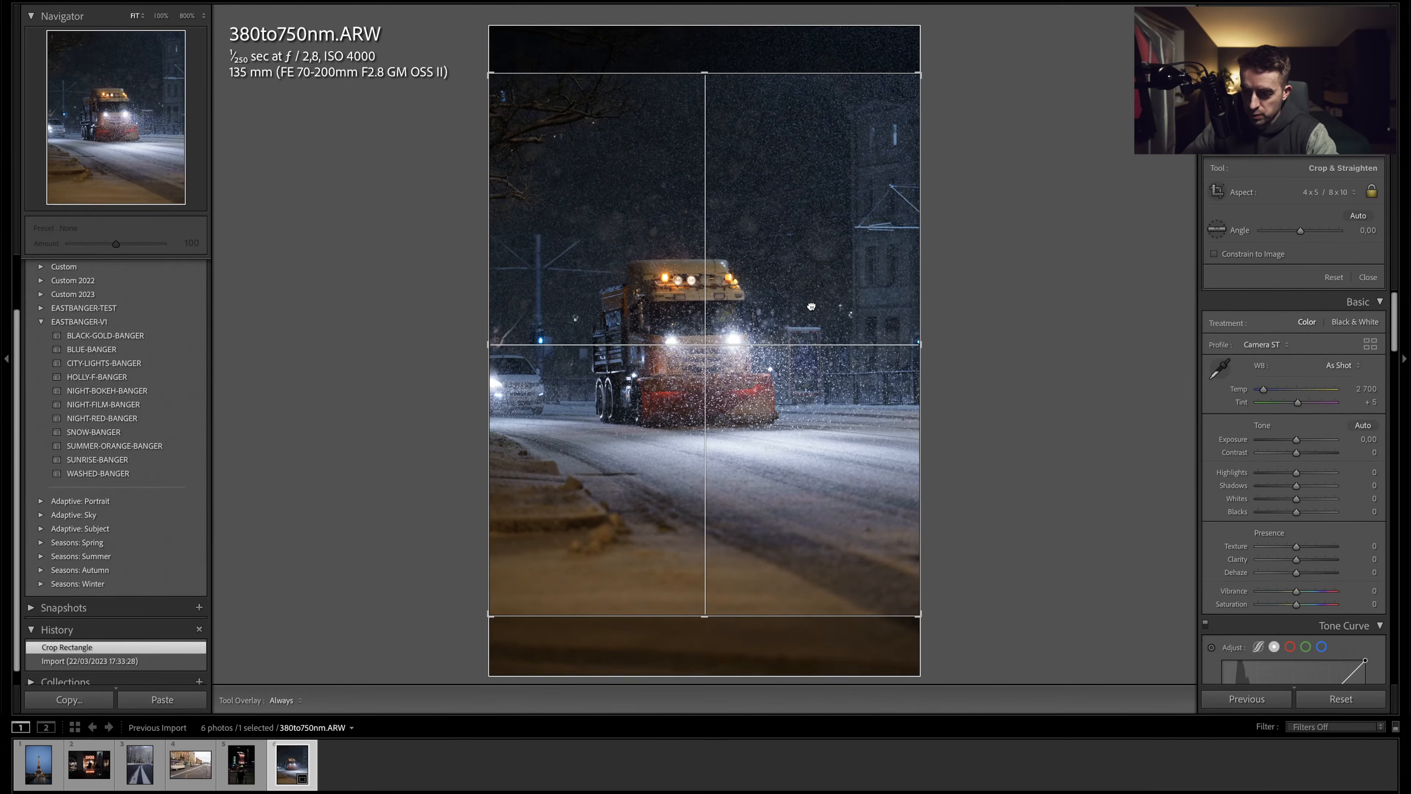
left_click_drag(812, 306, 809, 323)
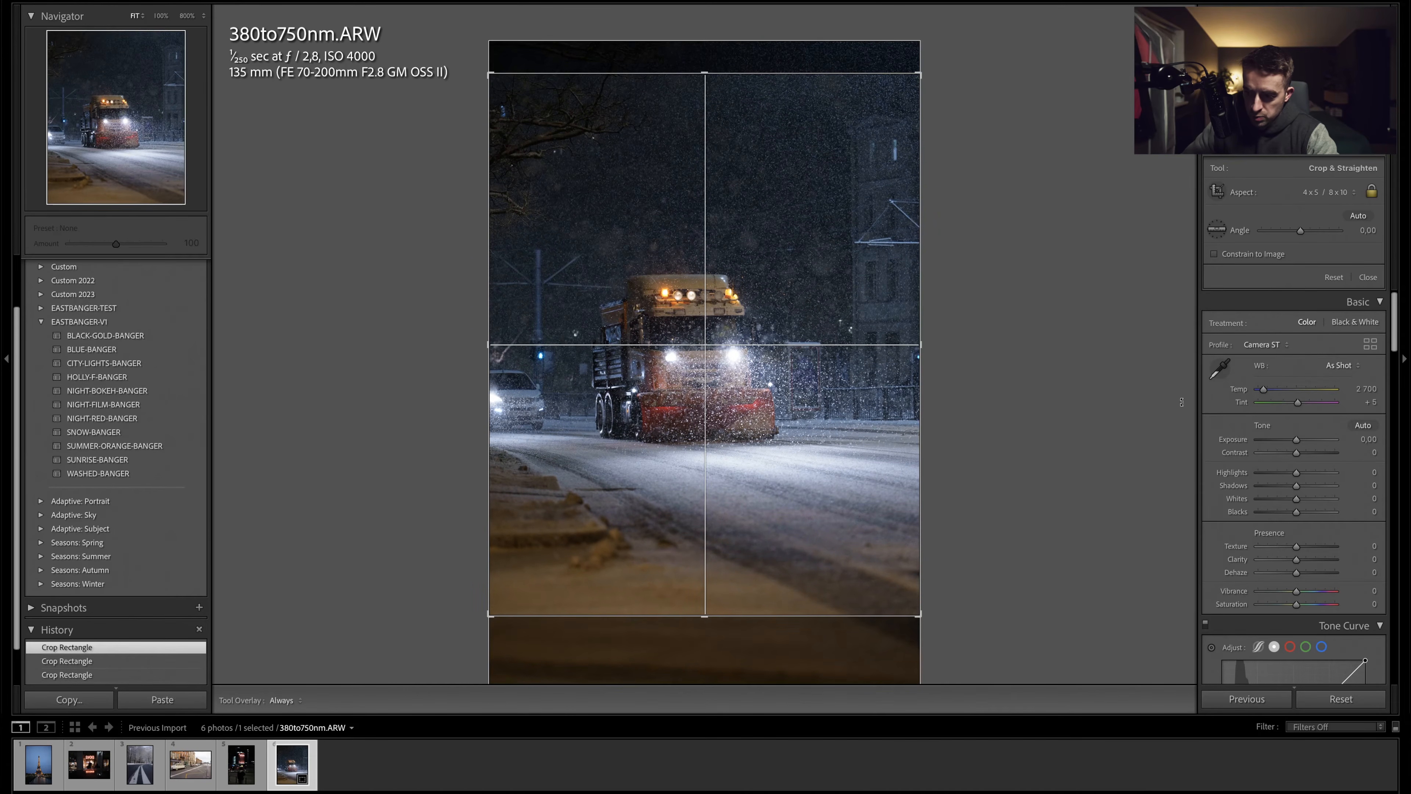
- Apply Auto Upright perspective correction in the Transform settings
scroll(1292, 420, "down", 10)
scroll(1292, 421, "down", 10)
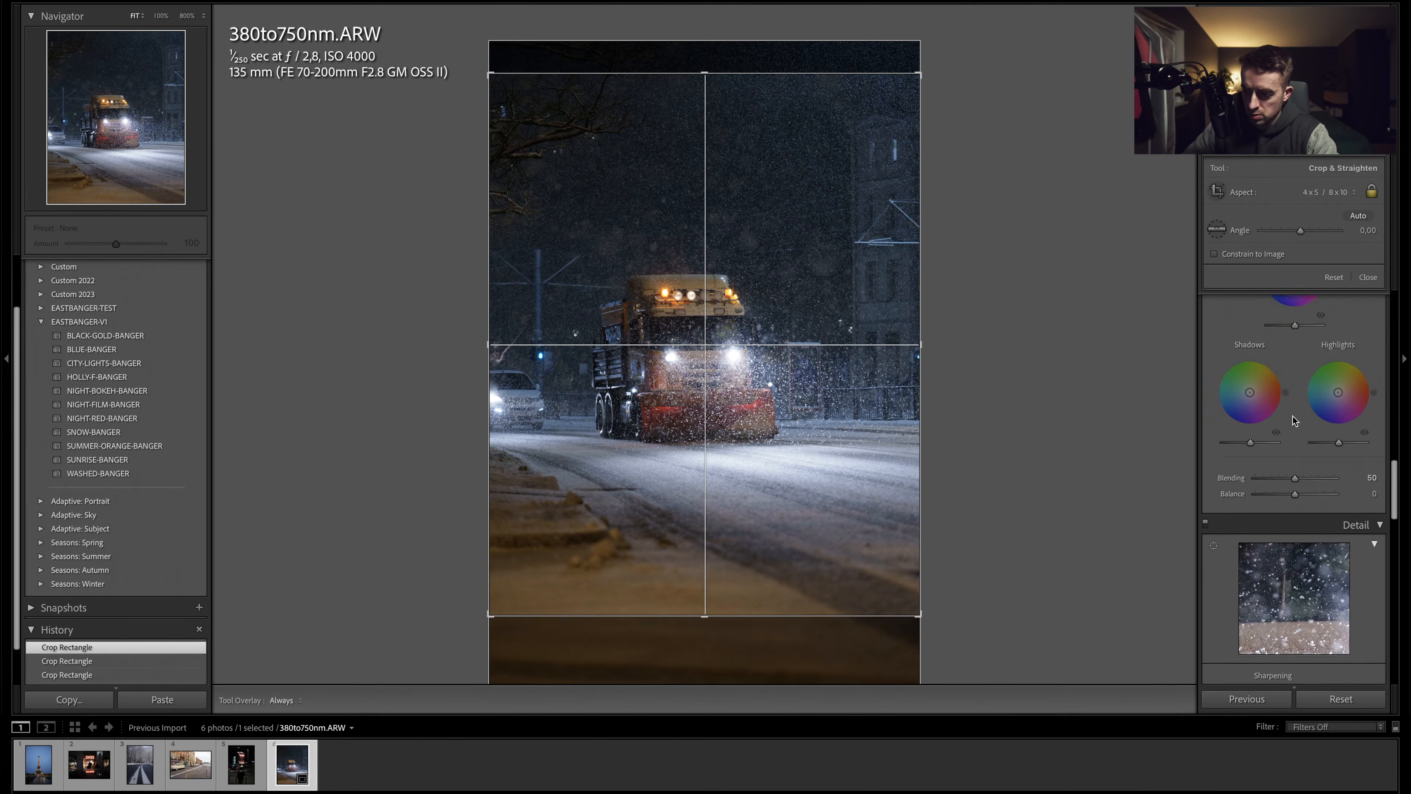
scroll(1294, 416, "down", 6)
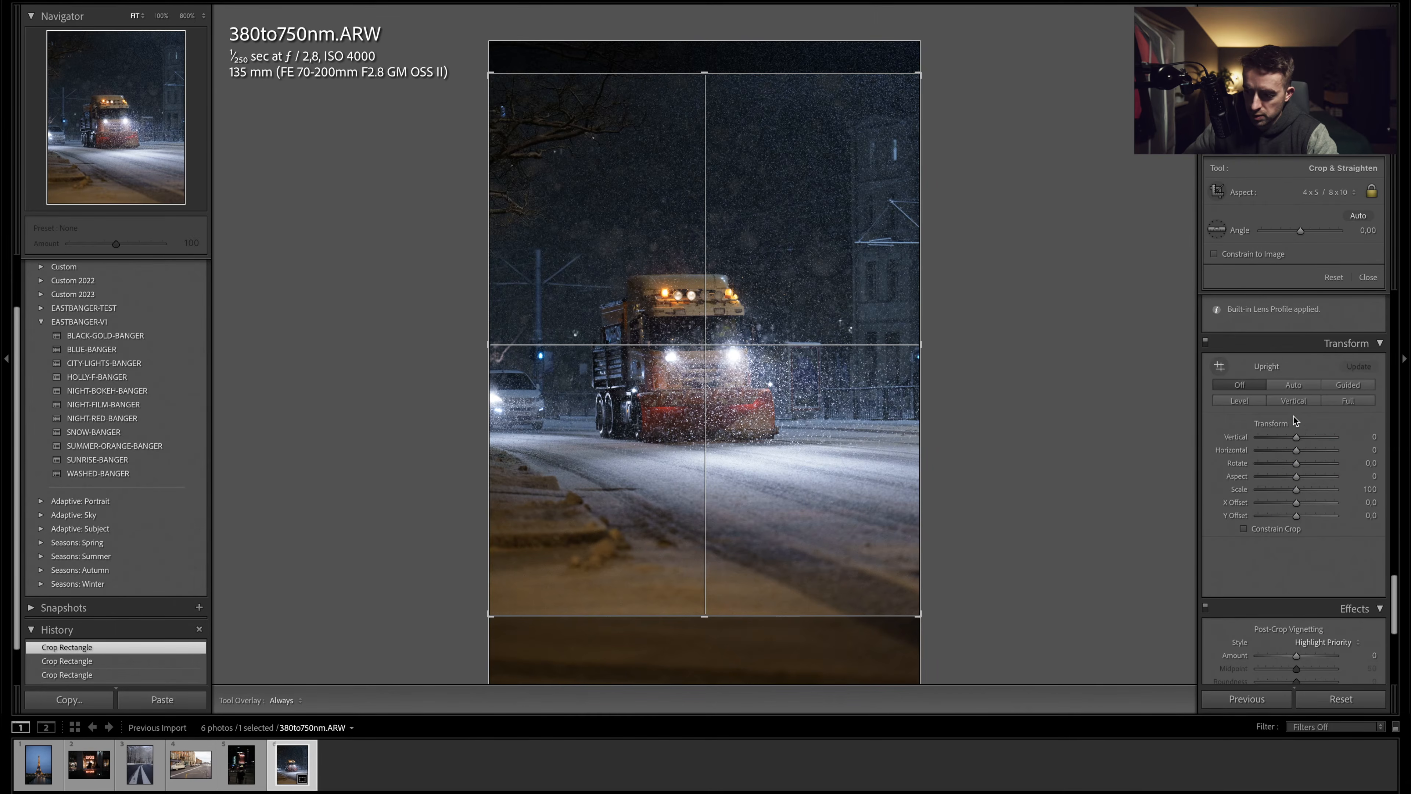
left_click(1293, 385)
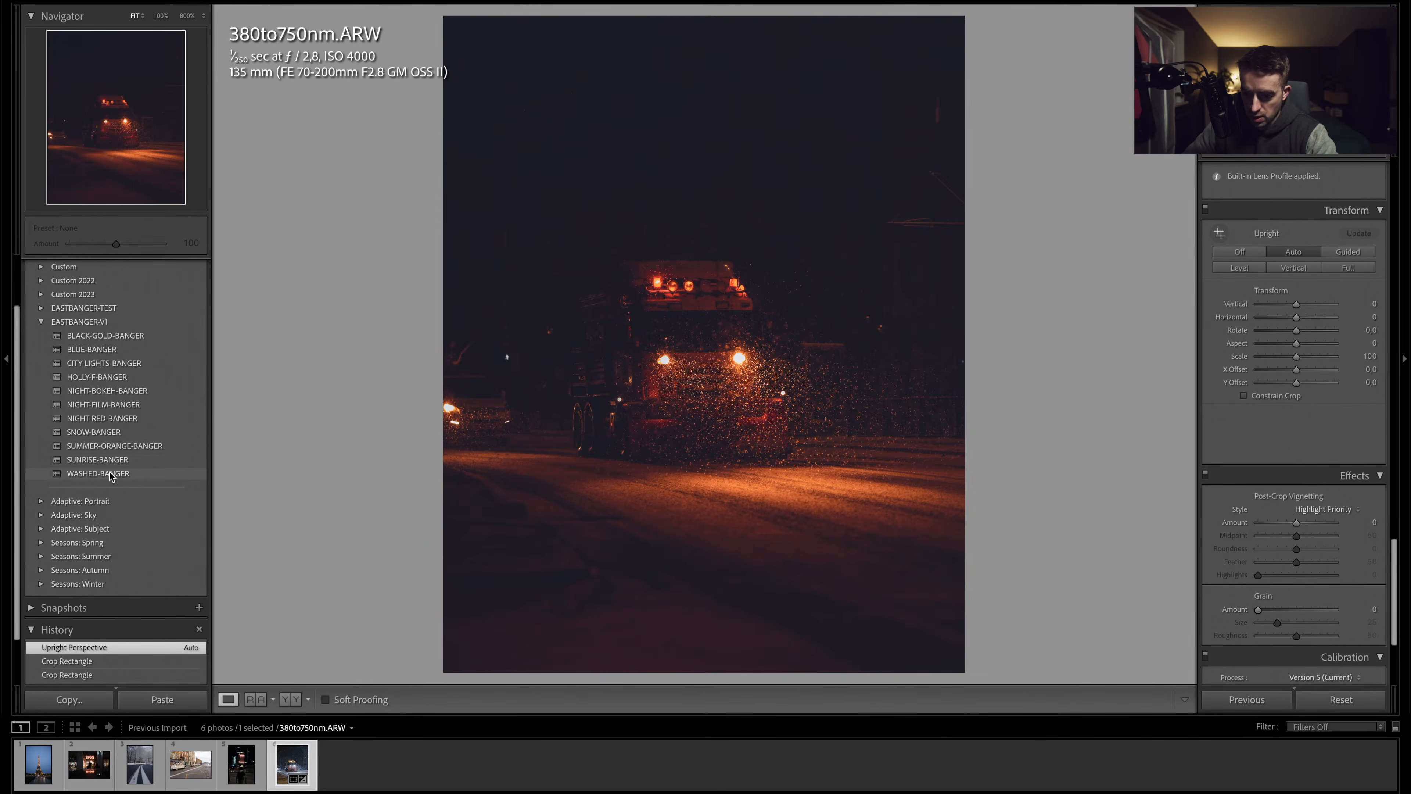
- Apply the BLACK-GOLD-BANGER preset and set luminance noise reduction to 25
left_click(120, 335)
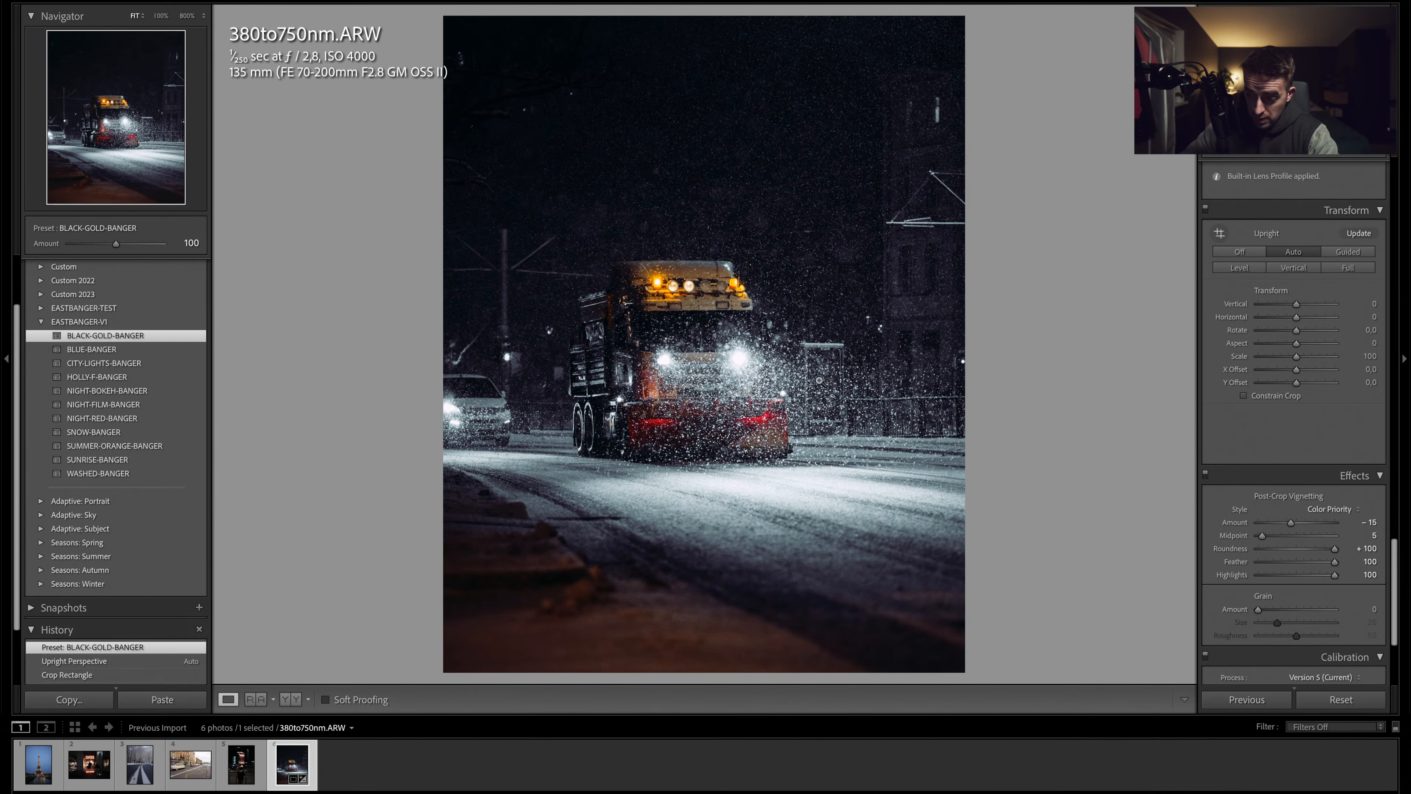
scroll(1235, 363, "up", 10)
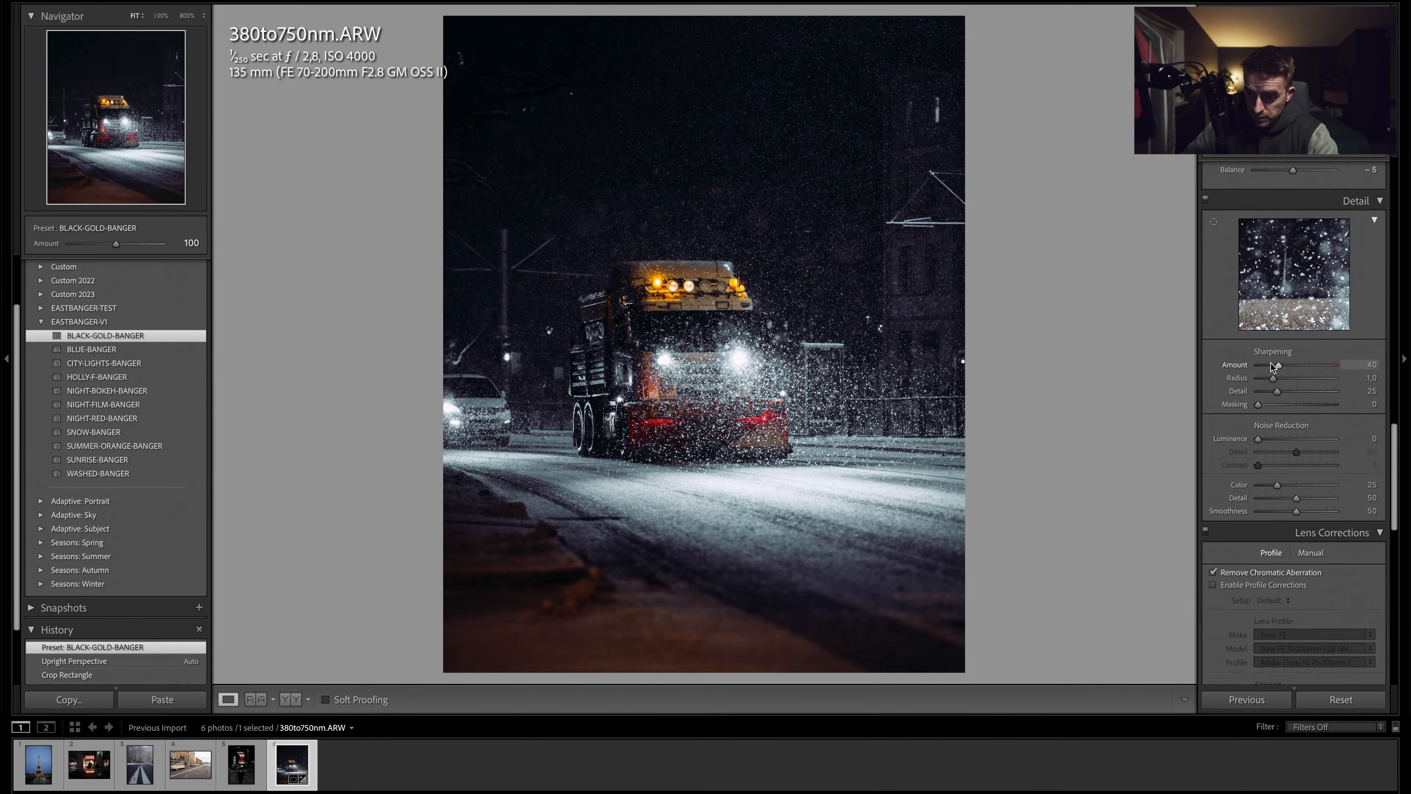
scroll(1272, 366, "down", 5)
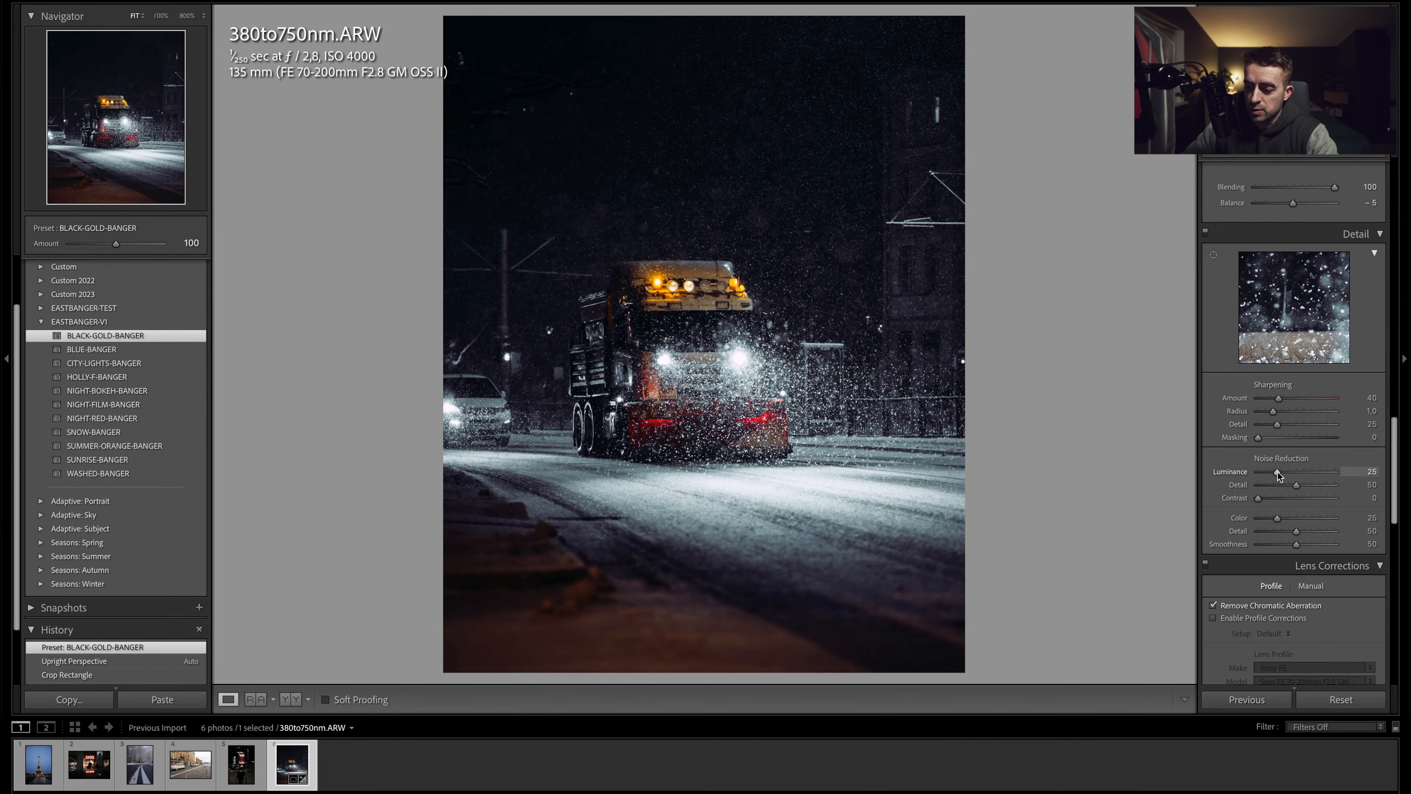
left_click_drag(1278, 472, 1278, 472)
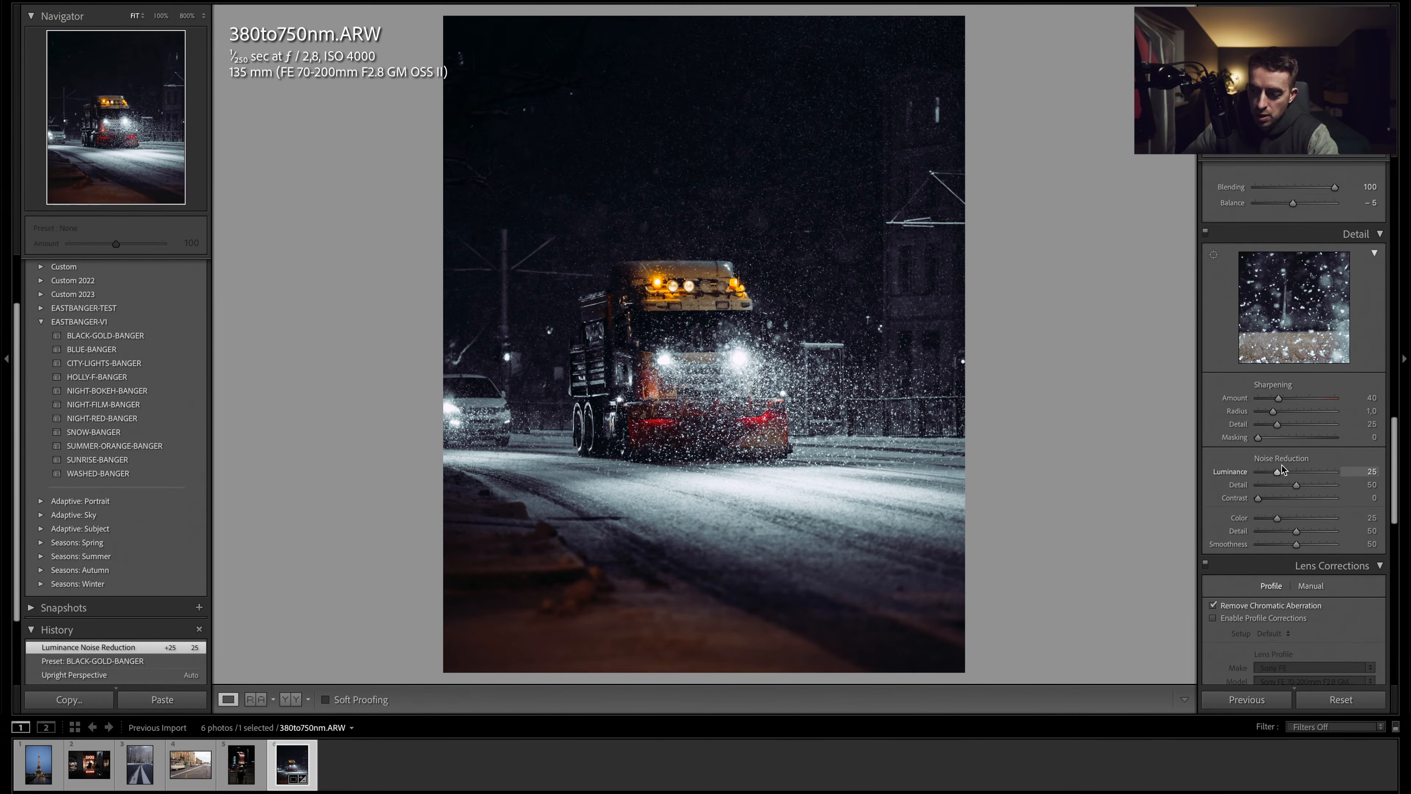
- Set the Blue saturation shift to -80
scroll(1283, 461, "up", 8)
scroll(1282, 461, "up", 12)
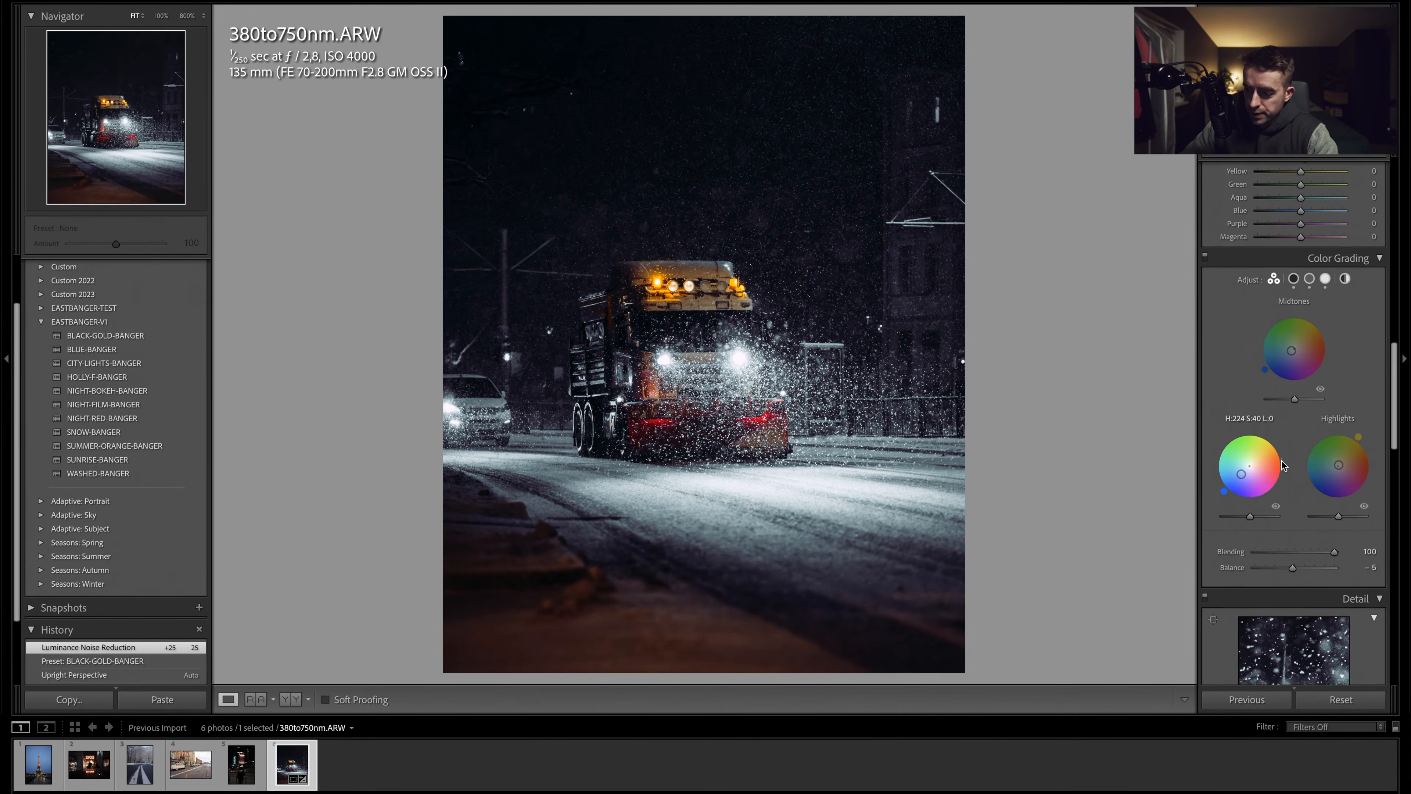
left_click_drag(1260, 438, 1269, 438)
- Set Vibrance to +15
scroll(1272, 437, "up", 10)
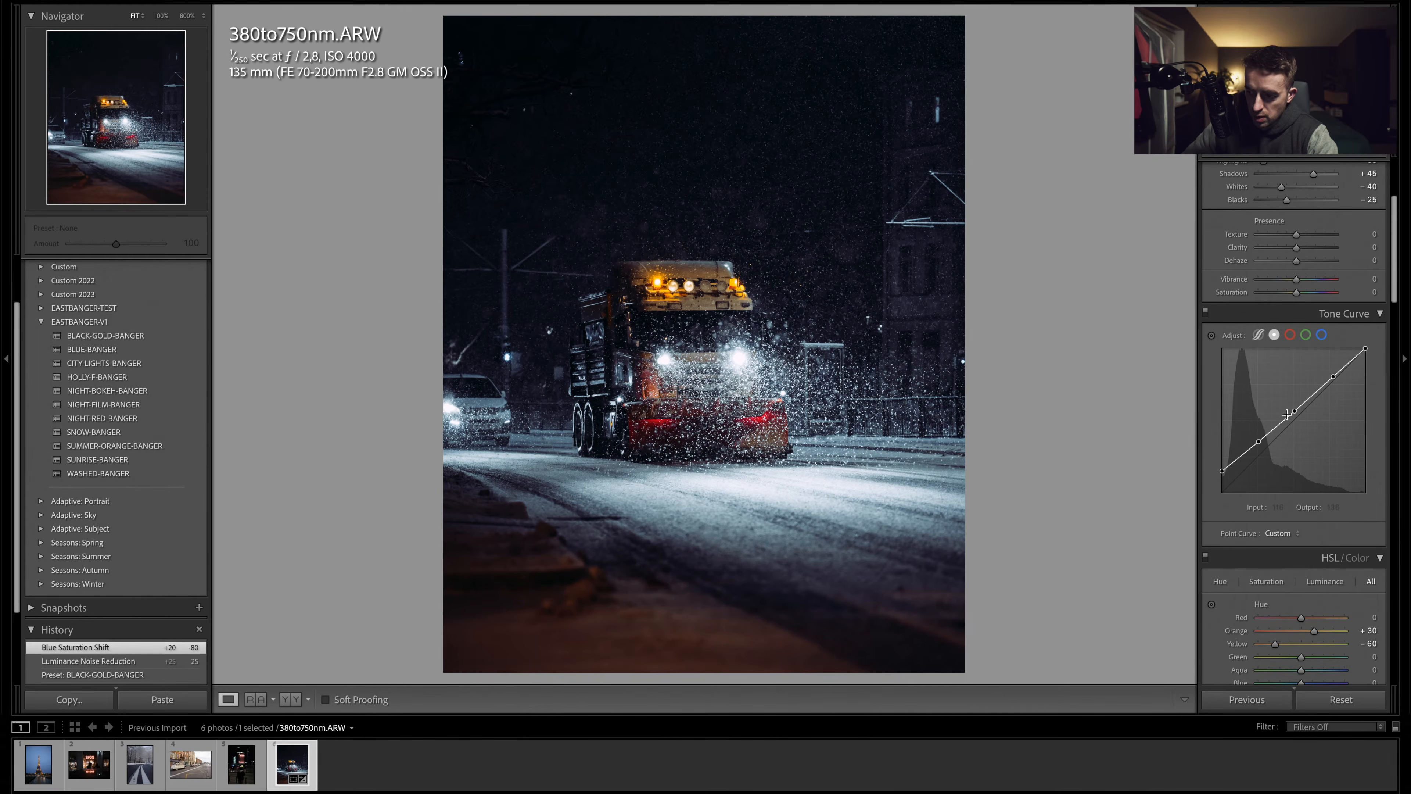
scroll(1283, 406, "up", 3)
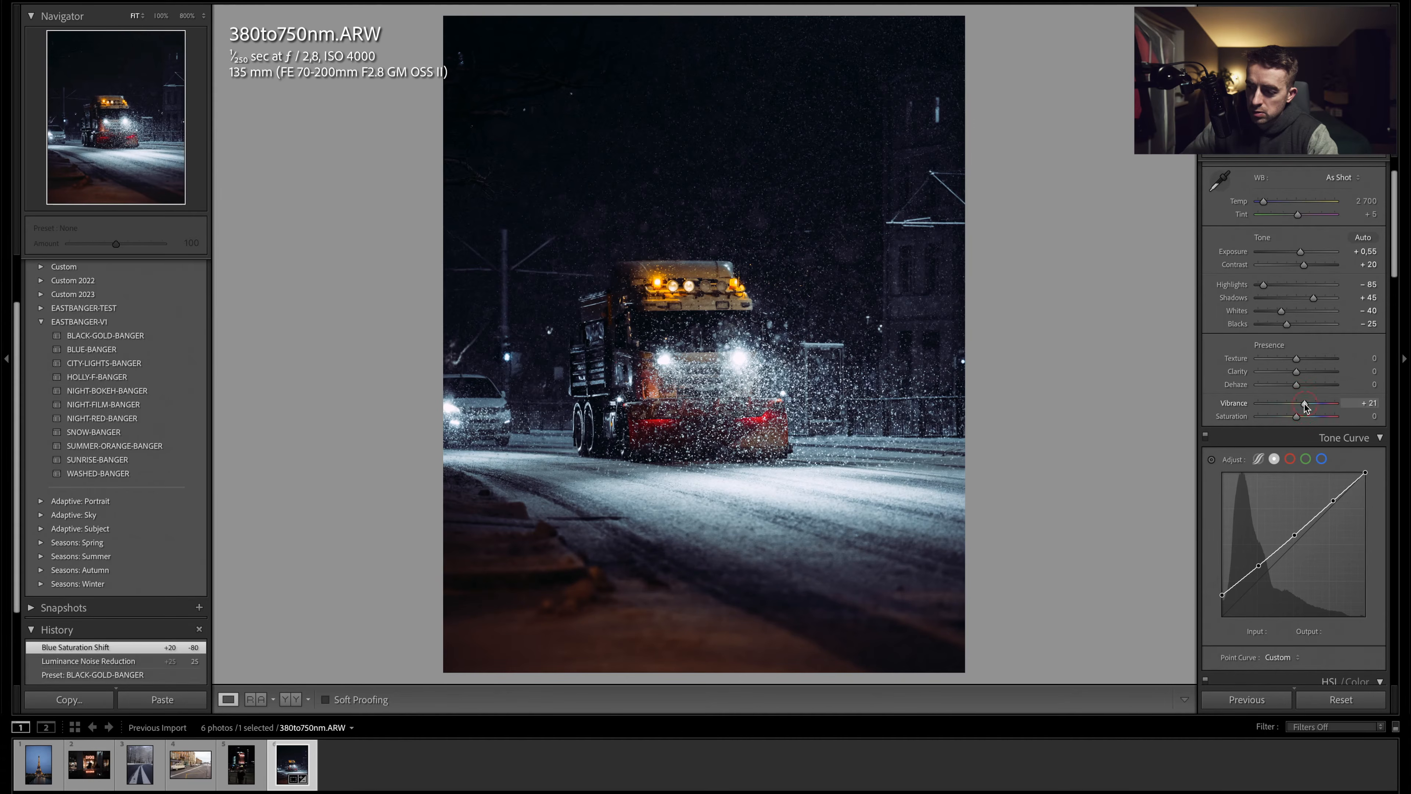
left_click_drag(1305, 403, 1303, 403)
- Raise Shadows to +100 and Exposure to +0.90
scroll(1306, 403, "up", 1)
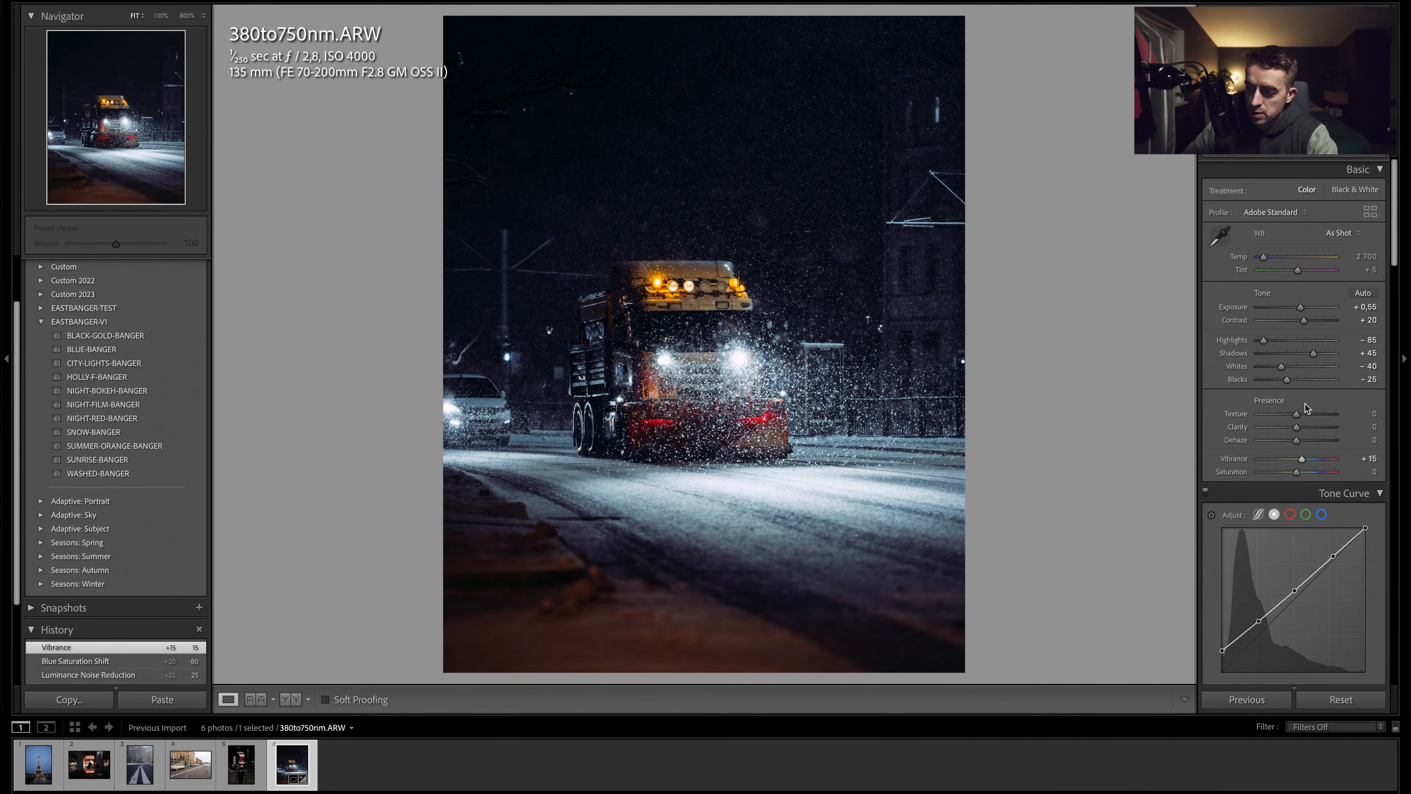
left_click(1325, 354)
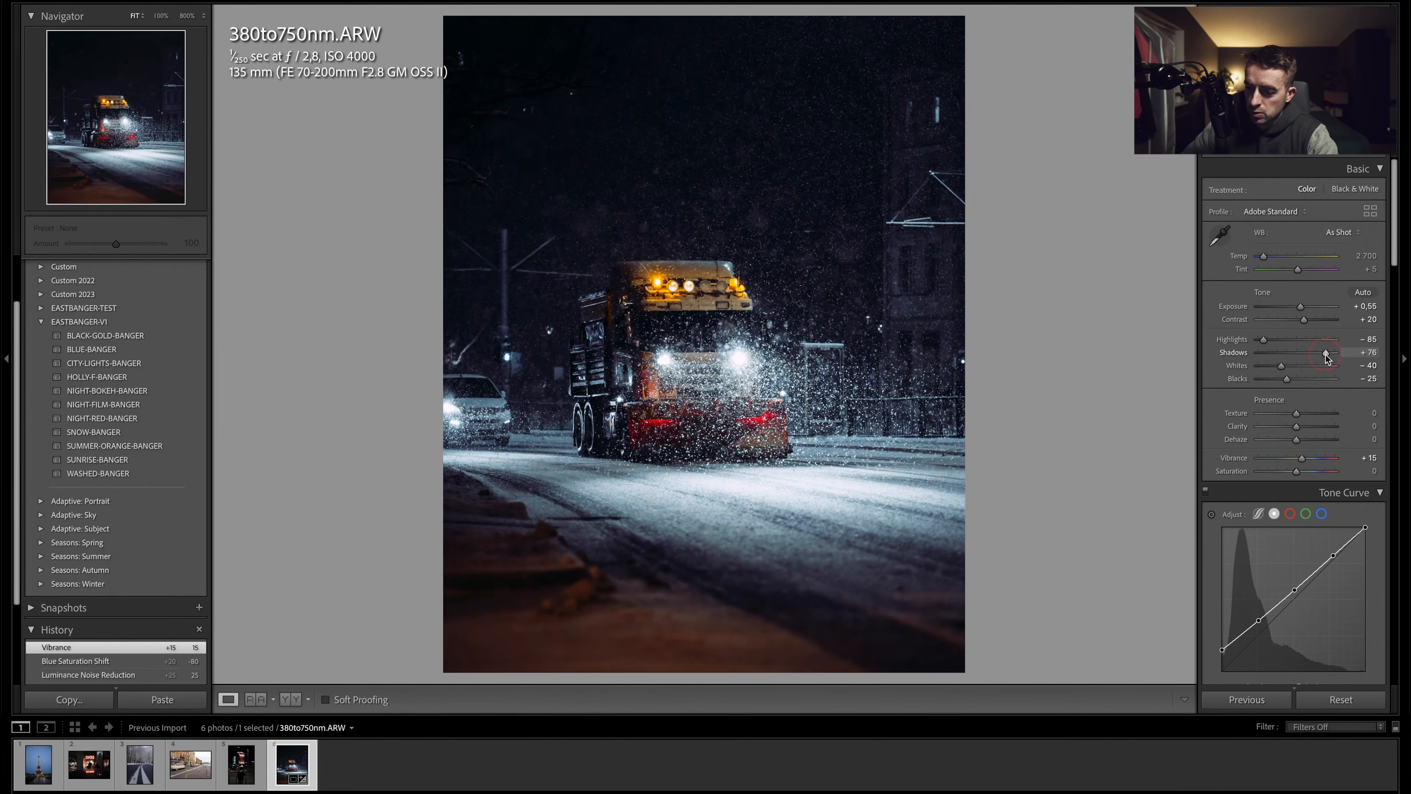
left_click_drag(1338, 355, 1337, 356)
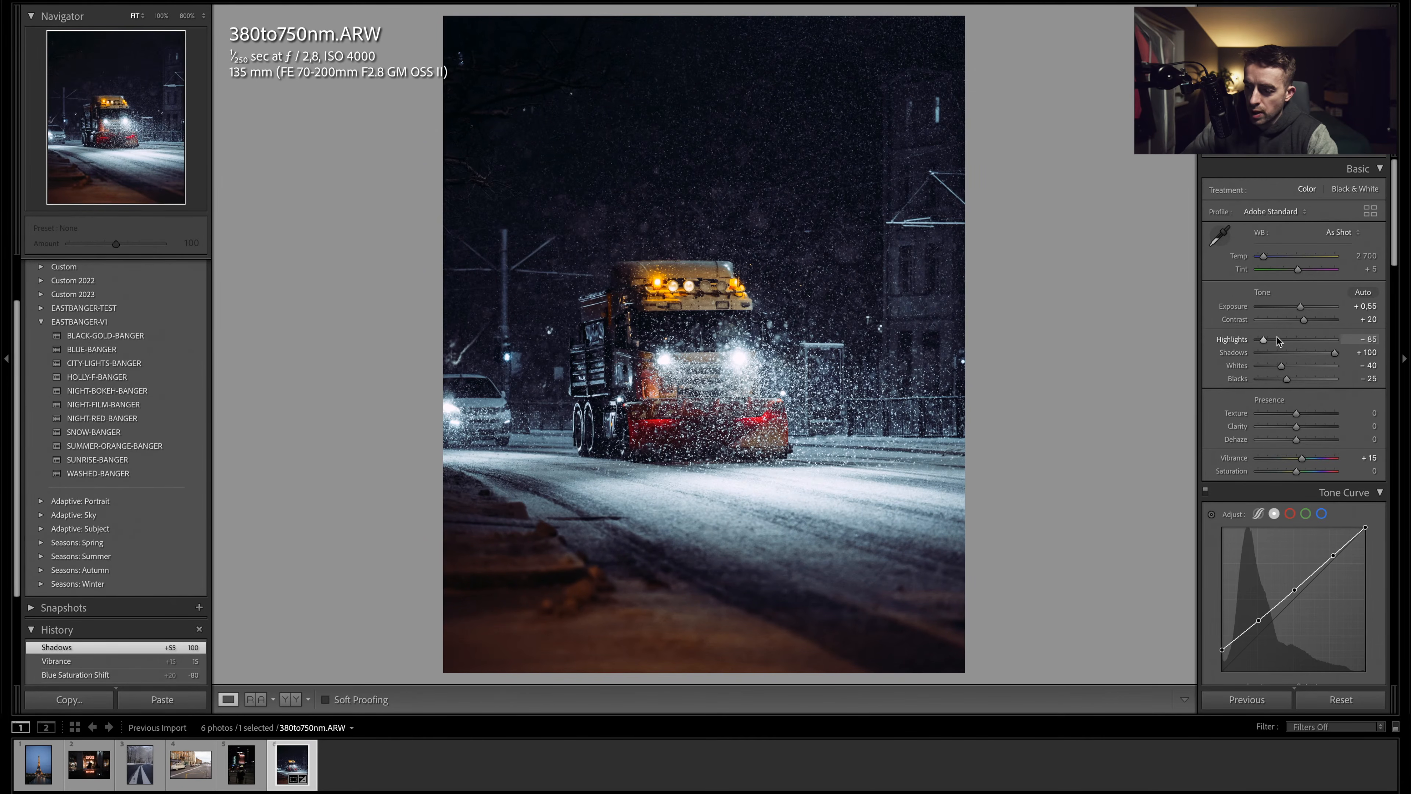
left_click_drag(1304, 307, 1306, 306)
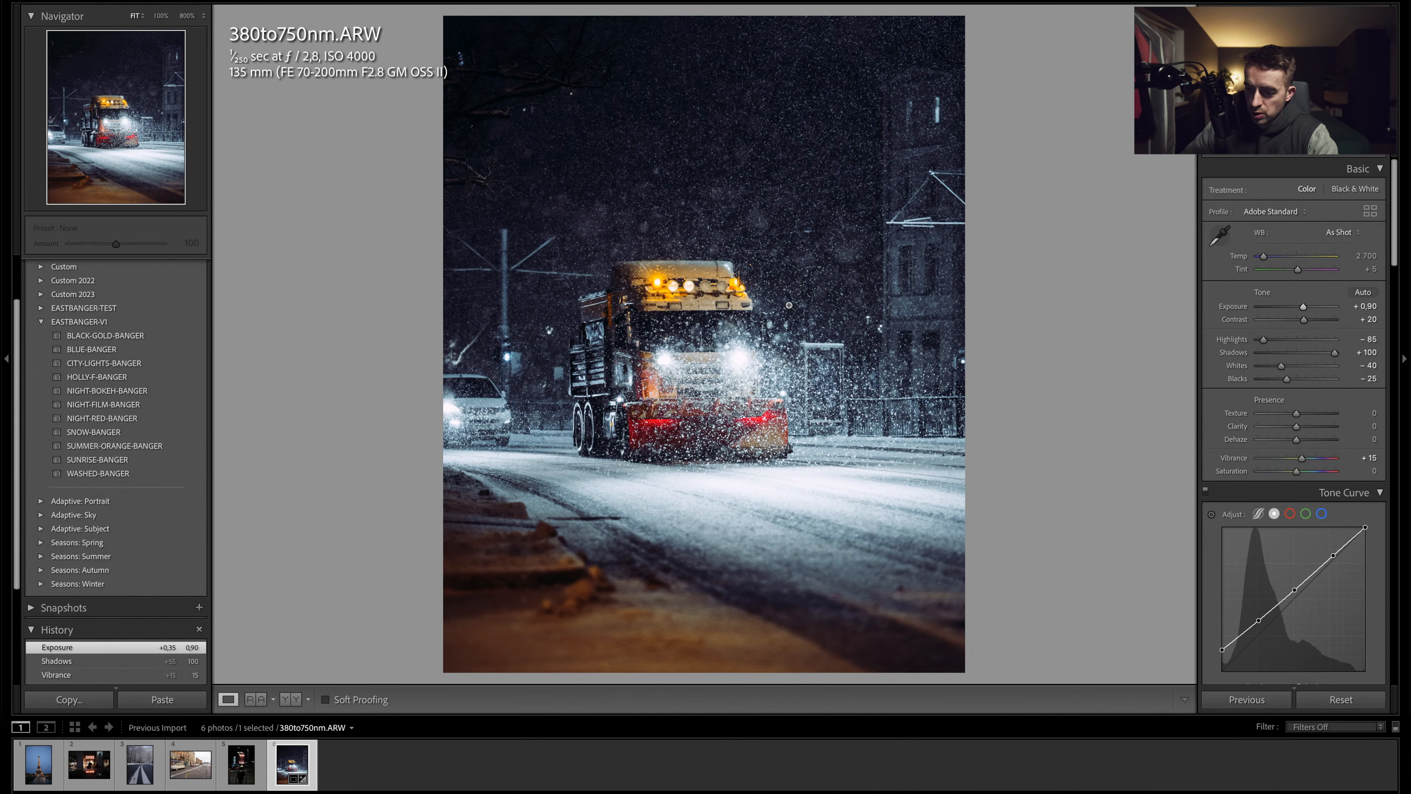
- Review the HSL/Color and Color Grading settings
scroll(1221, 373, "down", 3)
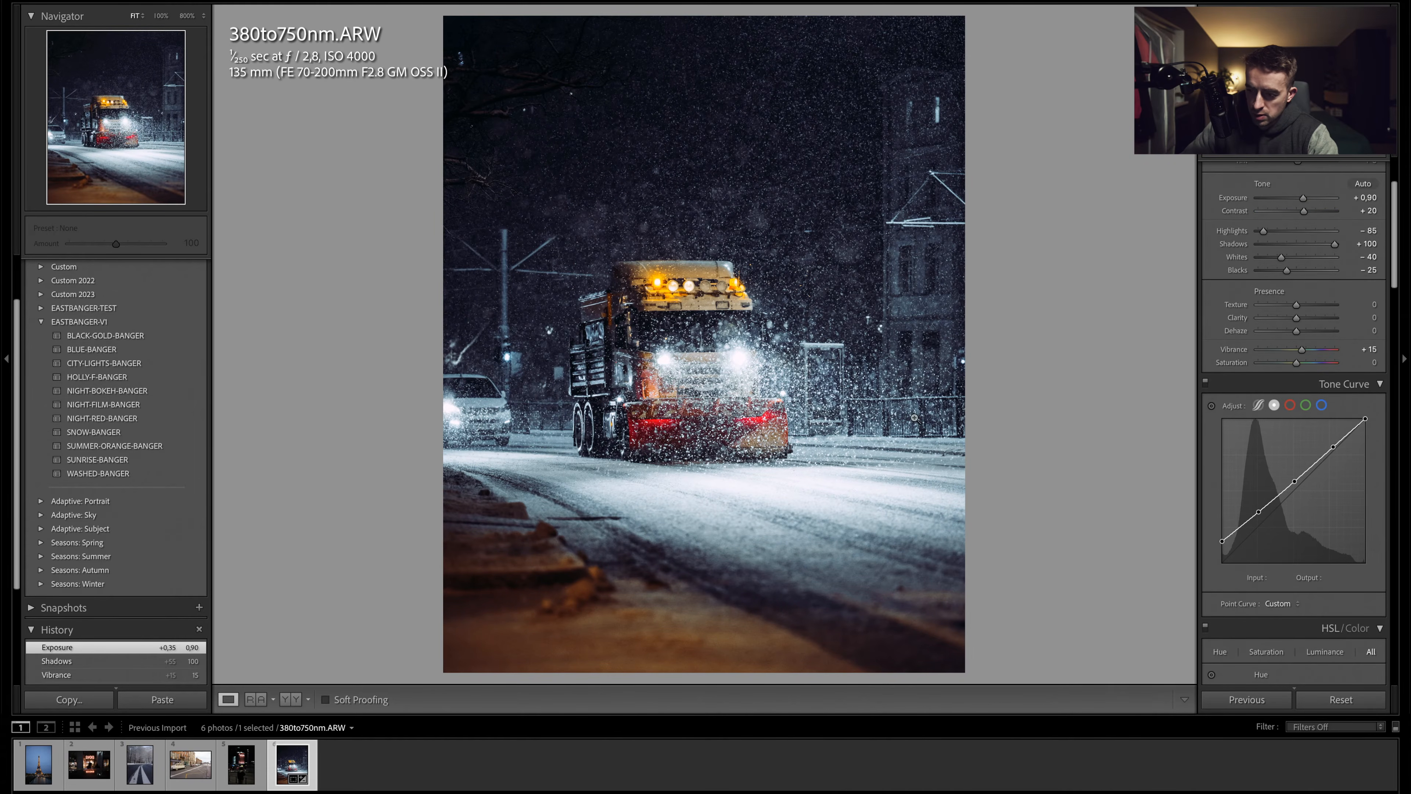
scroll(1262, 493, "down", 10)
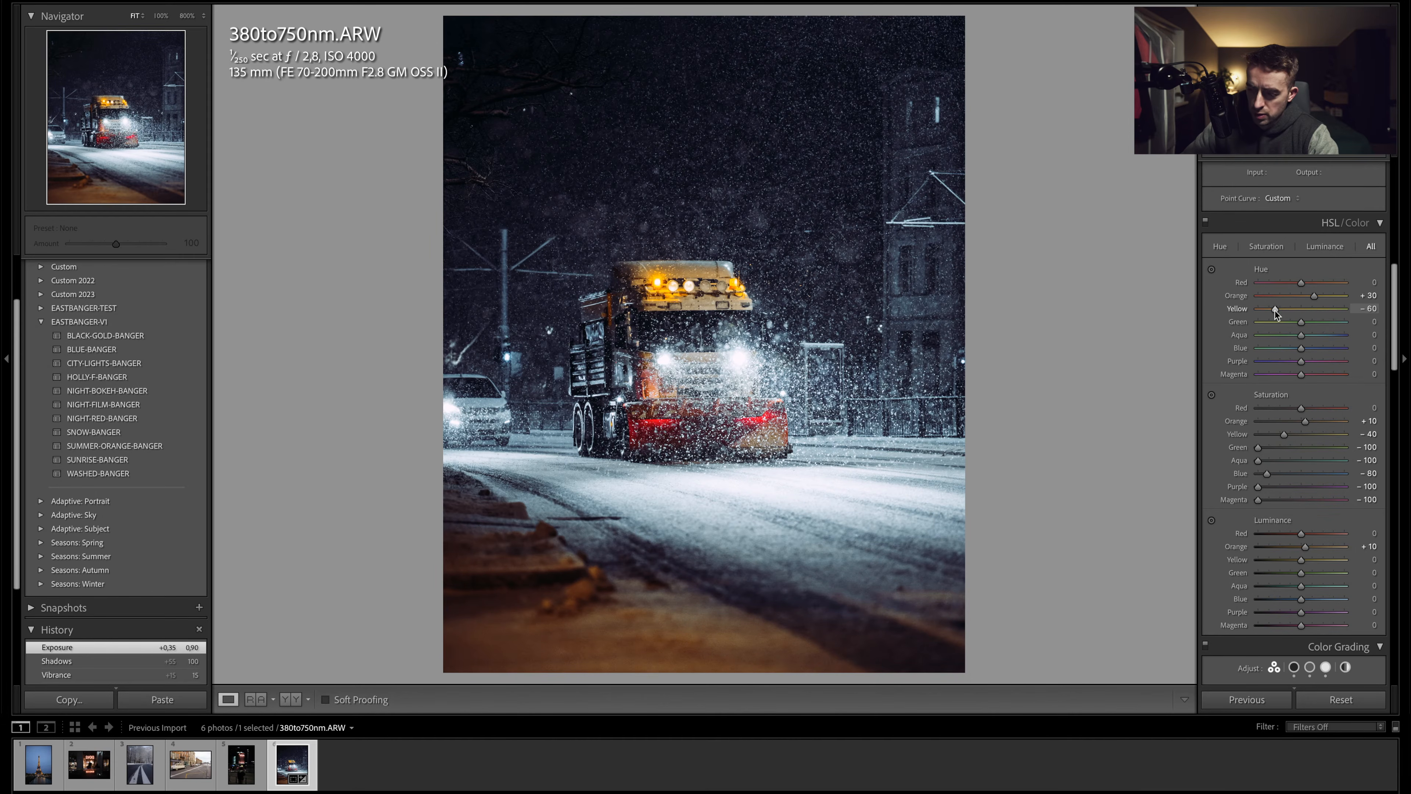
scroll(1293, 409, "down", 3)
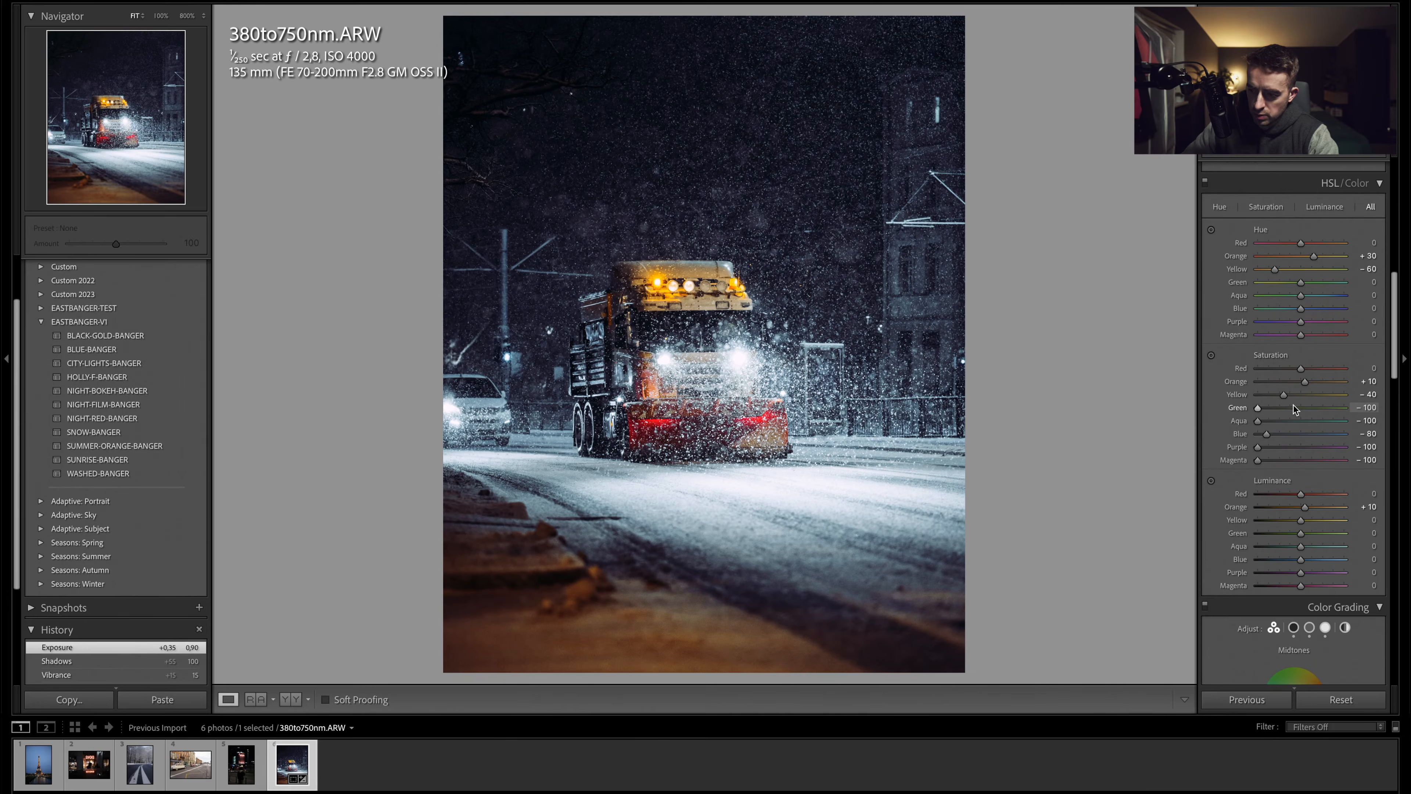
scroll(1293, 408, "down", 10)
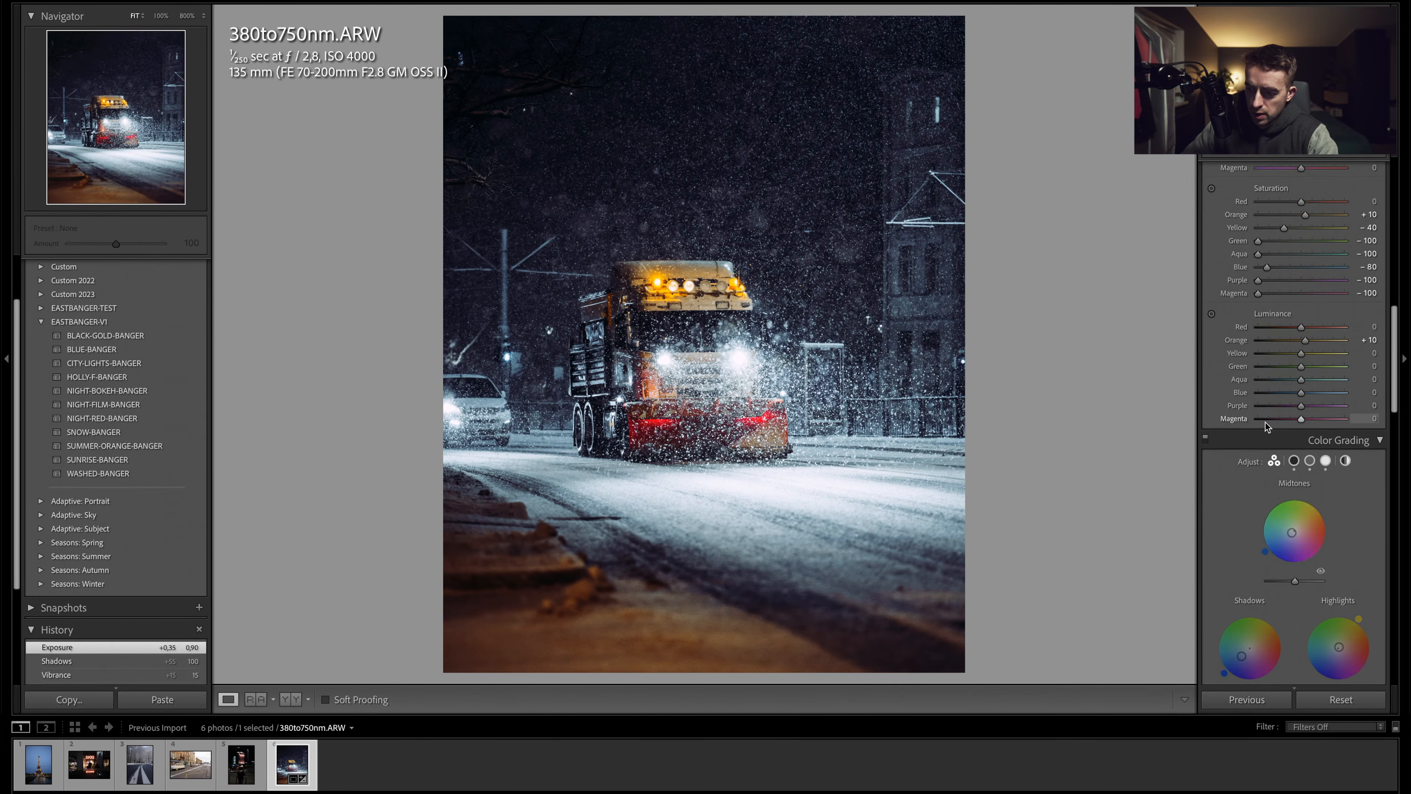
scroll(1266, 422, "up", 12)
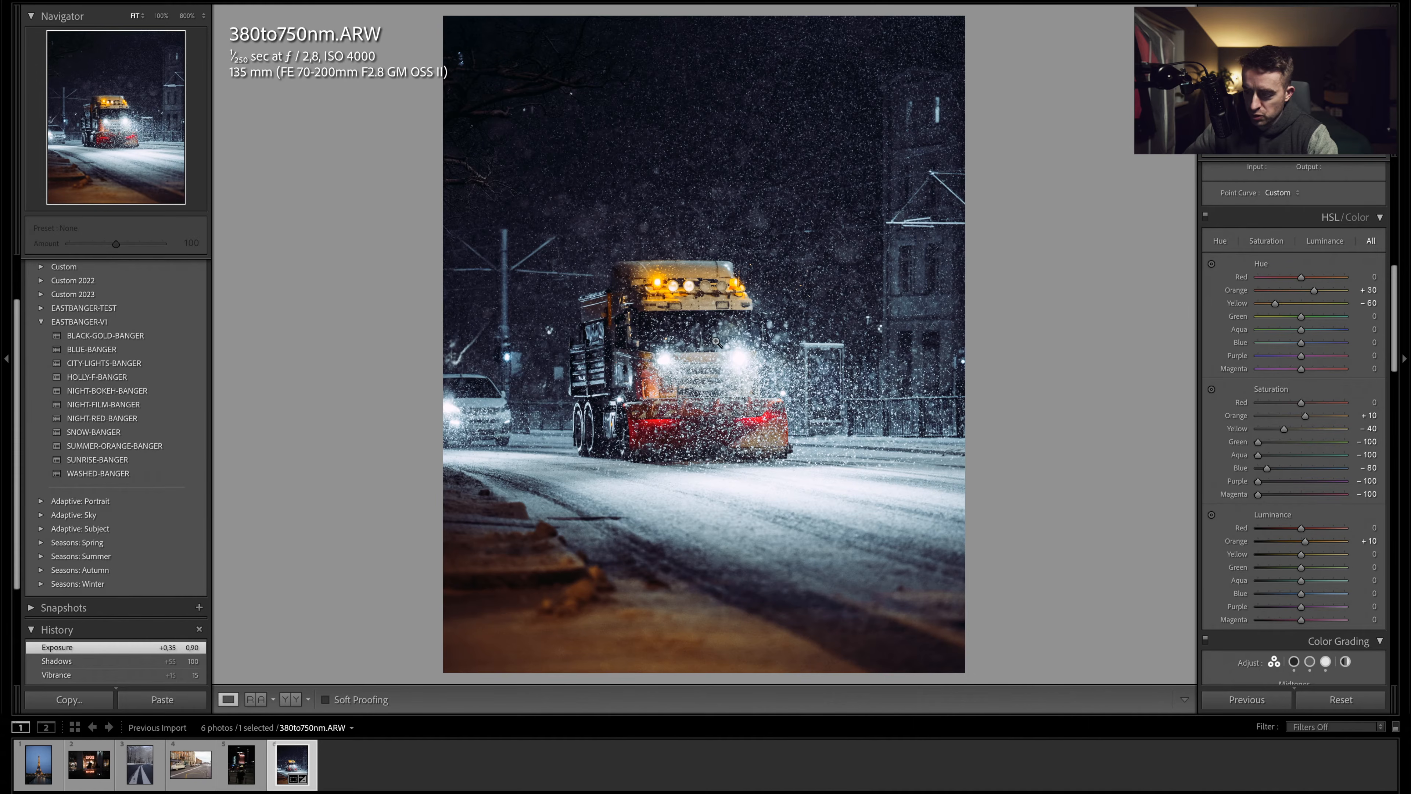
scroll(1353, 158, "up", 1)
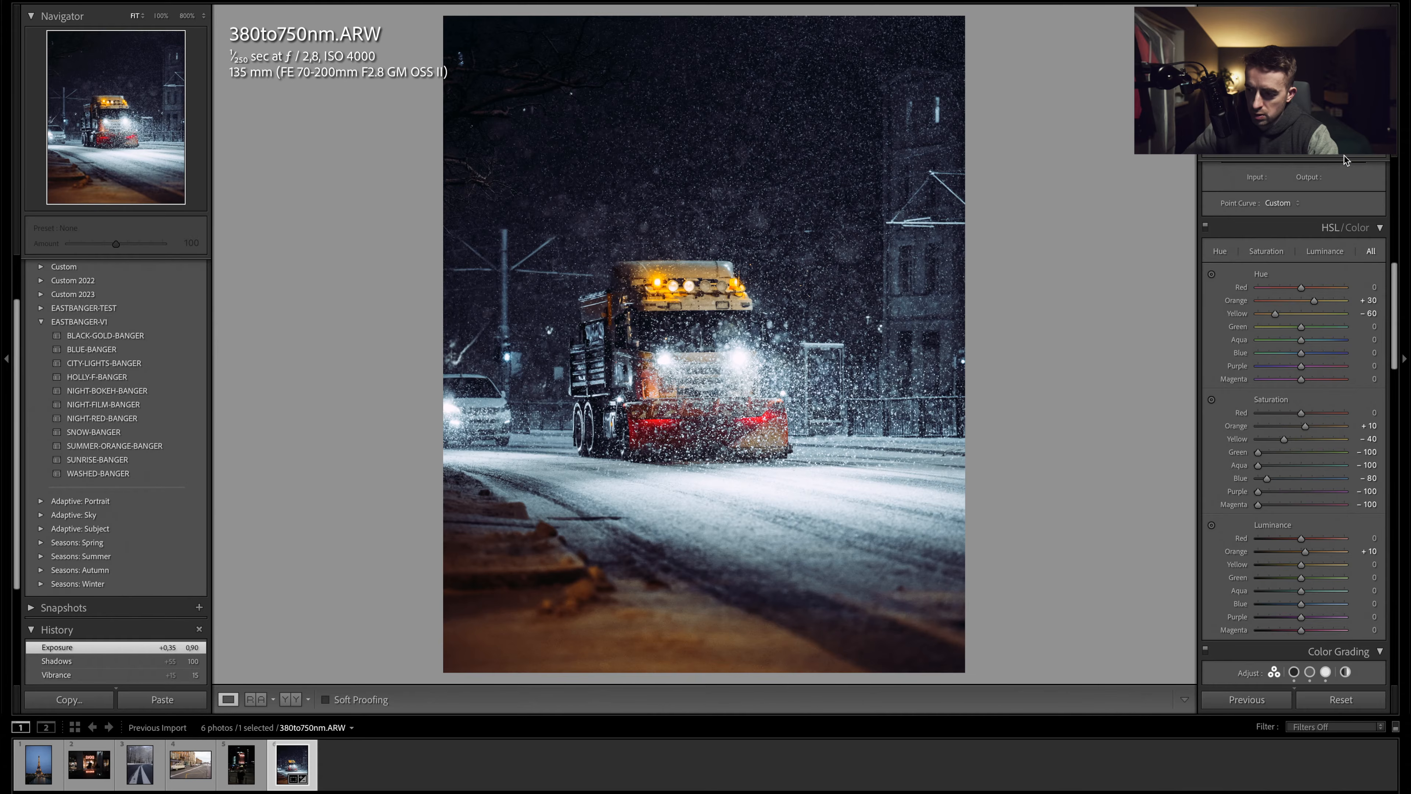
- Create a brush mask with size 6.0 and paint over the lower-left foreground pavement
key("shift+w")
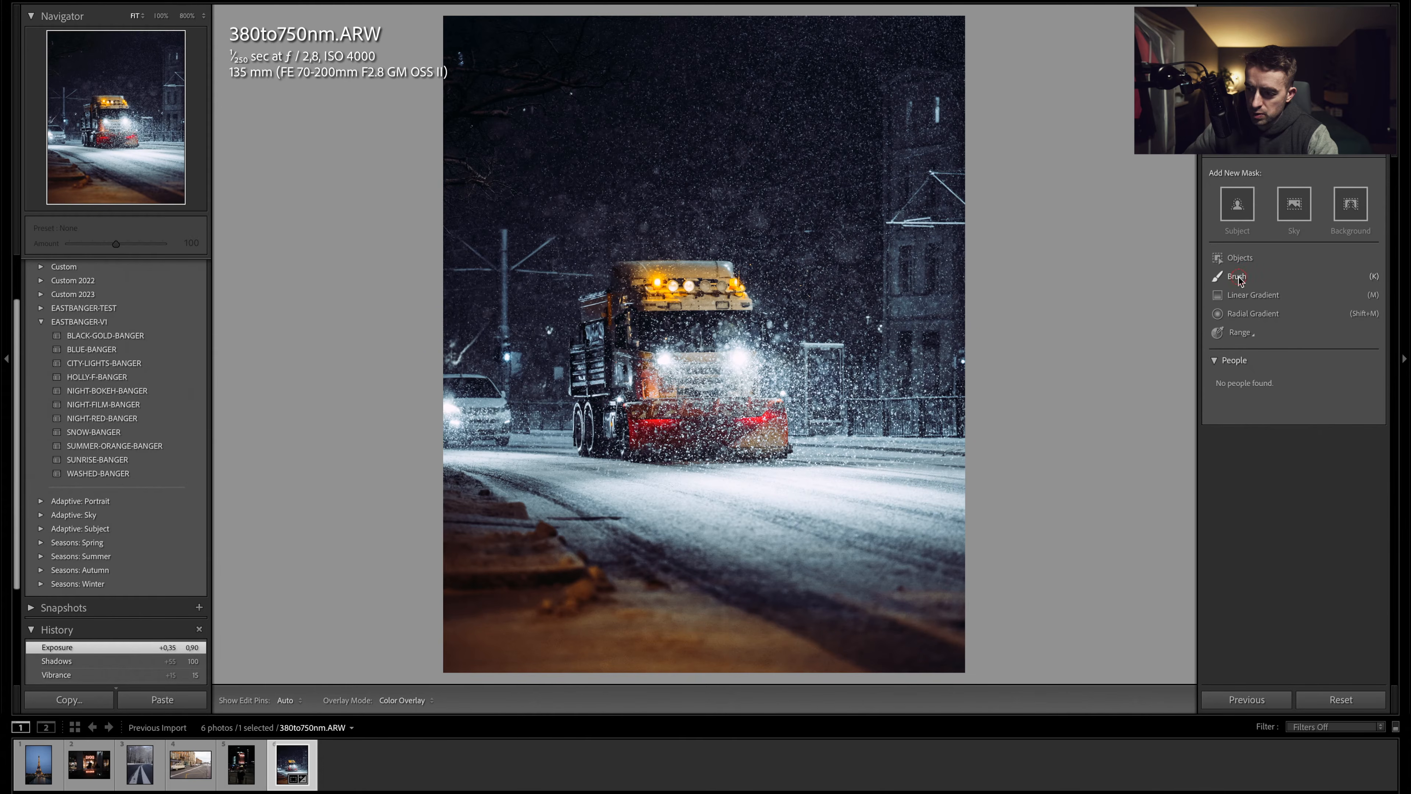
left_click(1238, 276)
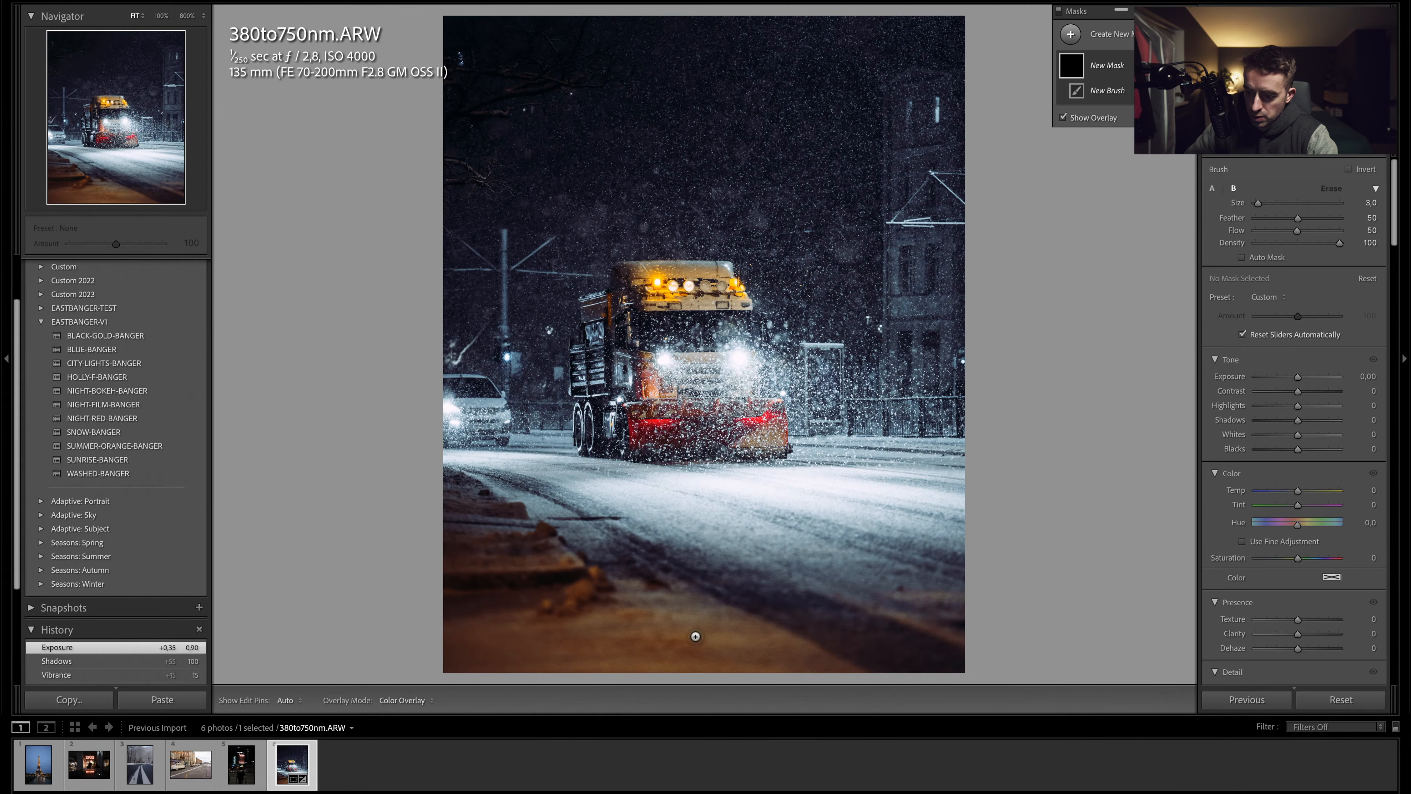
scroll(683, 628, "up", 2)
mouse_move(678, 627)
left_mouse_down()
mouse_move(851, 676)
mouse_move(705, 608)
mouse_move(783, 657)
left_mouse_up()
mouse_move(548, 643)
left_mouse_down()
mouse_move(625, 645)
mouse_move(515, 658)
mouse_move(532, 665)
mouse_move(412, 660)
mouse_move(411, 636)
mouse_move(554, 613)
mouse_move(607, 635)
mouse_move(599, 645)
mouse_move(607, 619)
mouse_move(581, 595)
mouse_move(596, 585)
mouse_move(570, 579)
mouse_move(540, 535)
mouse_move(455, 548)
mouse_move(460, 564)
mouse_move(543, 579)
mouse_move(462, 595)
mouse_move(501, 614)
mouse_move(402, 594)
left_mouse_up()
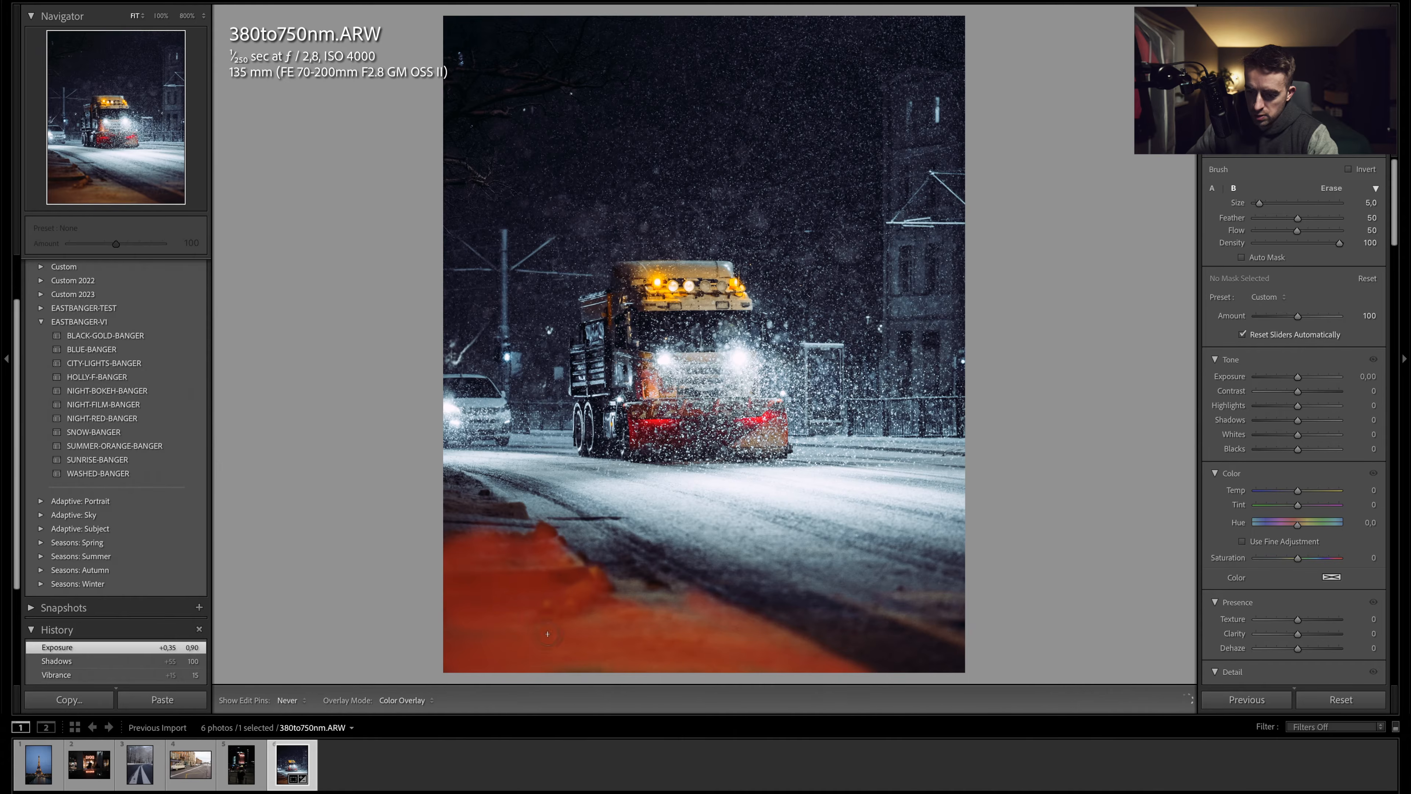
left_click_drag(576, 666, 413, 632)
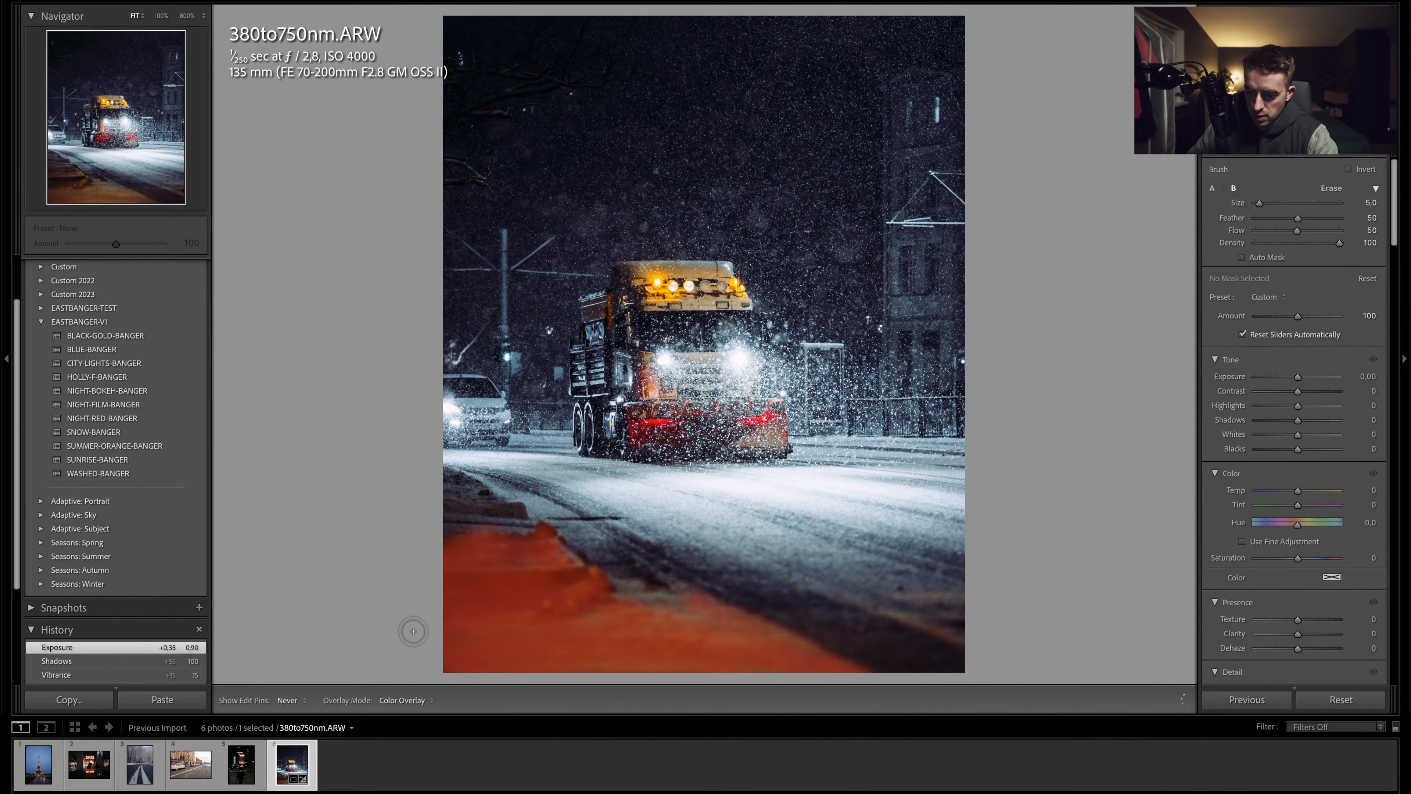
- Set the brush mask's temperature to -32
left_click(1297, 492)
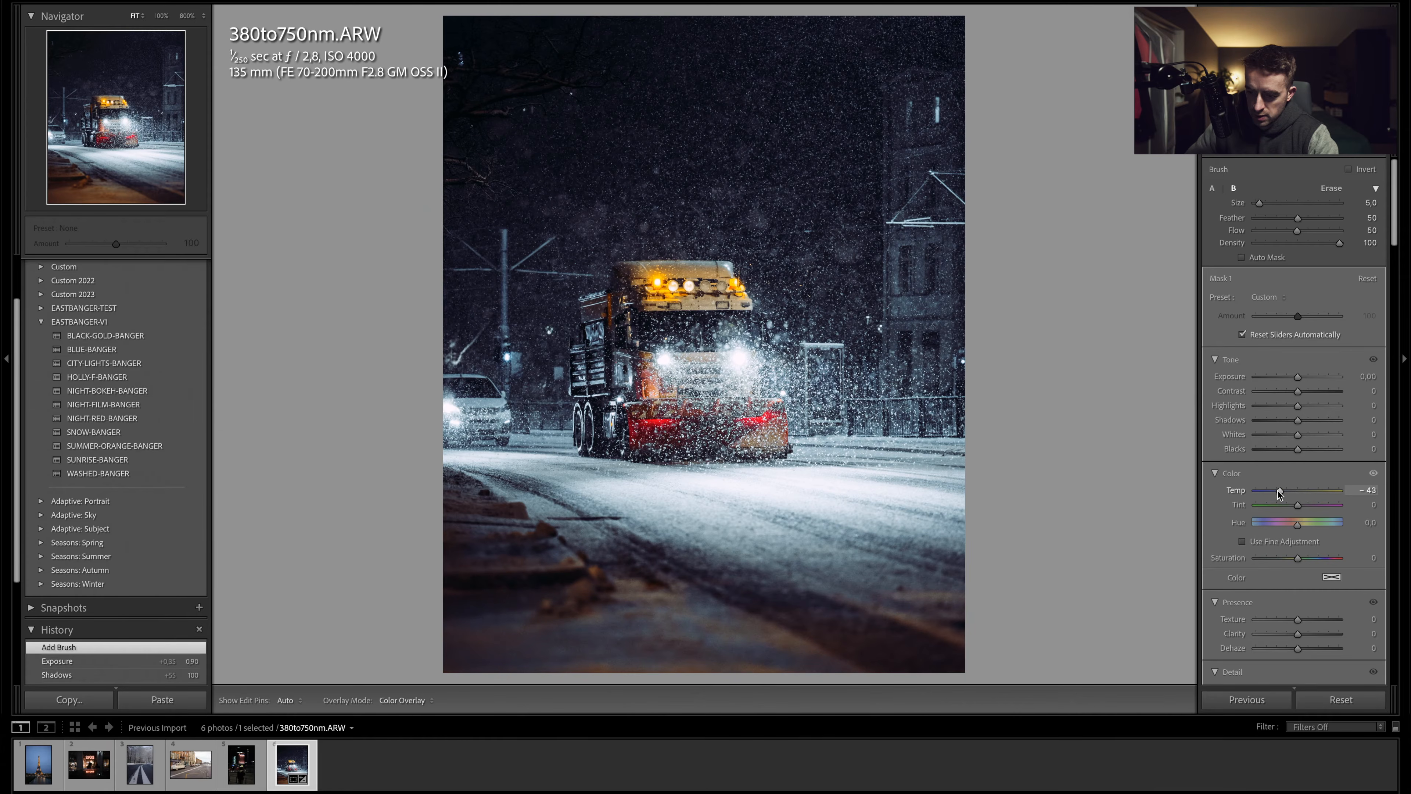
left_click_drag(1282, 491, 1284, 491)
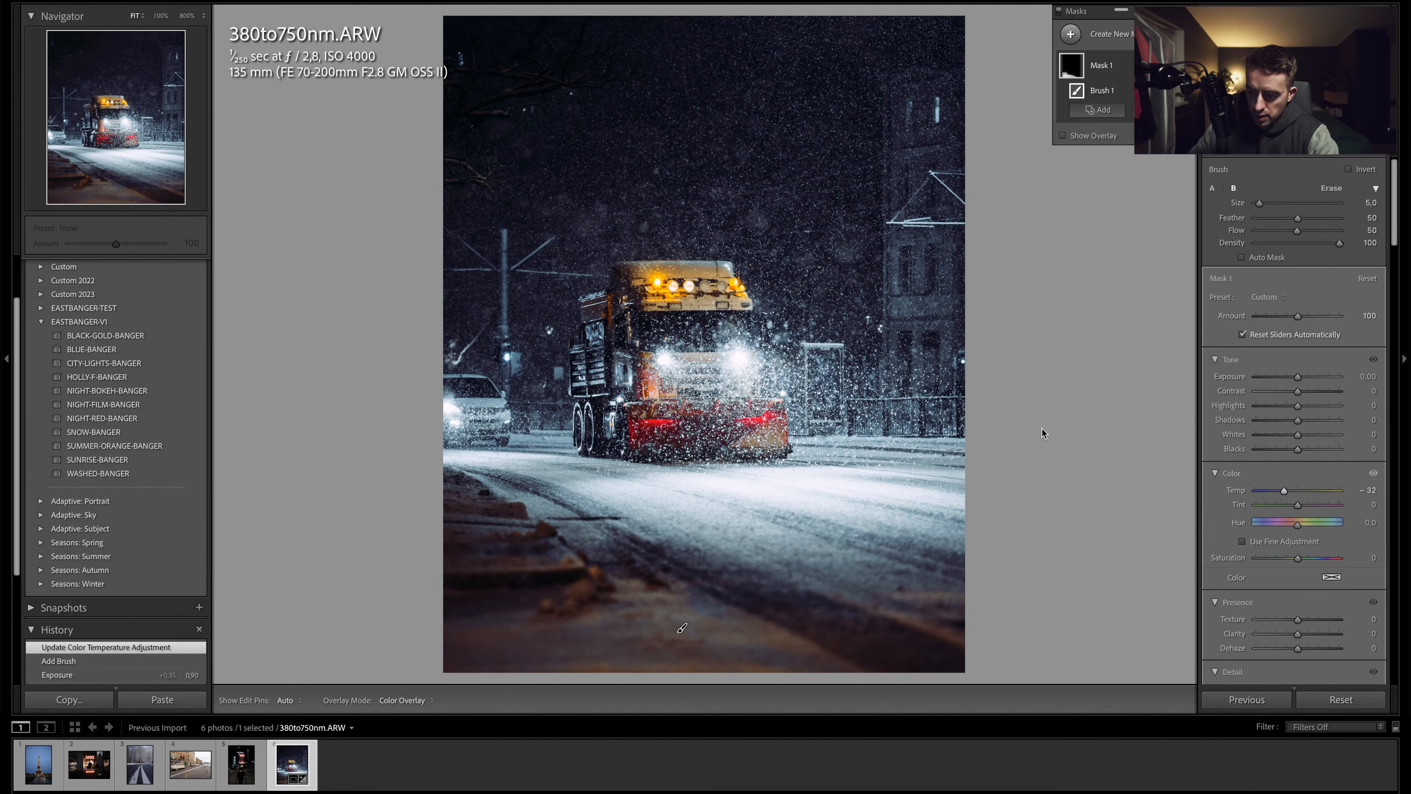
- Add an Objects mask selecting the snowplow truck and set its exposure to 0.20
left_click(1358, 149)
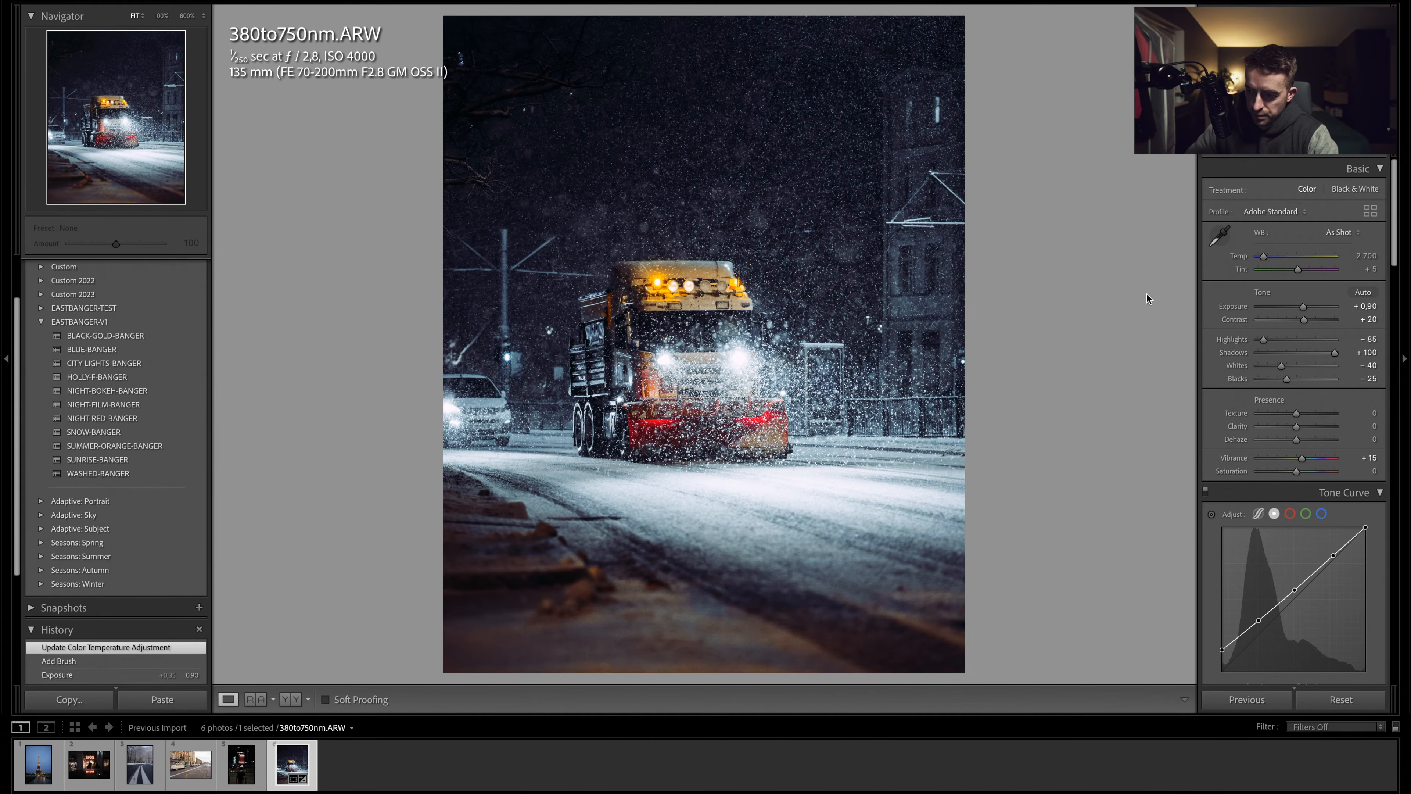
left_click(1353, 149)
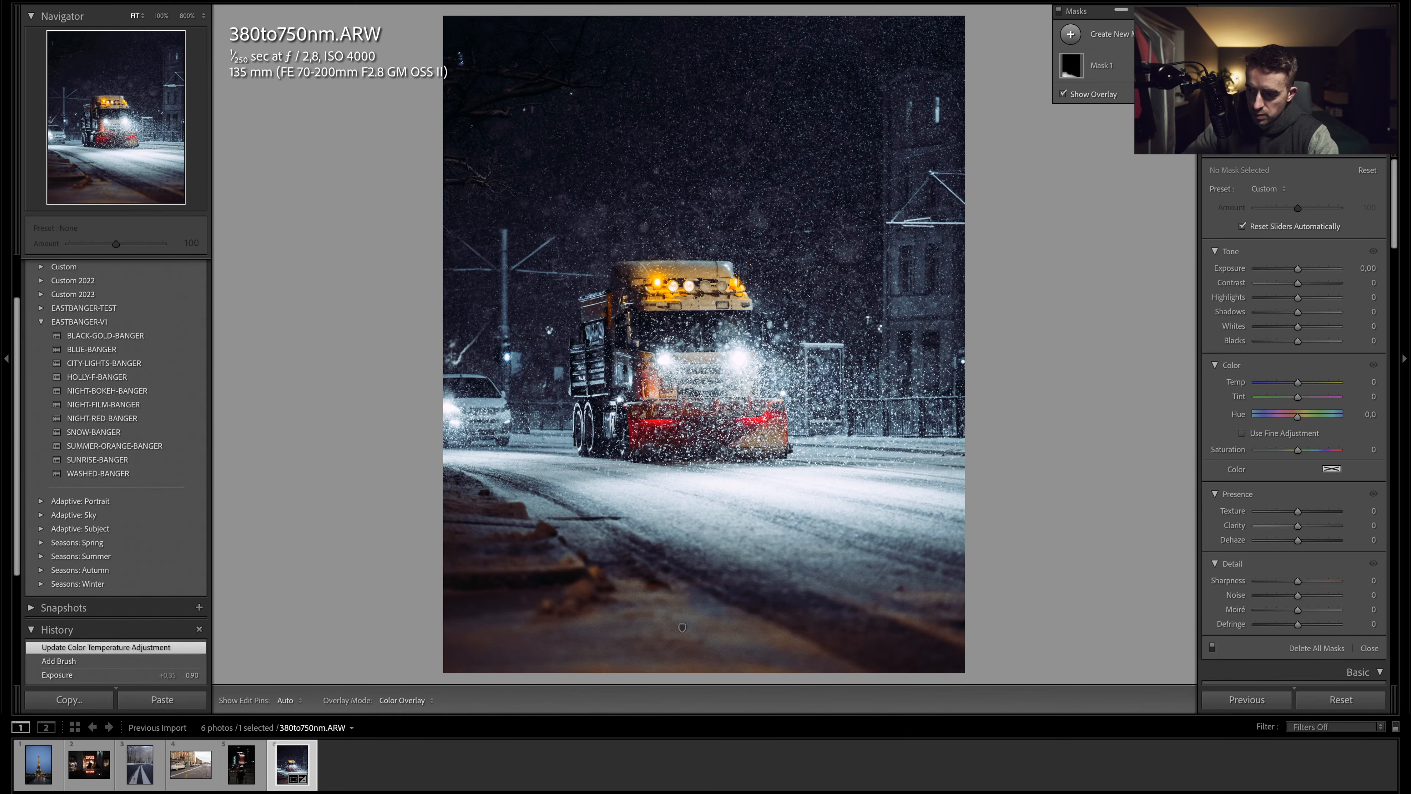
left_click(1099, 35)
left_click(1131, 142)
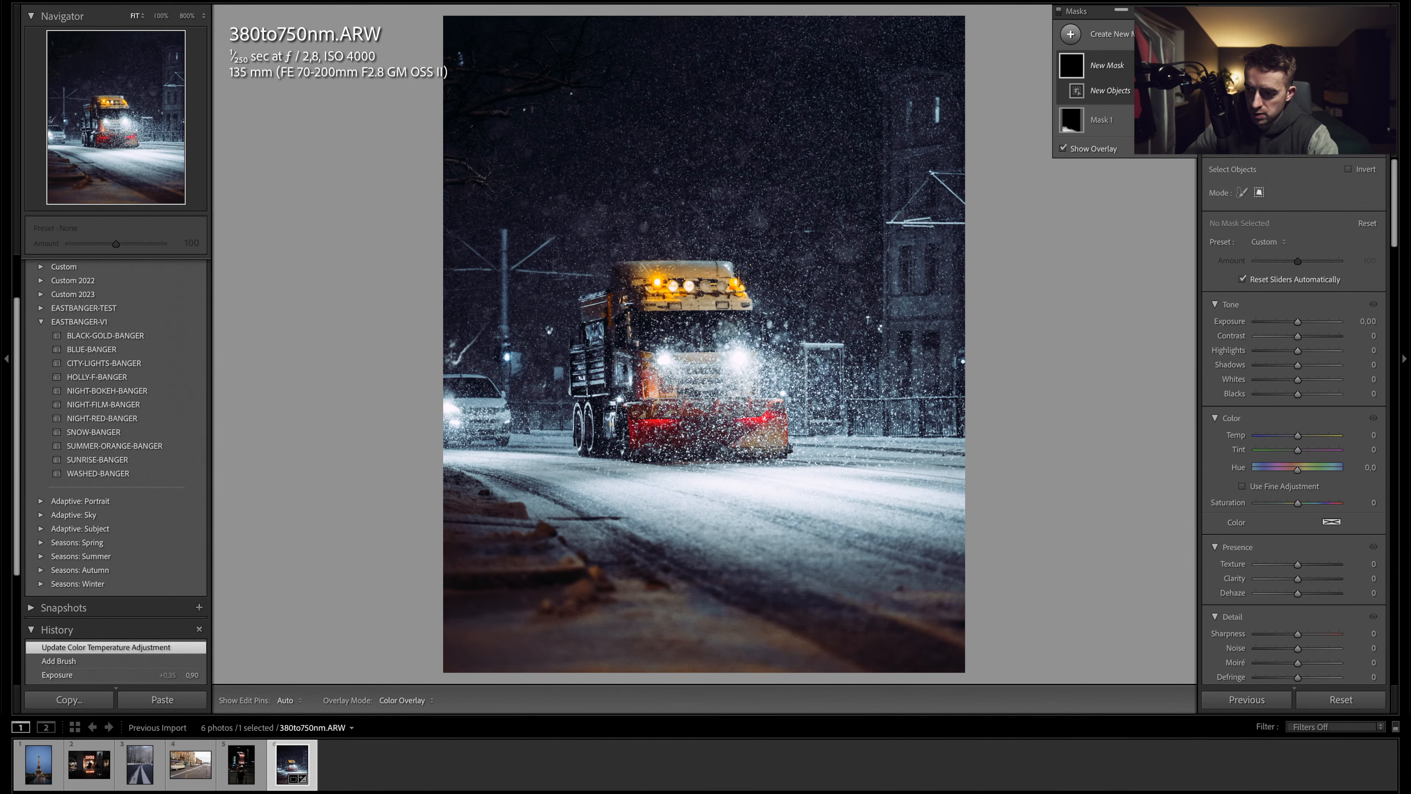
left_click_drag(553, 251, 838, 477)
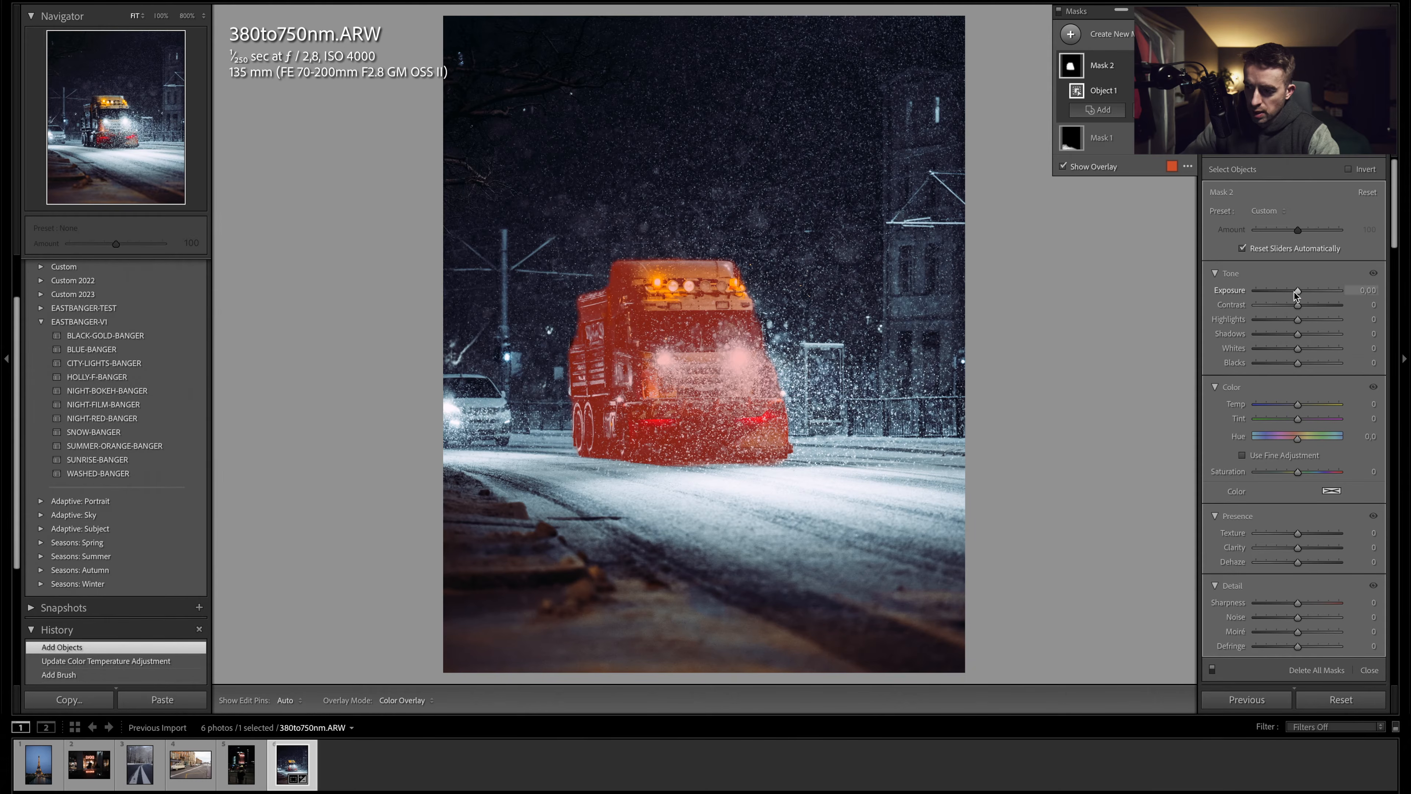
left_click_drag(1298, 290, 1299, 290)
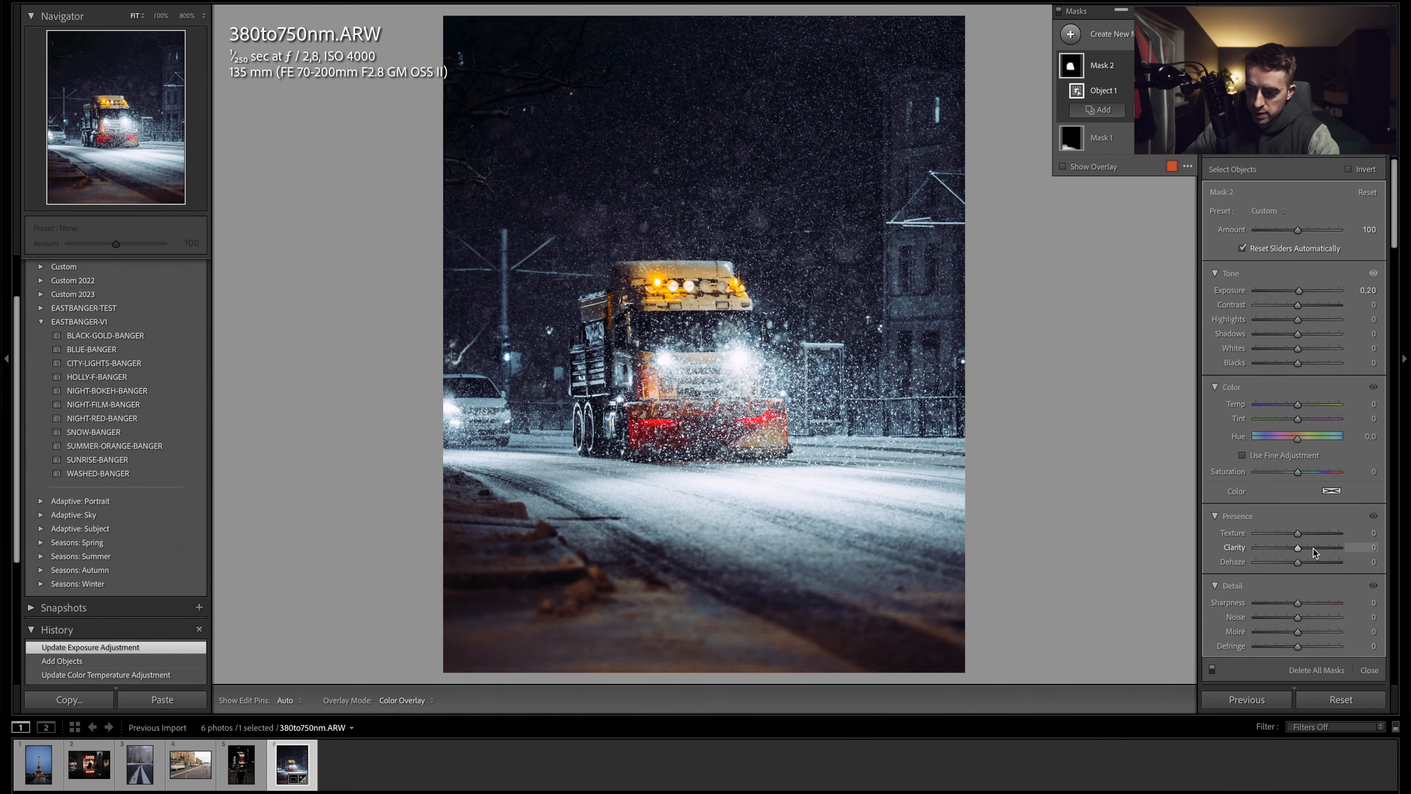
- Set the snowplow truck mask's clarity to 50 and exit masking
left_click_drag(1313, 549, 1313, 548)
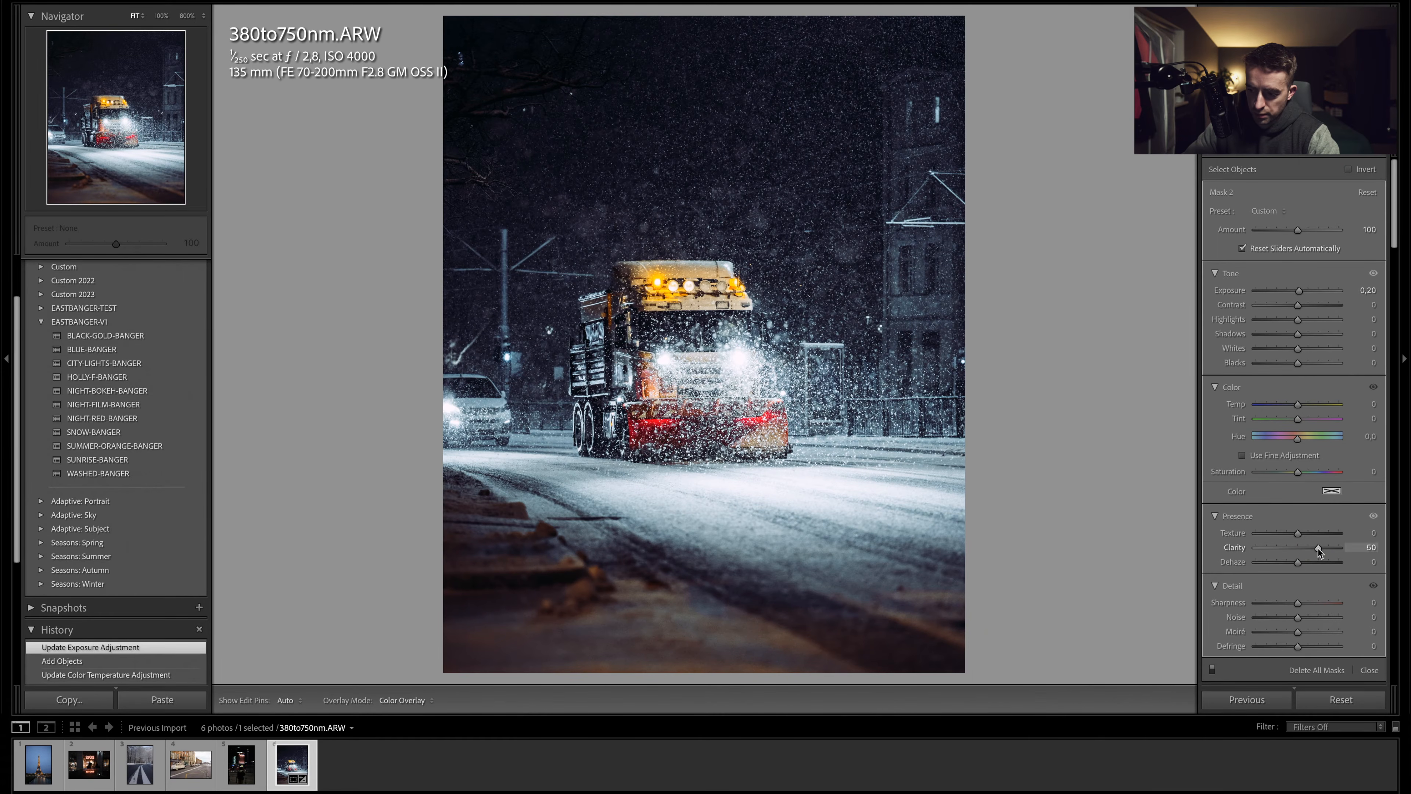
left_click_drag(1318, 548, 1319, 548)
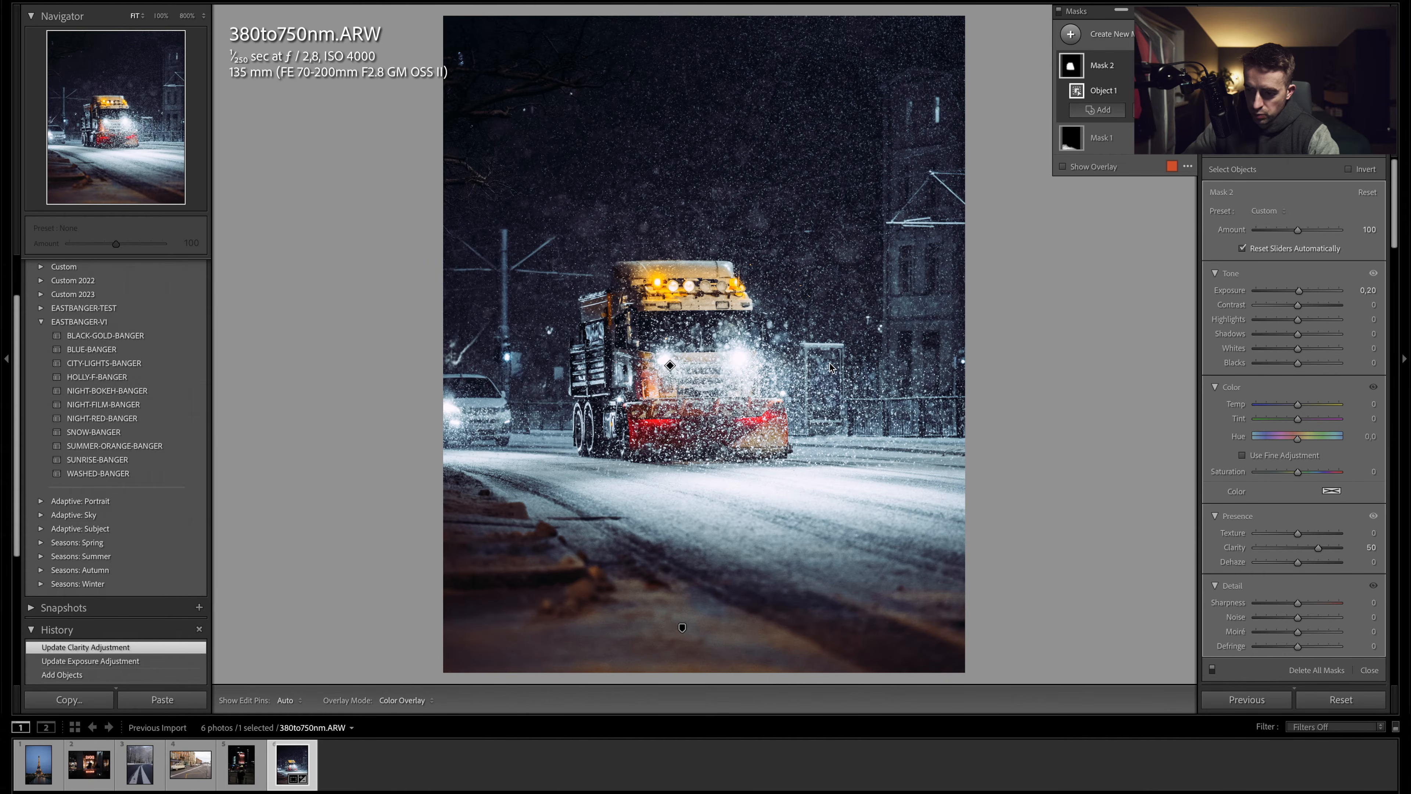
key("shift+w")
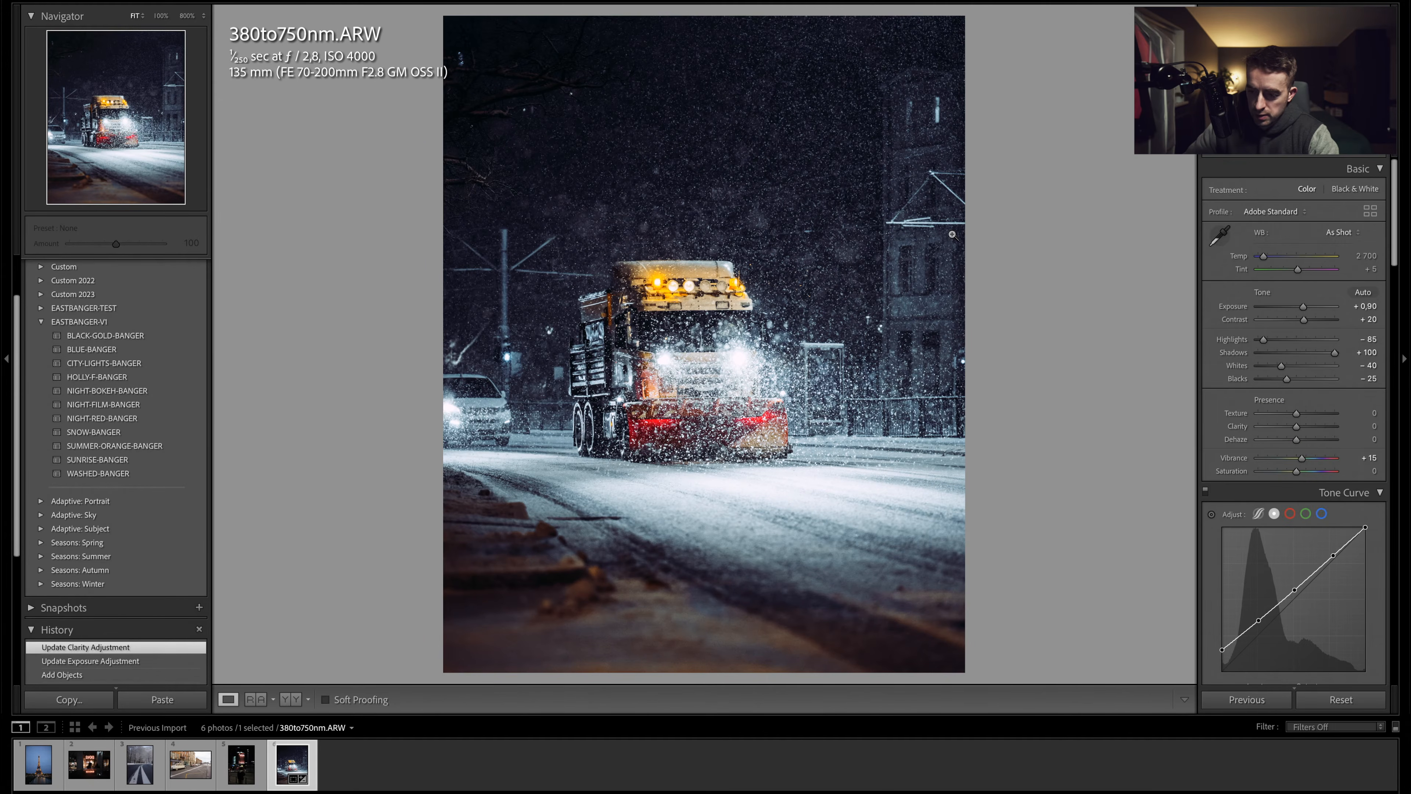
- Compare the before and after versions of the snowplow photo
key("backslash")
key("backslash")
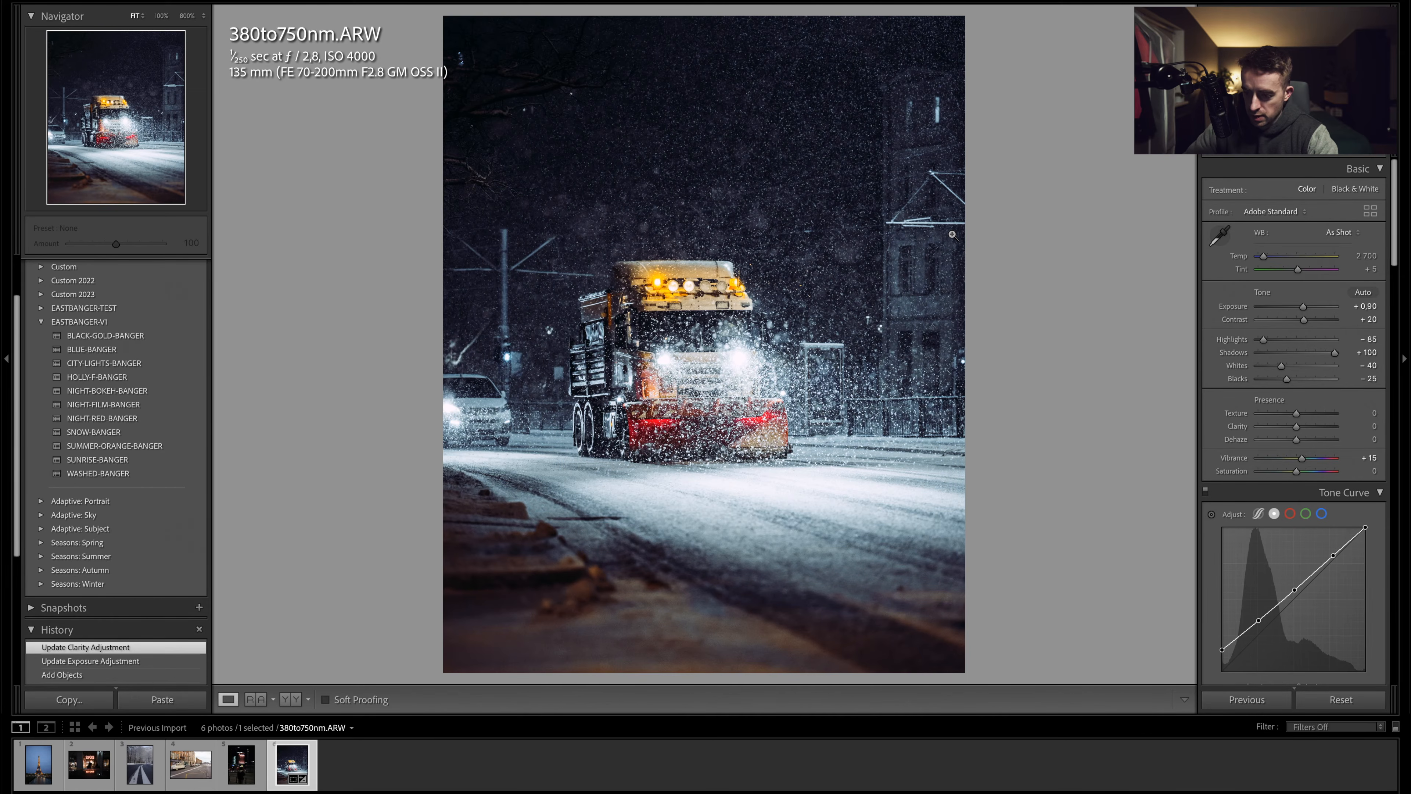
key("backslash")
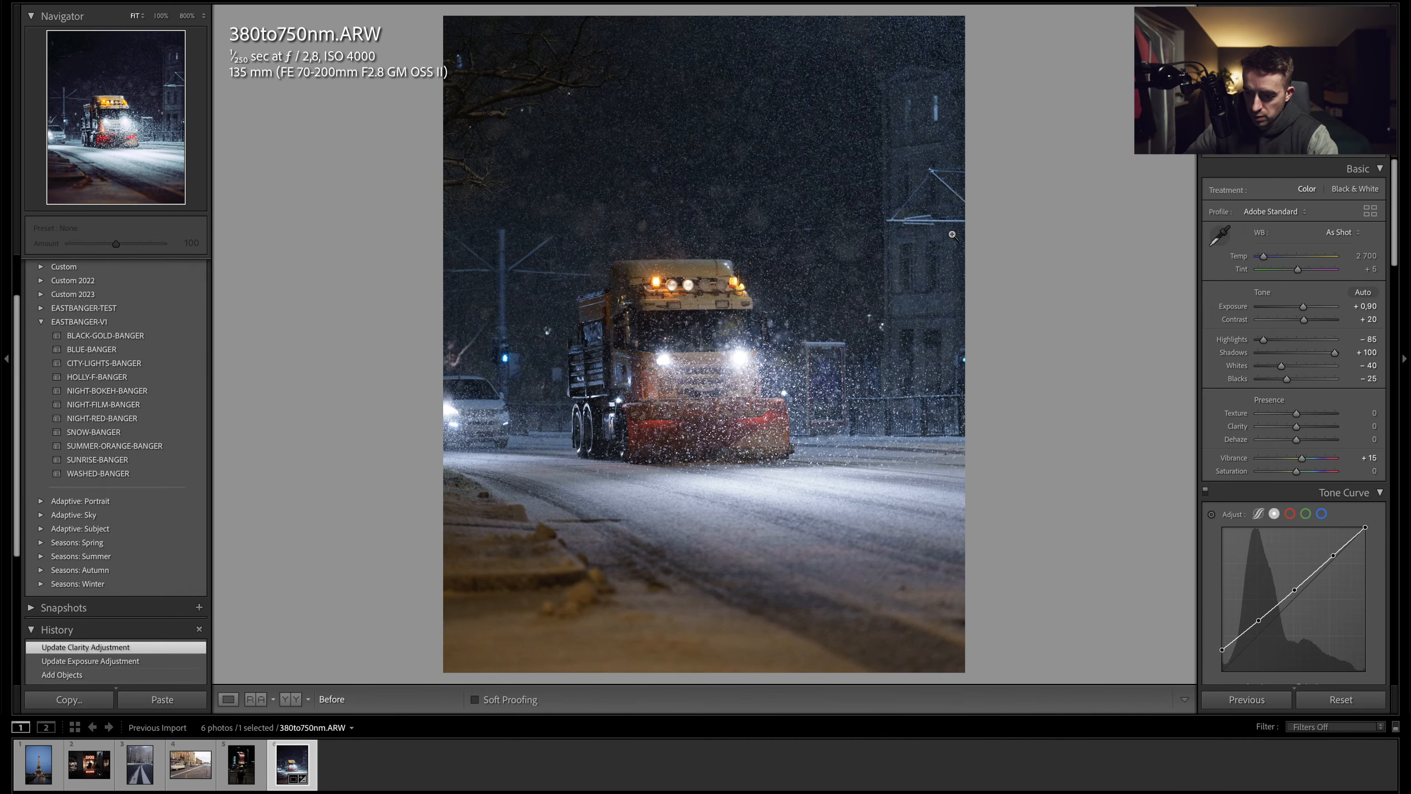
key("backslash")
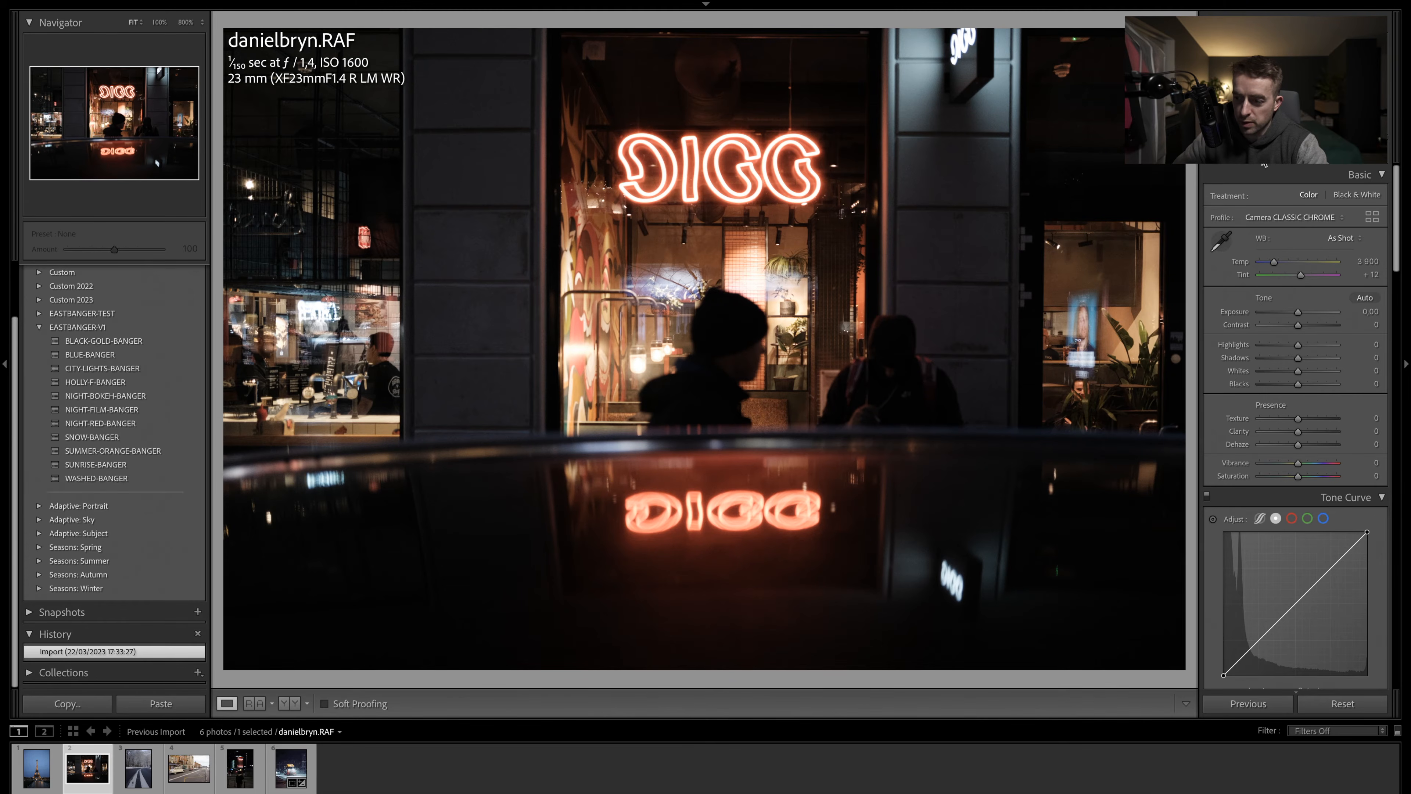
- Crop the neon DIGG photo to a 4x5 aspect ratio, framing the sign and the two people
left_click(1247, 155)
left_click(1338, 200)
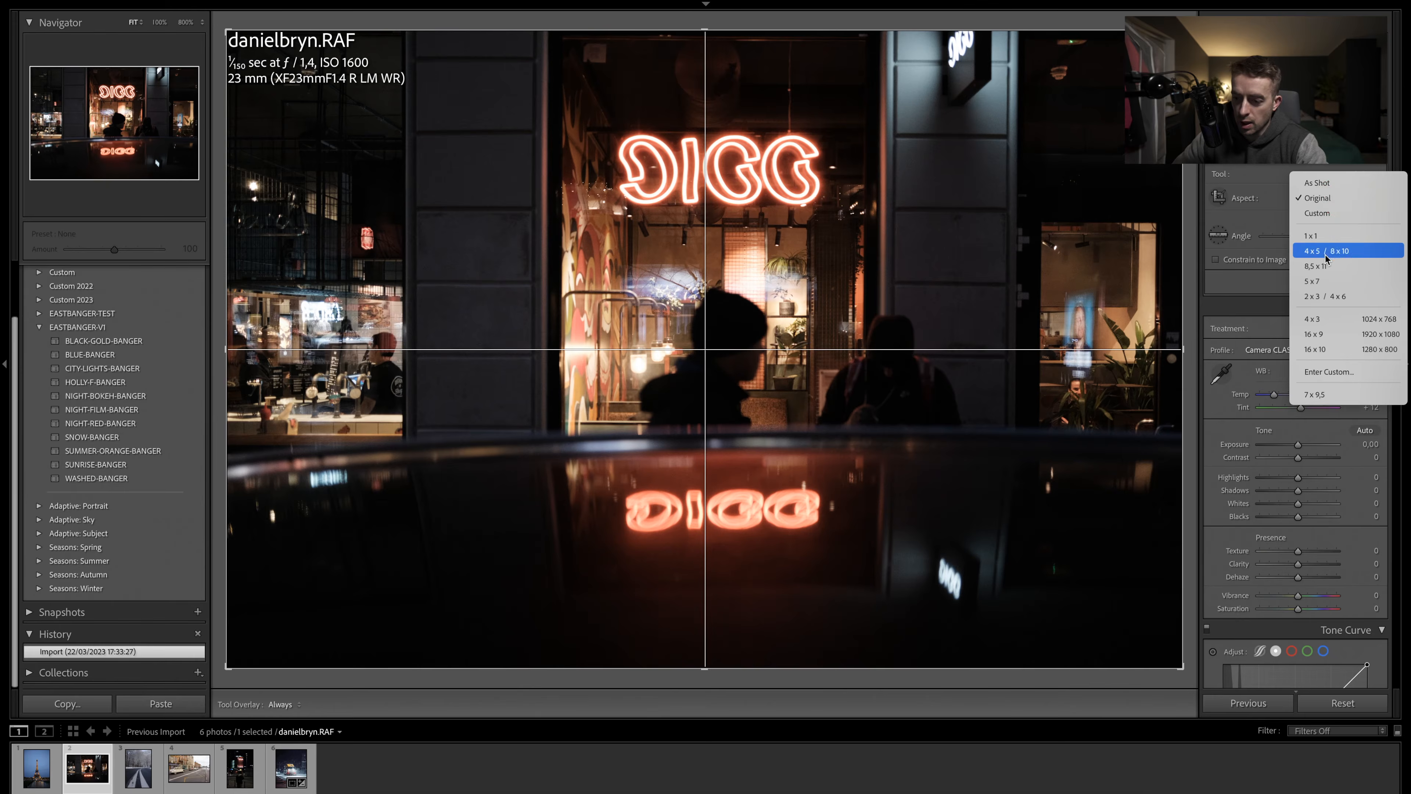
left_click(1336, 252)
mouse_move(919, 256)
left_mouse_down()
mouse_move(878, 256)
mouse_move(906, 256)
left_mouse_up()
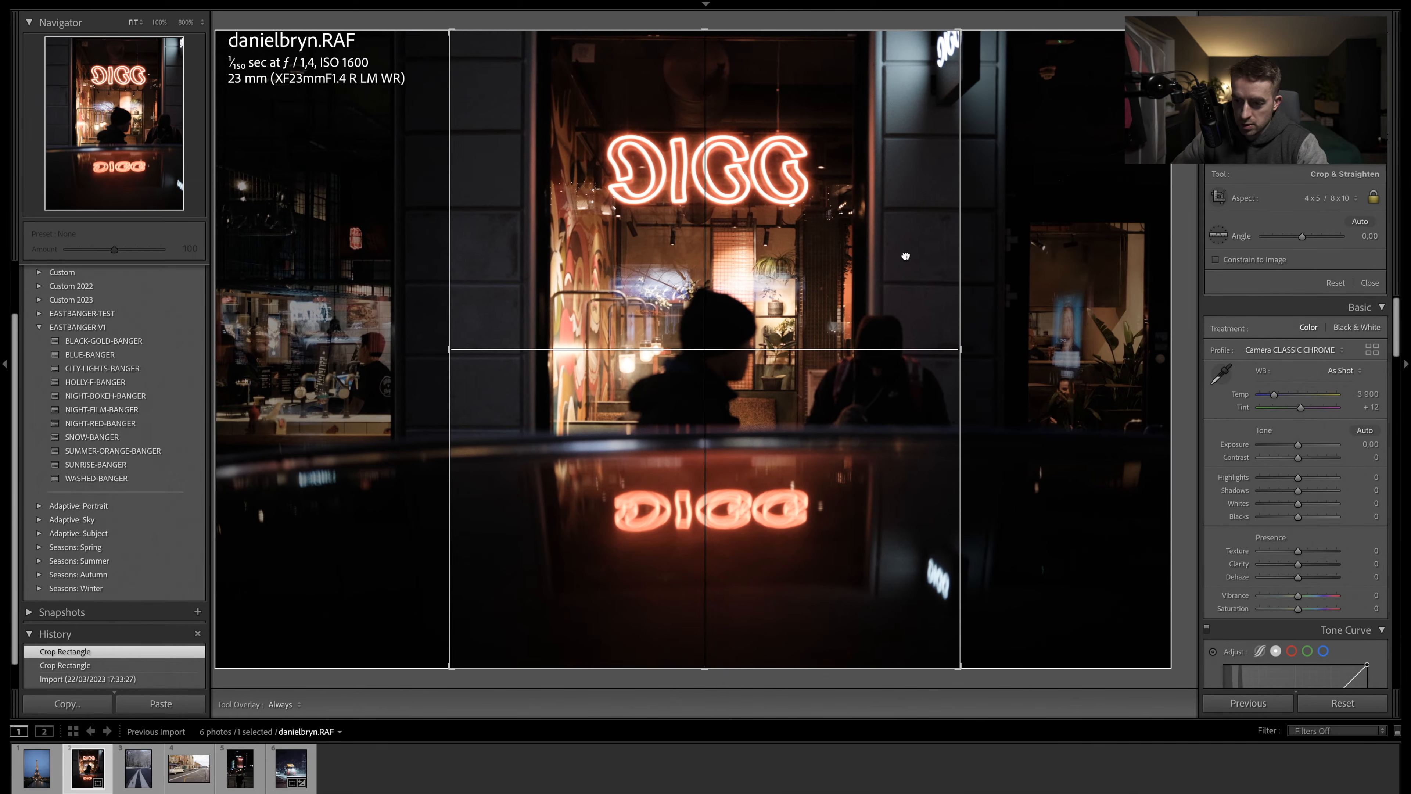
left_click_drag(906, 256, 905, 257)
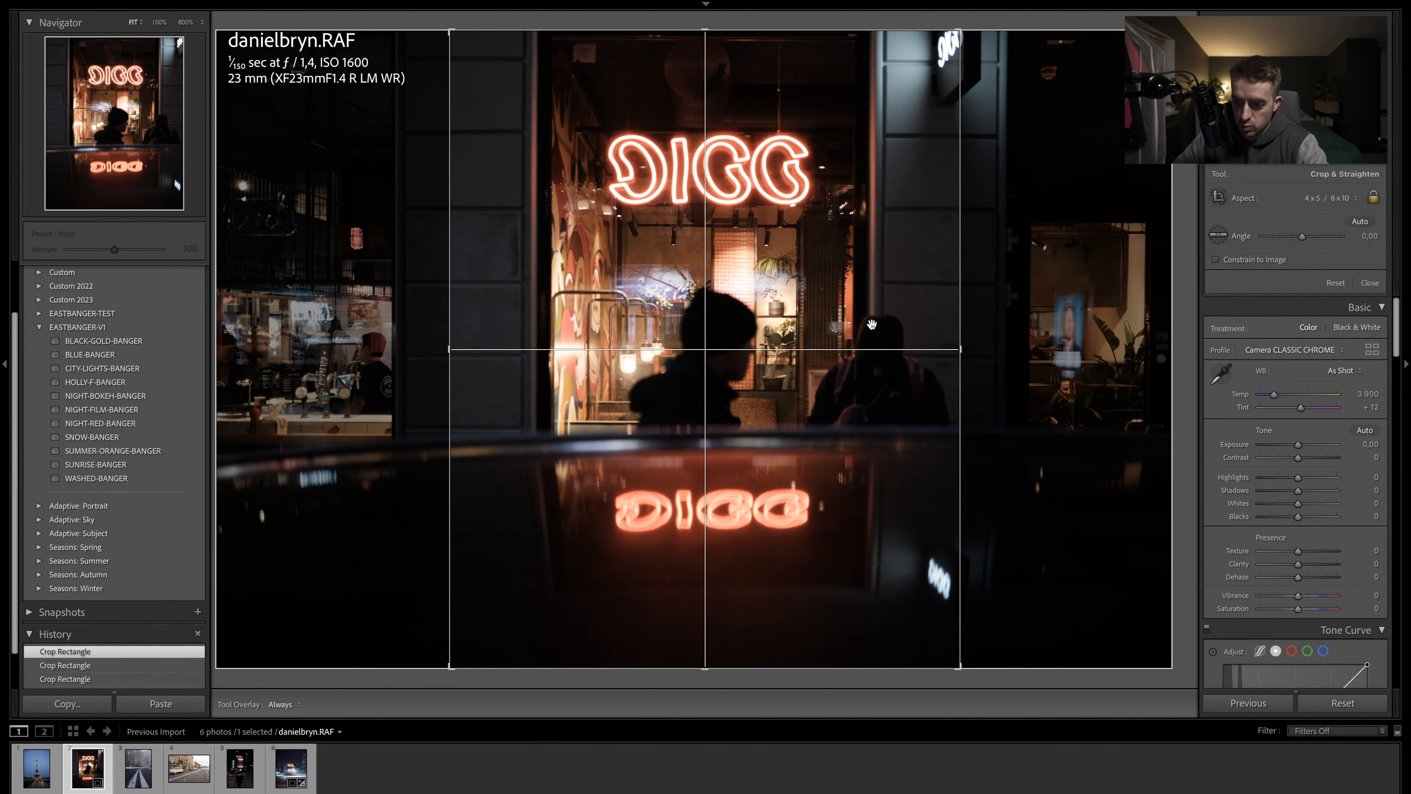
key("Return")
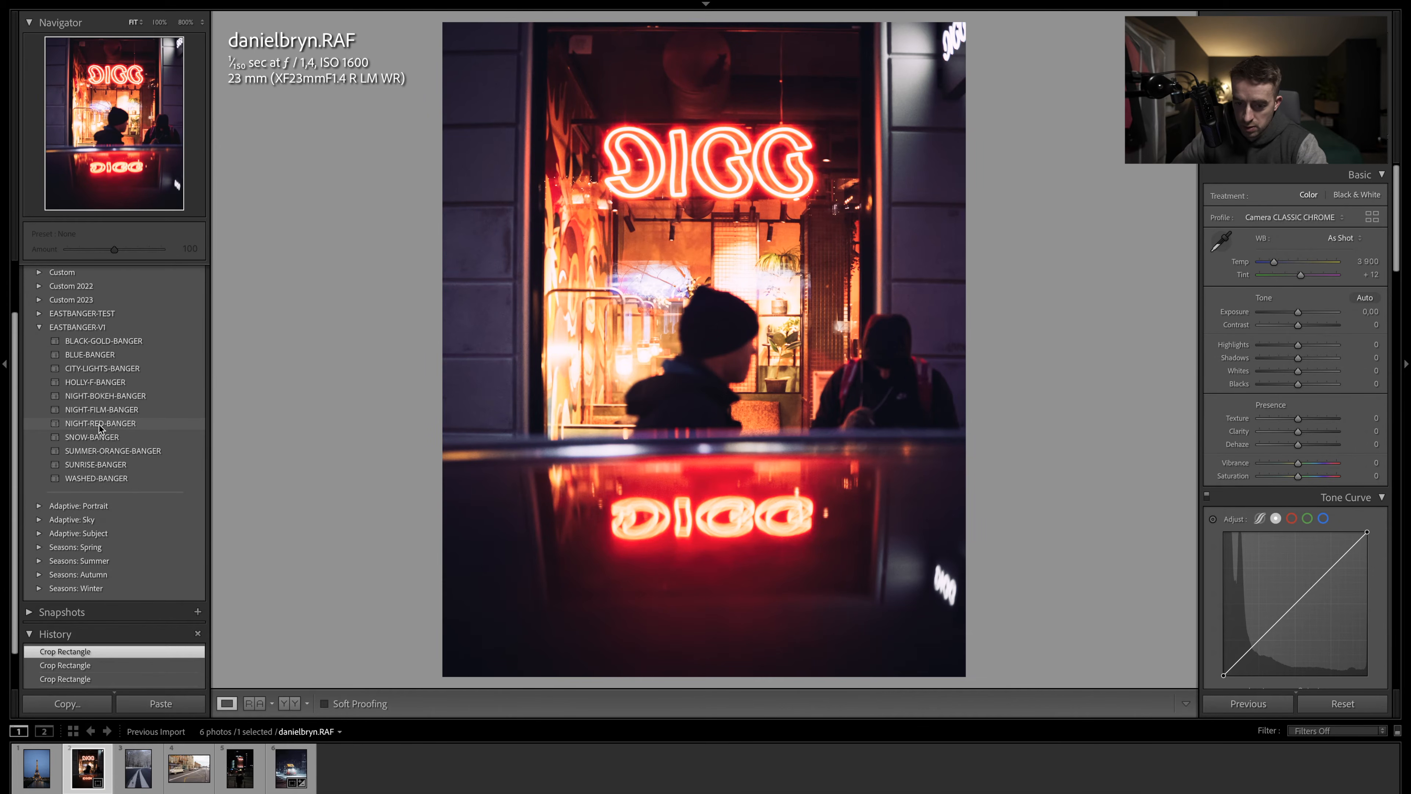
- Apply the NIGHT-RED-BANGER preset and set highlights to -60 and shadows to +15
left_click(100, 425)
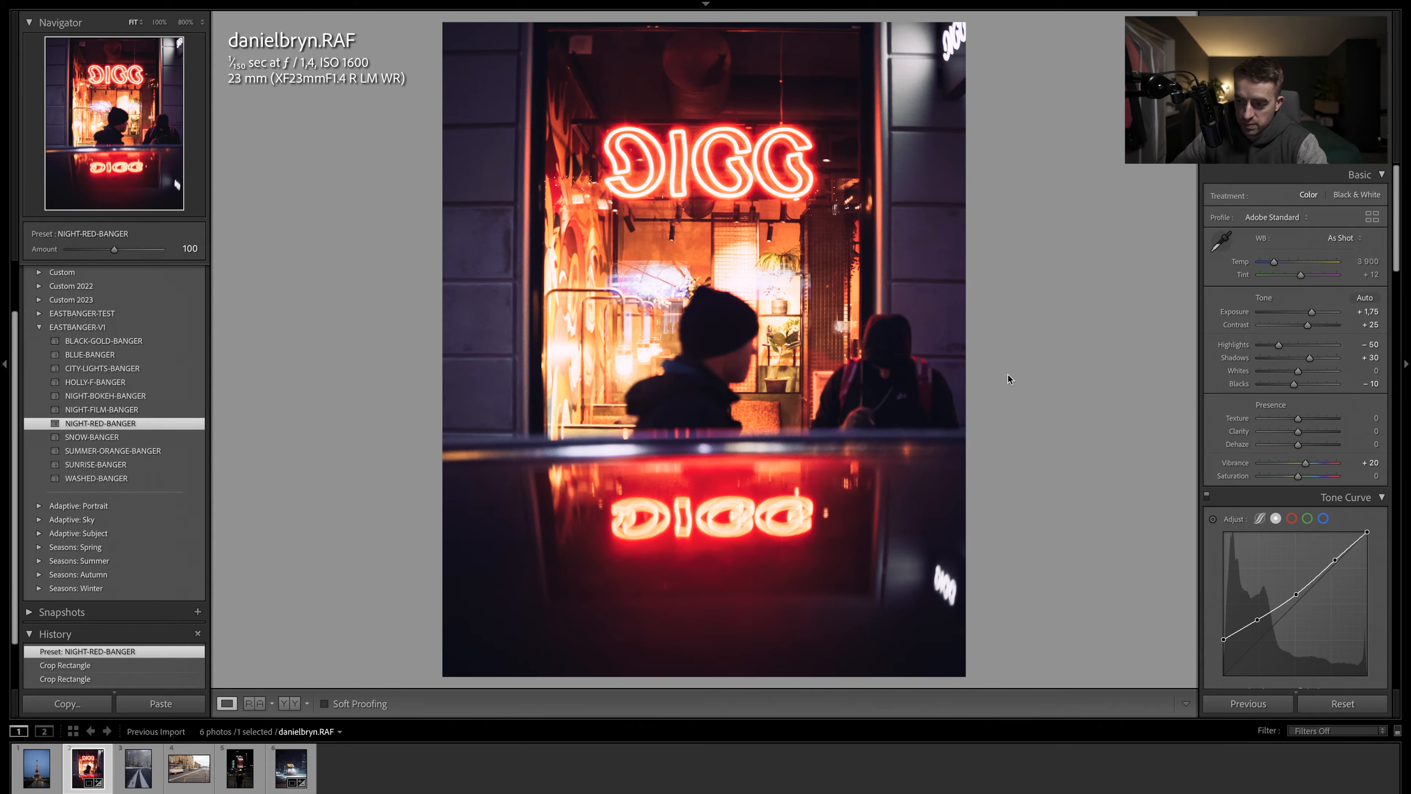
scroll(1293, 328, "down", 2)
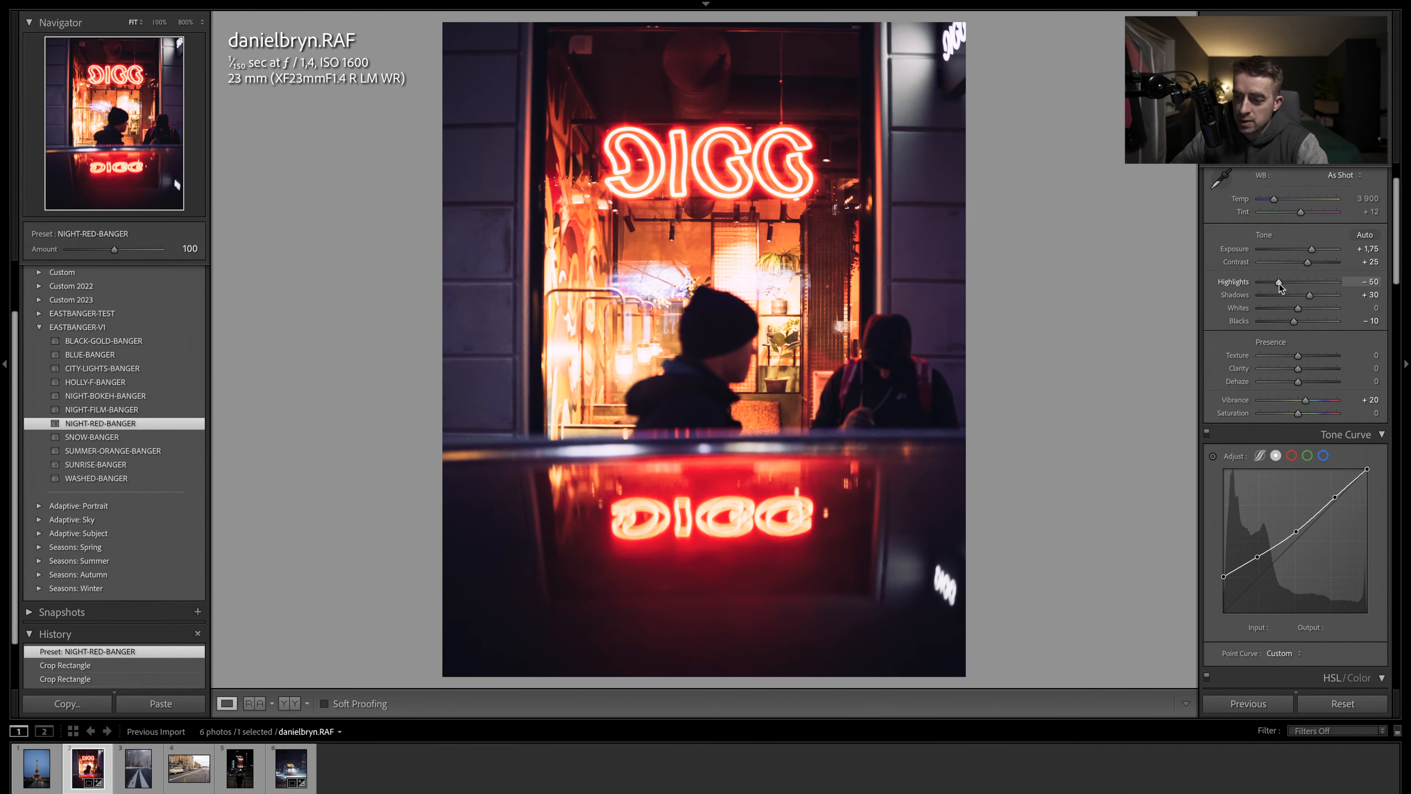
left_click_drag(1279, 283, 1268, 282)
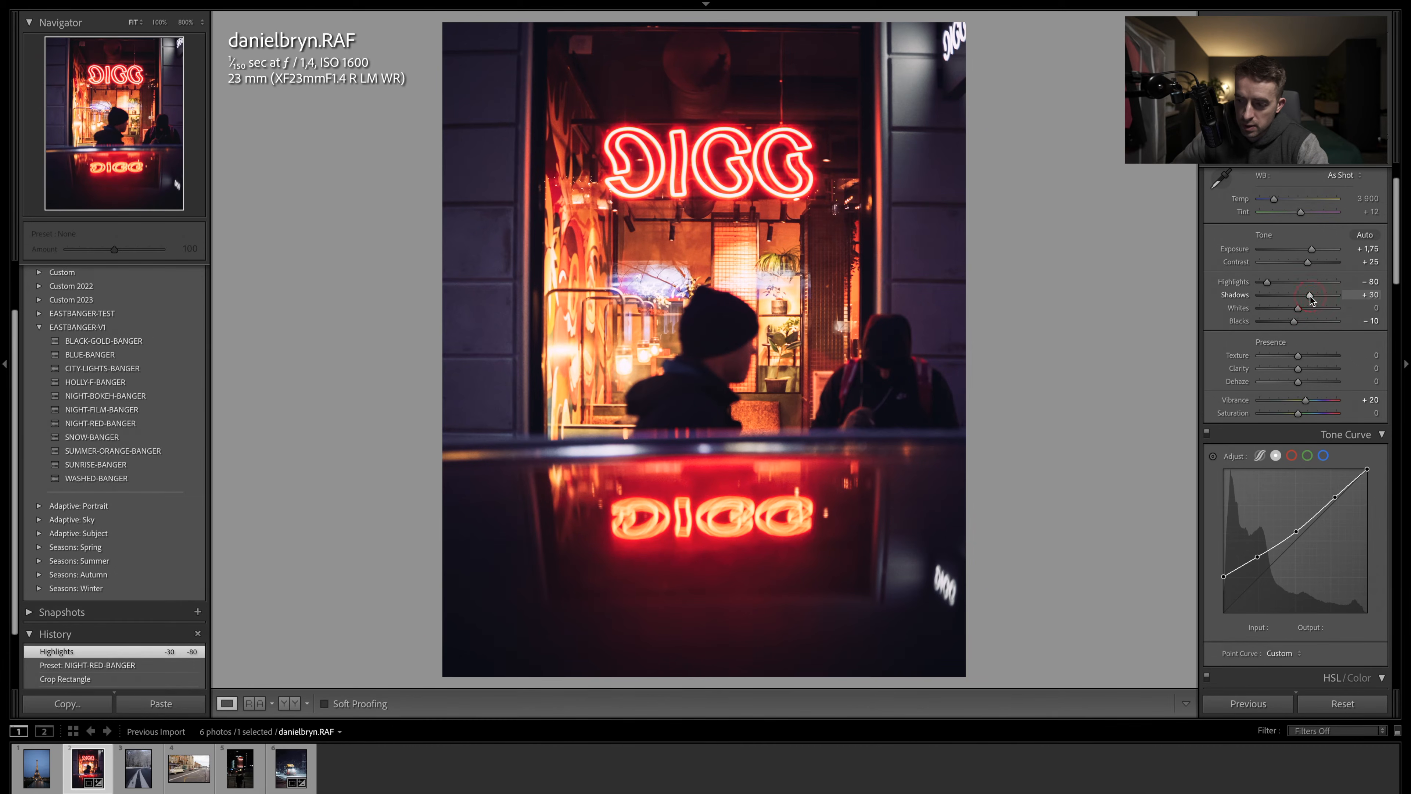
left_click_drag(1310, 295, 1306, 298)
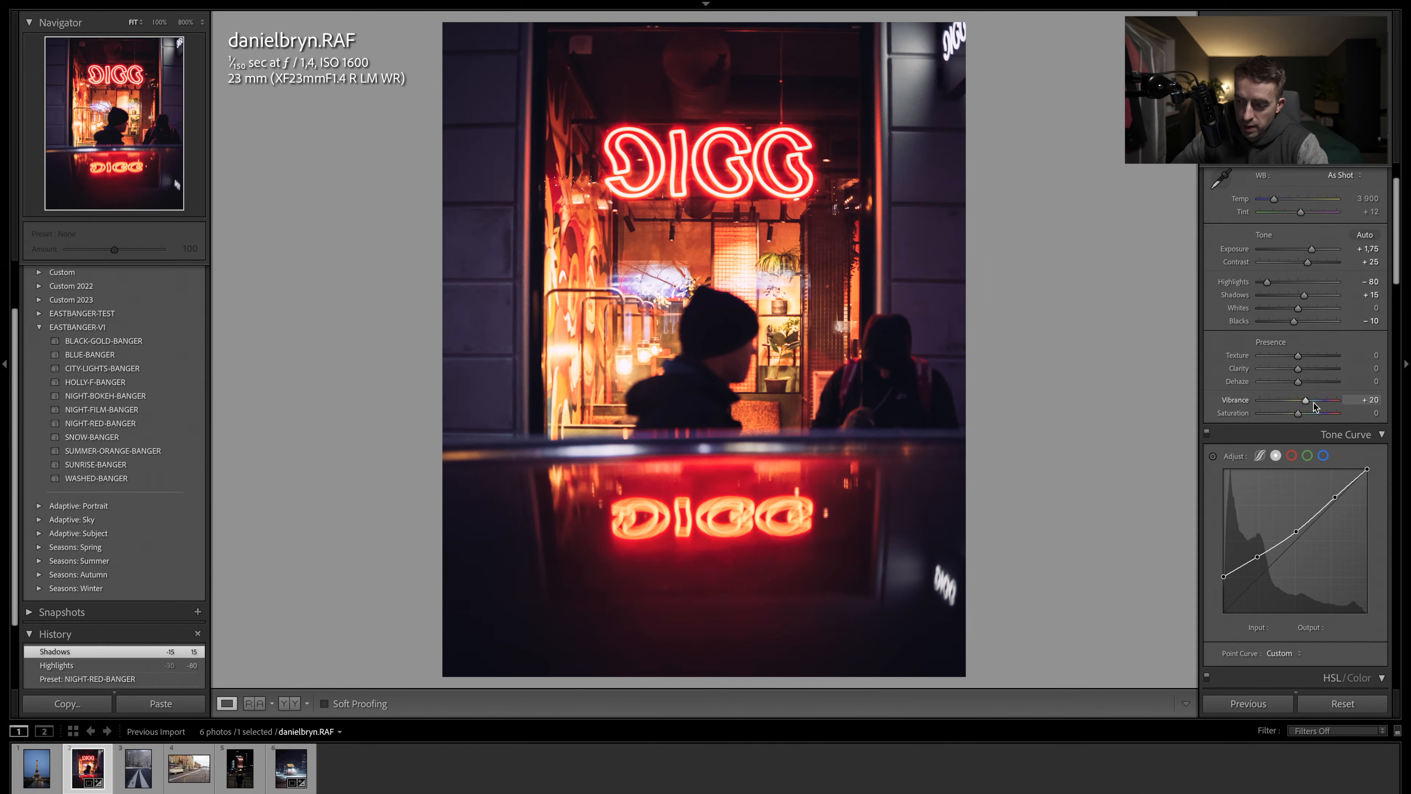
- Reset the red saturation to 0 and set the blue saturation to -60
scroll(1333, 409, "down", 10)
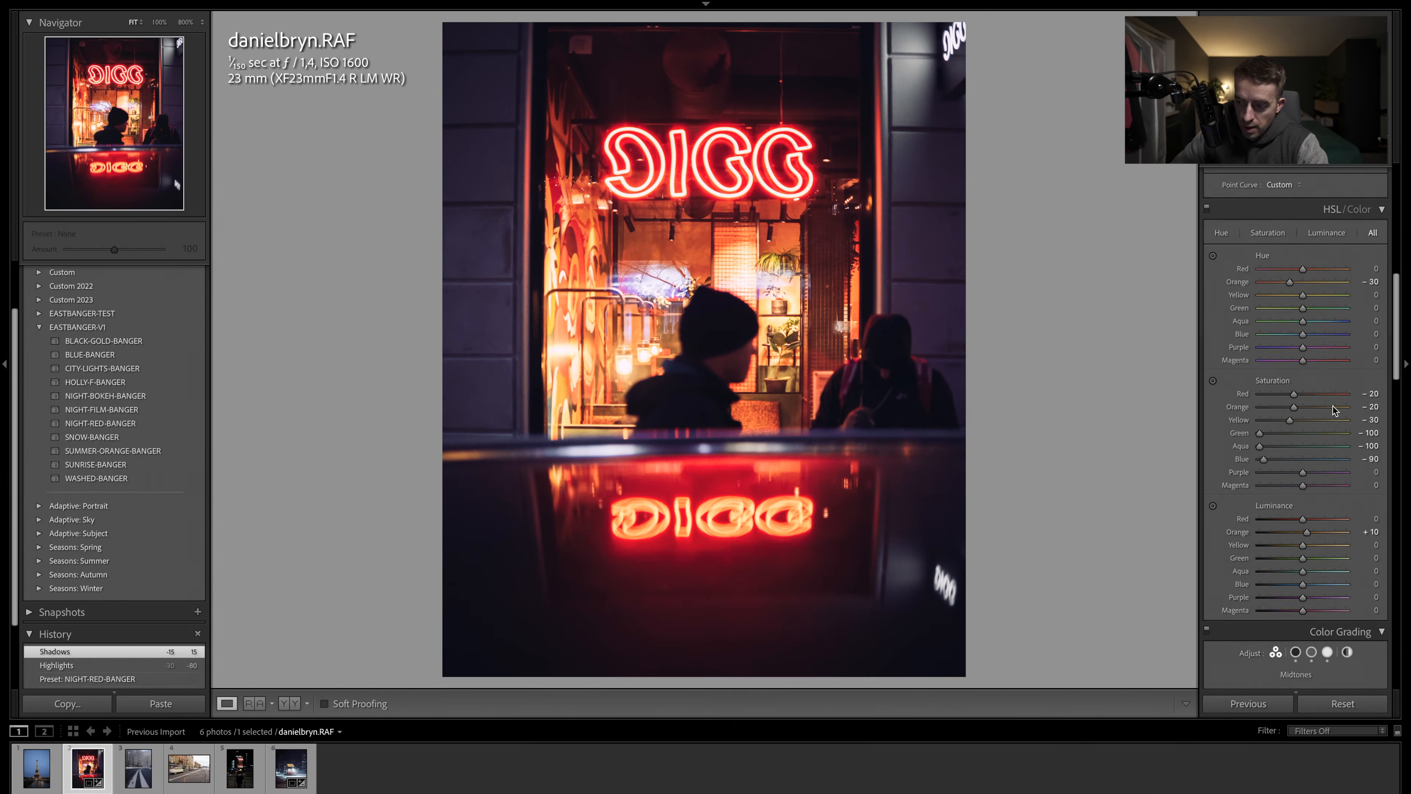
scroll(1333, 409, "down", 2)
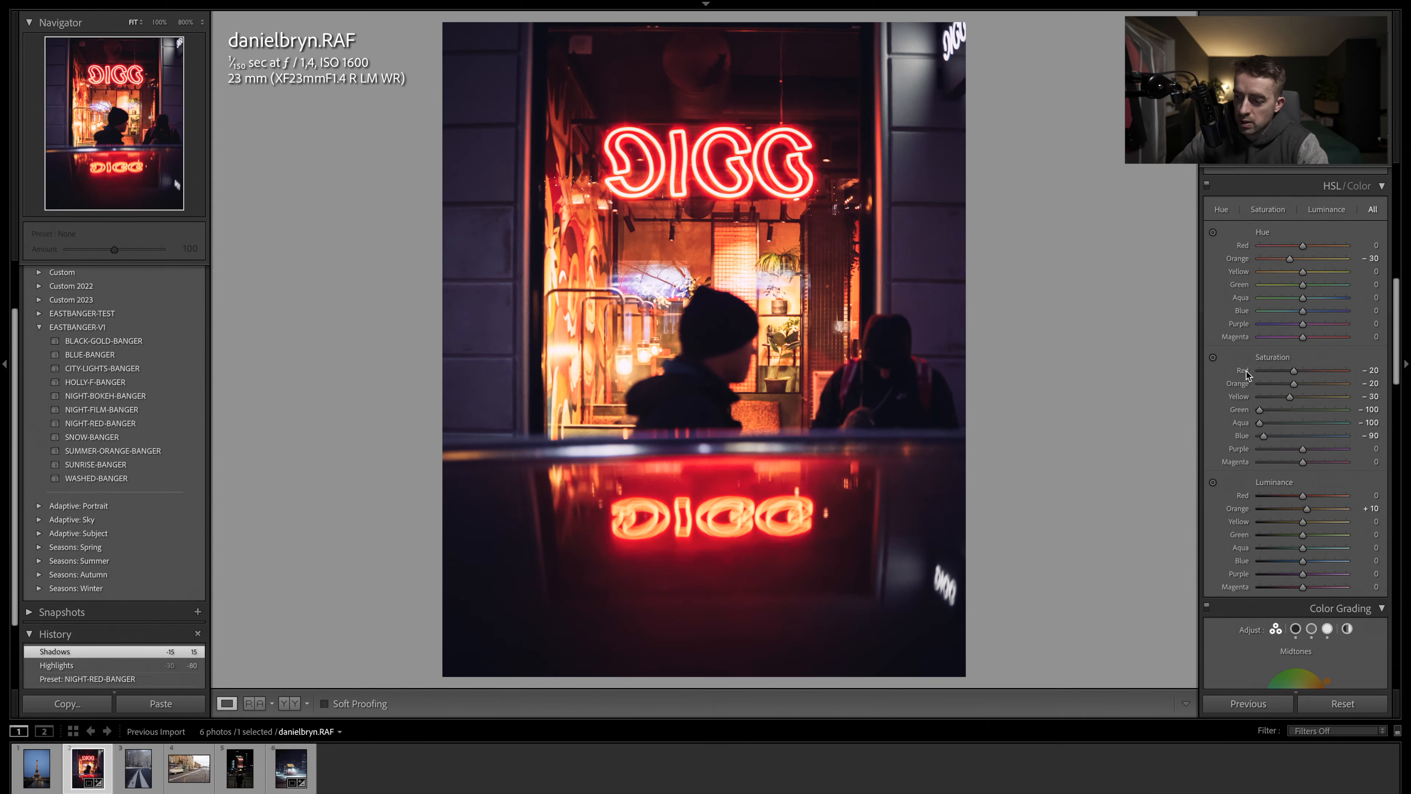
double_click(1244, 371)
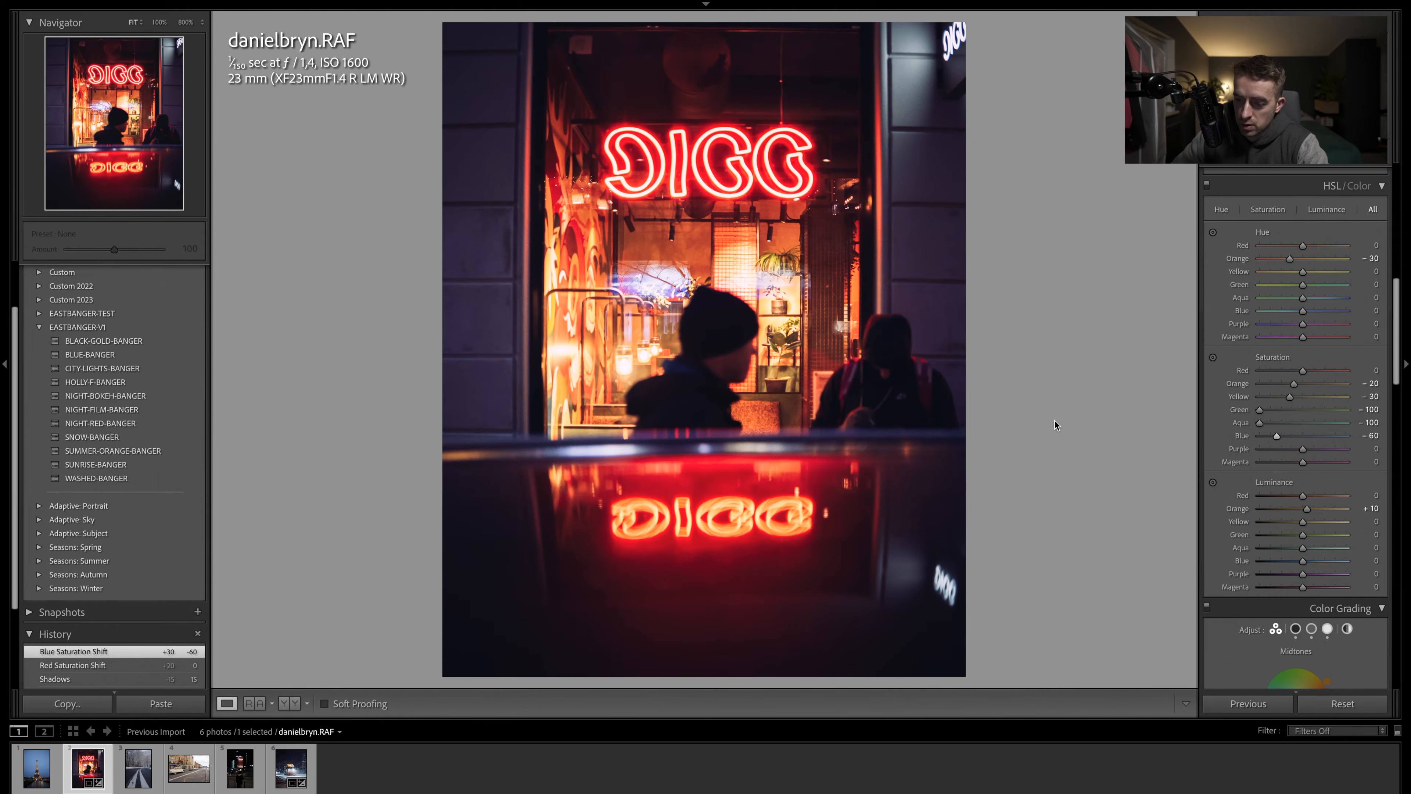
- Set the red luminance to +20 and reset the orange luminance to 0
scroll(1269, 426, "down", 5)
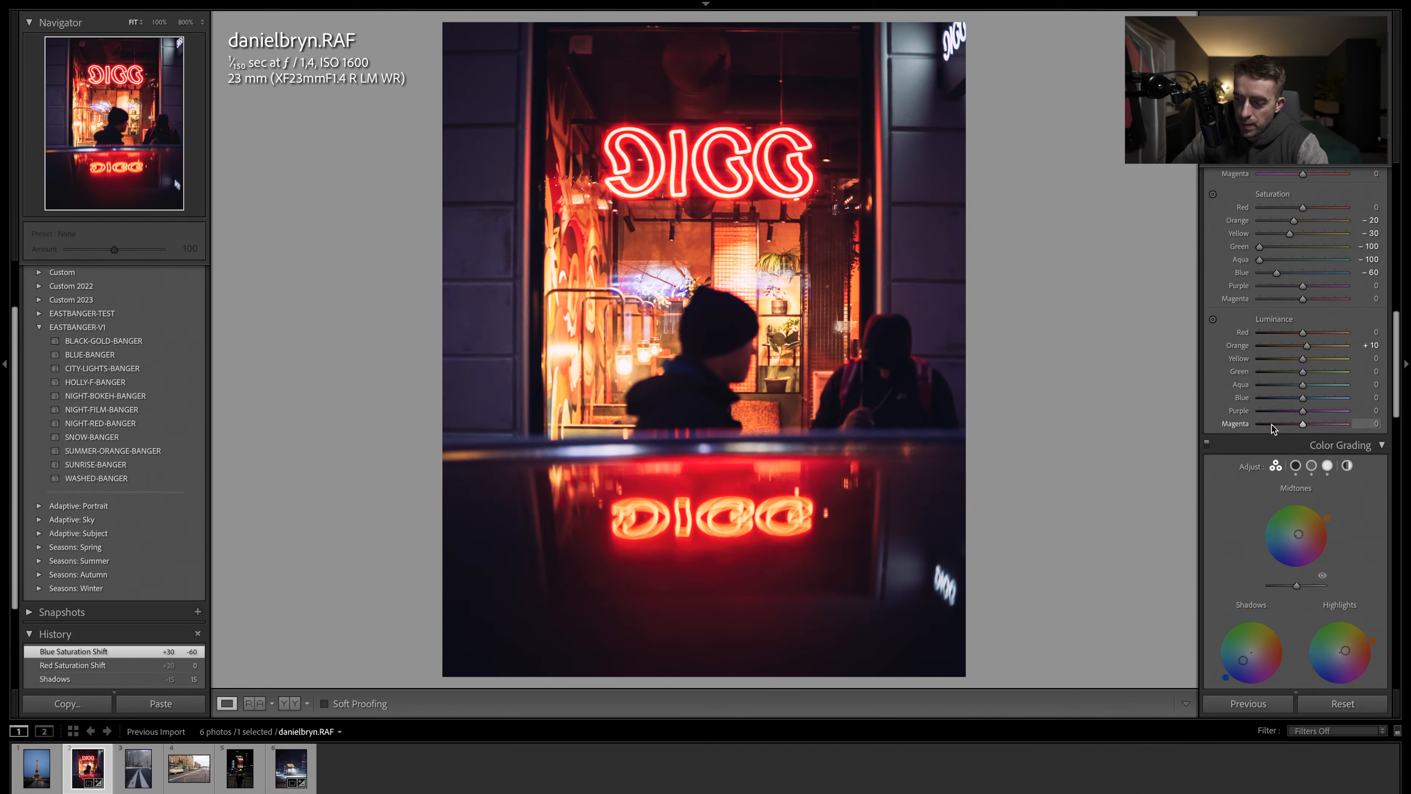
scroll(1276, 427, "down", 1)
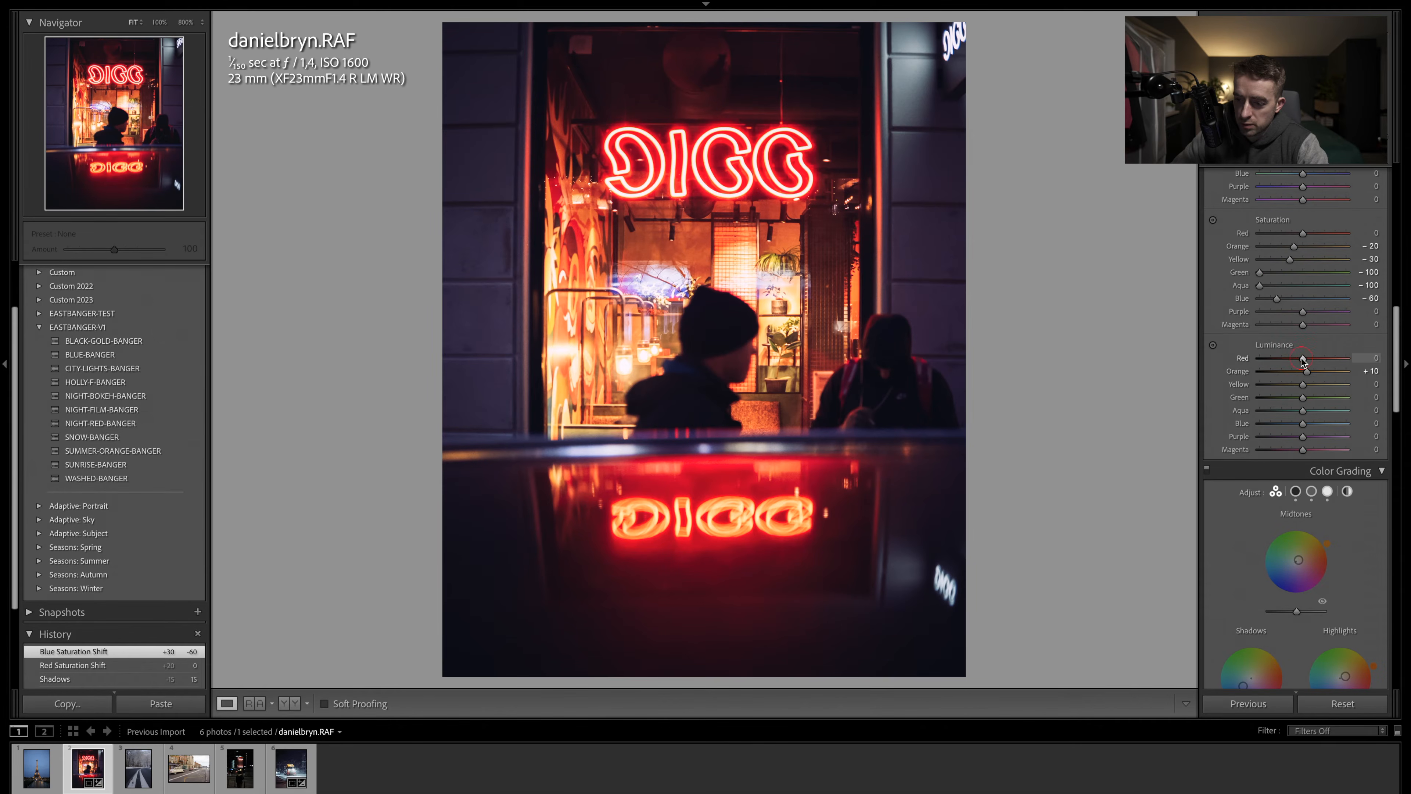
left_click_drag(1303, 358, 1311, 359)
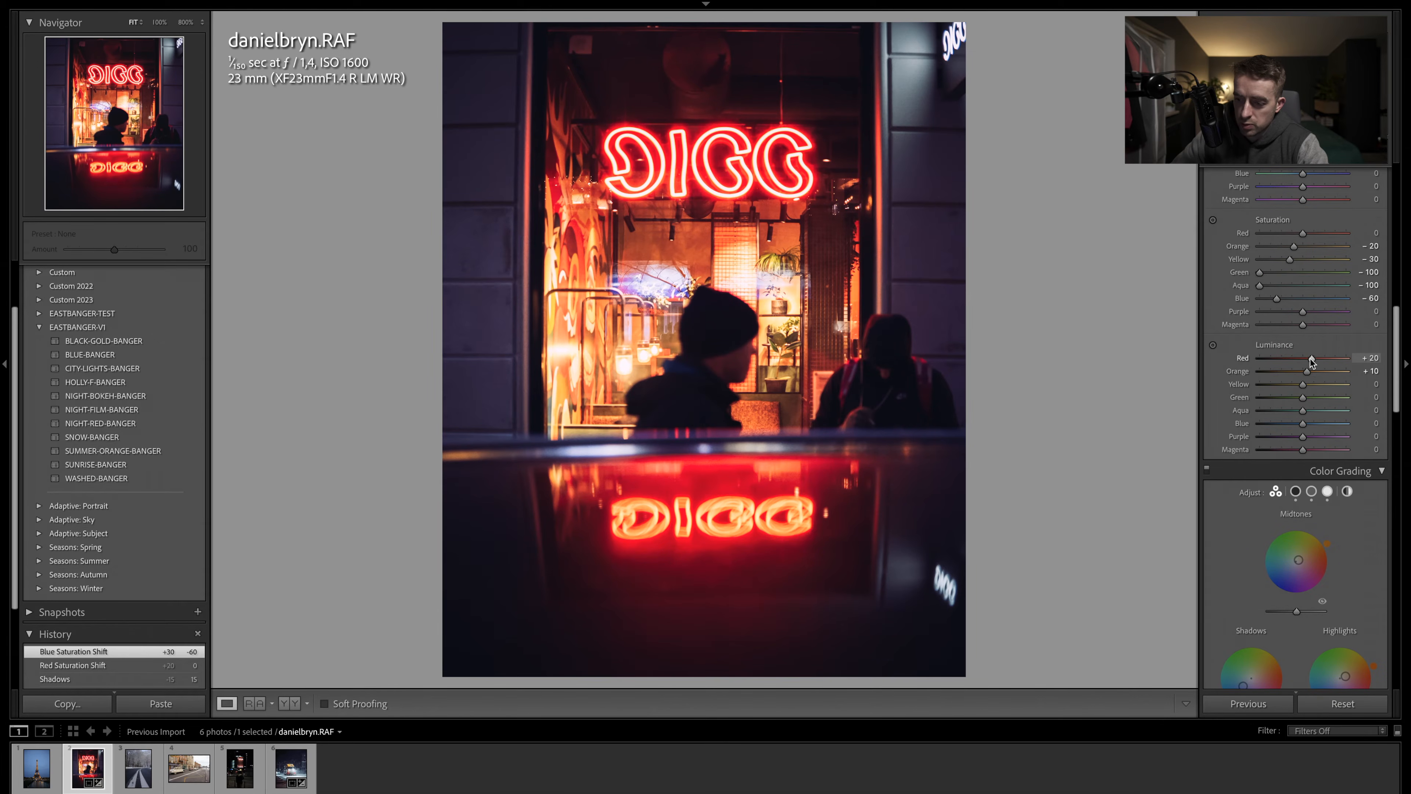
double_click(1254, 372)
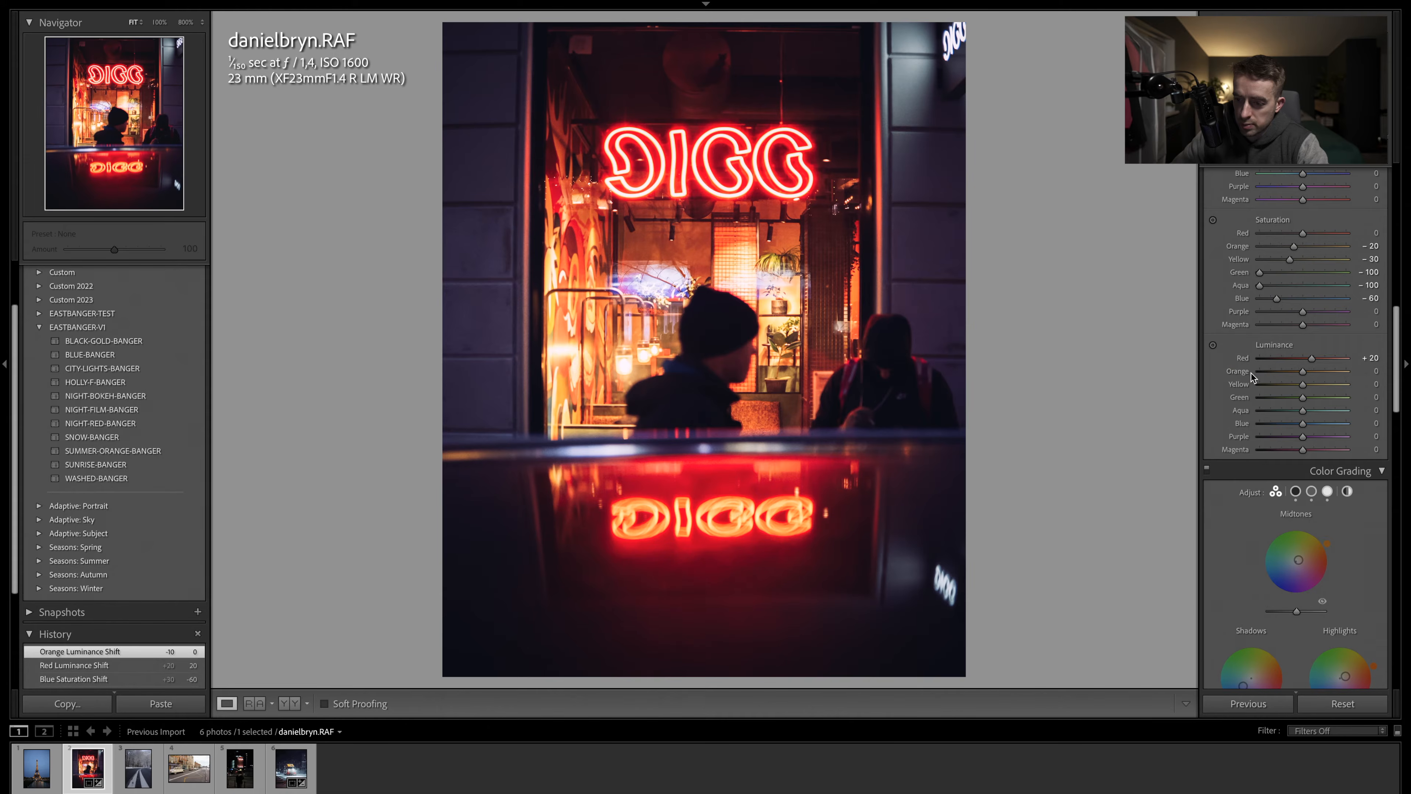
- Set the calibration blue primary saturation to +84
scroll(1277, 369, "down", 10)
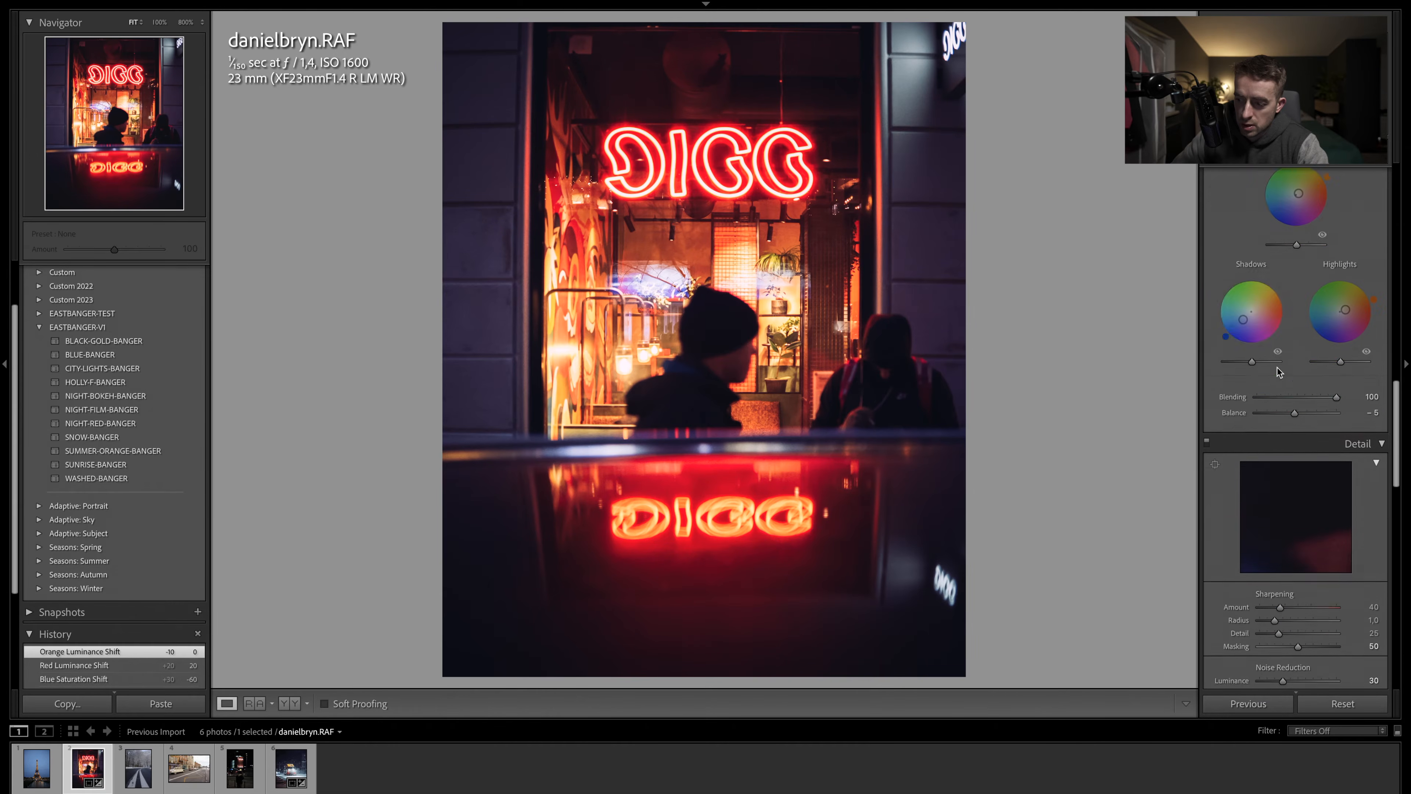
scroll(1276, 367, "down", 8)
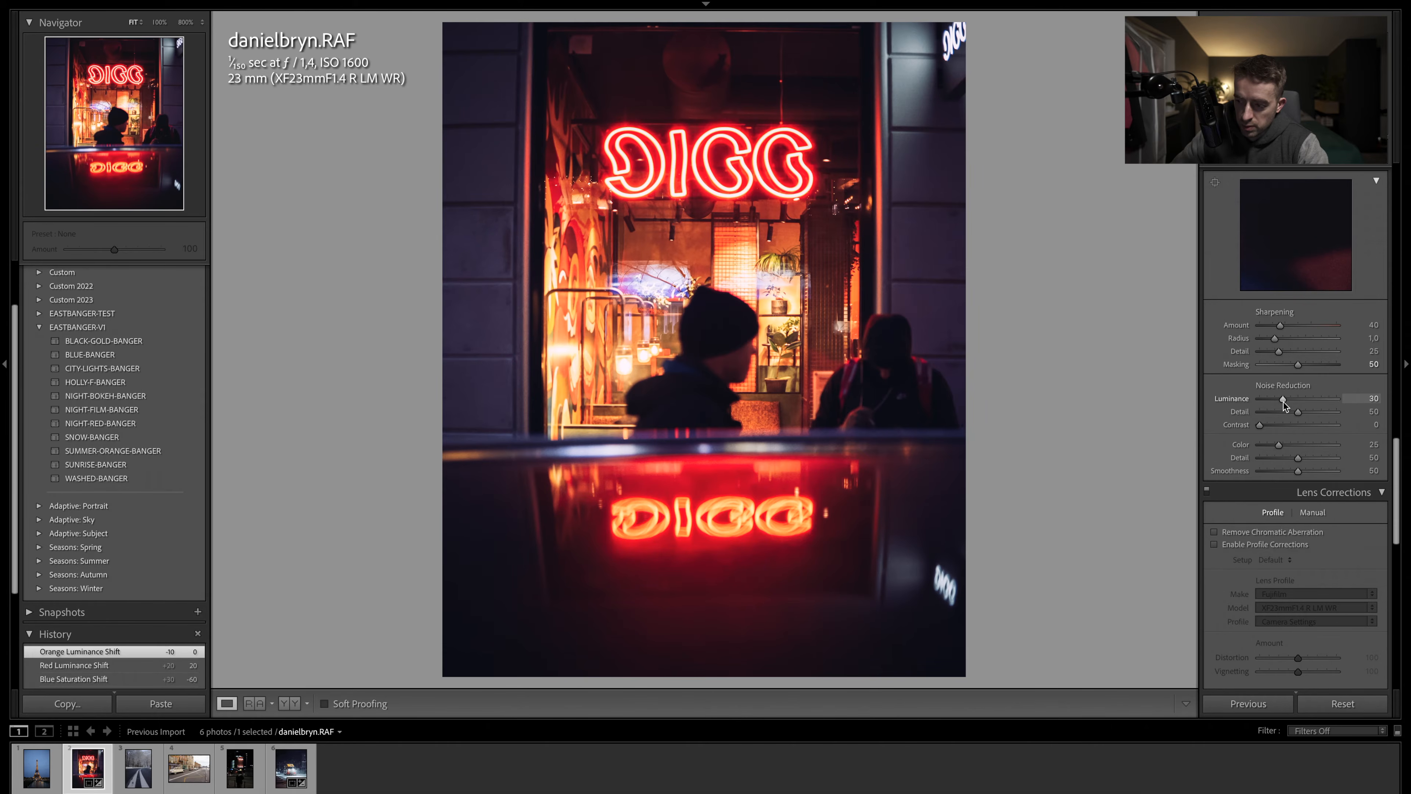
scroll(1284, 400, "down", 18)
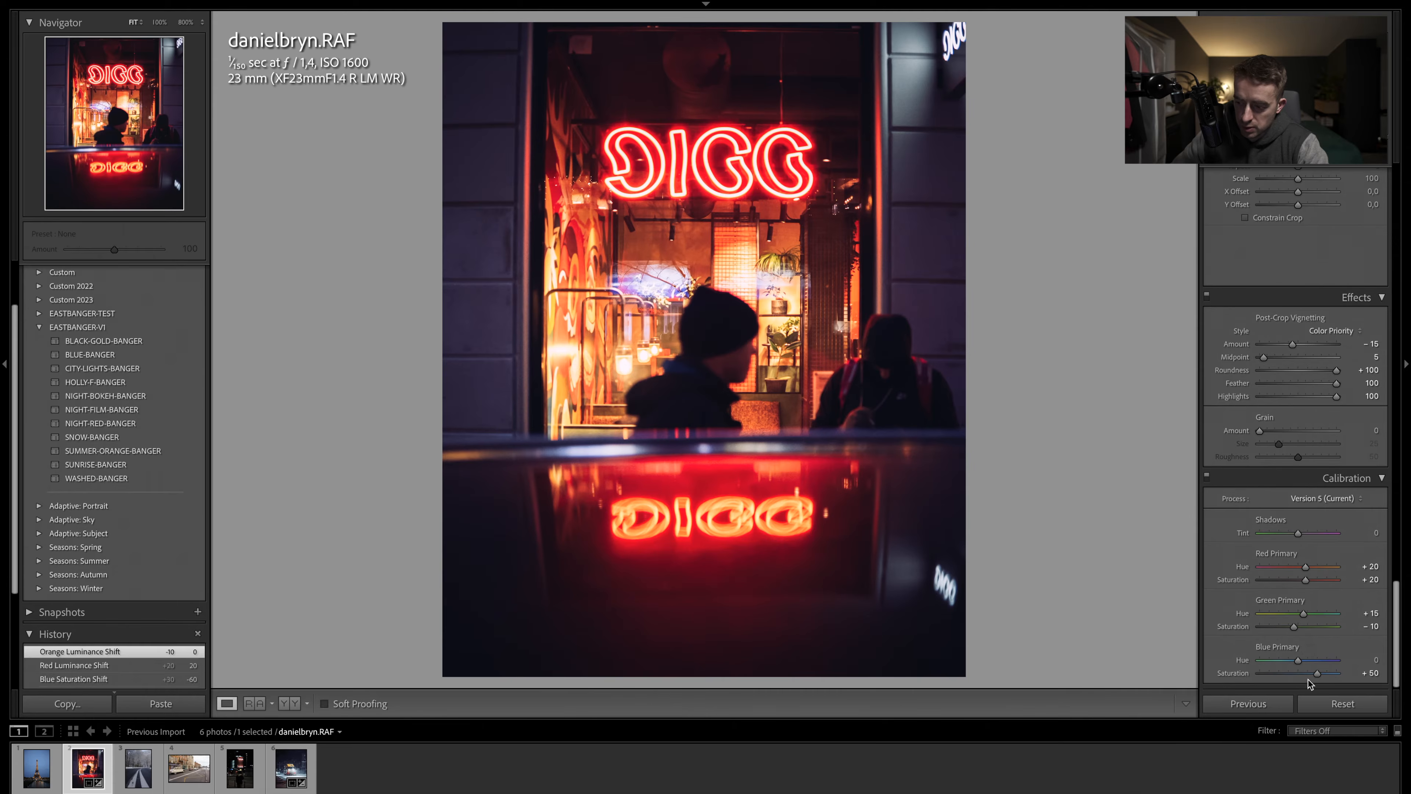
mouse_move(1317, 674)
left_mouse_down()
mouse_move(1349, 676)
mouse_move(1330, 678)
left_mouse_up()
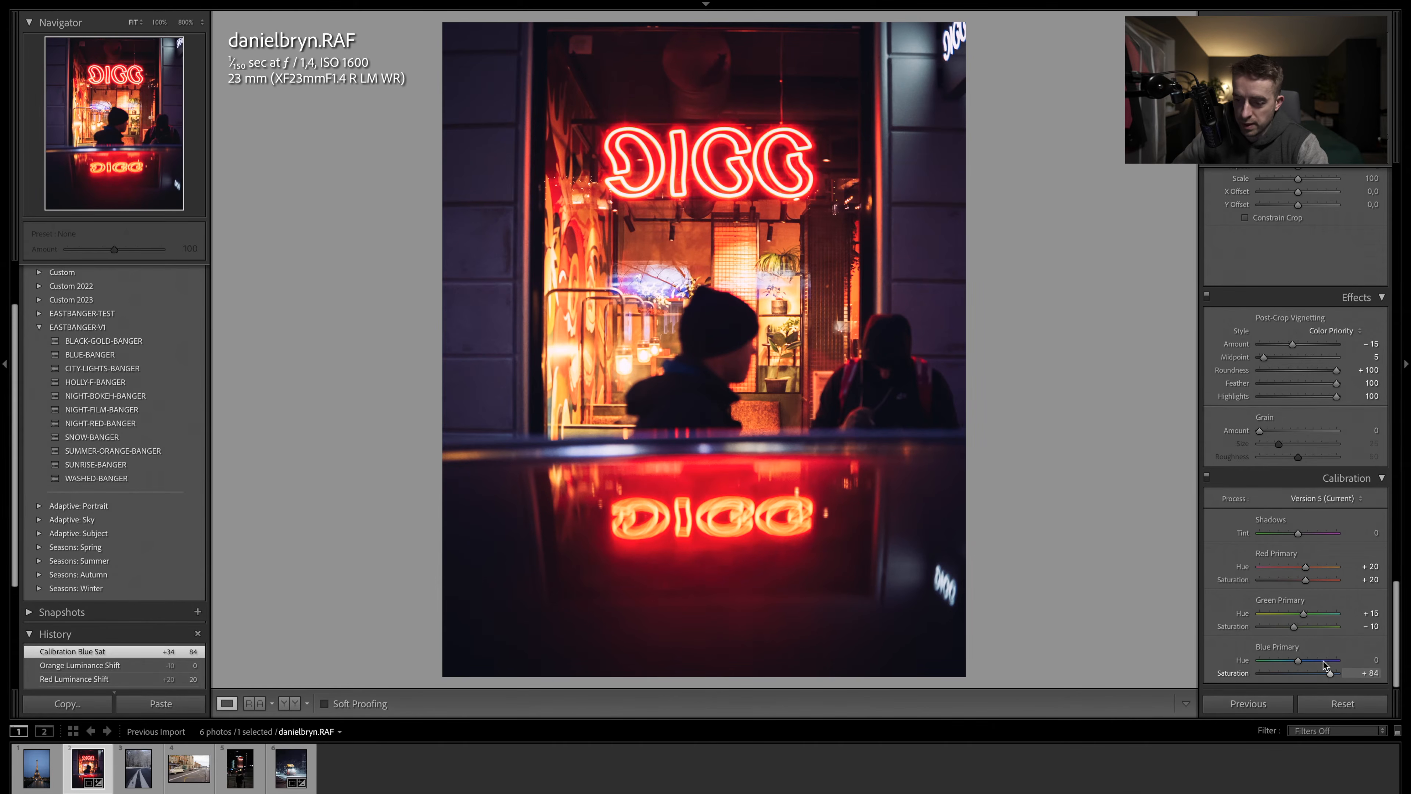
- Add a linear gradient mask darkening the left edge with exposure -0.86
scroll(1280, 427, "up", 10)
scroll(1281, 427, "up", 3)
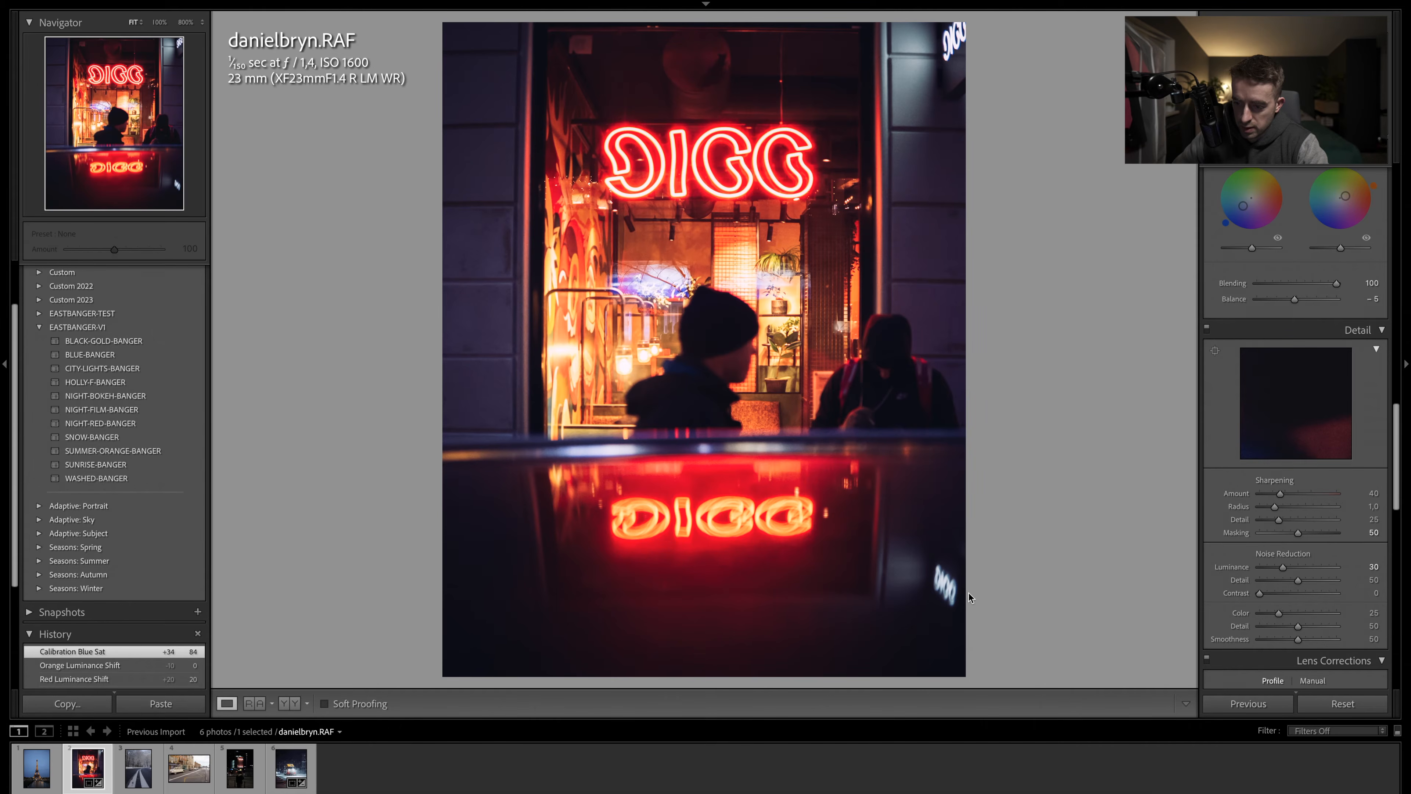
scroll(1342, 183, "up", 1)
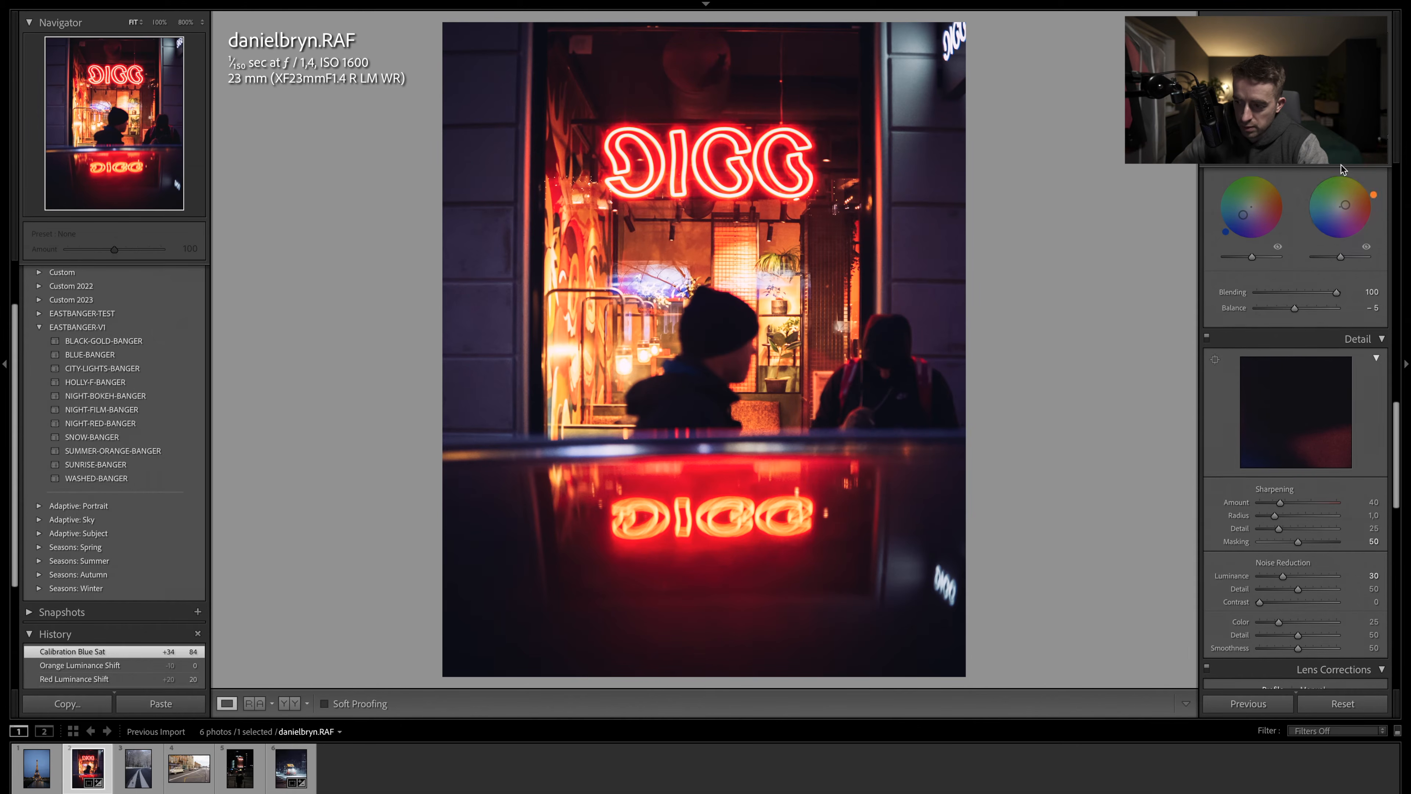
left_click(1366, 151)
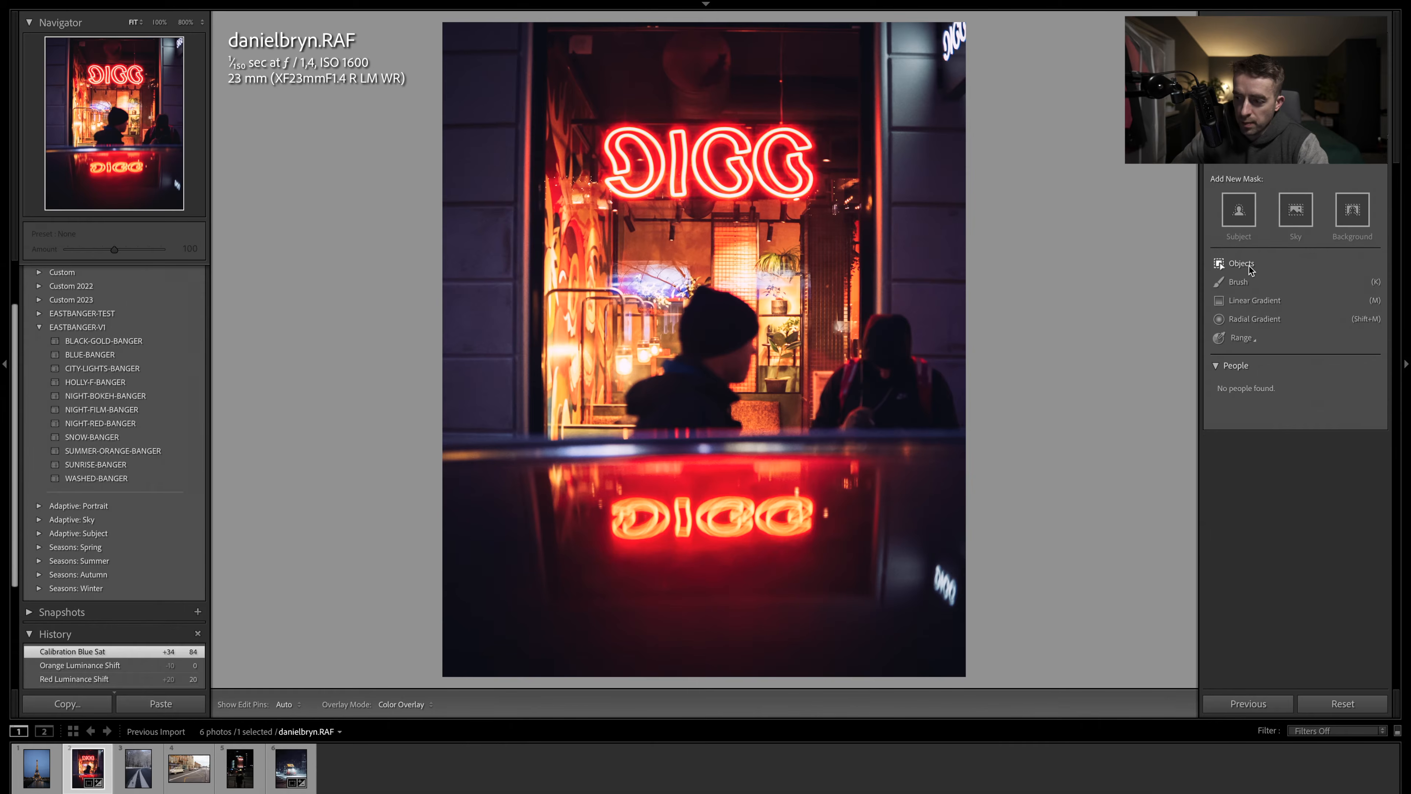
left_click(1260, 304)
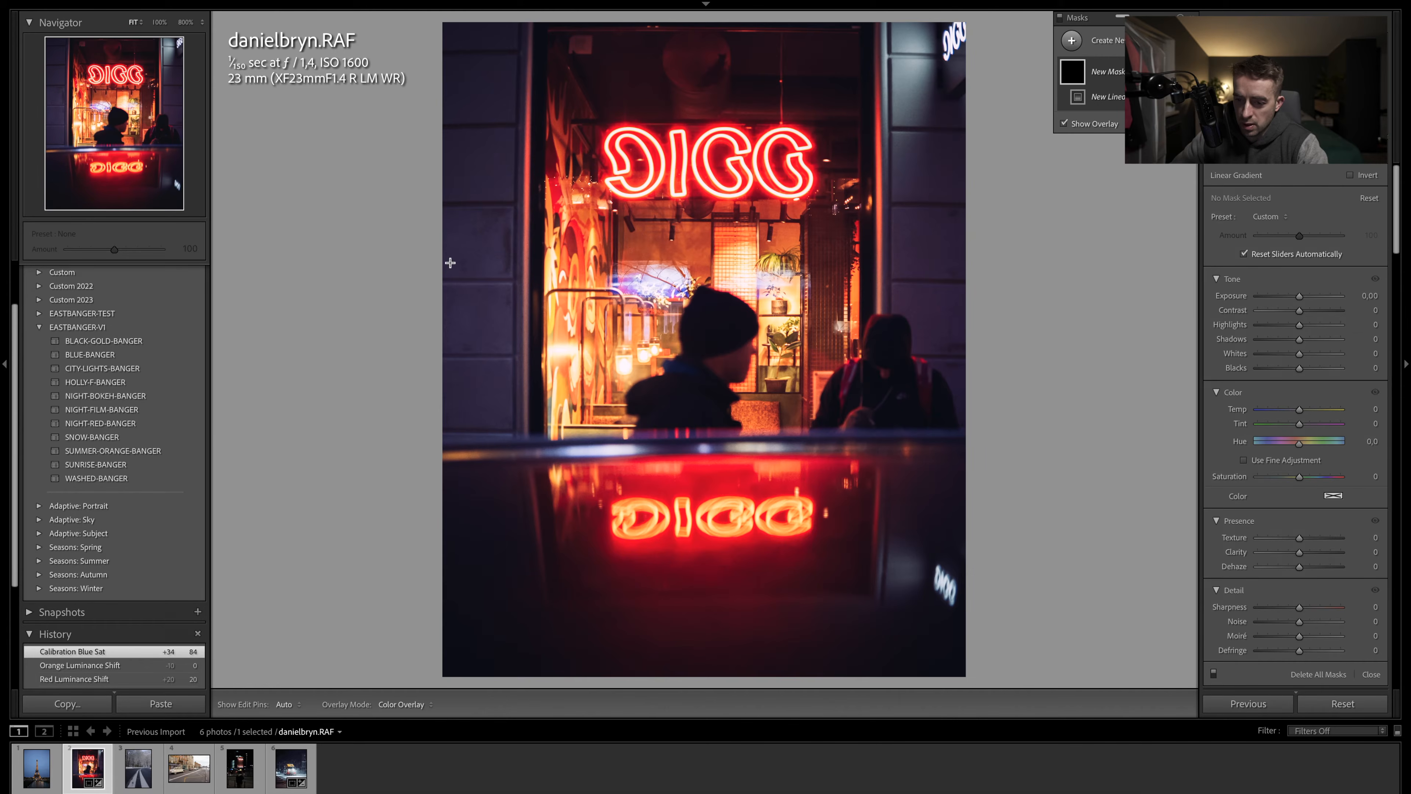
left_click_drag(449, 262, 533, 262)
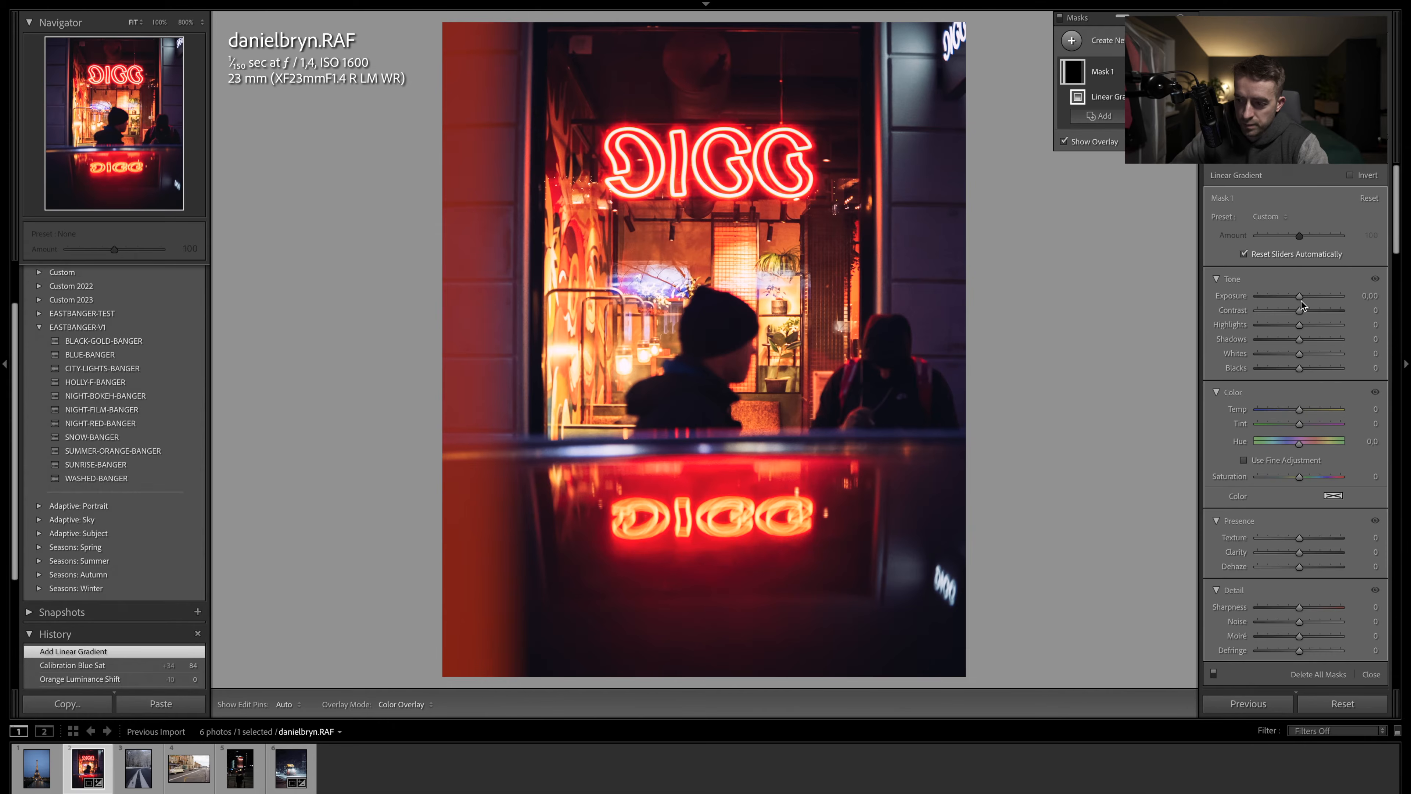
left_click_drag(1299, 298, 1291, 296)
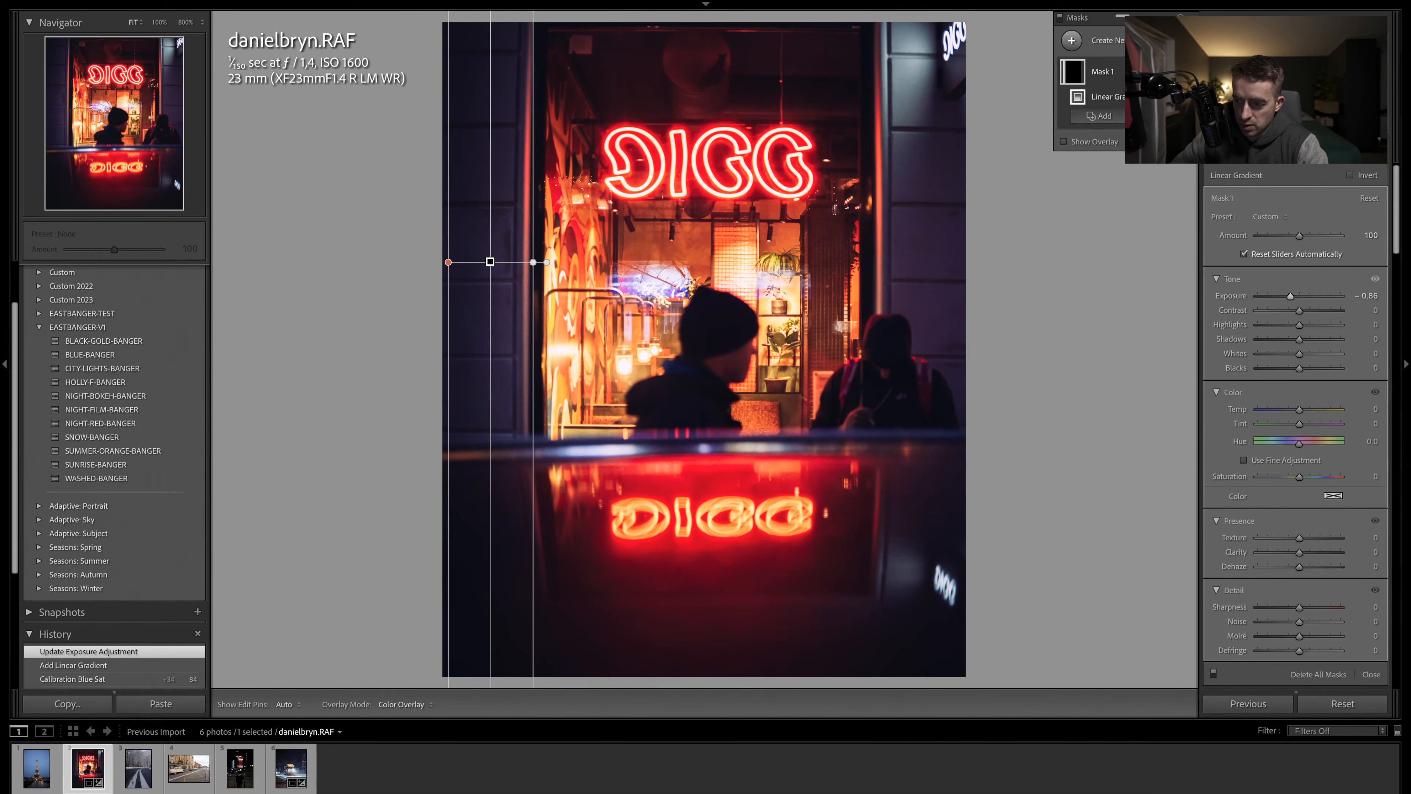
- Duplicate the gradient mask, move the copy to the right edge of the photo, and close masking
left_click(1184, 72)
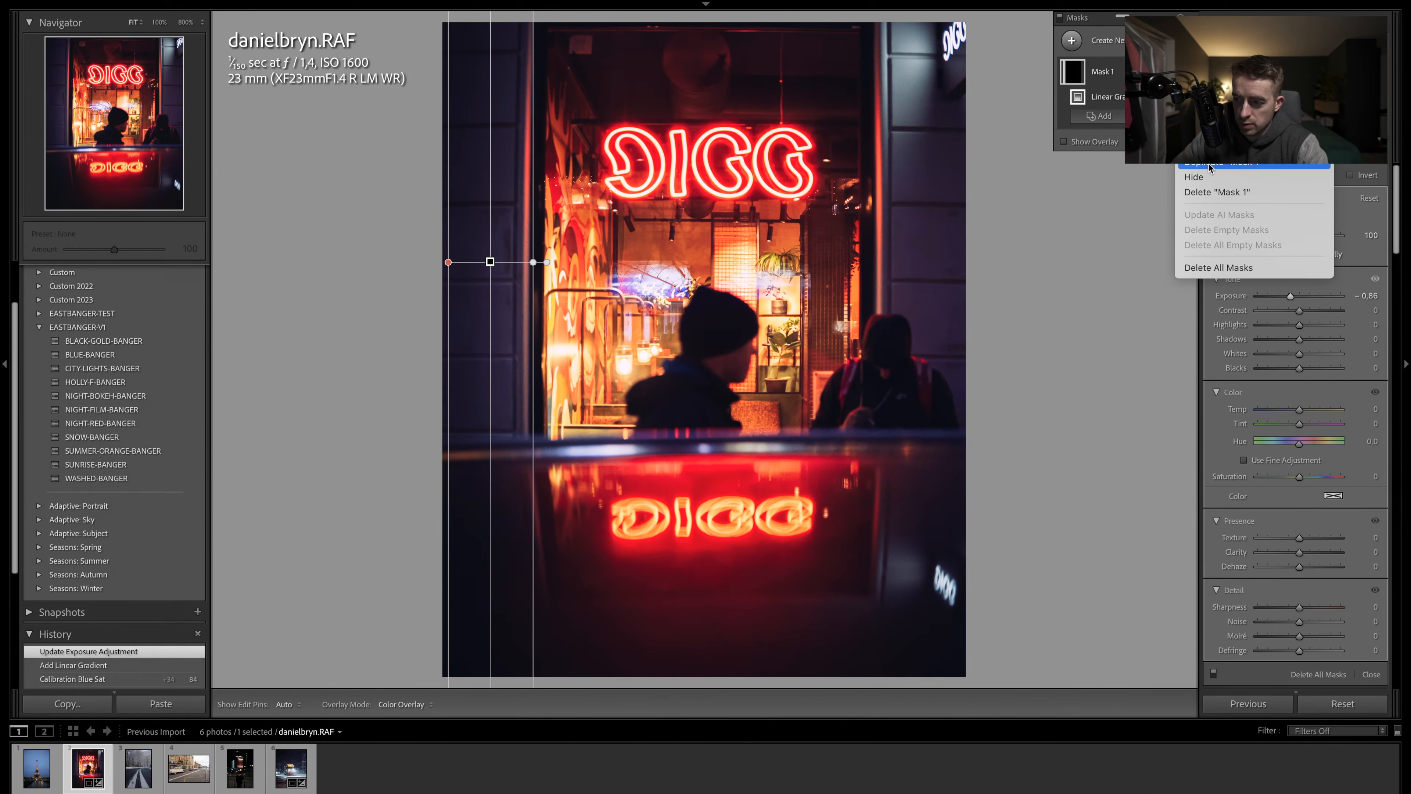
left_click(878, 237)
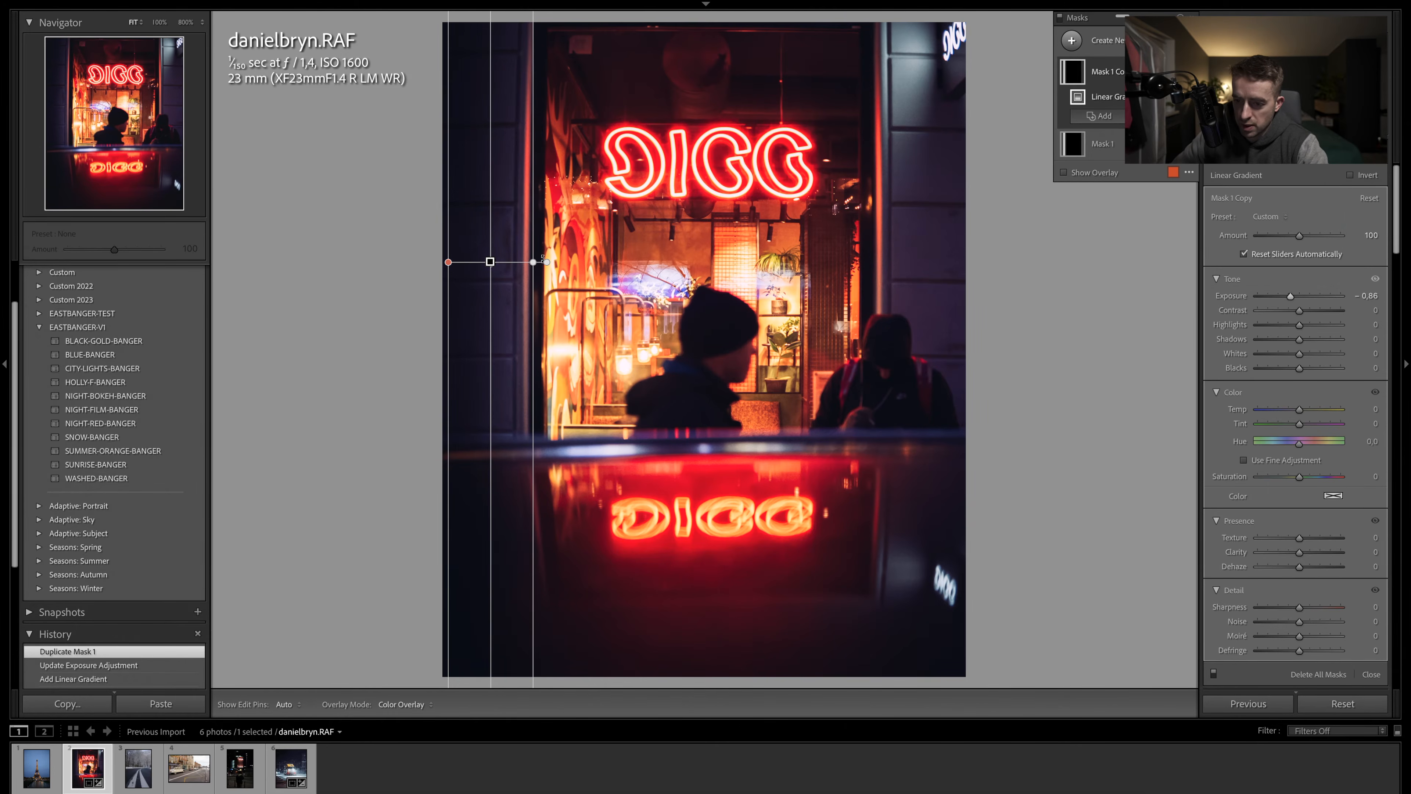
left_click_drag(543, 259, 310, 272)
left_click_drag(490, 264, 831, 278)
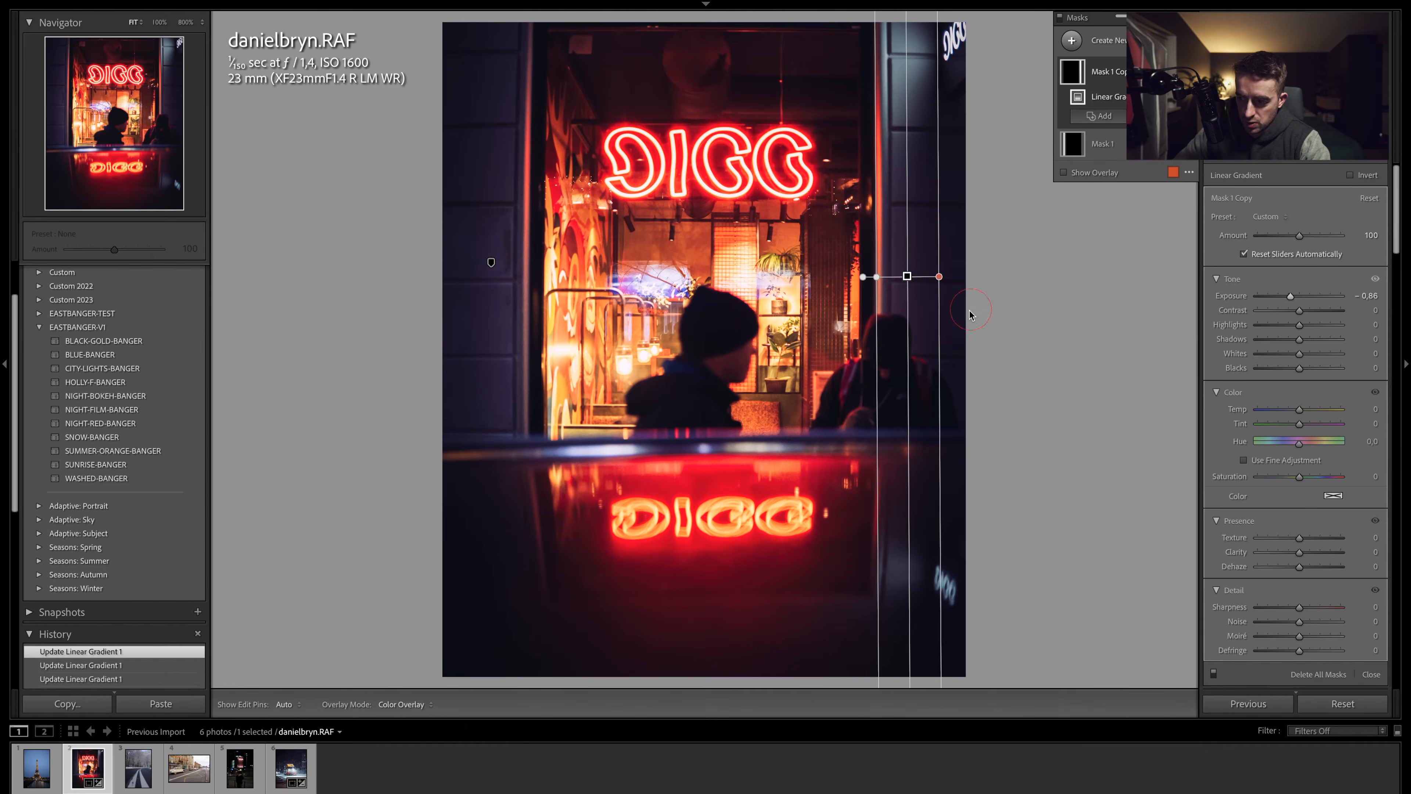
left_click(1361, 151)
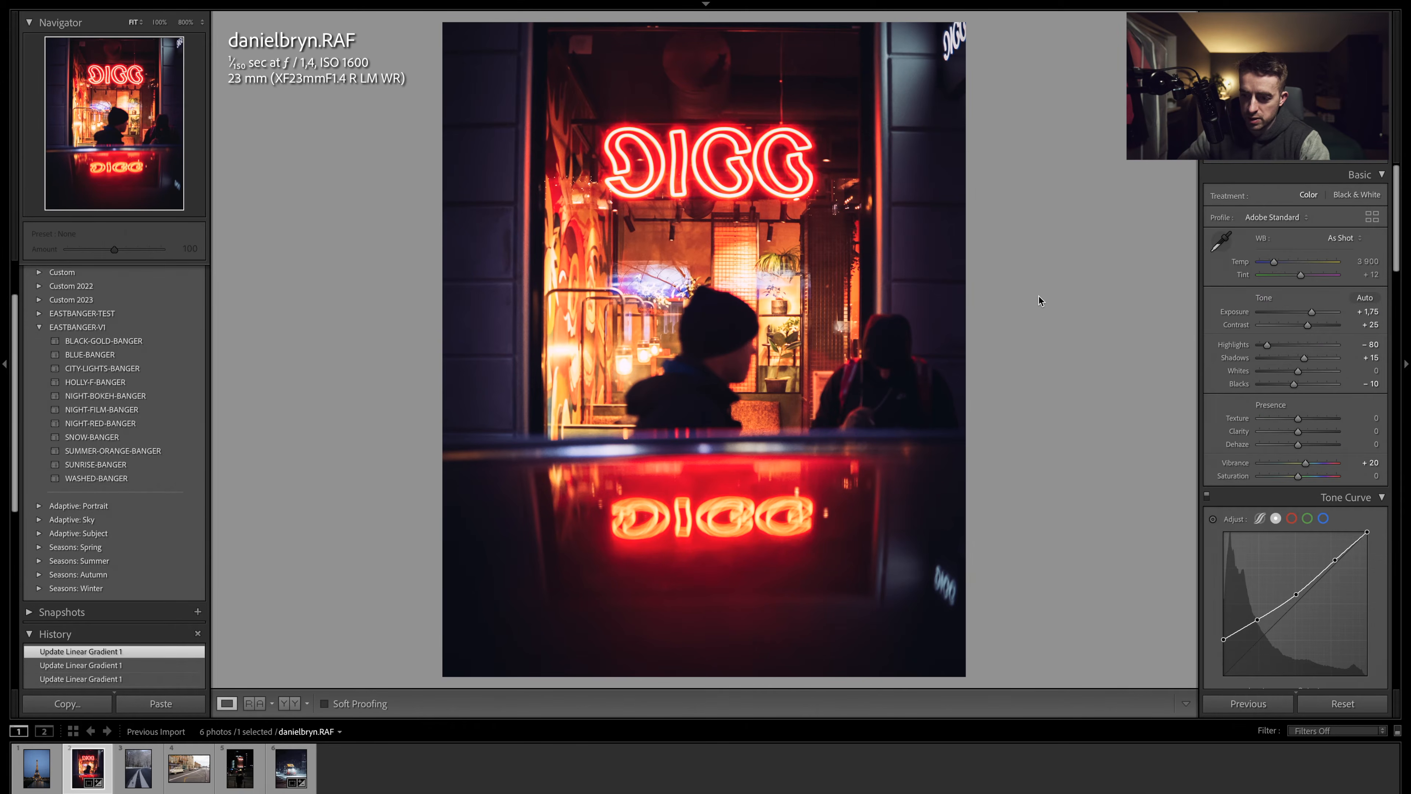
- Compare the edited neon photo with its before view
key("backslash")
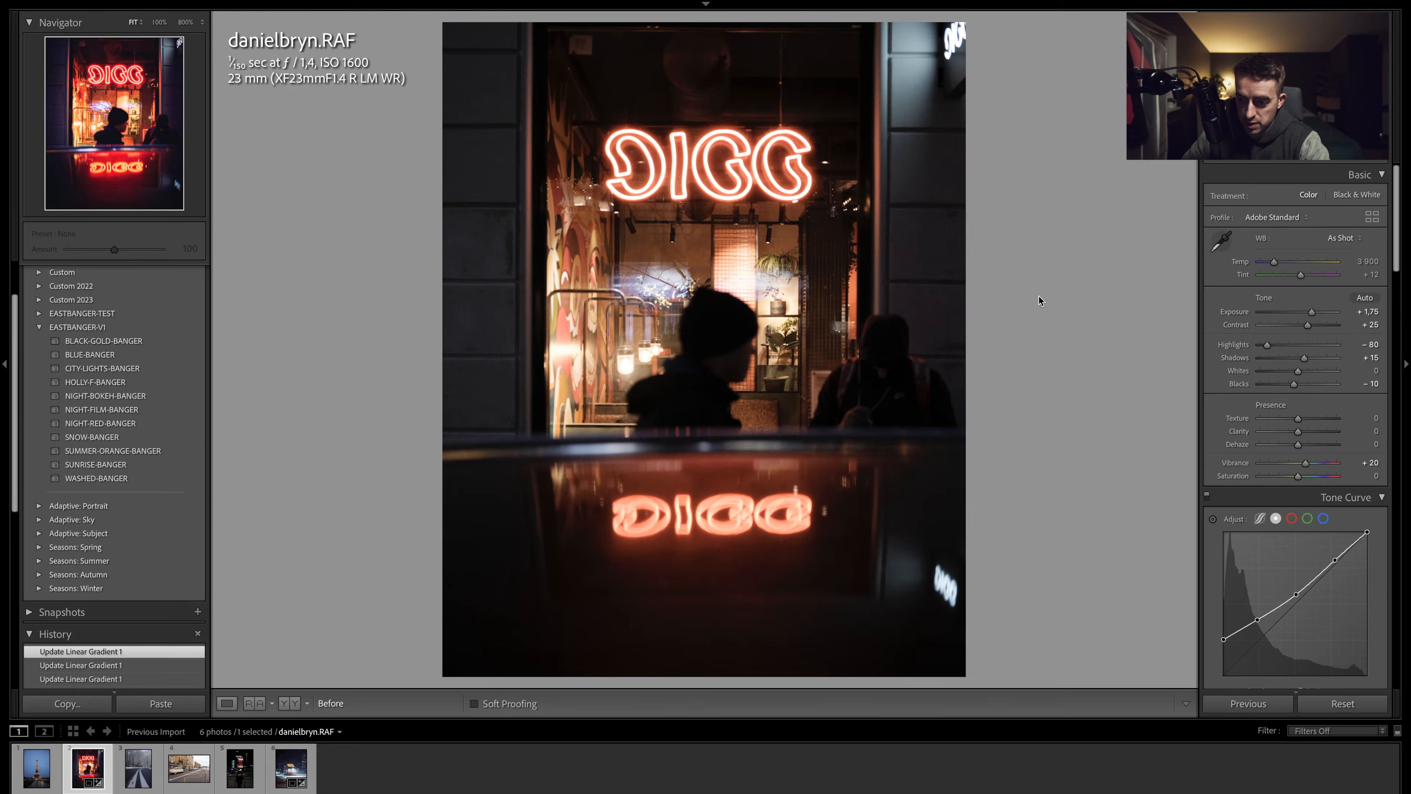
key("backslash")
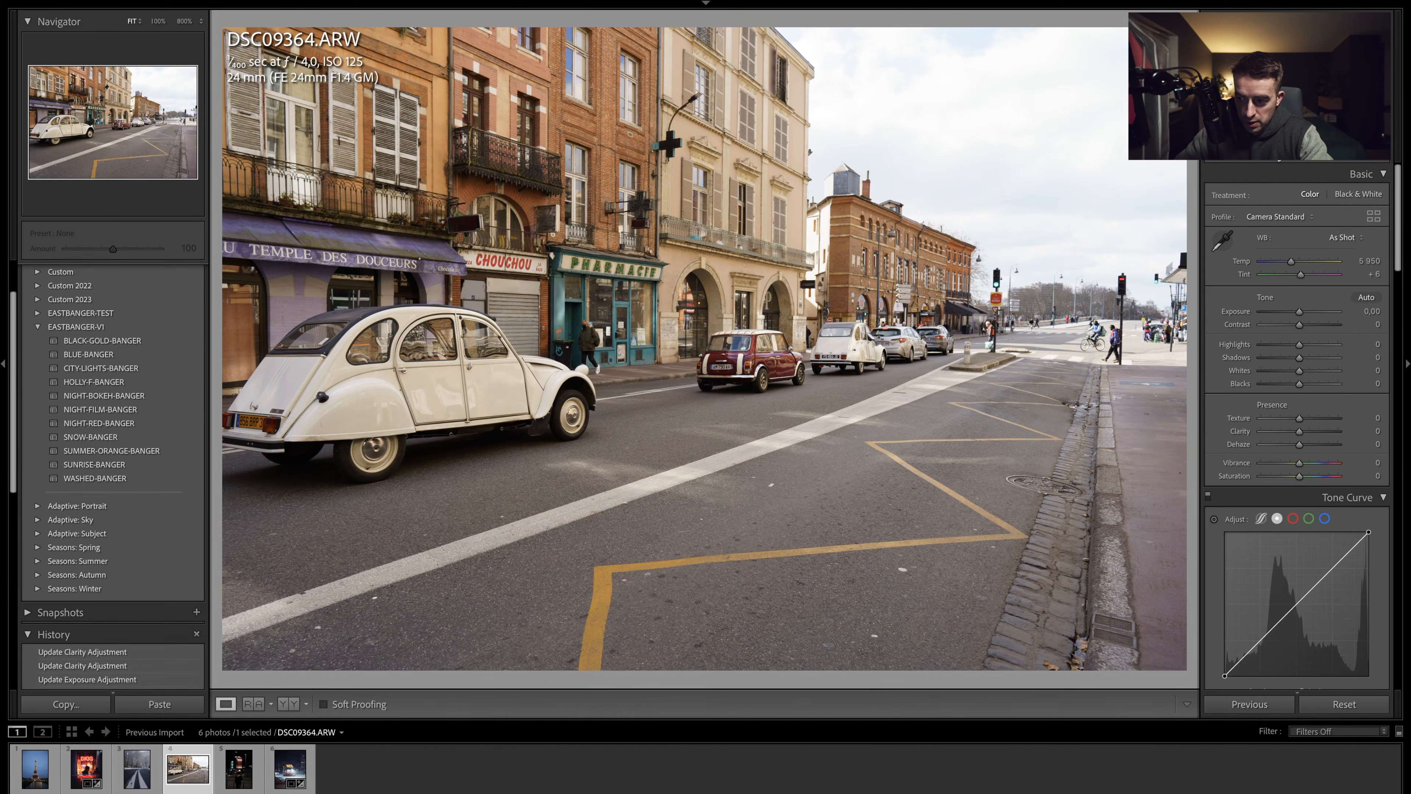
- Crop the street photo to a vertical 4x5 frame around the white car and the pharmacy storefront
key("r")
key("x")
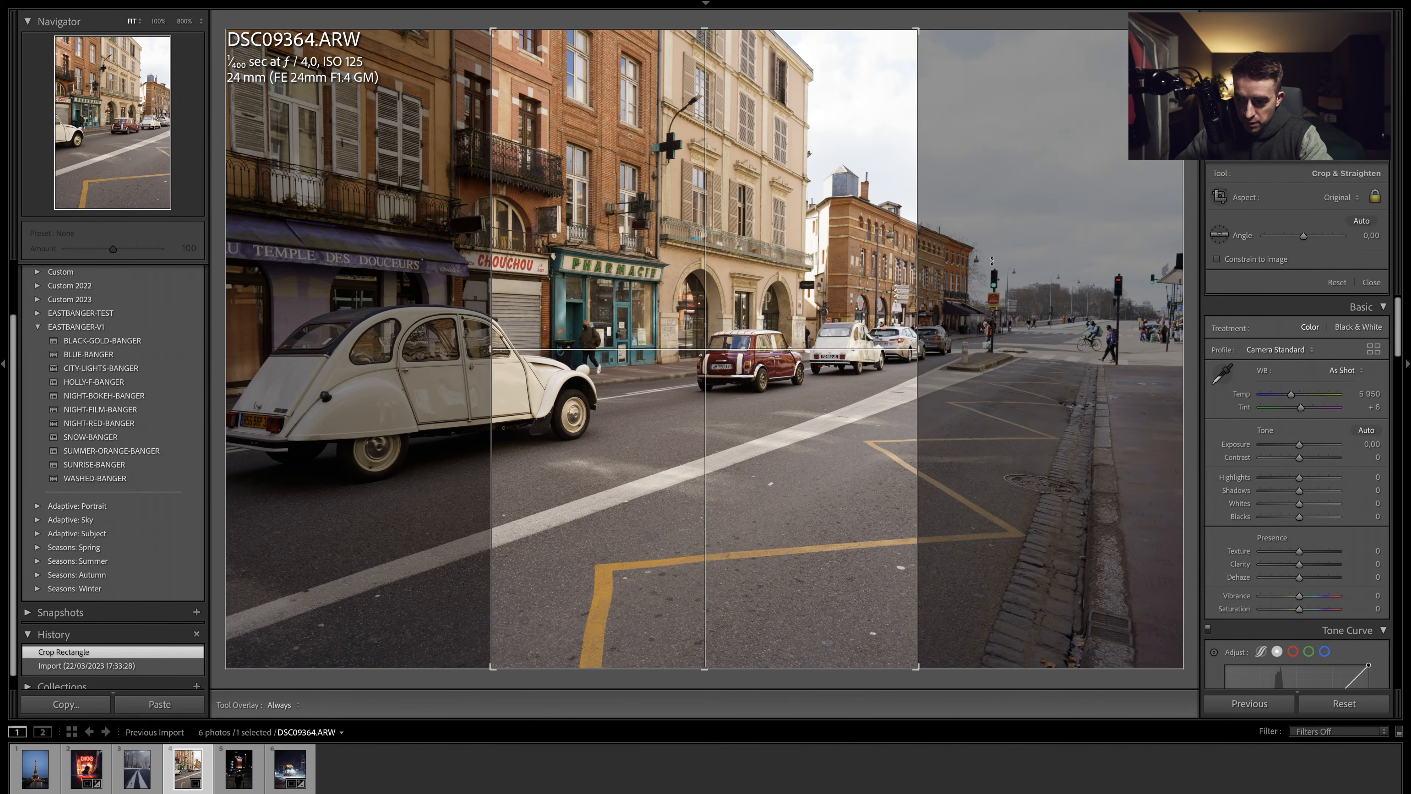
left_click(1329, 200)
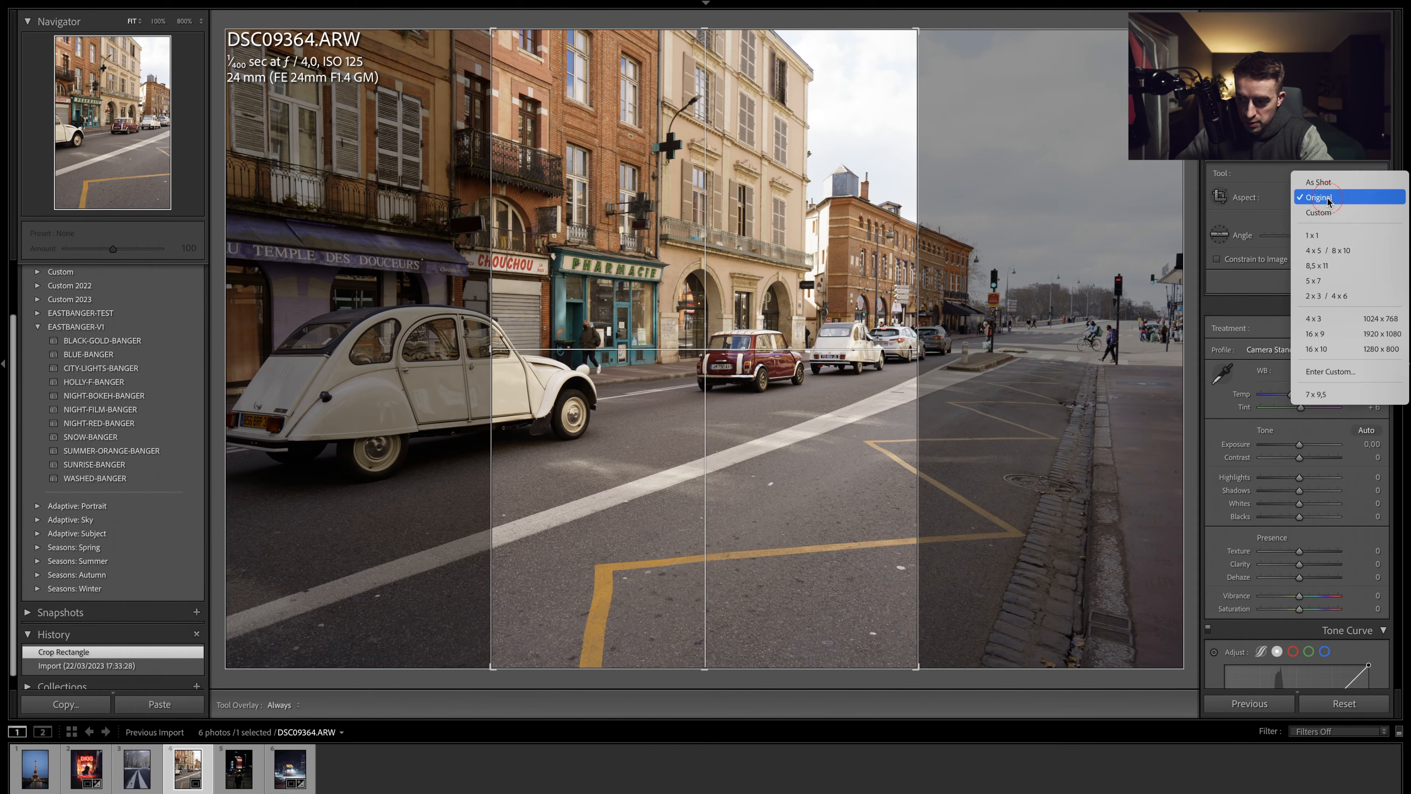
left_click(1328, 250)
left_click_drag(722, 289, 840, 304)
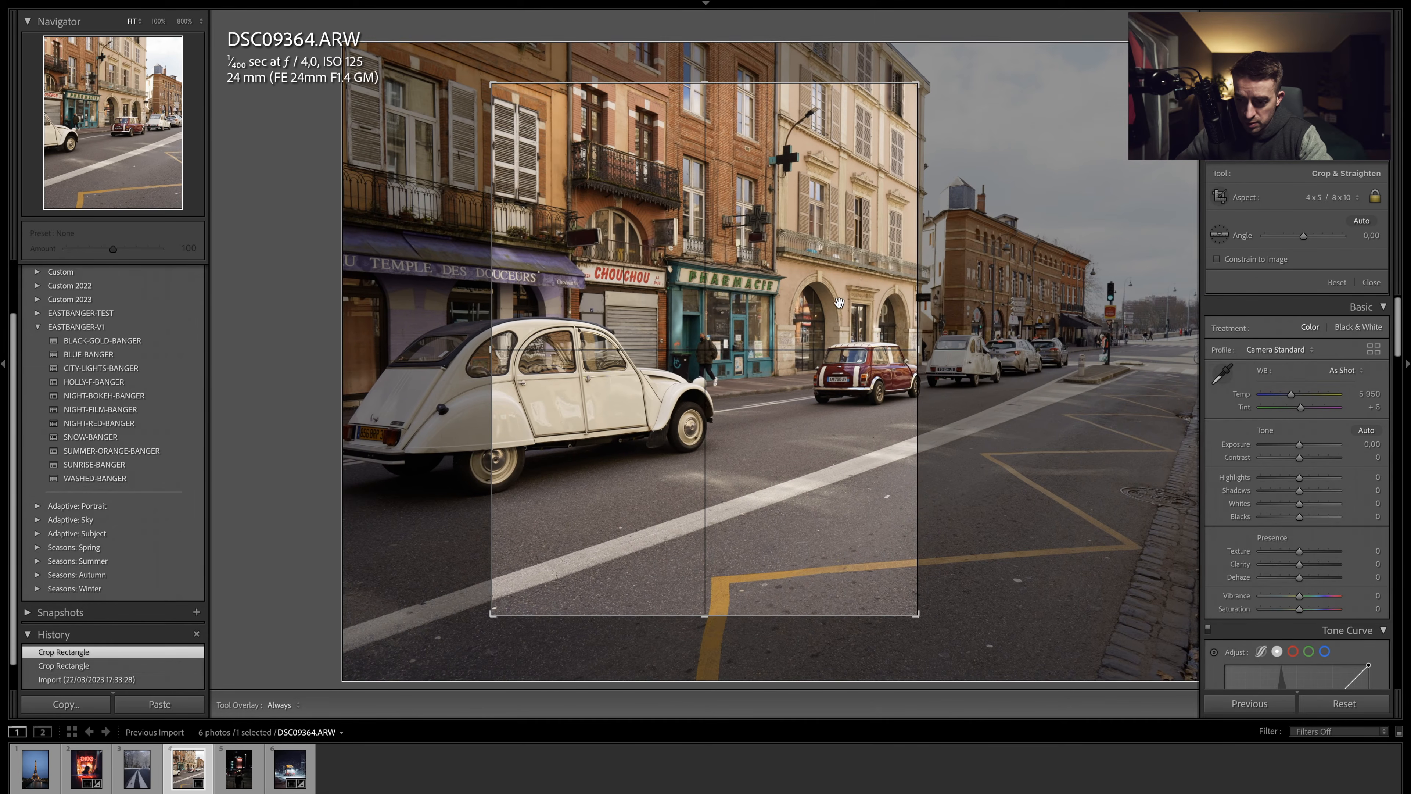
left_click_drag(921, 349, 867, 348)
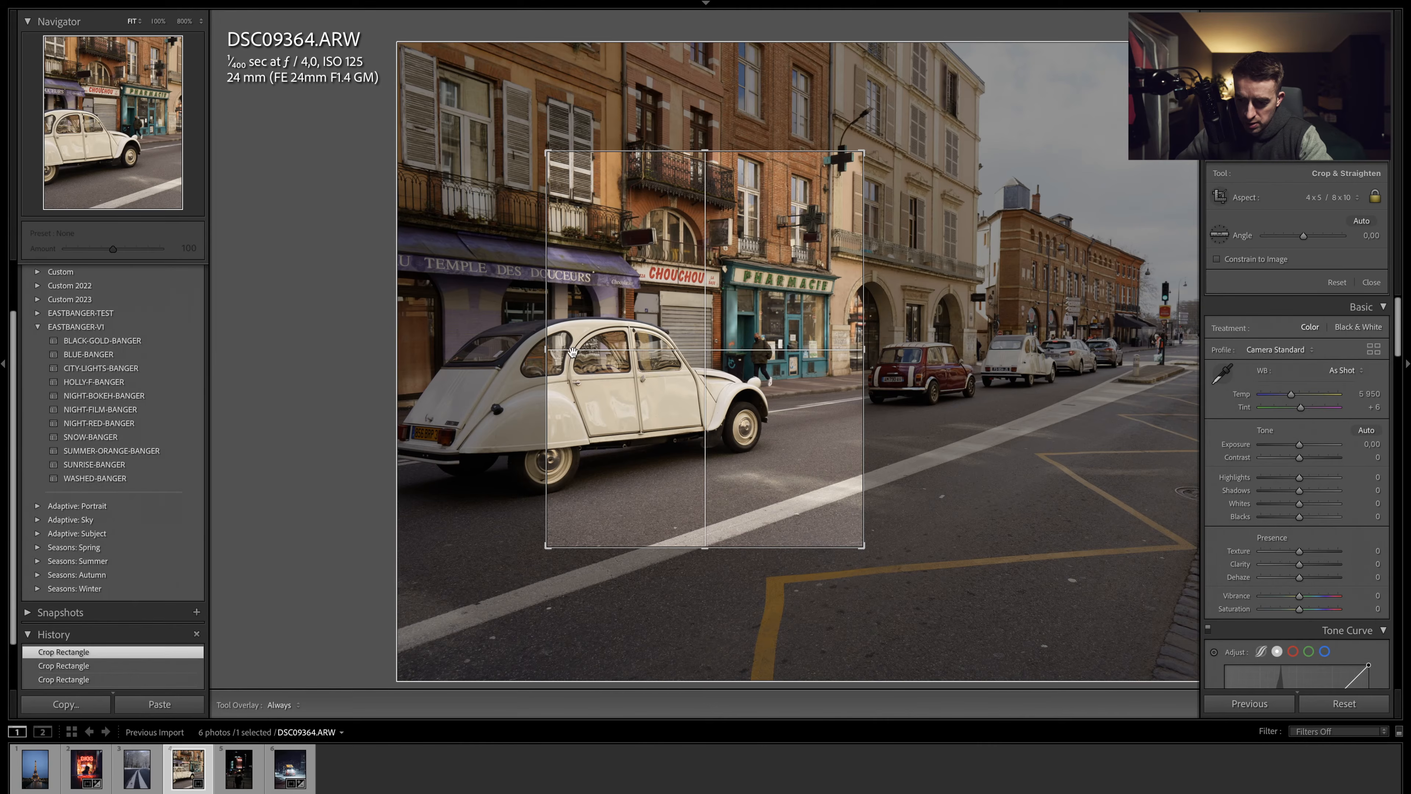
left_click_drag(549, 349, 583, 349)
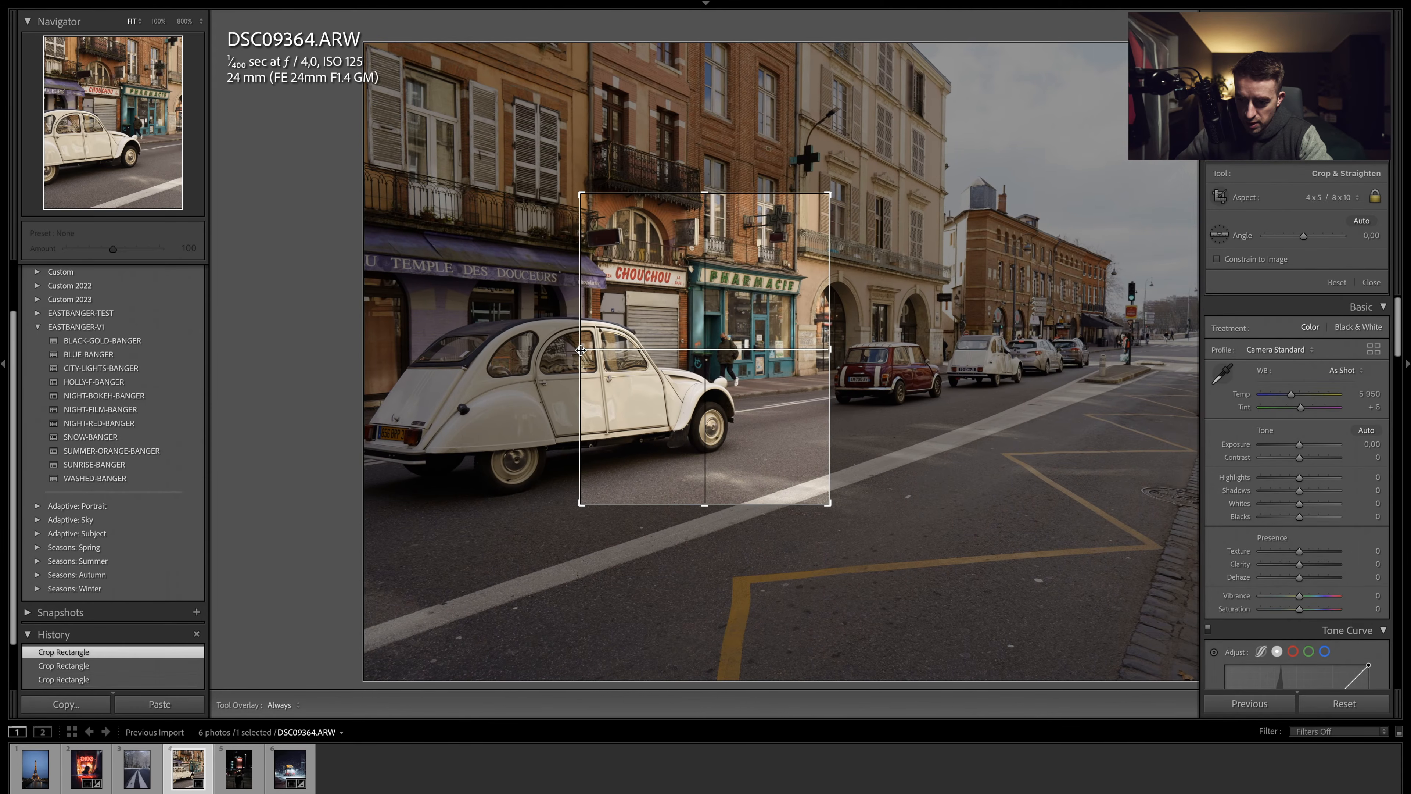
left_click_drag(667, 334, 679, 359)
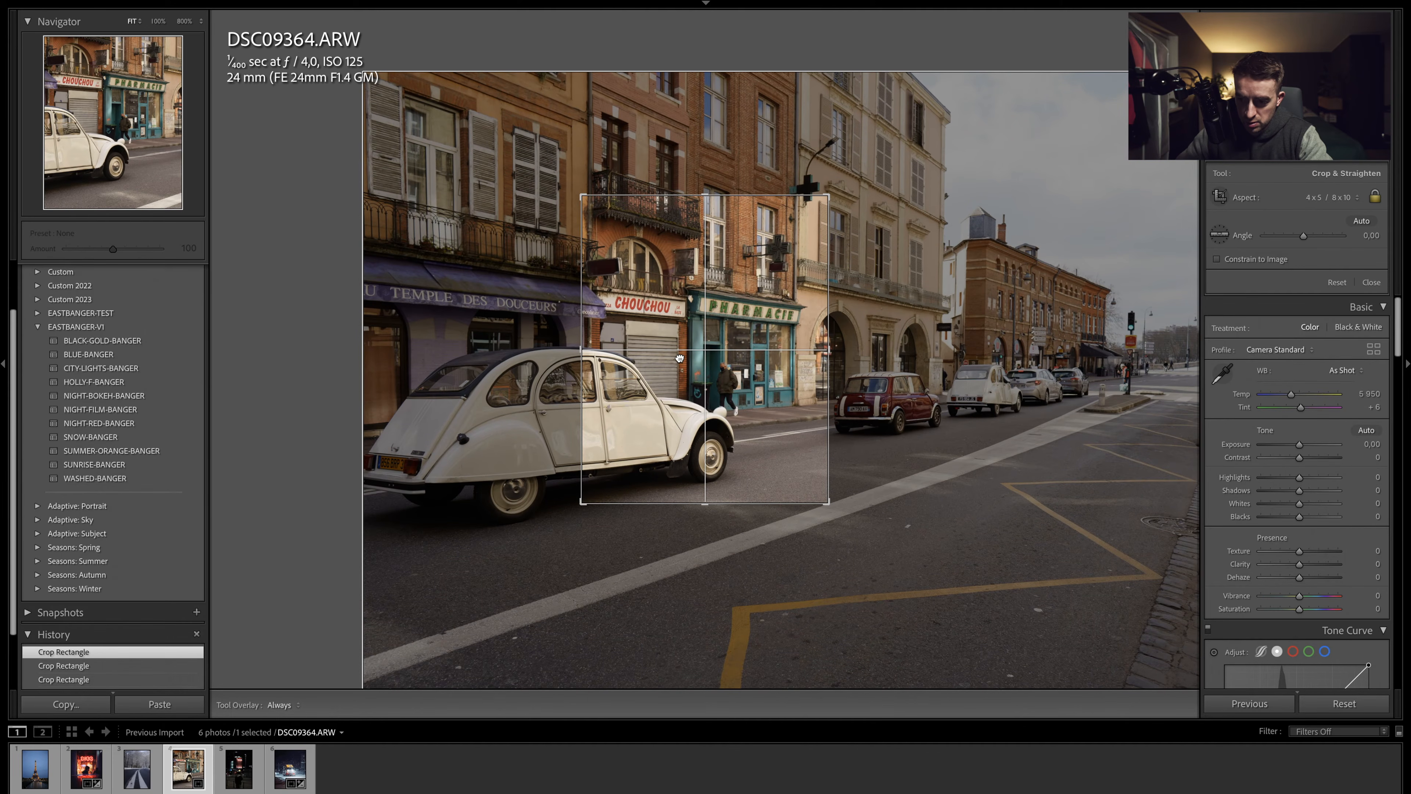
left_click_drag(833, 354, 827, 352)
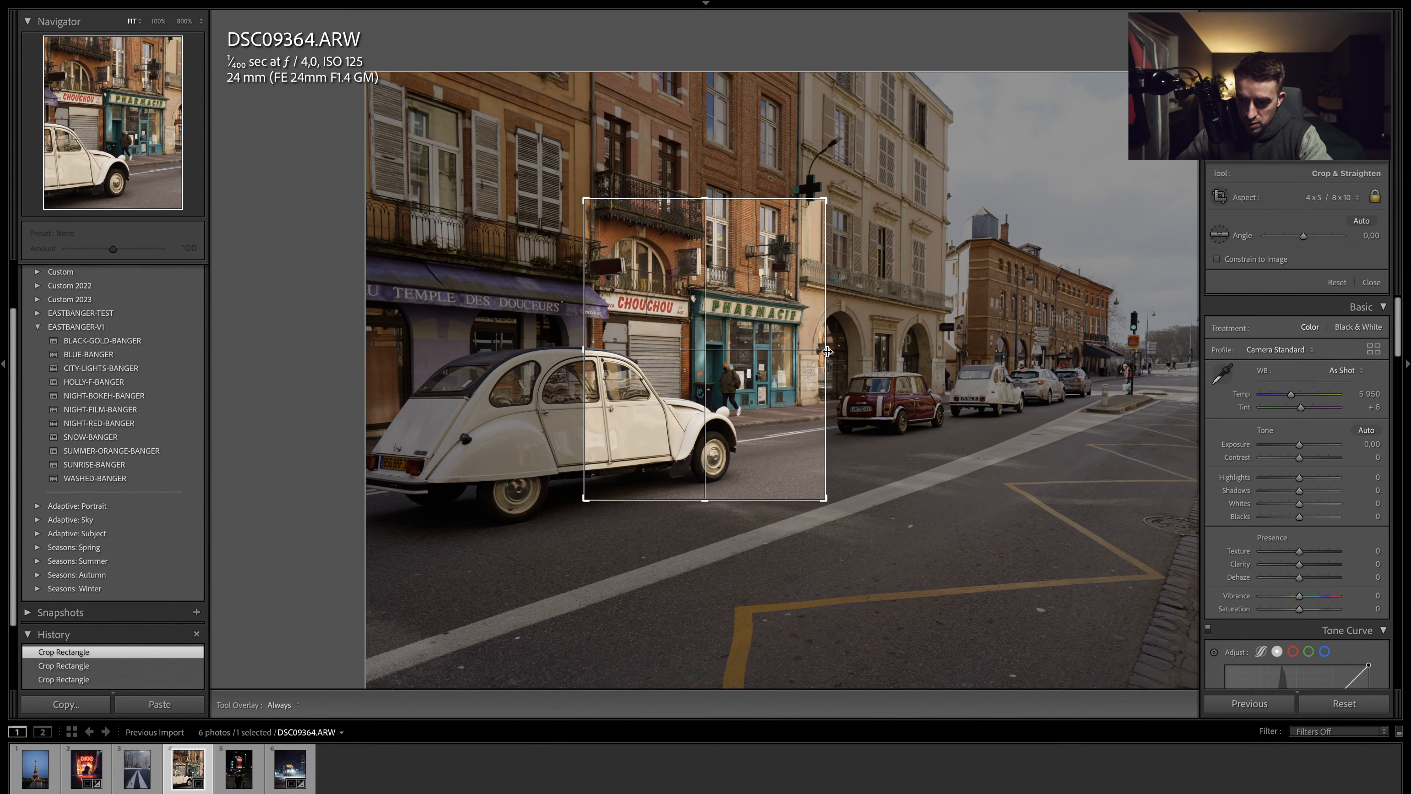
left_click_drag(829, 197, 826, 200)
key("Return")
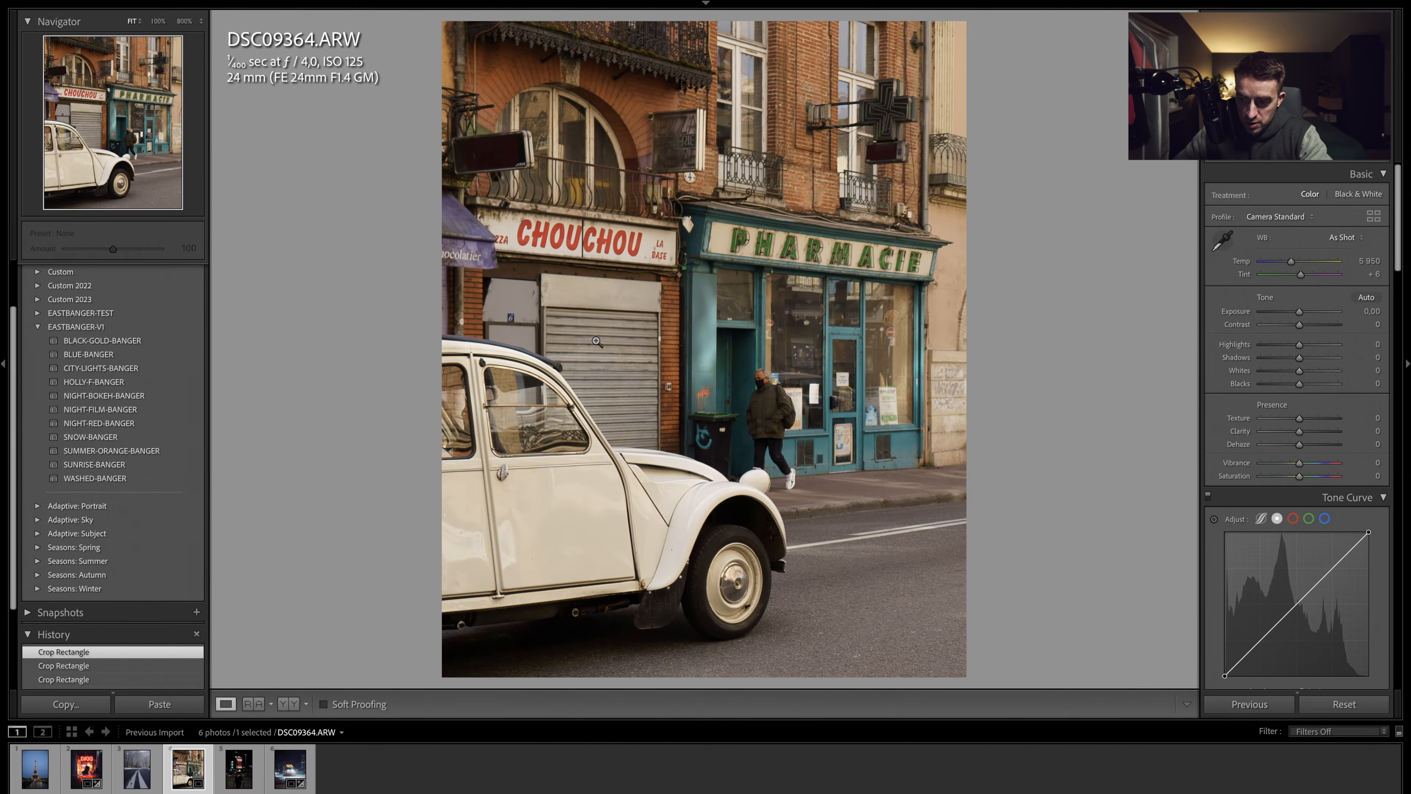
- Apply Auto upright perspective correction to the photo
scroll(1277, 414, "down", 15)
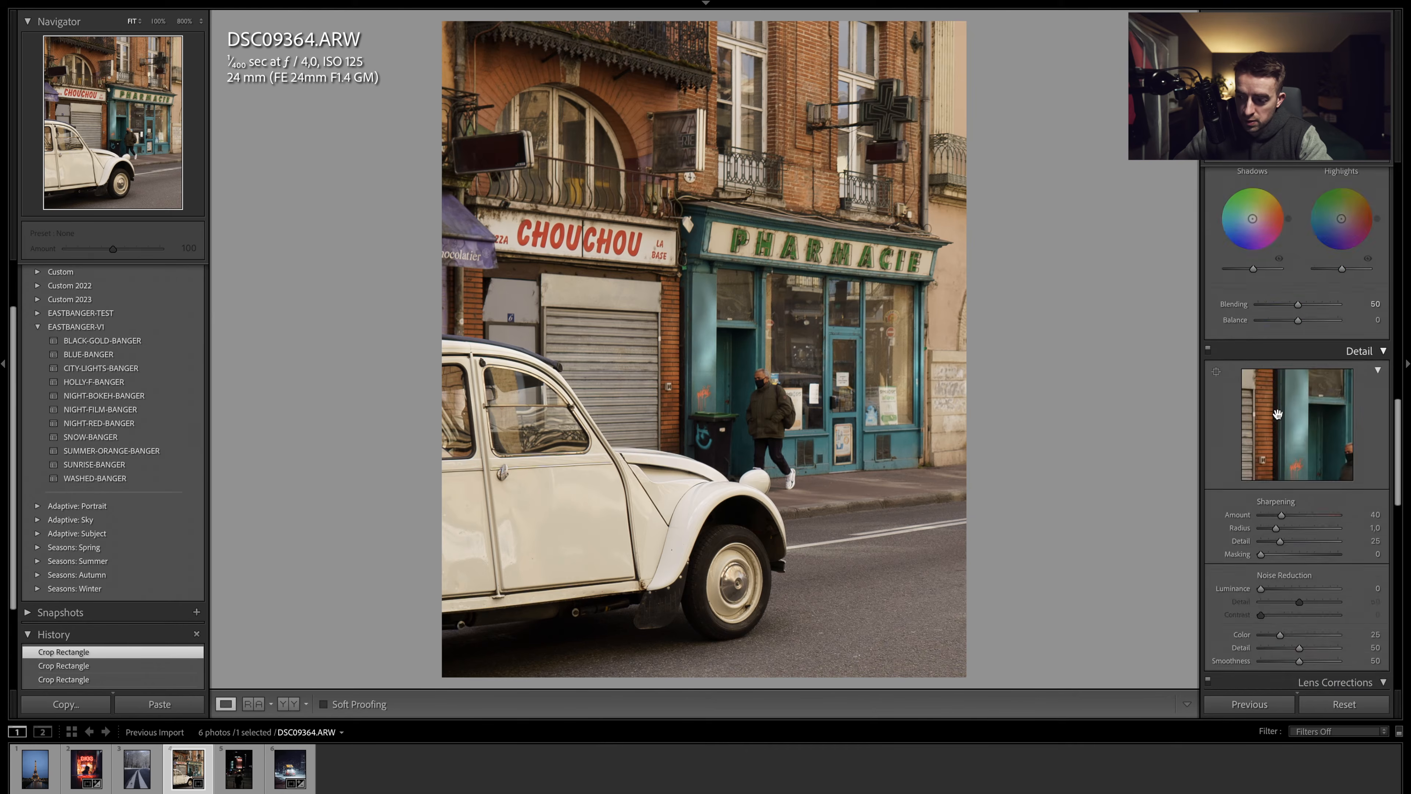
scroll(1277, 414, "down", 8)
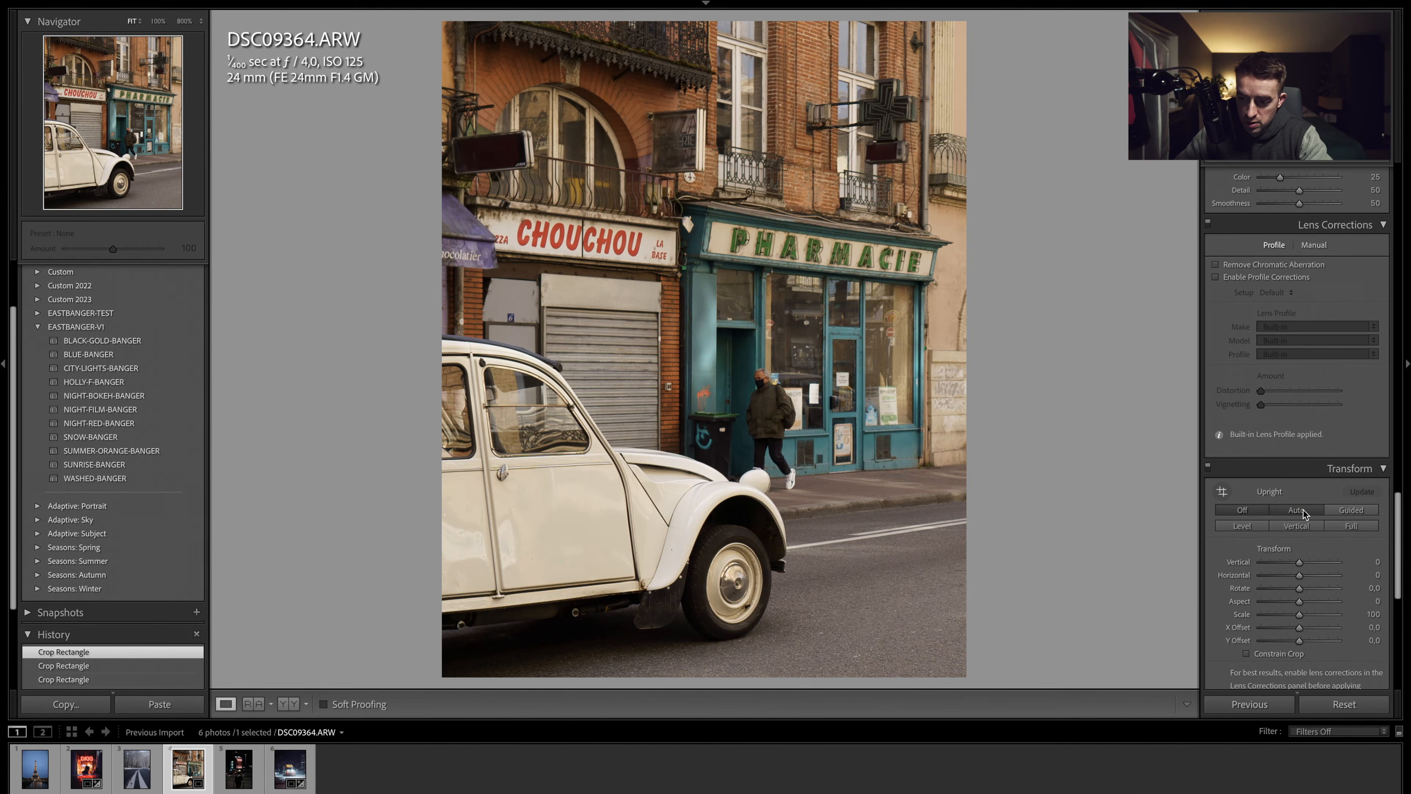
left_click(1298, 510)
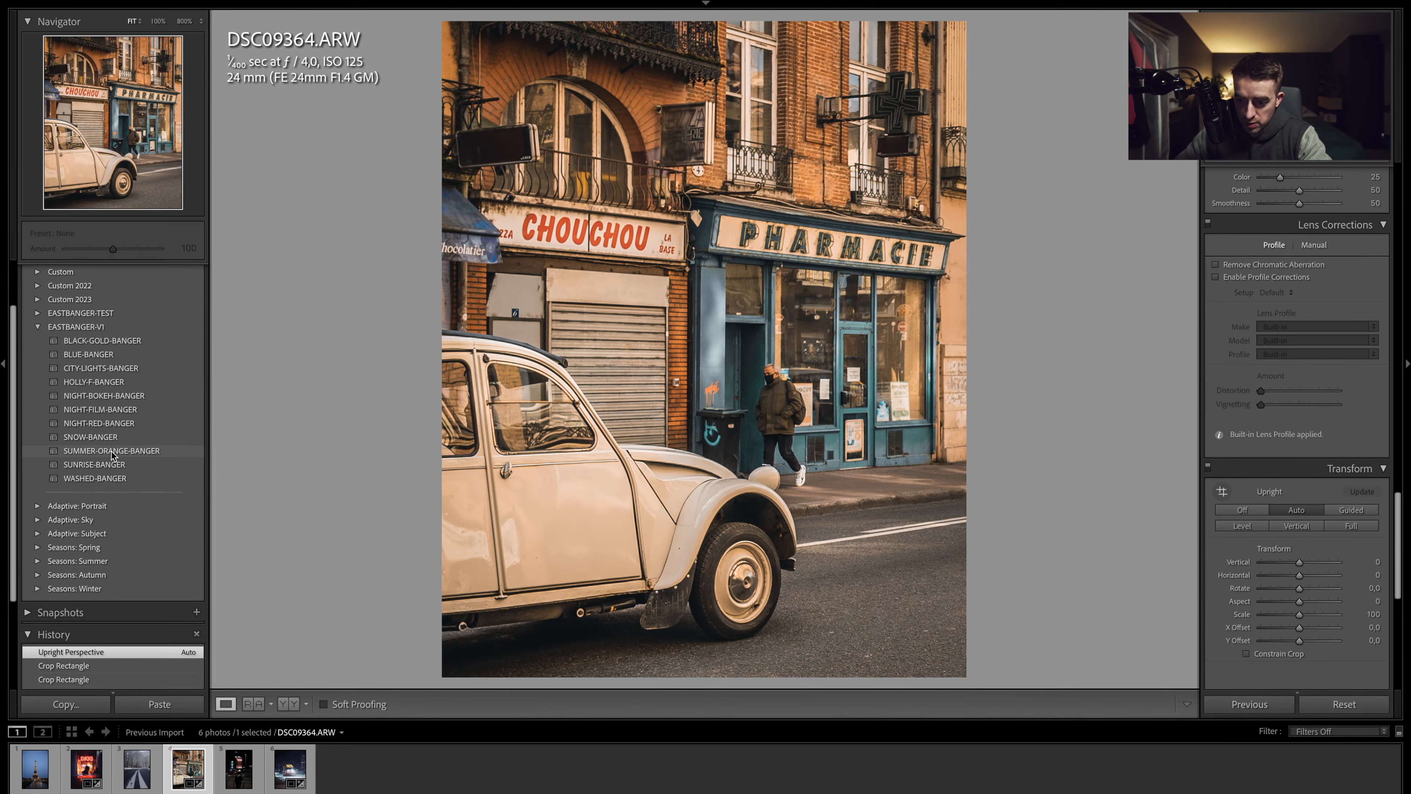
- Apply the SUMMER-ORANGE-BANGER preset and review the settings it sets across the panels
left_click(112, 452)
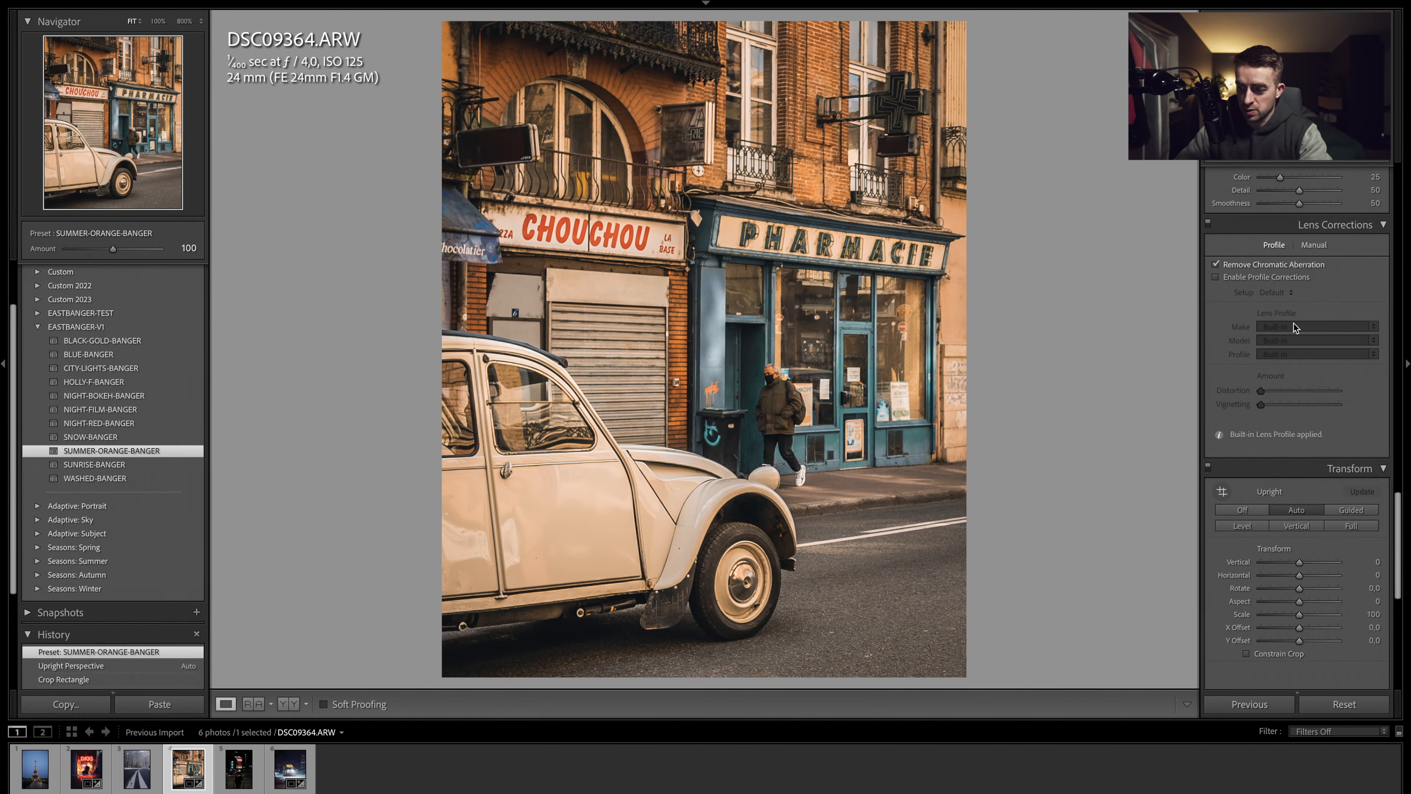
scroll(1294, 326, "up", 5)
scroll(1292, 325, "down", 1)
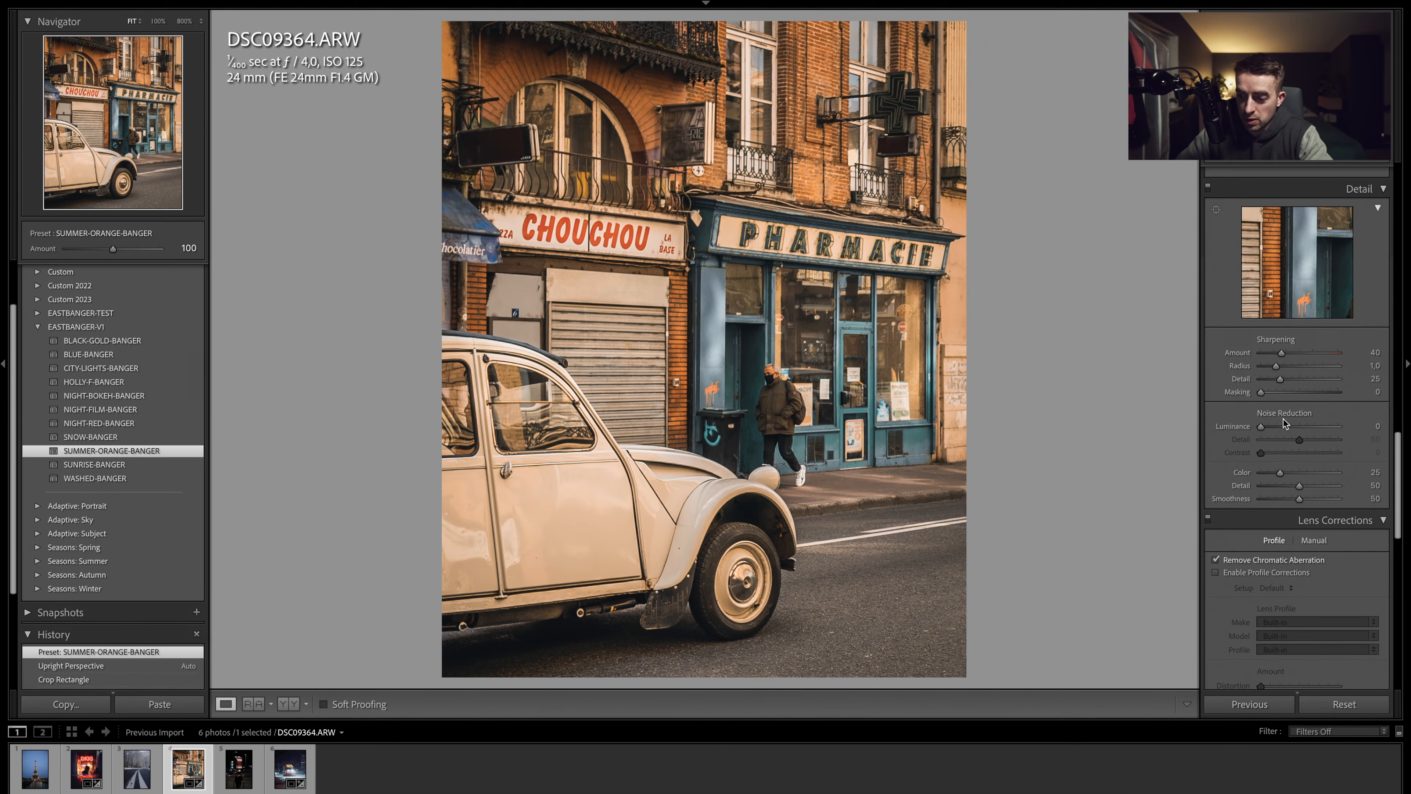
scroll(1295, 400, "up", 8)
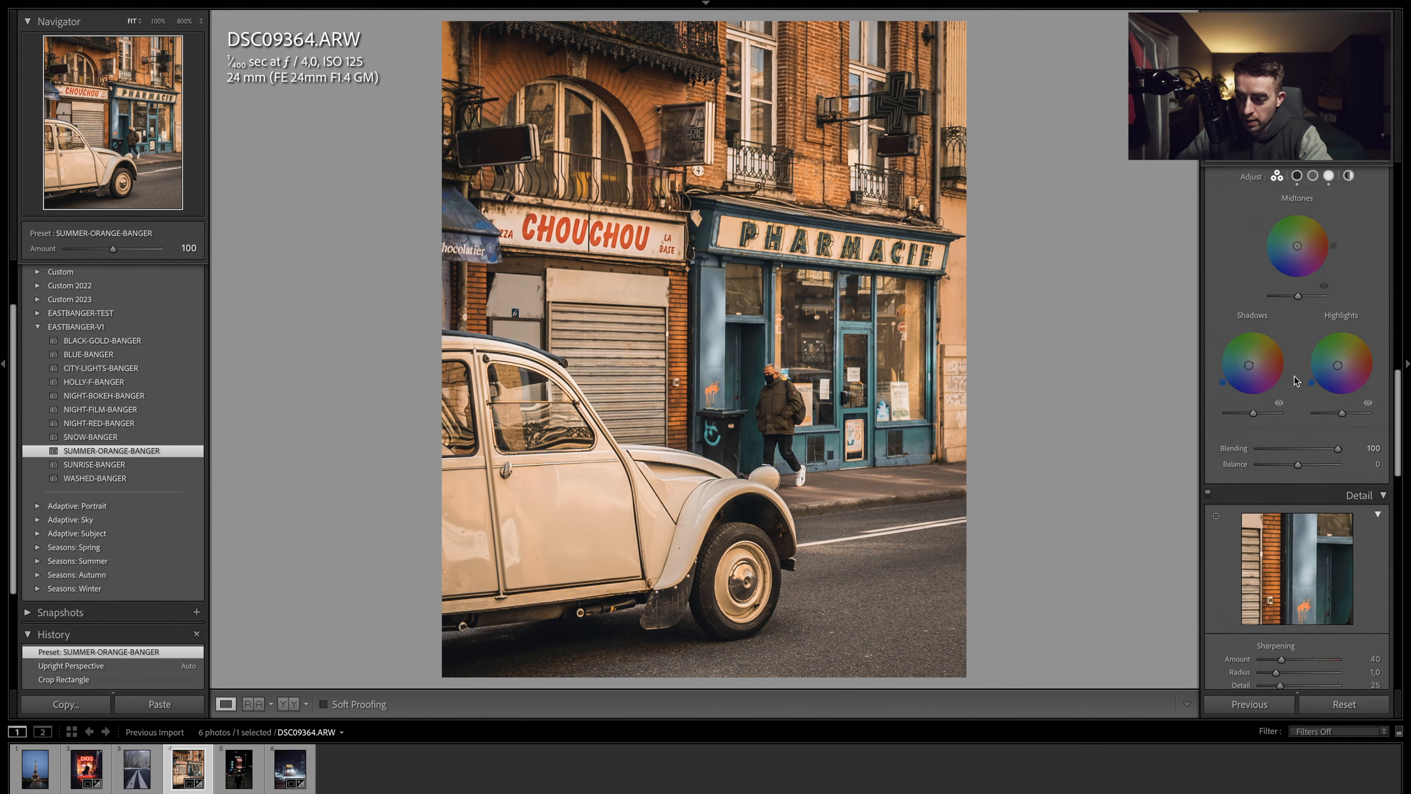
scroll(1296, 379, "up", 1)
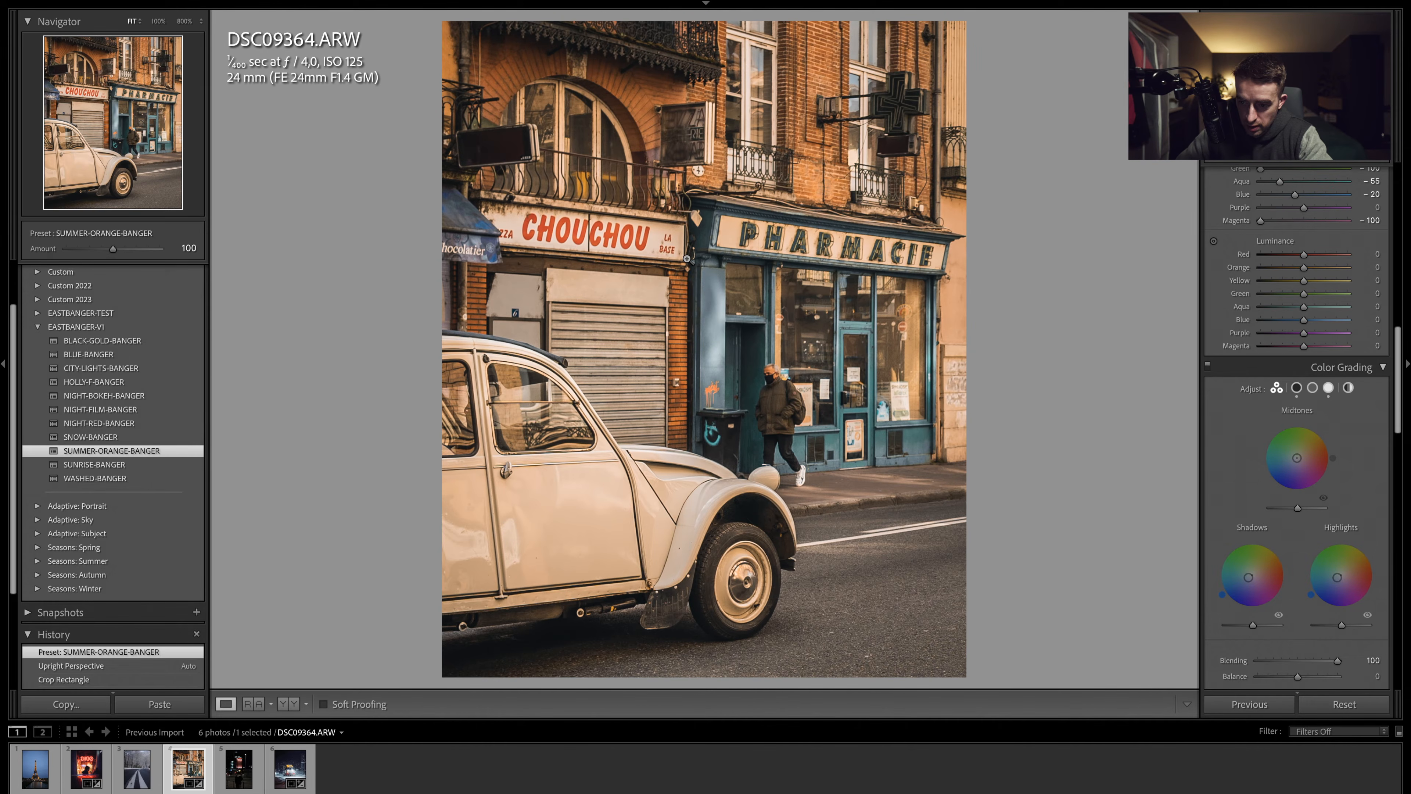
scroll(1329, 329, "up", 3)
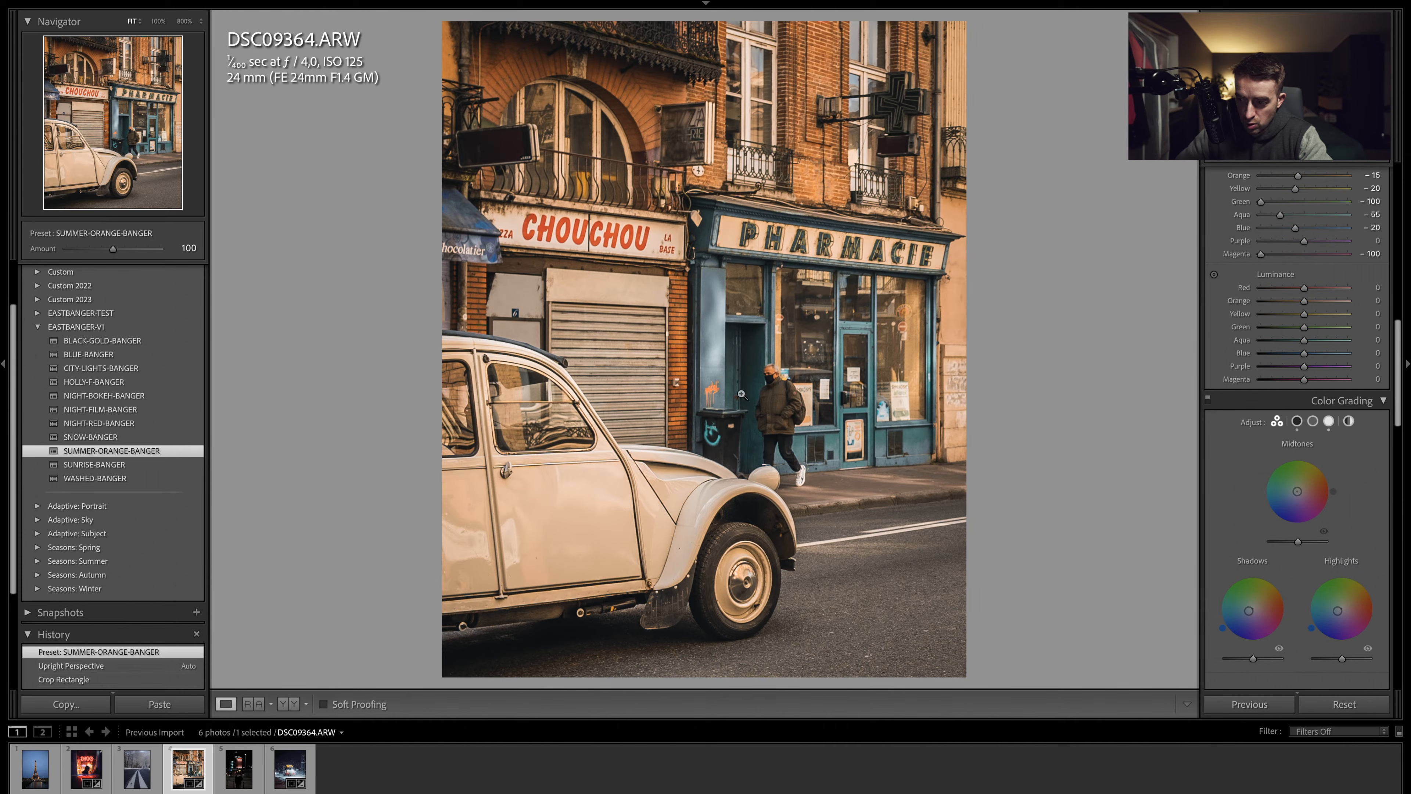
scroll(1279, 282, "up", 13)
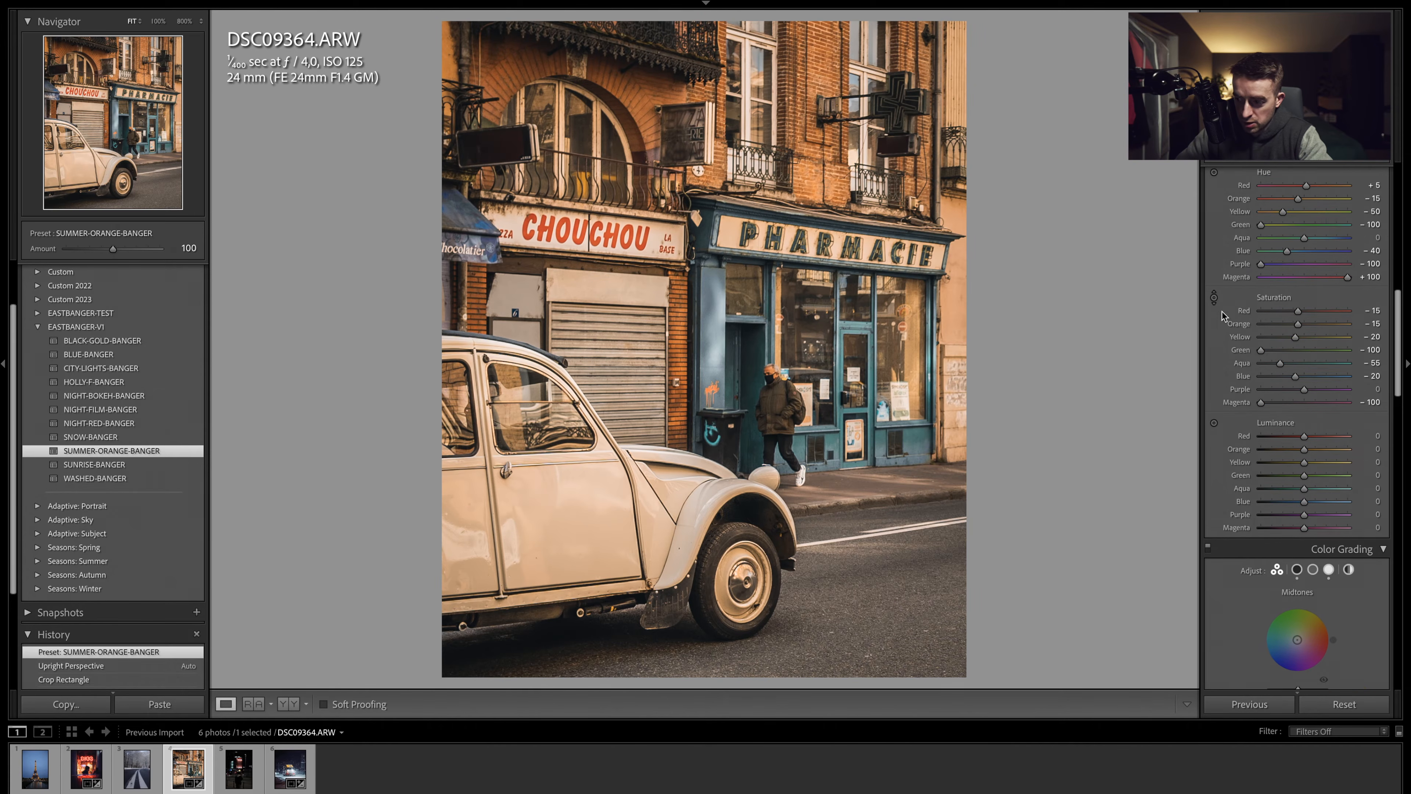
scroll(1312, 326, "up", 5)
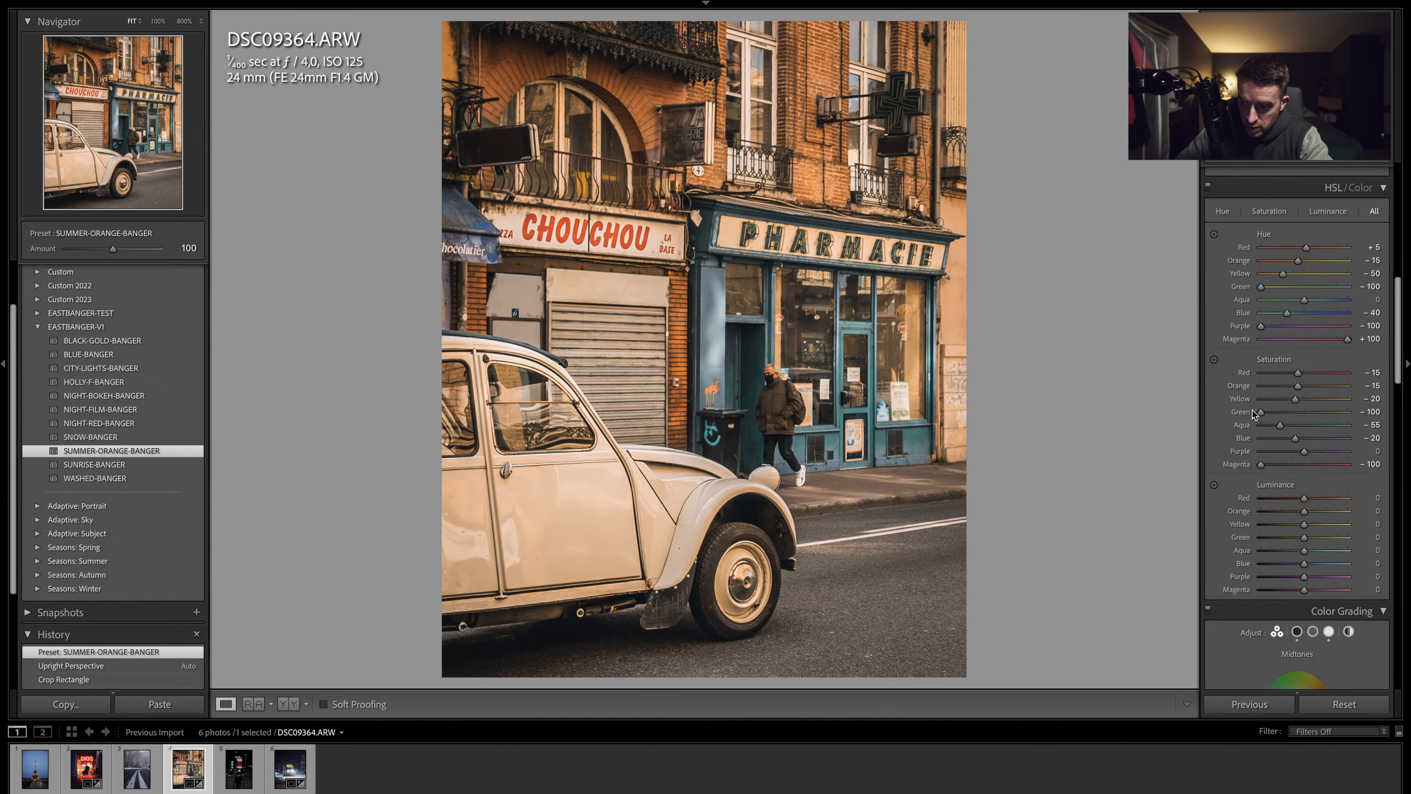
- Reset the orange saturation and undo that reset
double_click(1248, 389)
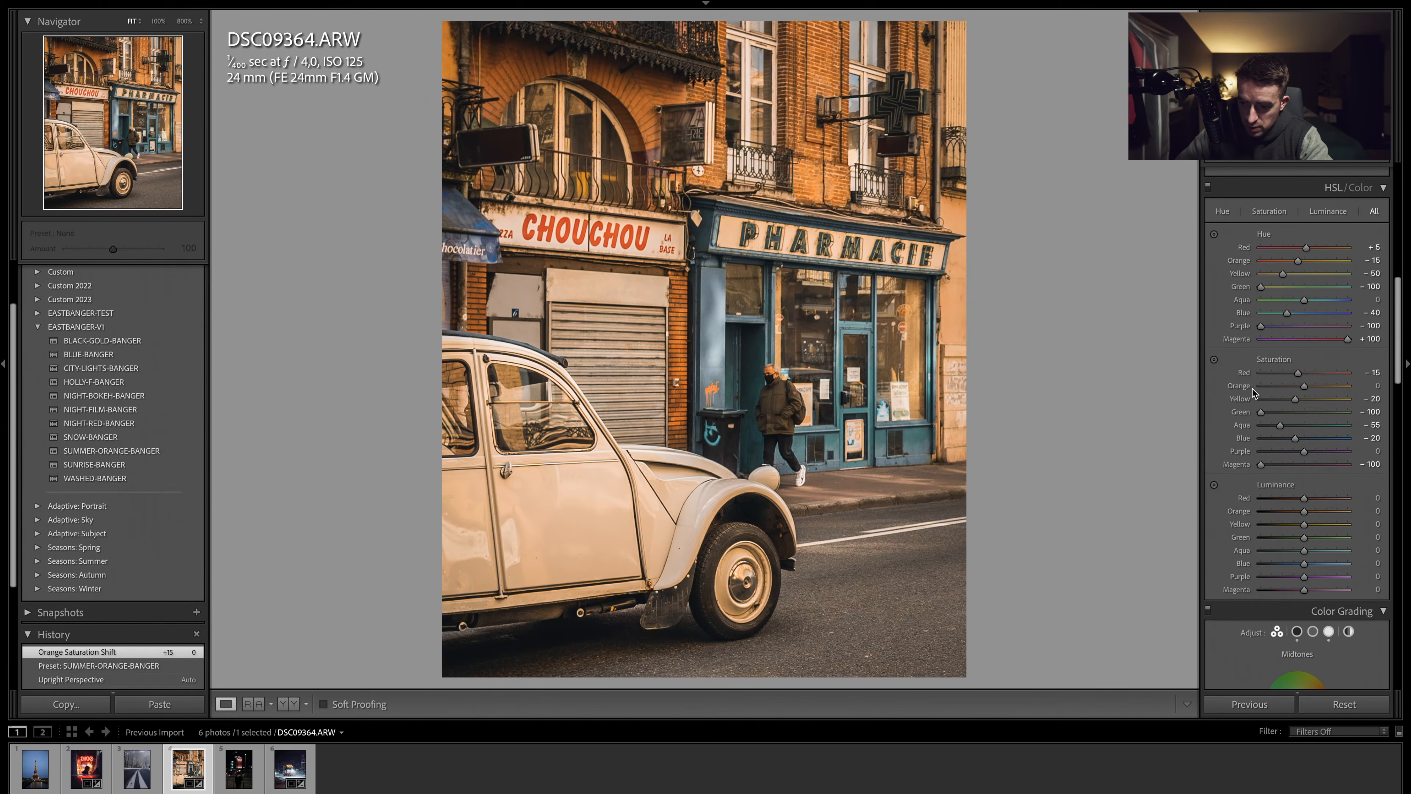
key("ctrl+z")
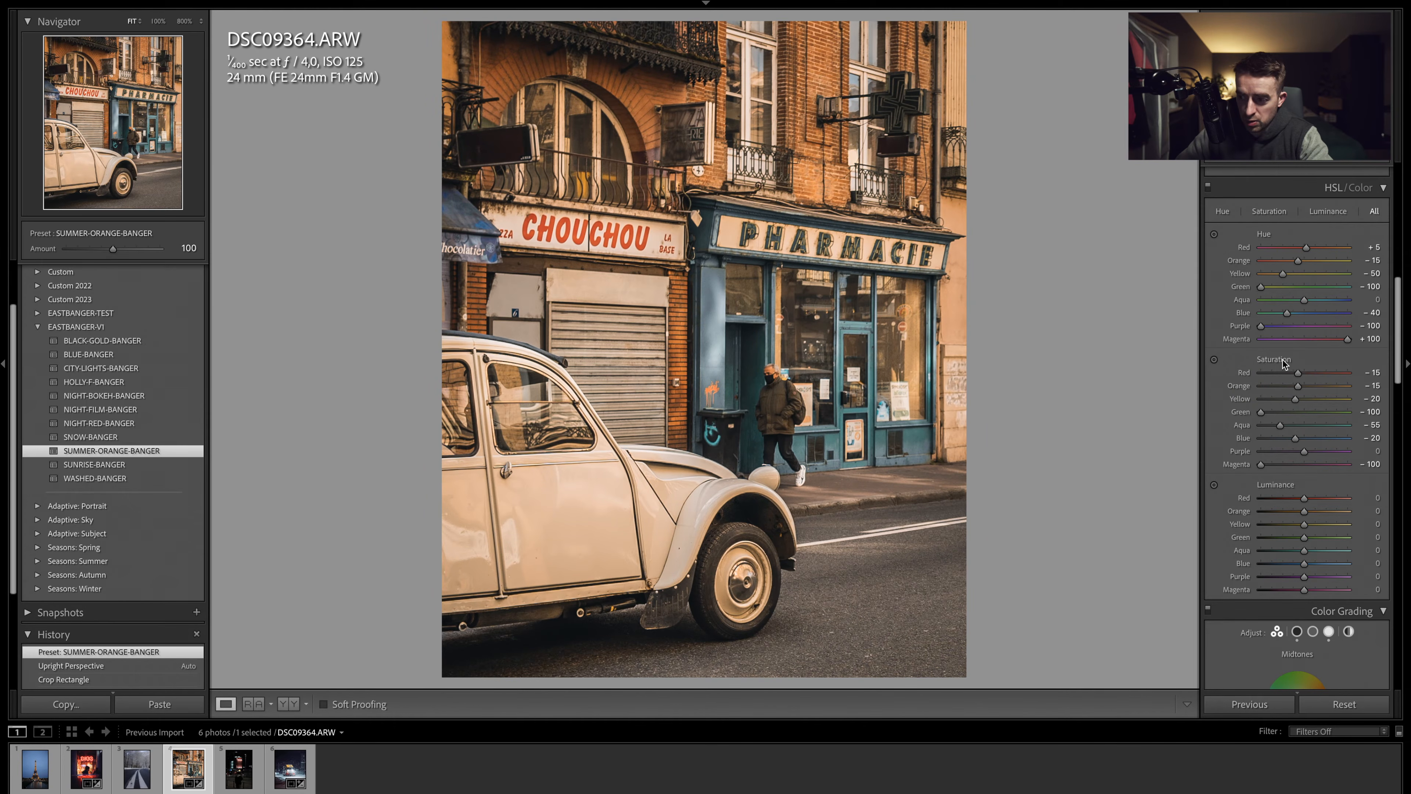
- Reset the global saturation to 0 and lower the shadows to +76
scroll(1284, 361, "up", 10)
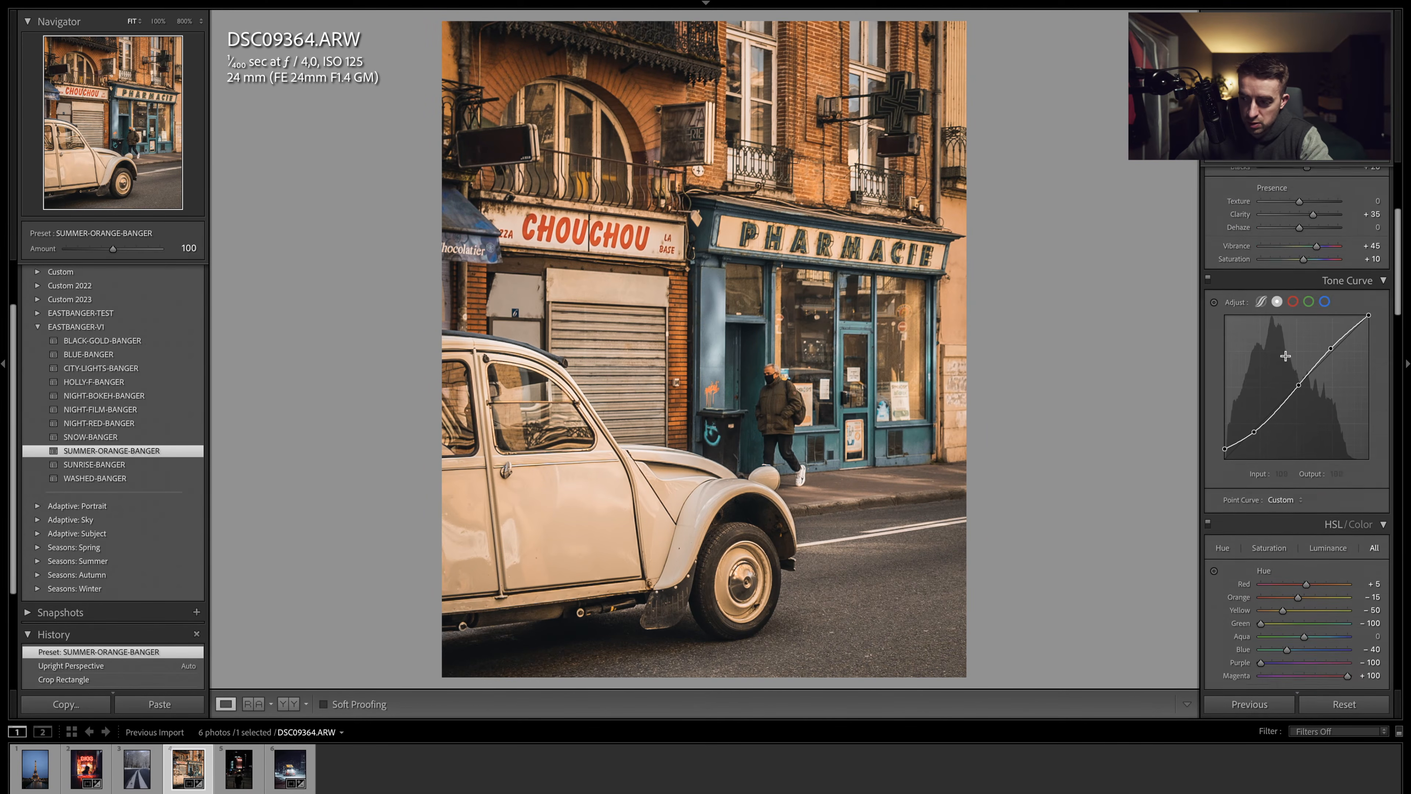
scroll(1286, 355, "up", 5)
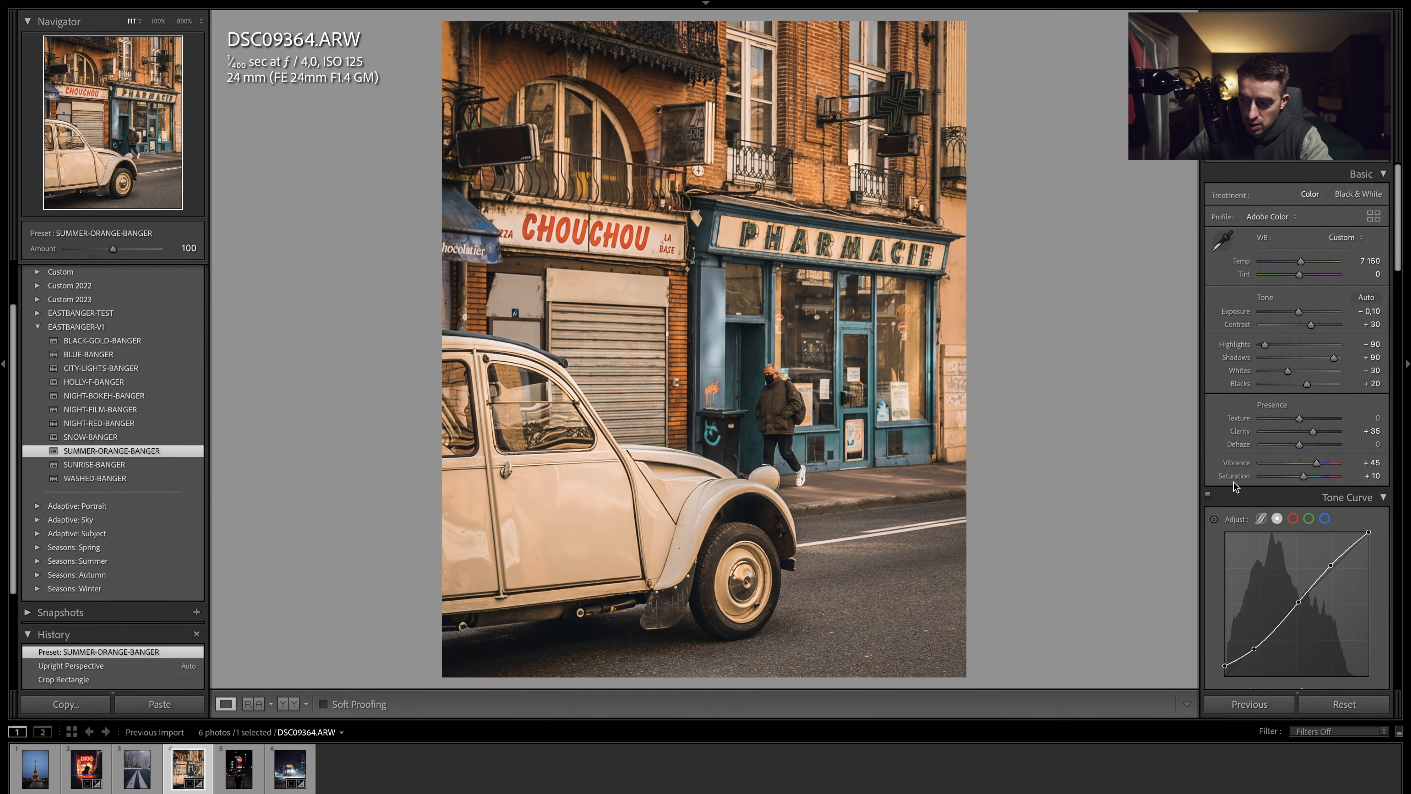
double_click(1234, 477)
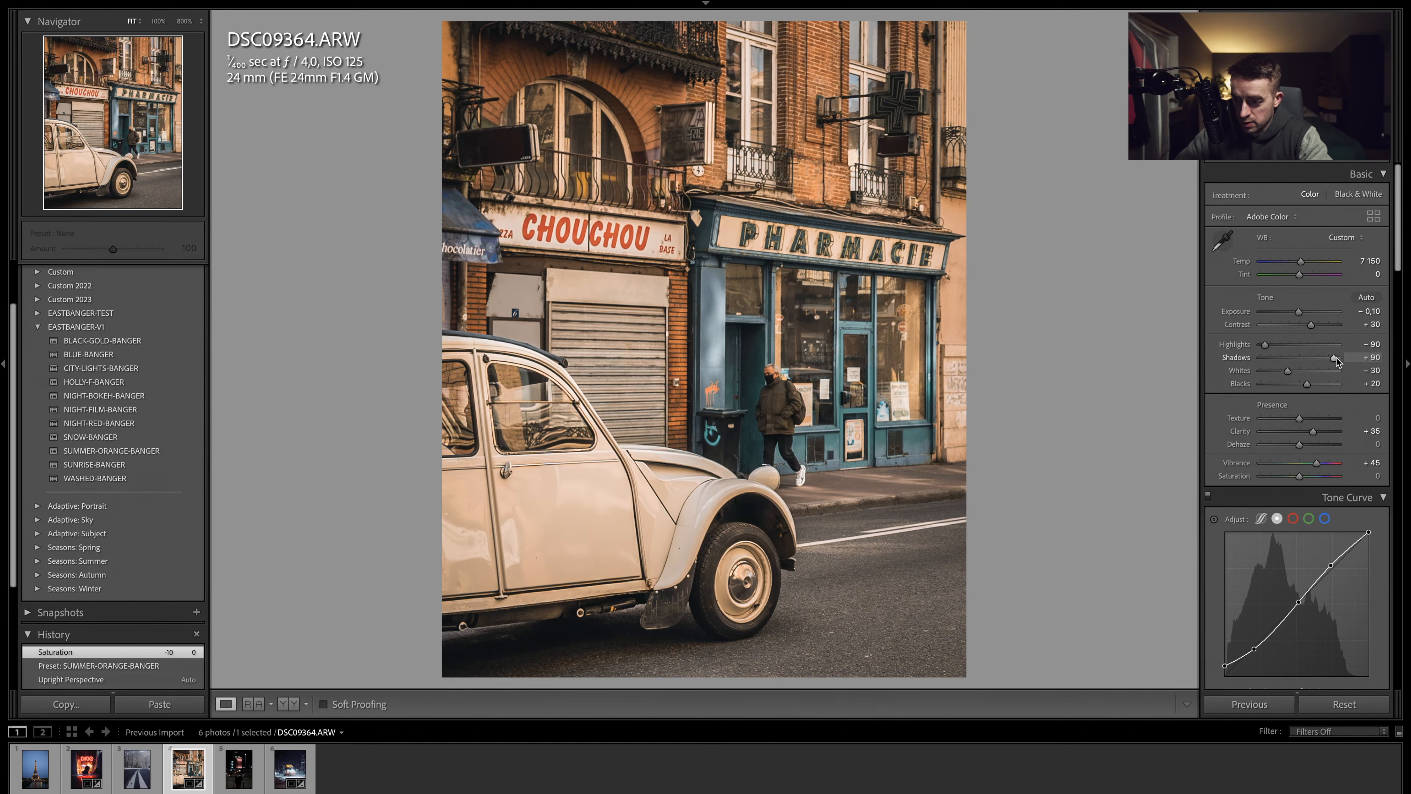
left_click_drag(1335, 361, 1330, 361)
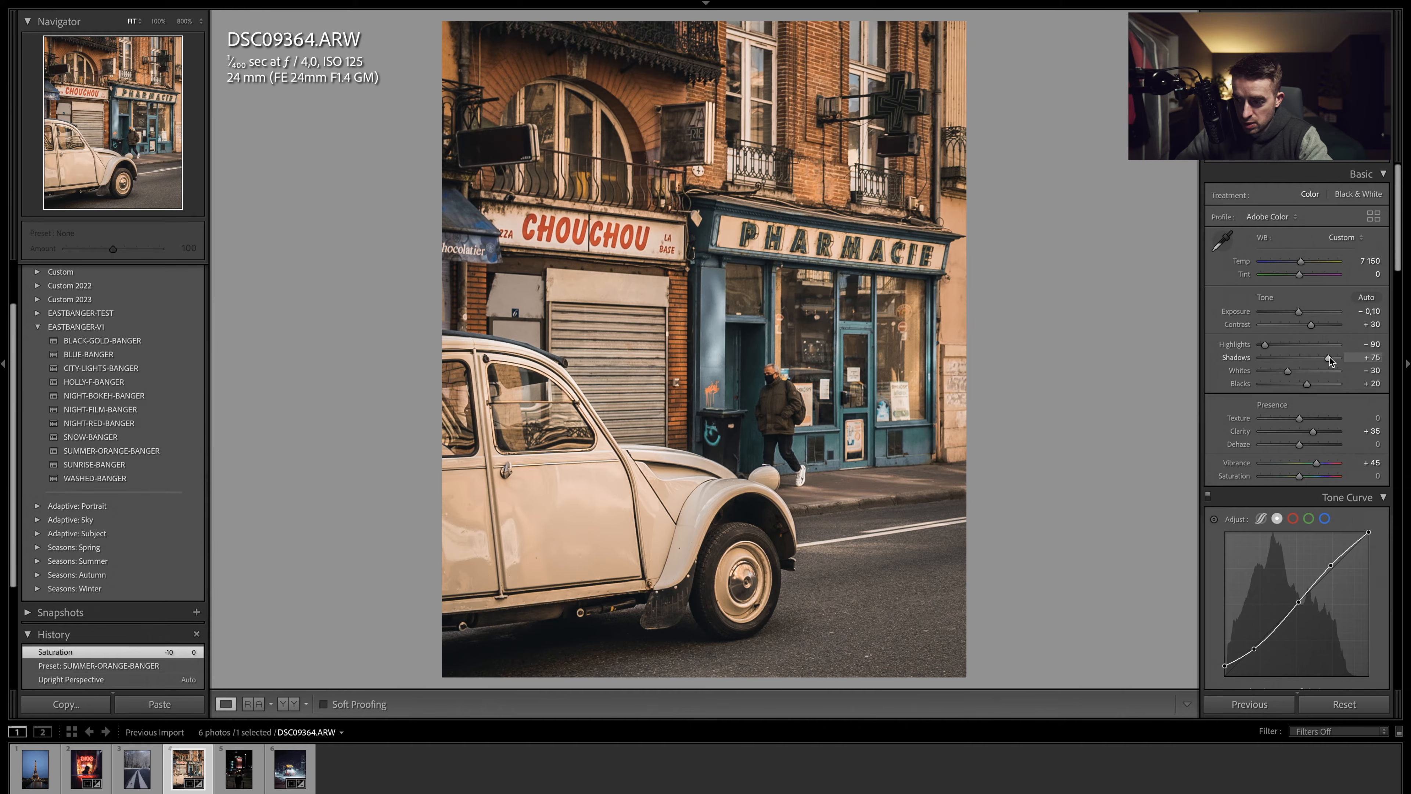
left_click_drag(1330, 357, 1331, 355)
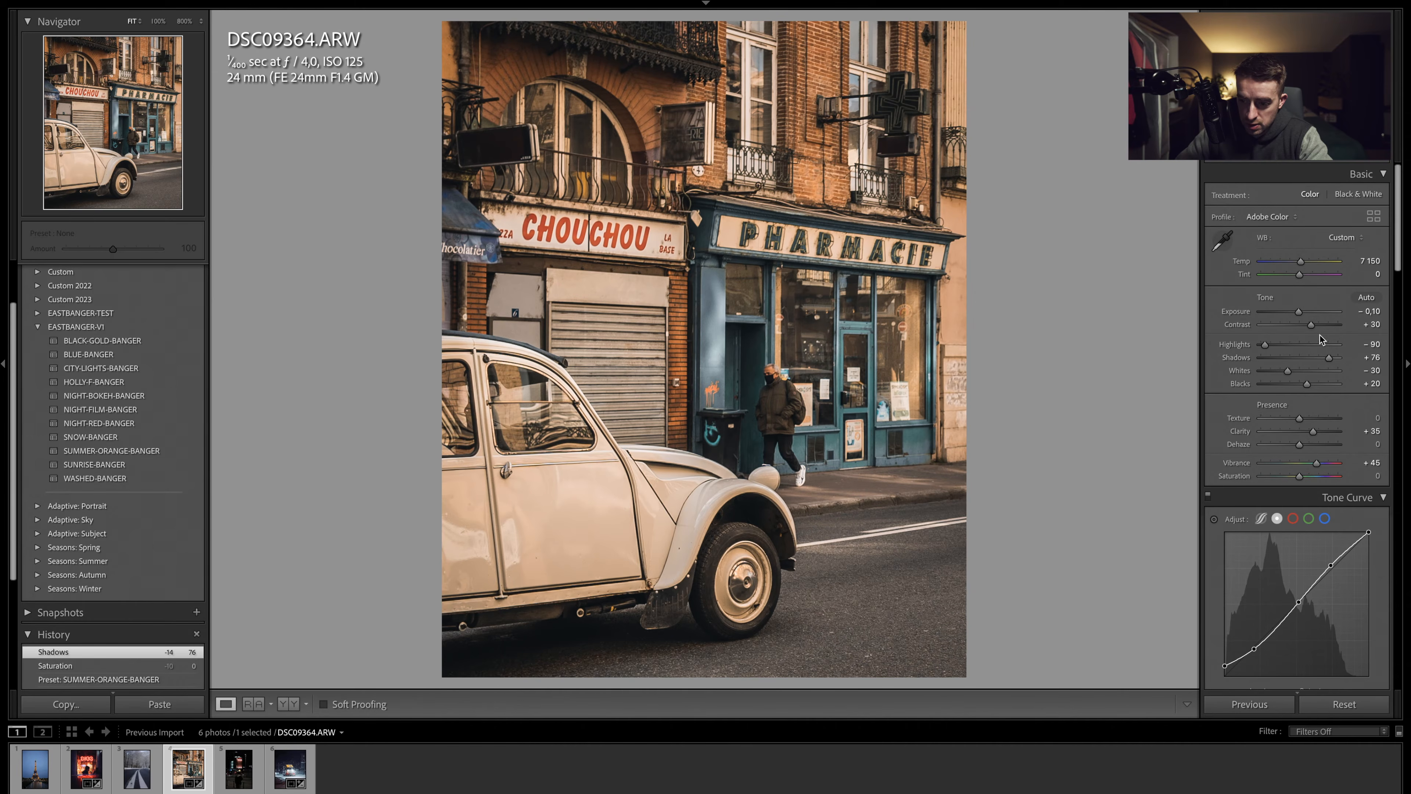
- Create an Objects mask selecting the pedestrian walking past the pharmacy
left_click(1370, 164)
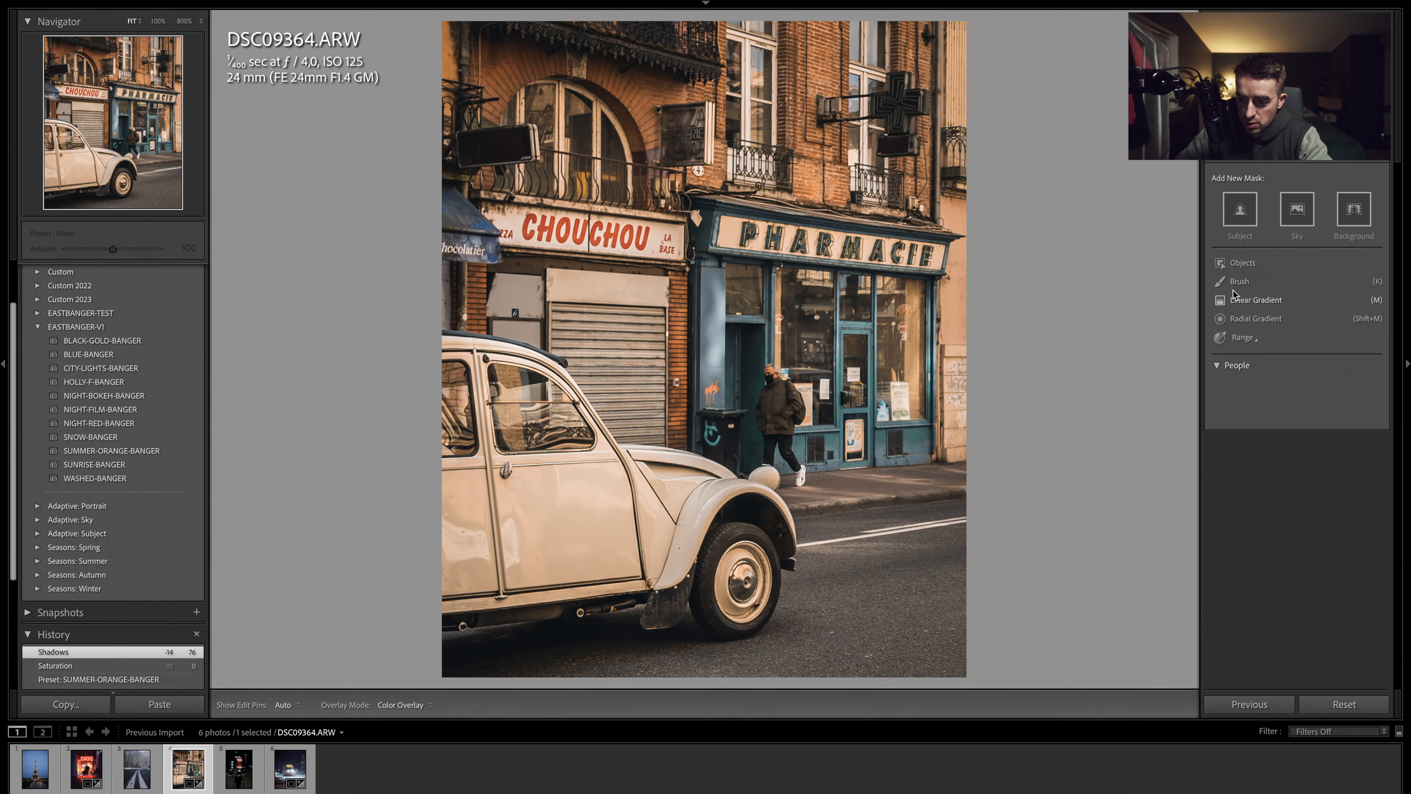
left_click(793, 405)
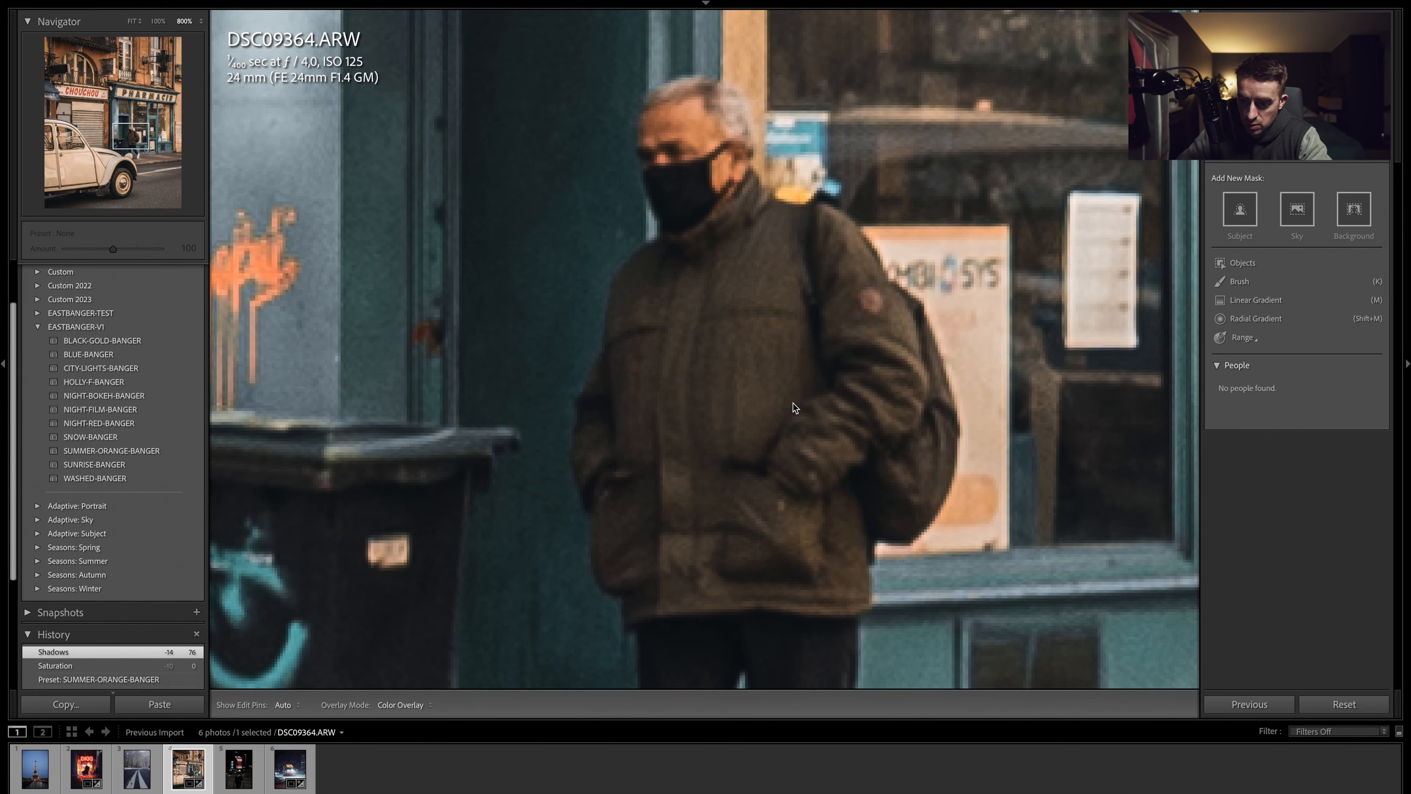
key("super+minus")
key("super+minus")
key("super+minus")
key("super+equal")
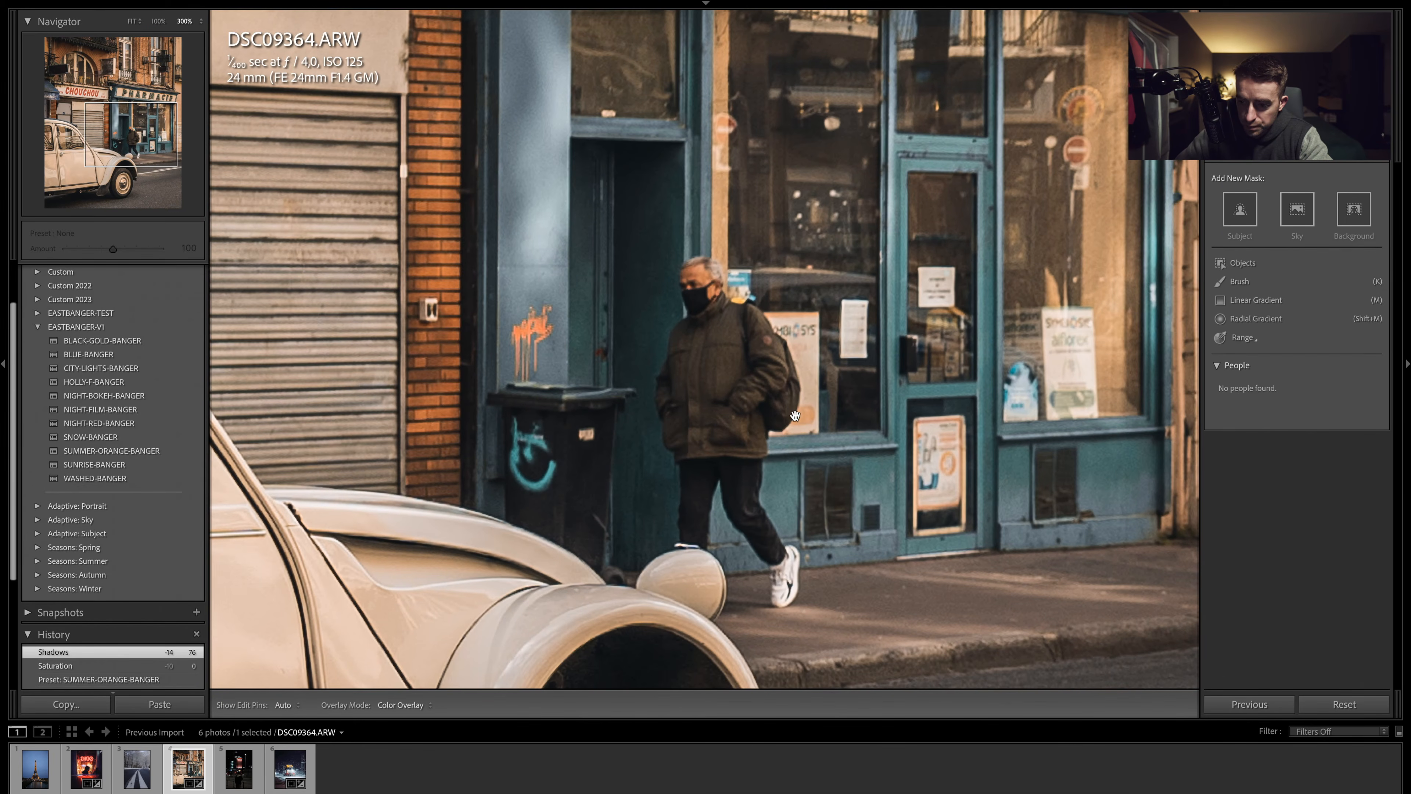
left_click_drag(795, 415, 793, 337)
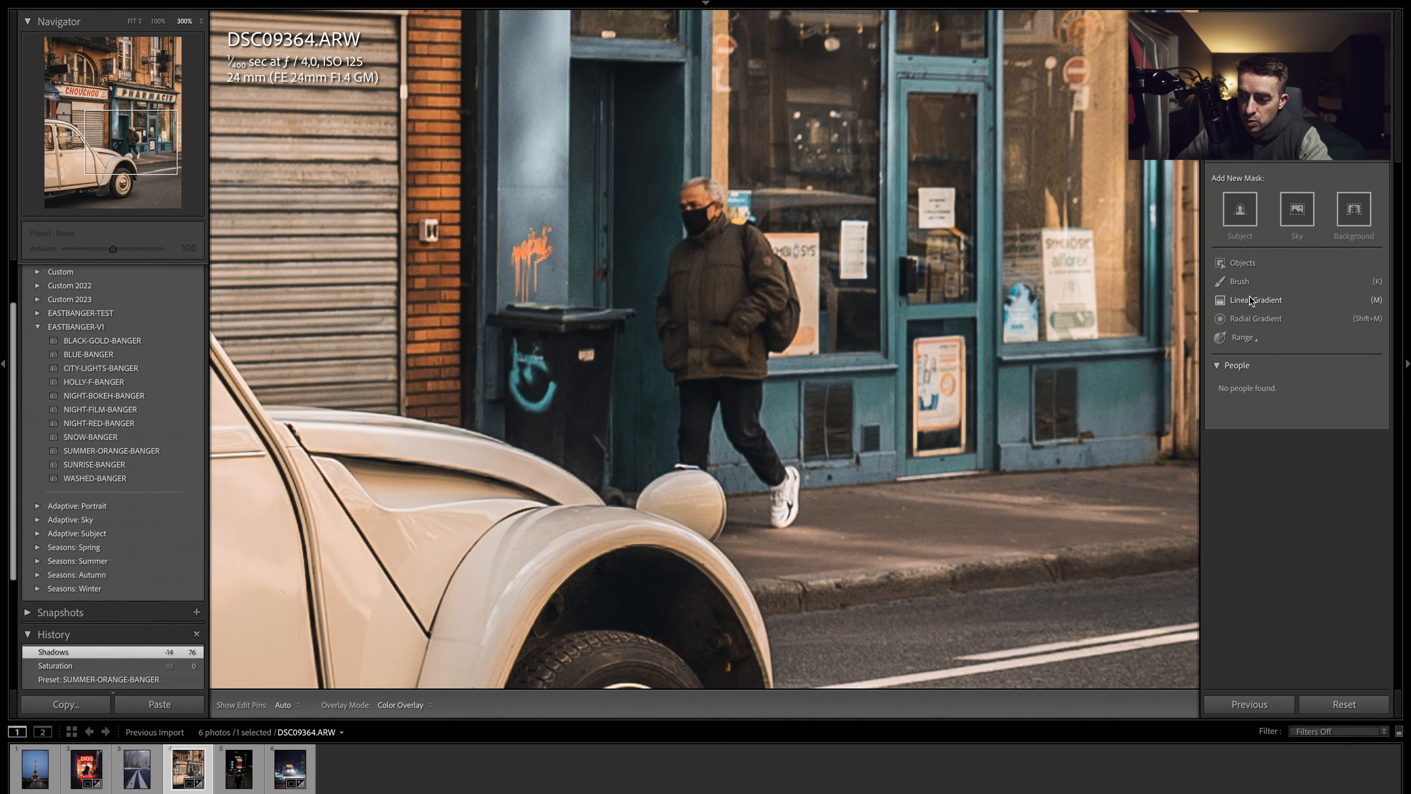
left_click(1243, 263)
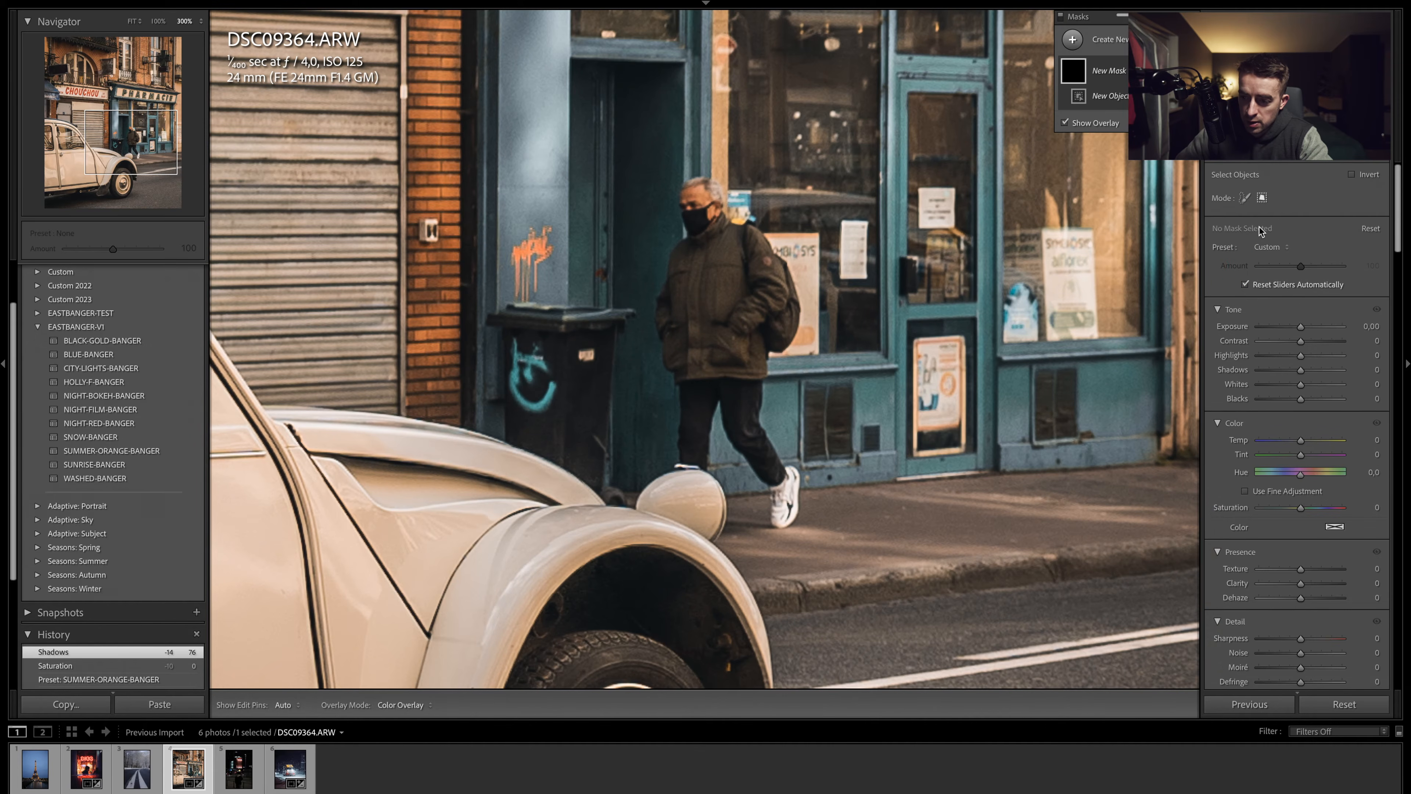
left_click_drag(640, 173, 827, 540)
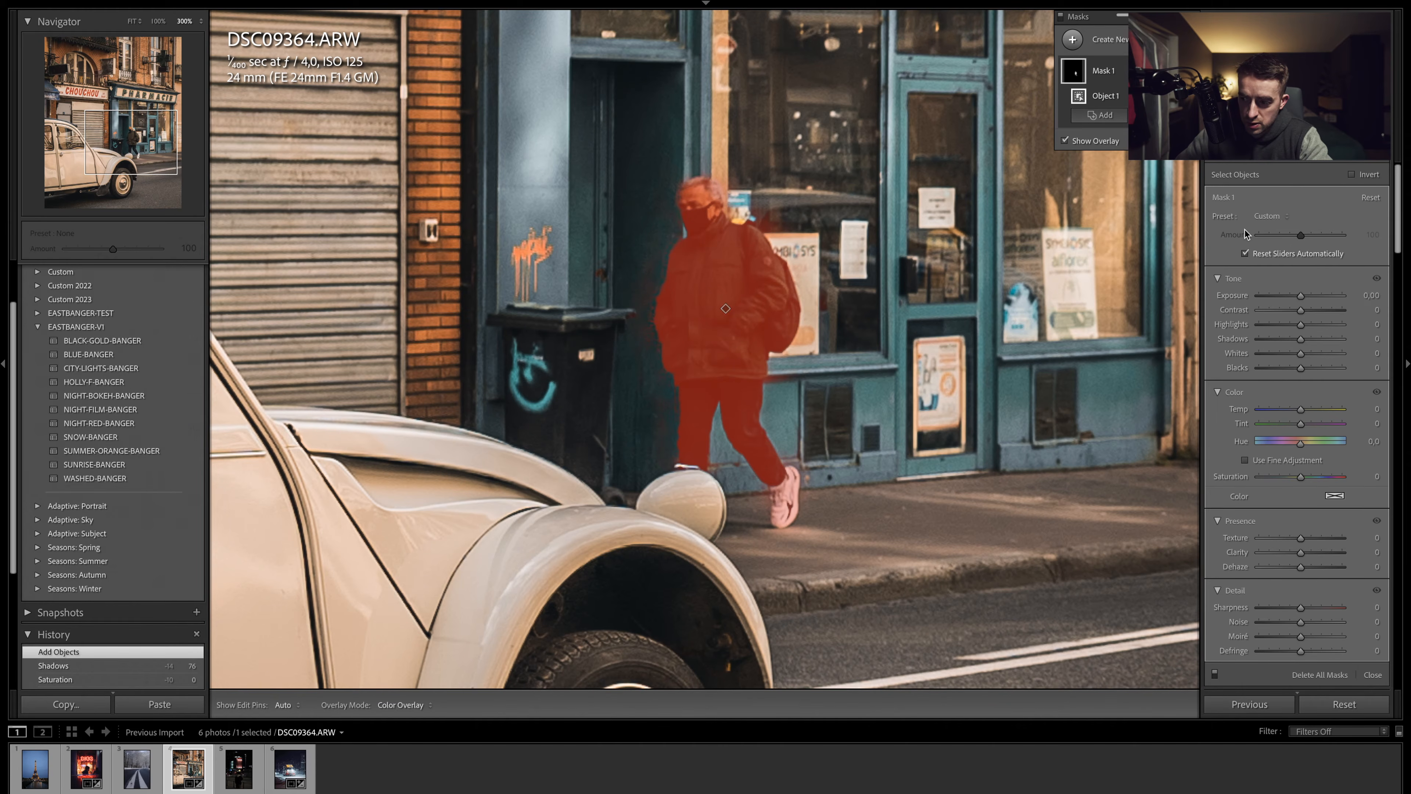
- Set the pedestrian mask's exposure to 0.36 and clarity to 37
left_click_drag(1302, 295, 1304, 299)
left_click_drag(1301, 553, 1315, 554)
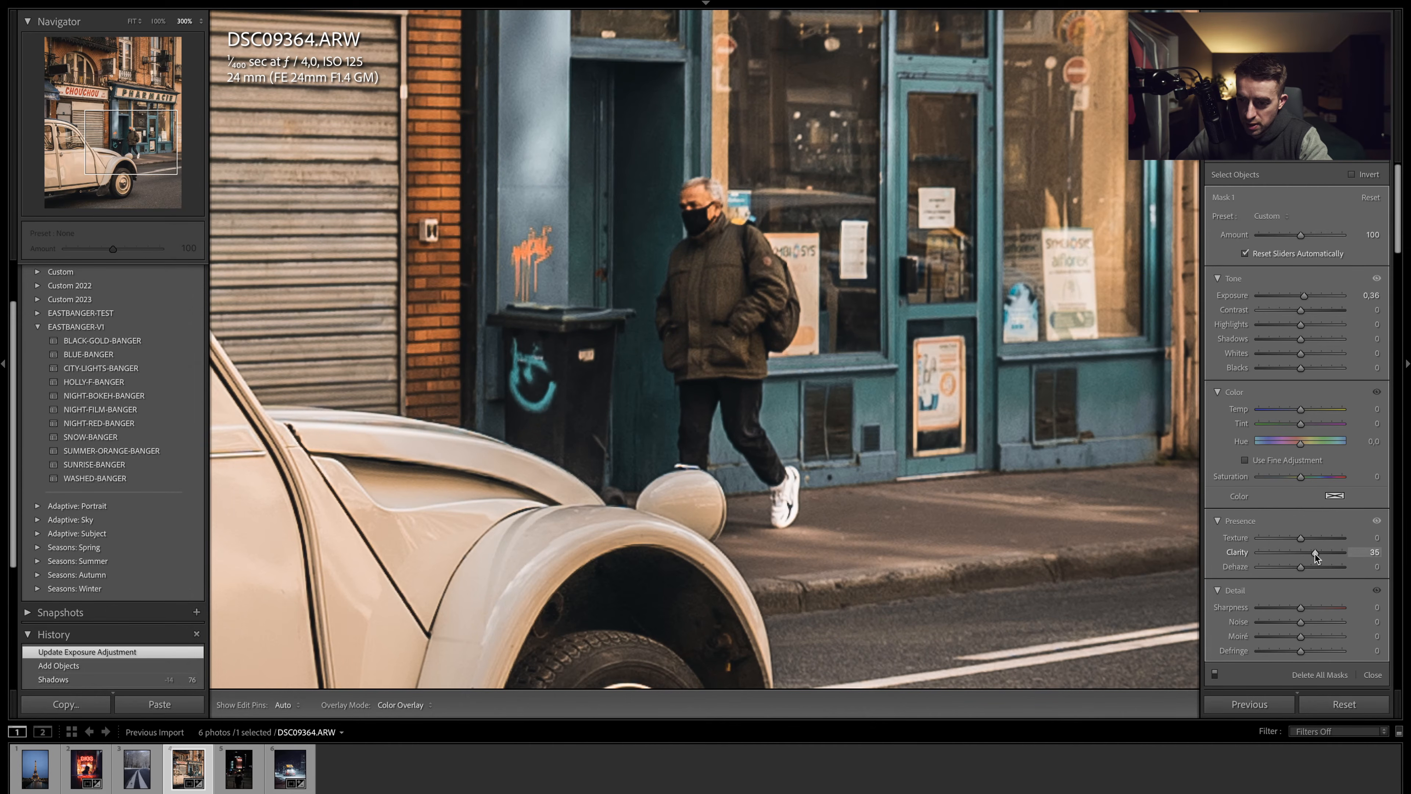
left_click_drag(1316, 554, 1318, 552)
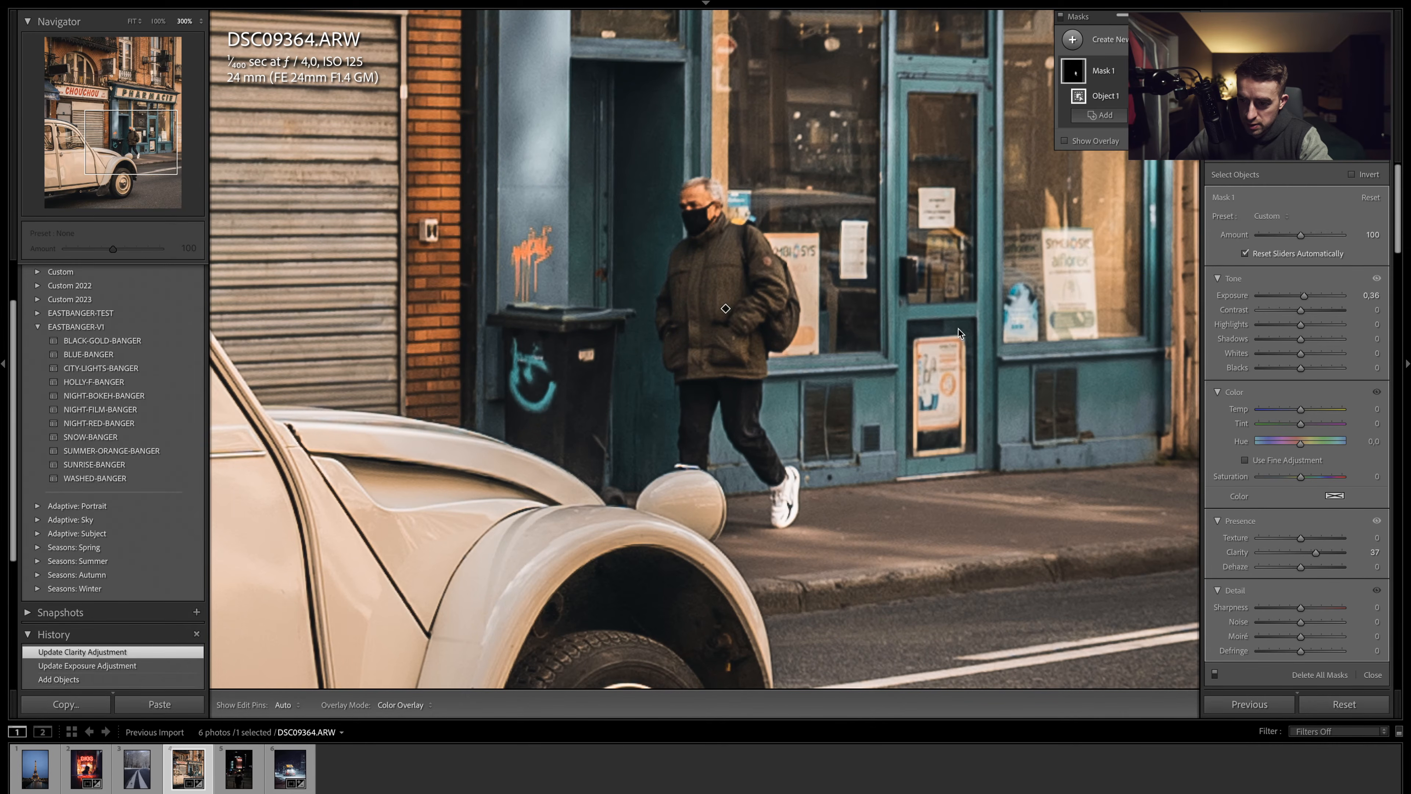
- Brush a new mask over the pedestrian's face and lower that mask's saturation to -39
left_click(704, 209)
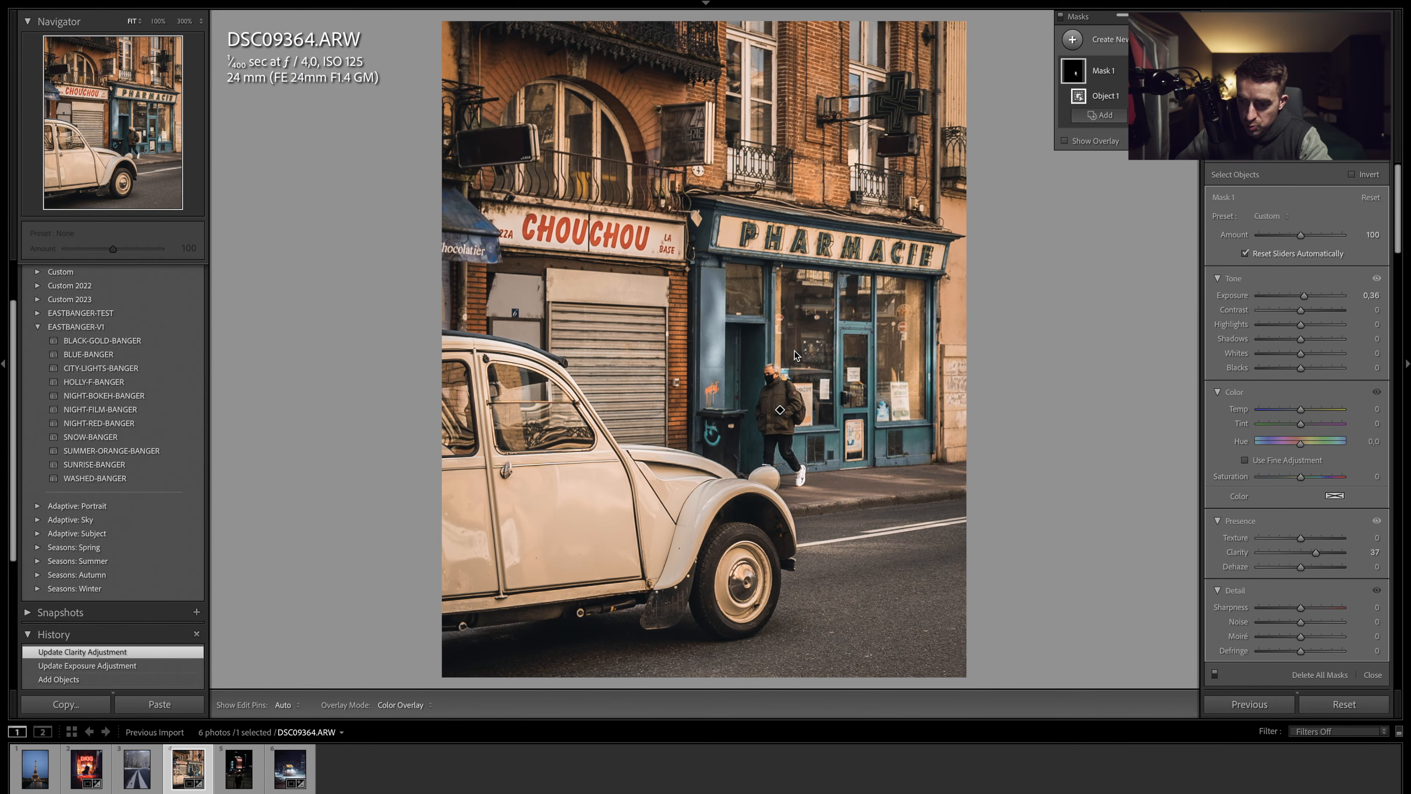
left_click(784, 383)
left_click(1100, 115)
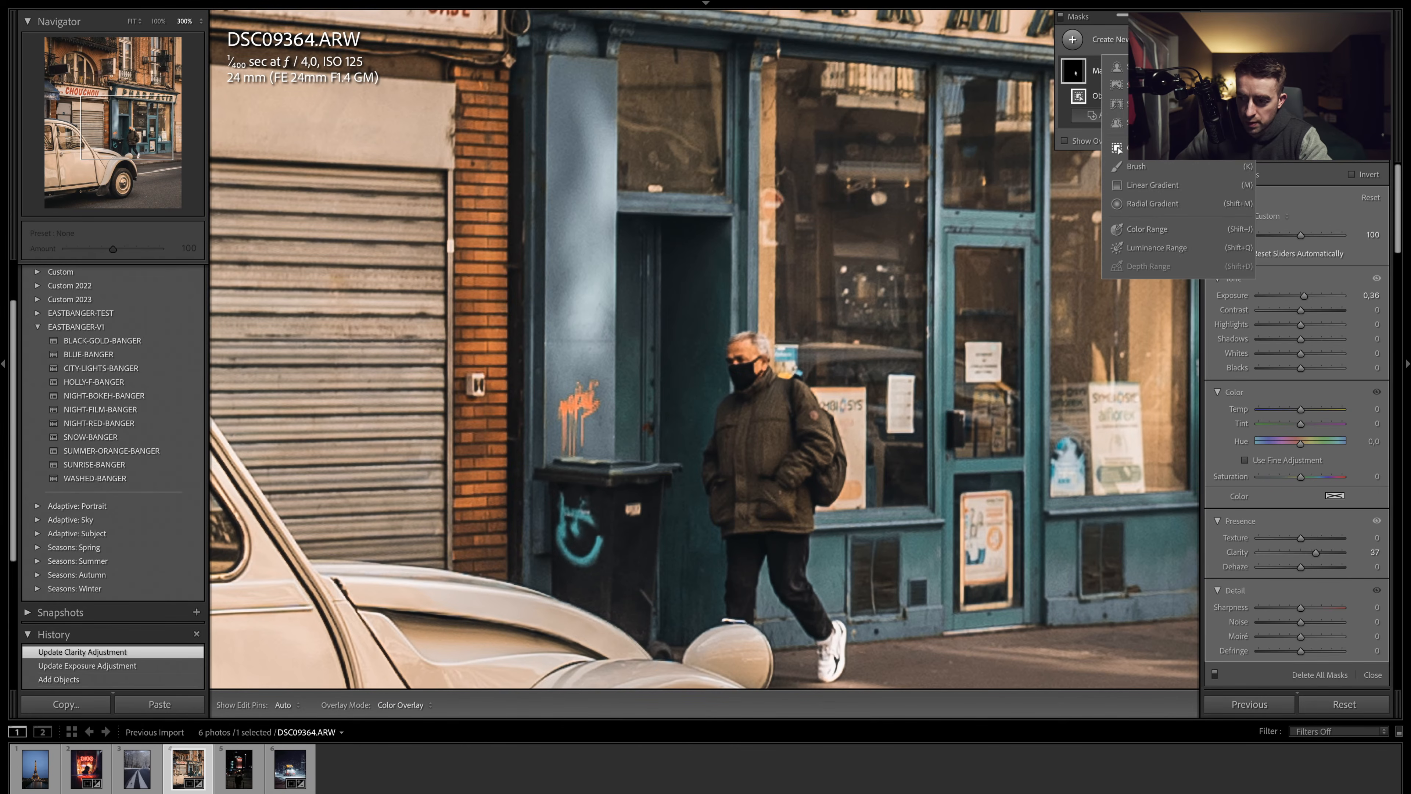
left_click(1135, 167)
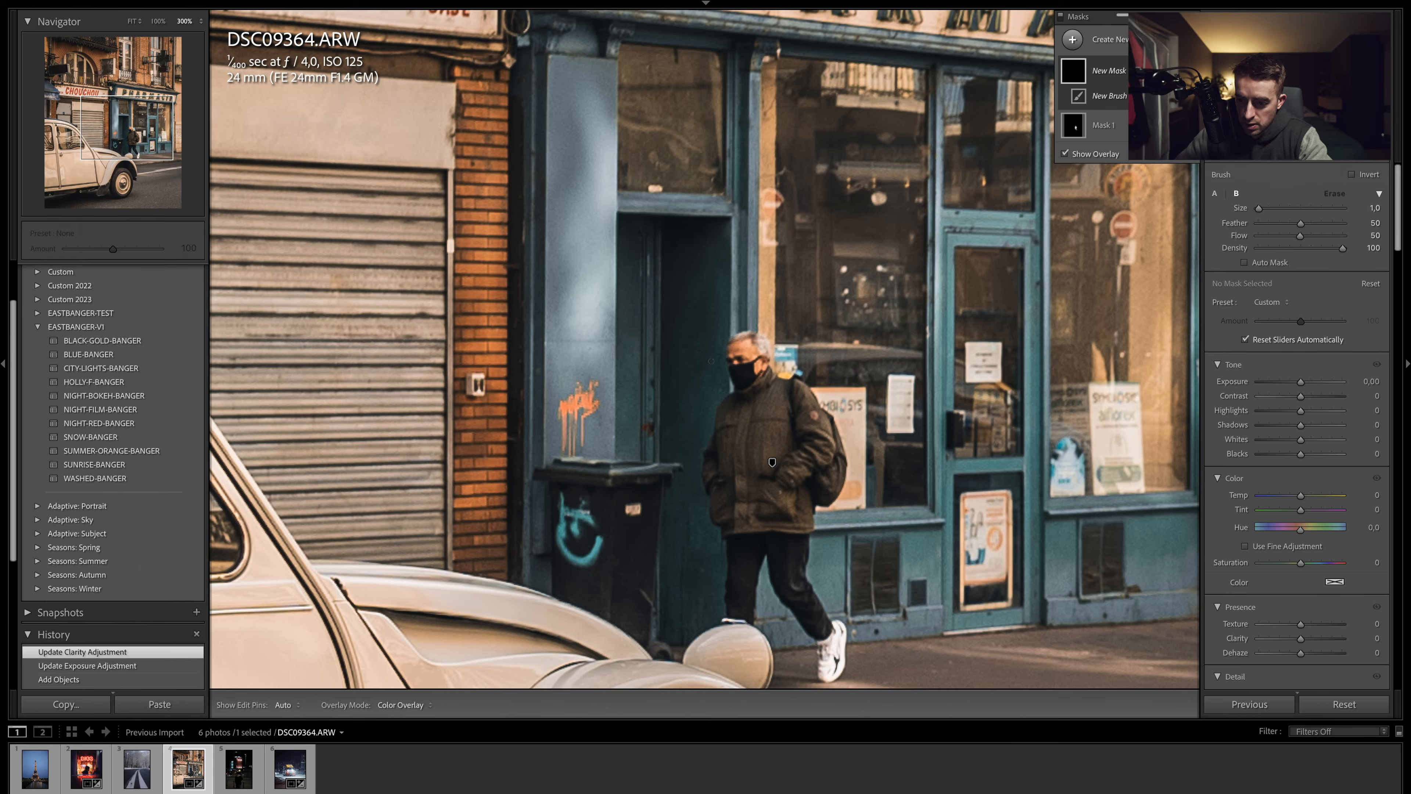
key("h")
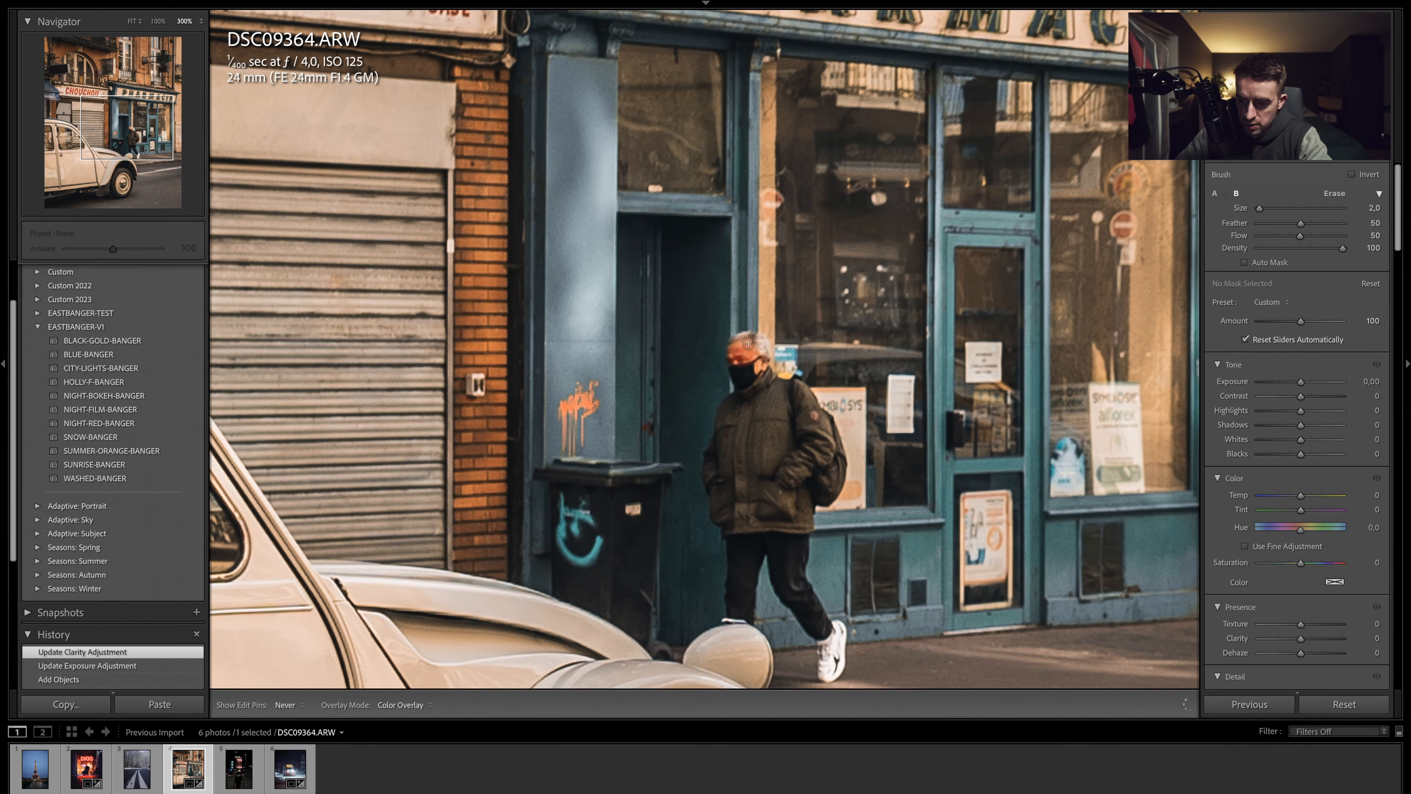
left_click_drag(744, 357, 749, 360)
key("h")
left_click(749, 357)
key("ctrl+z")
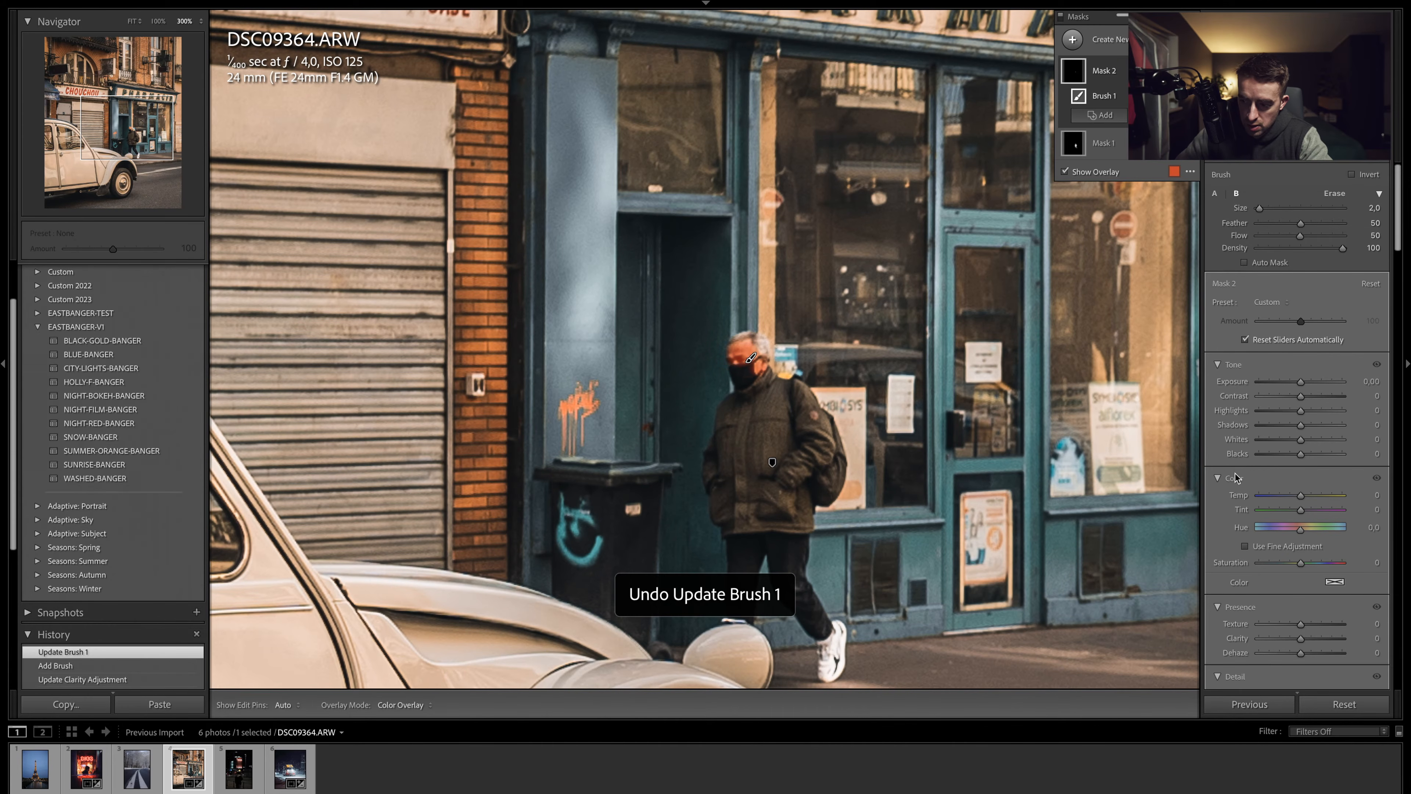
left_click_drag(1285, 568, 1285, 566)
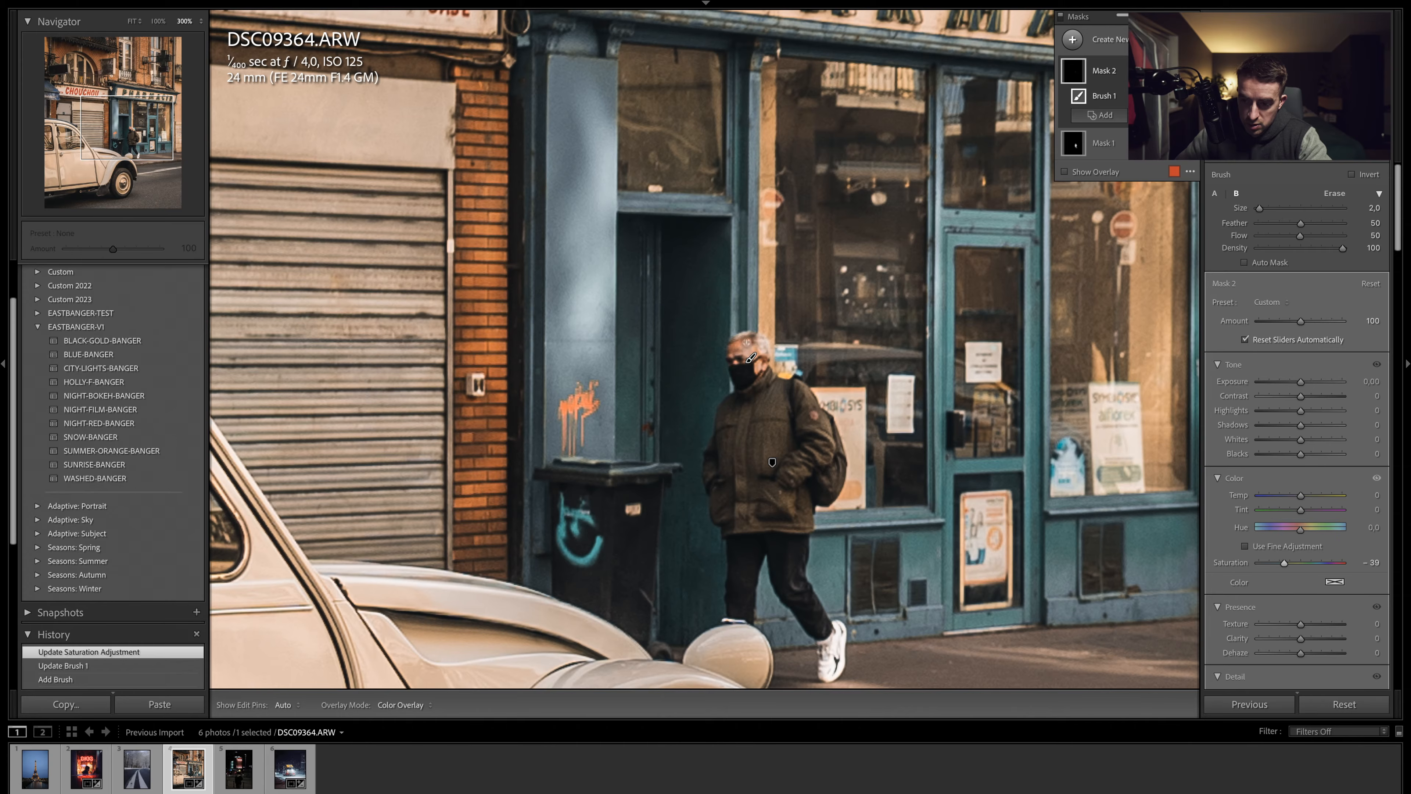
- Open the Eiffel Tower night photo, straighten it to about -0.41° and crop it to a 4 x 5 / 8 x 10 ratio
left_click(1337, 161)
left_click(850, 296)
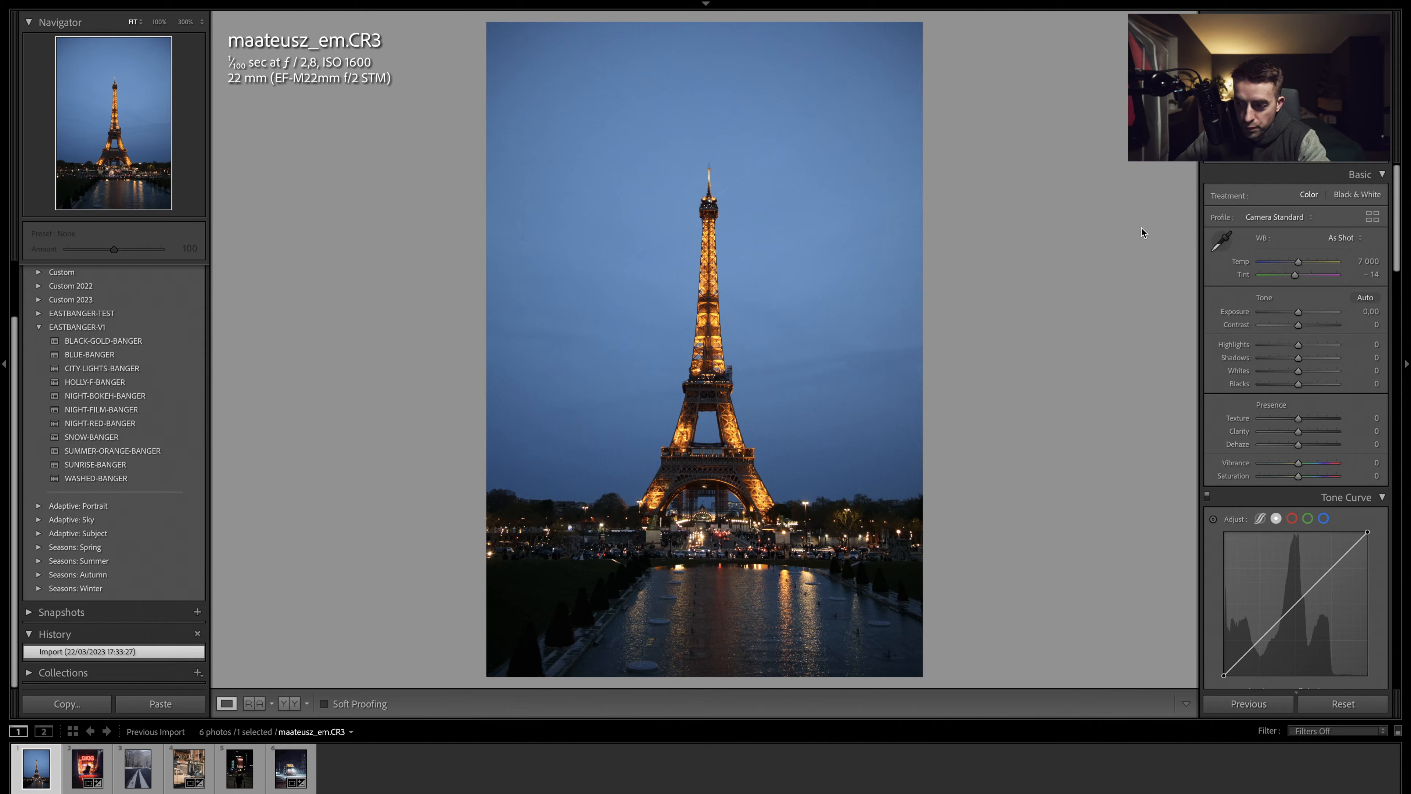
left_click(1270, 156)
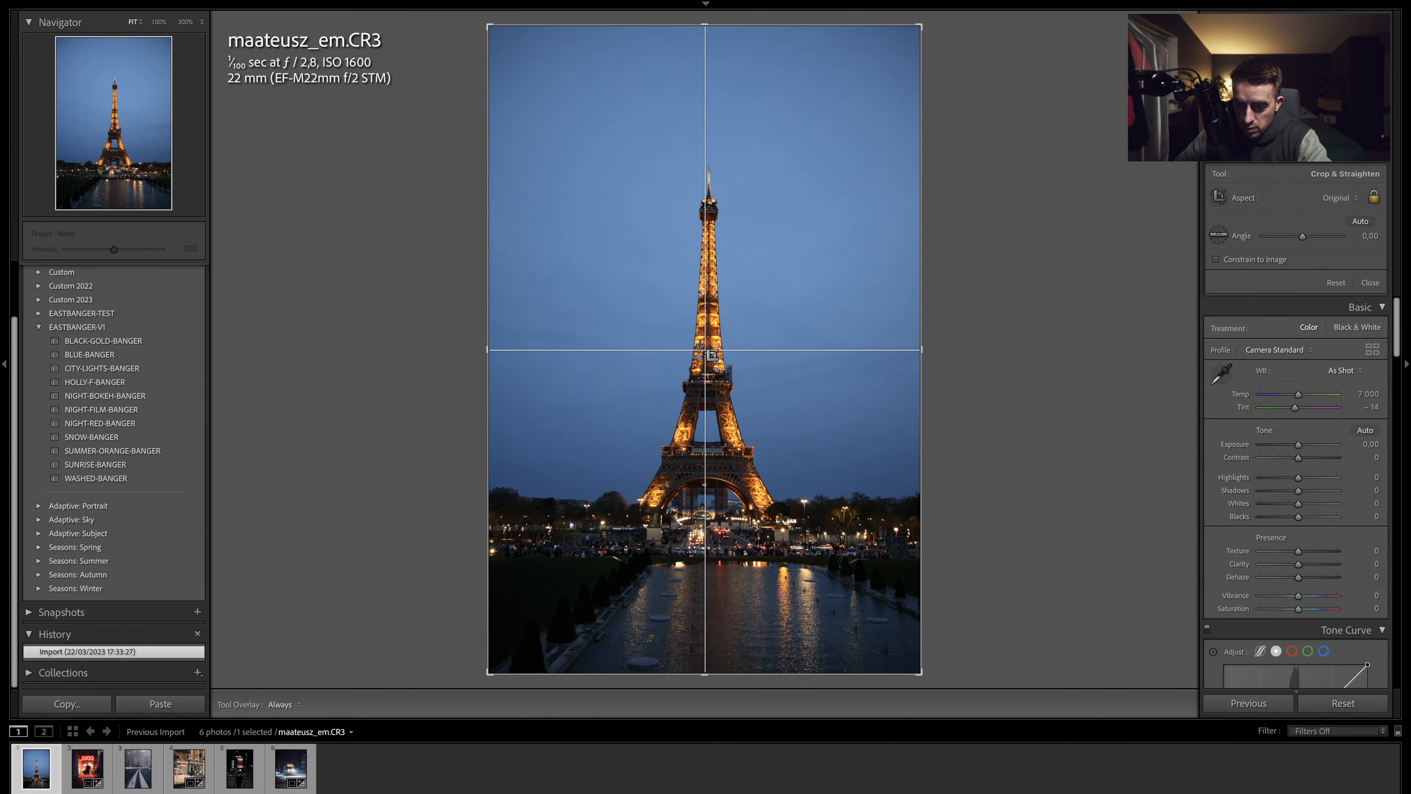
left_click_drag(932, 350, 932, 348)
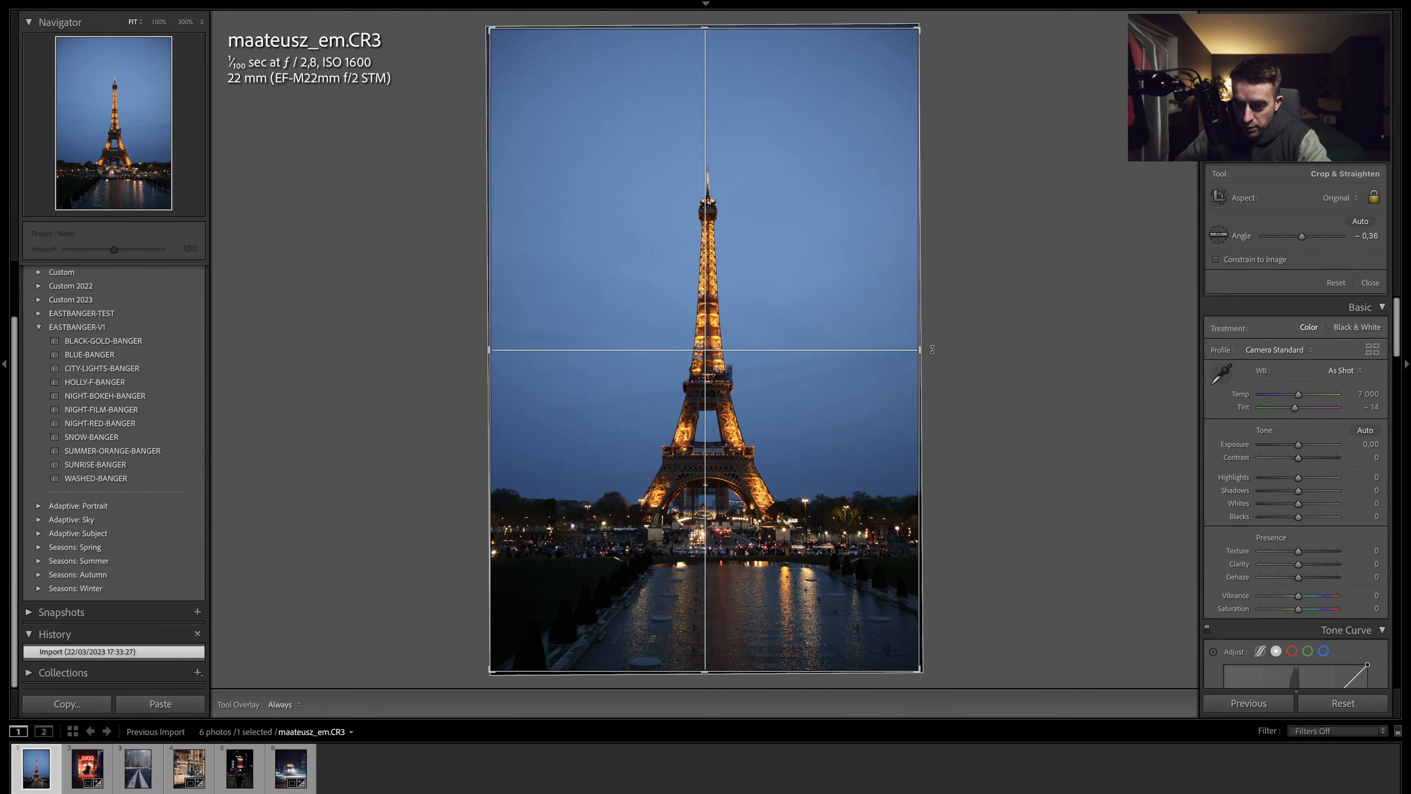
left_click(494, 352)
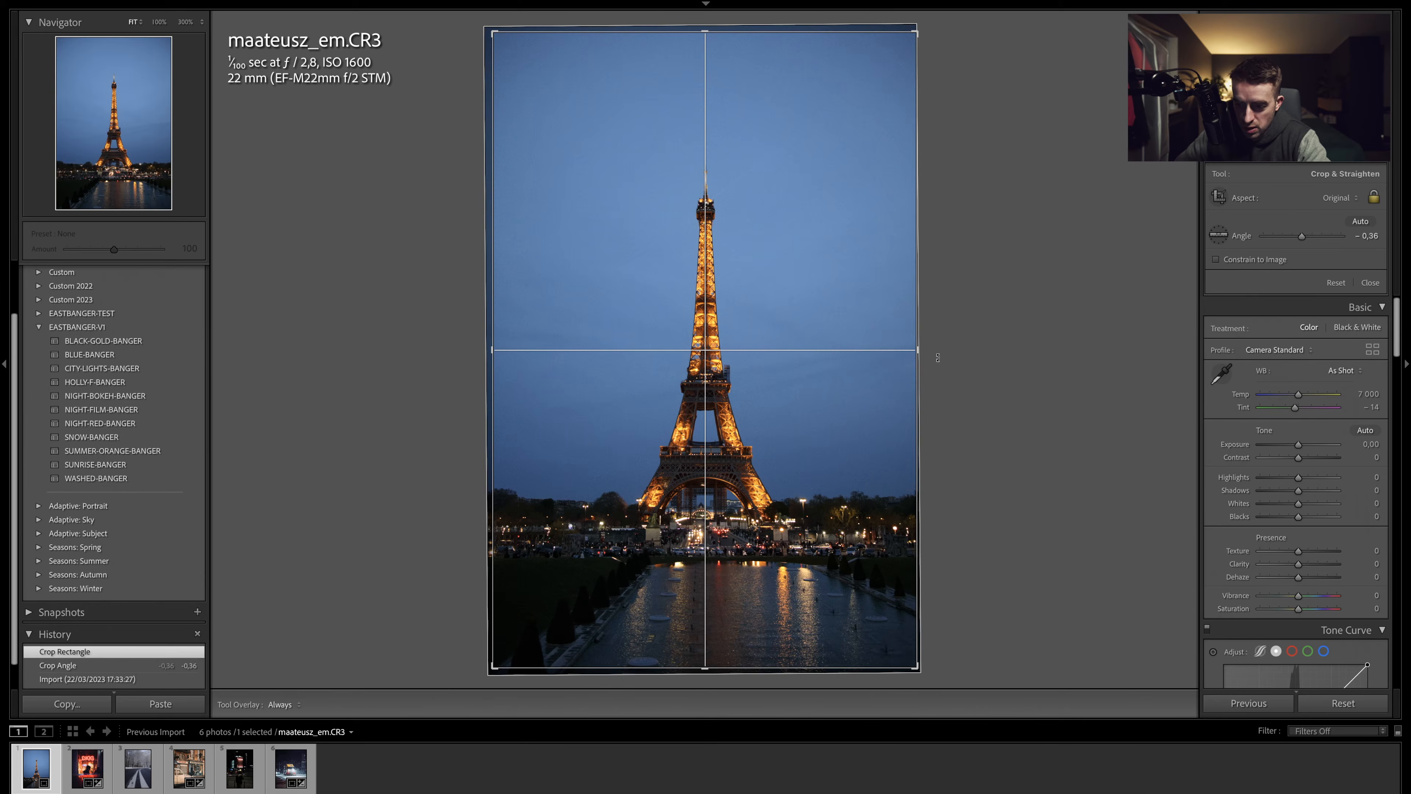
left_click(1332, 199)
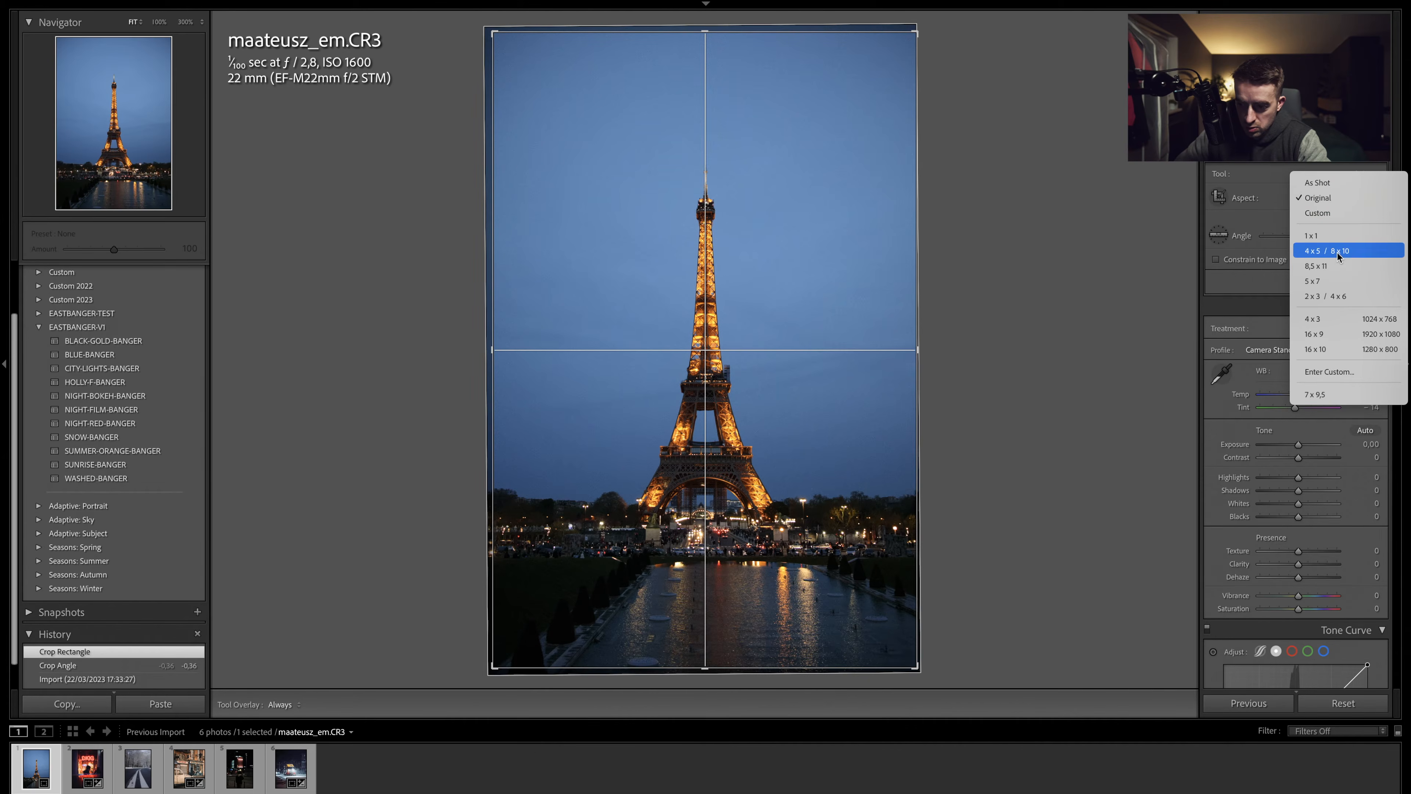
left_click(1338, 253)
left_click_drag(761, 376, 761, 374)
left_click_drag(929, 353, 929, 352)
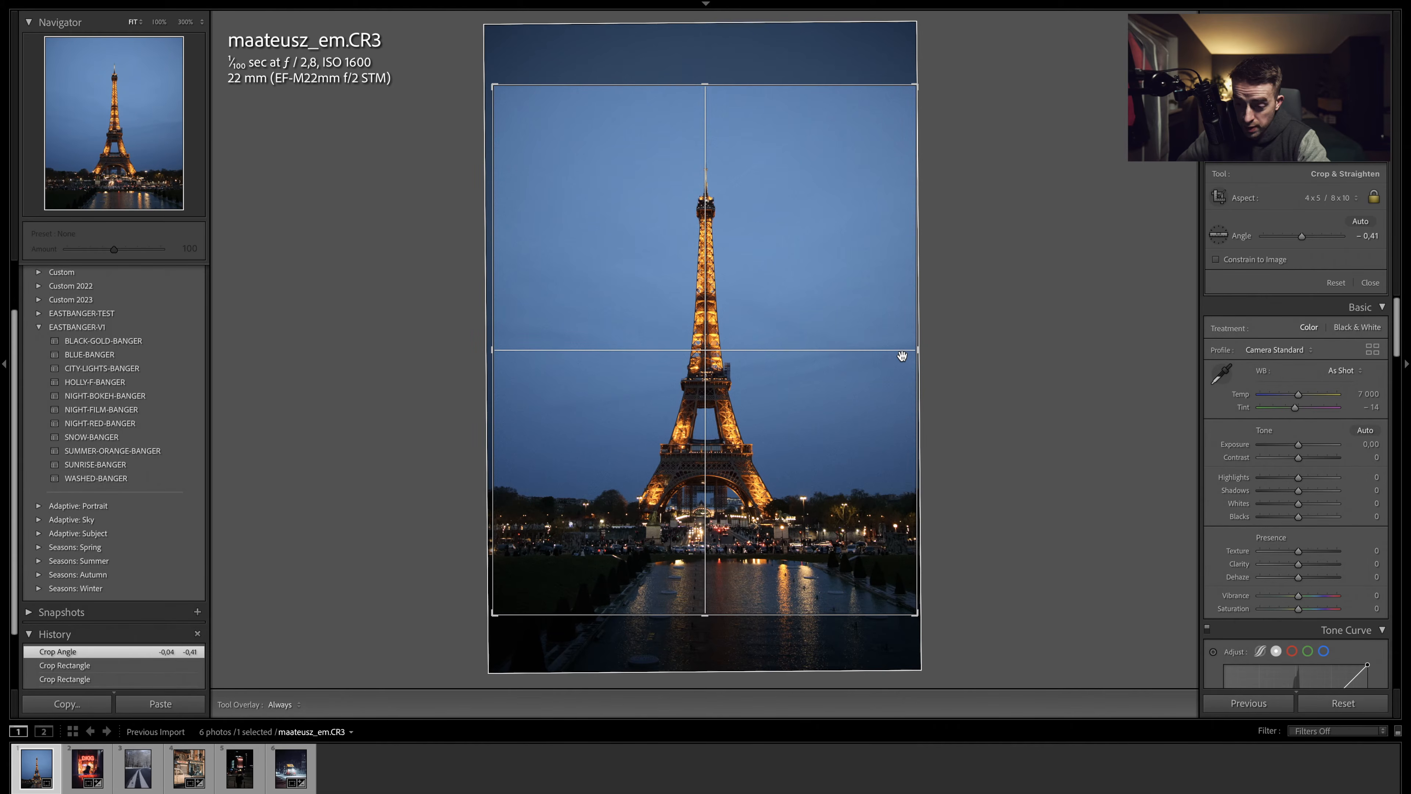
key("Return")
left_click_drag(648, 278, 658, 326)
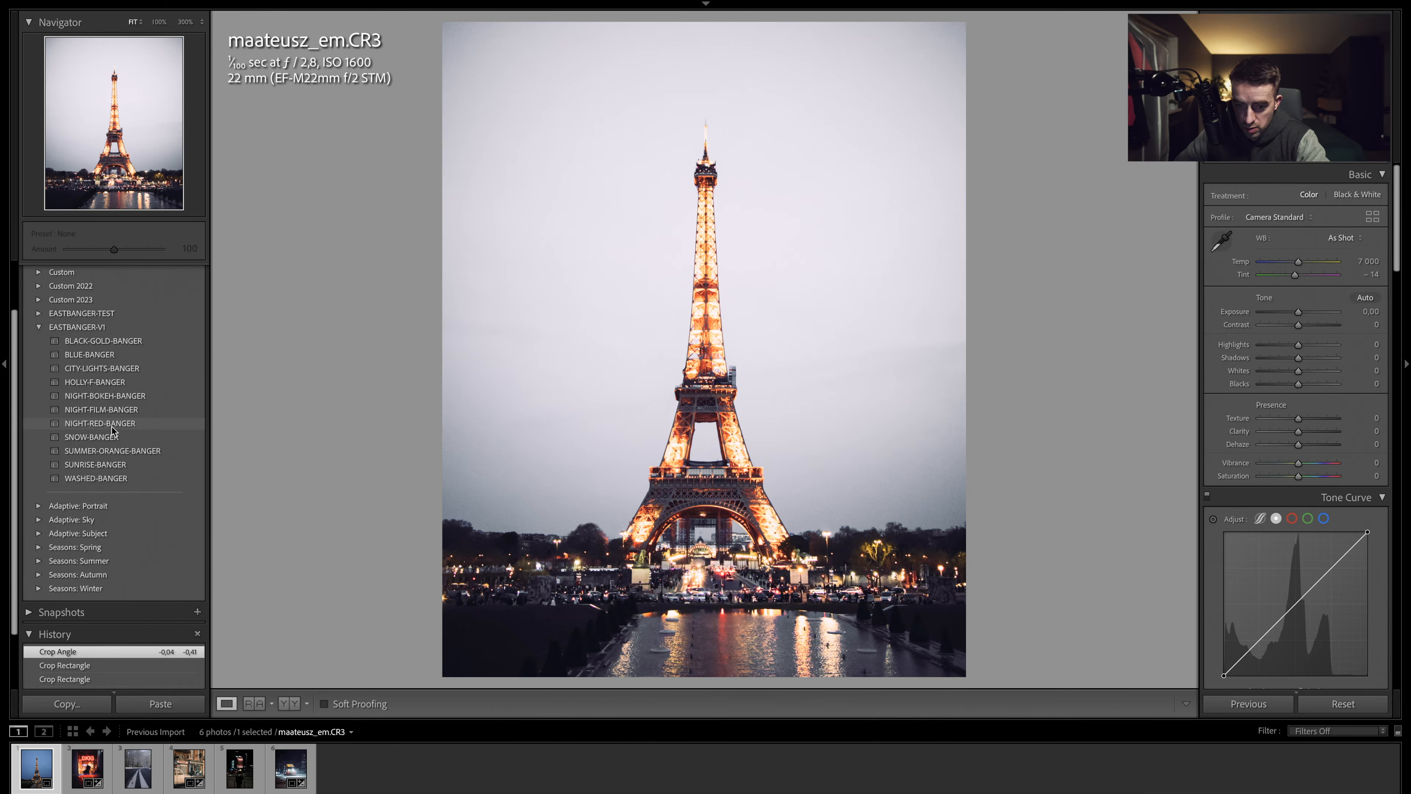
- Apply the SUMMER-ORANGE-BANGER preset and reset the global saturation to 0
left_click(113, 451)
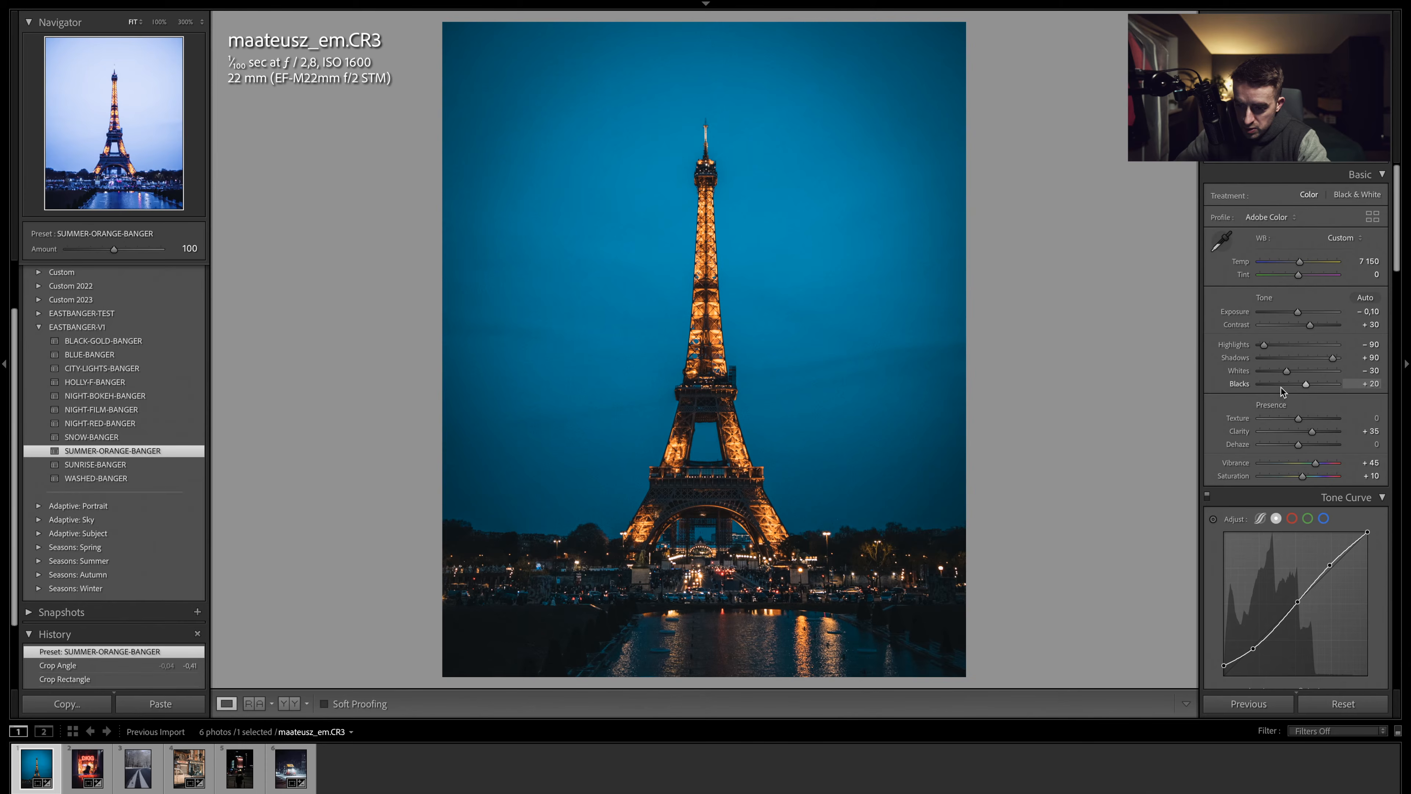
scroll(1287, 386, "down", 3)
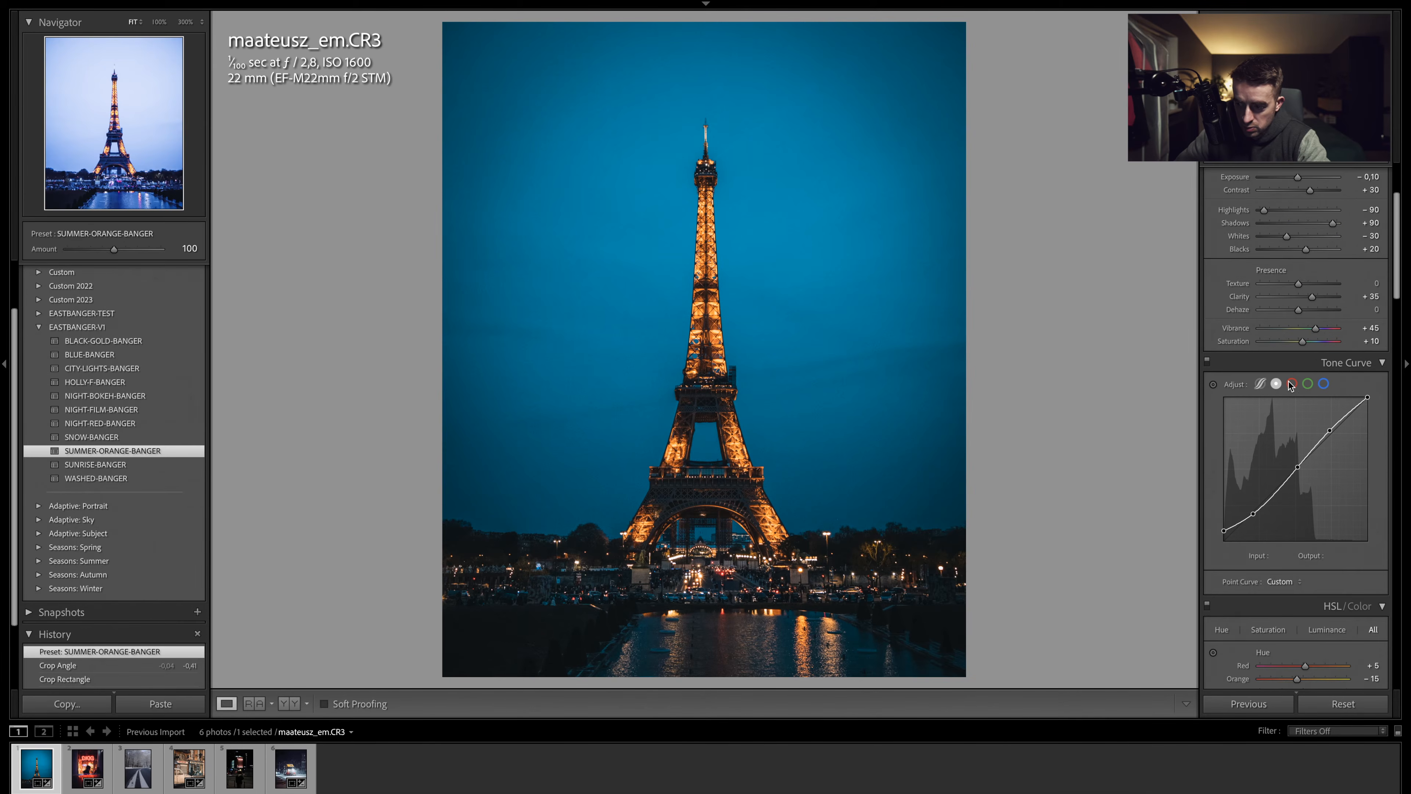
double_click(1284, 343)
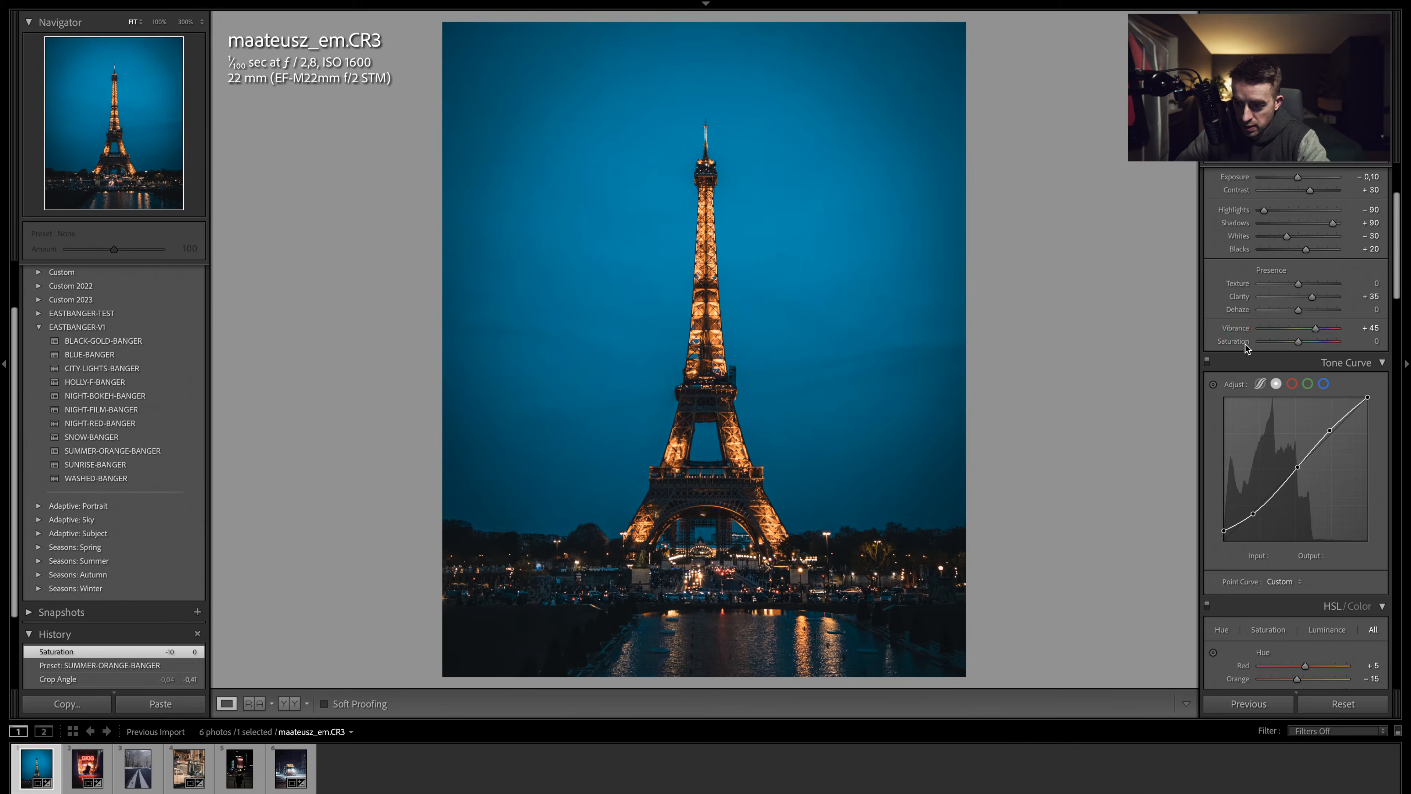
- Reset the blue saturation to 0 and set the blue hue to -20
scroll(1295, 389, "down", 6)
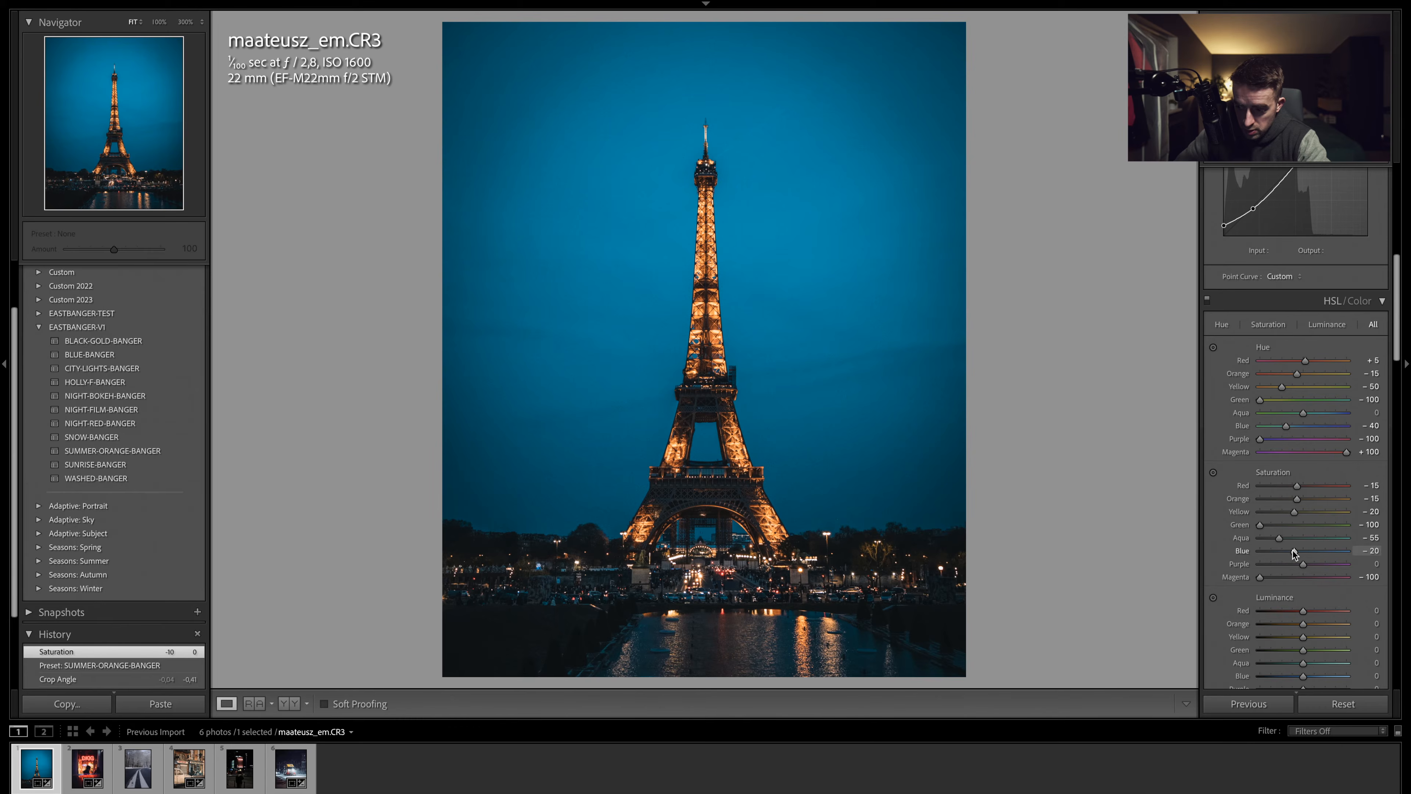
double_click(1248, 551)
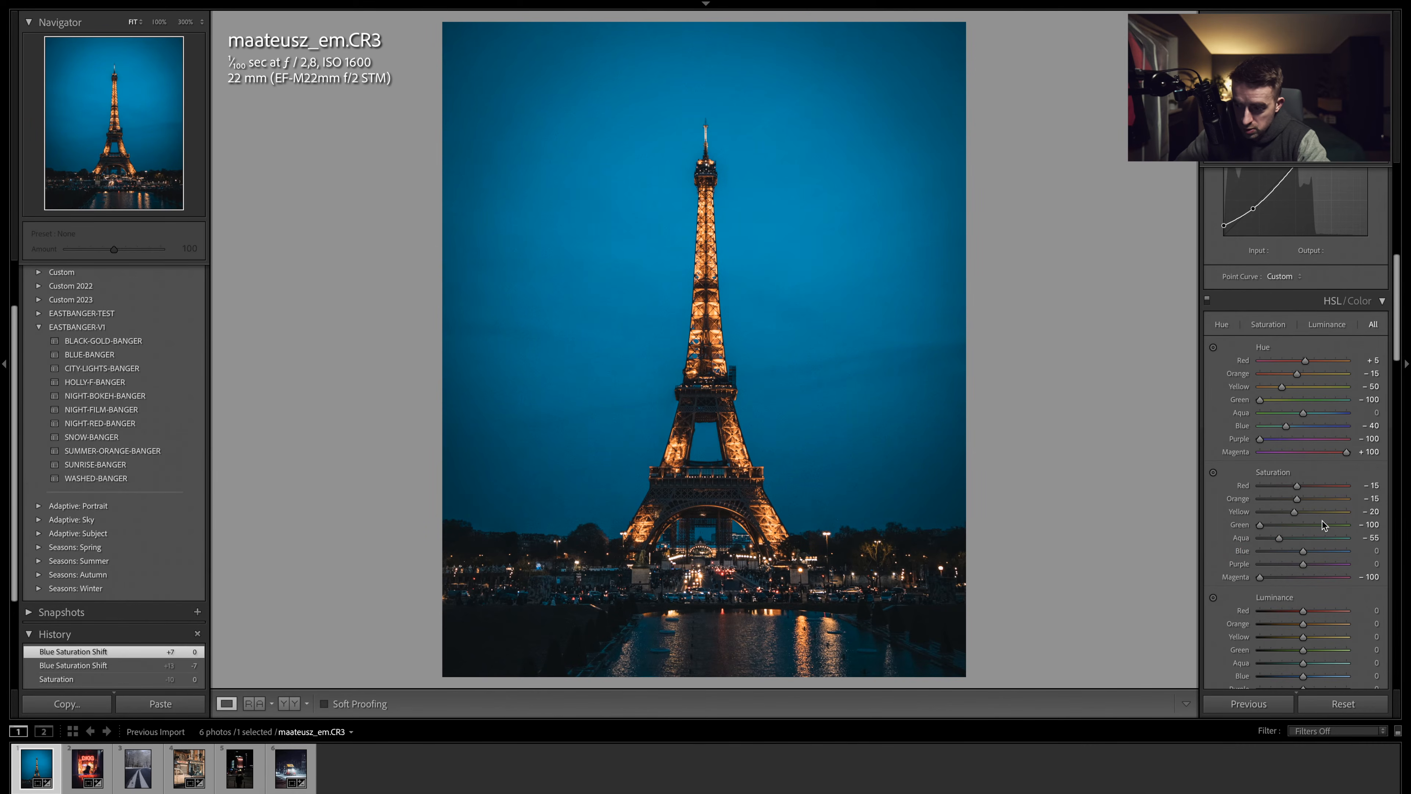
double_click(1247, 426)
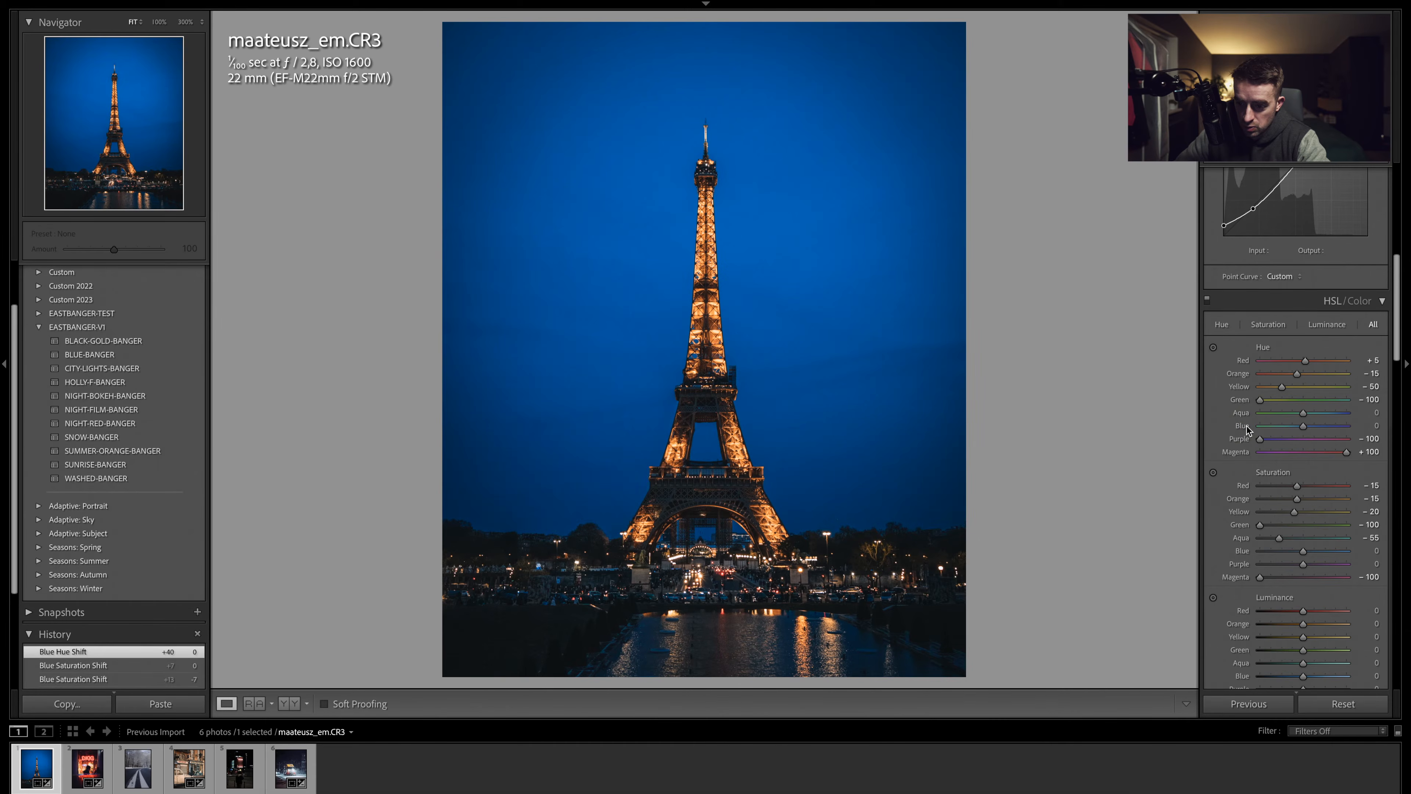
key("ctrl+z")
left_click_drag(1289, 430, 1295, 429)
- Set the highlights to -60 and lower the shadows to +80
scroll(1295, 428, "down", 10)
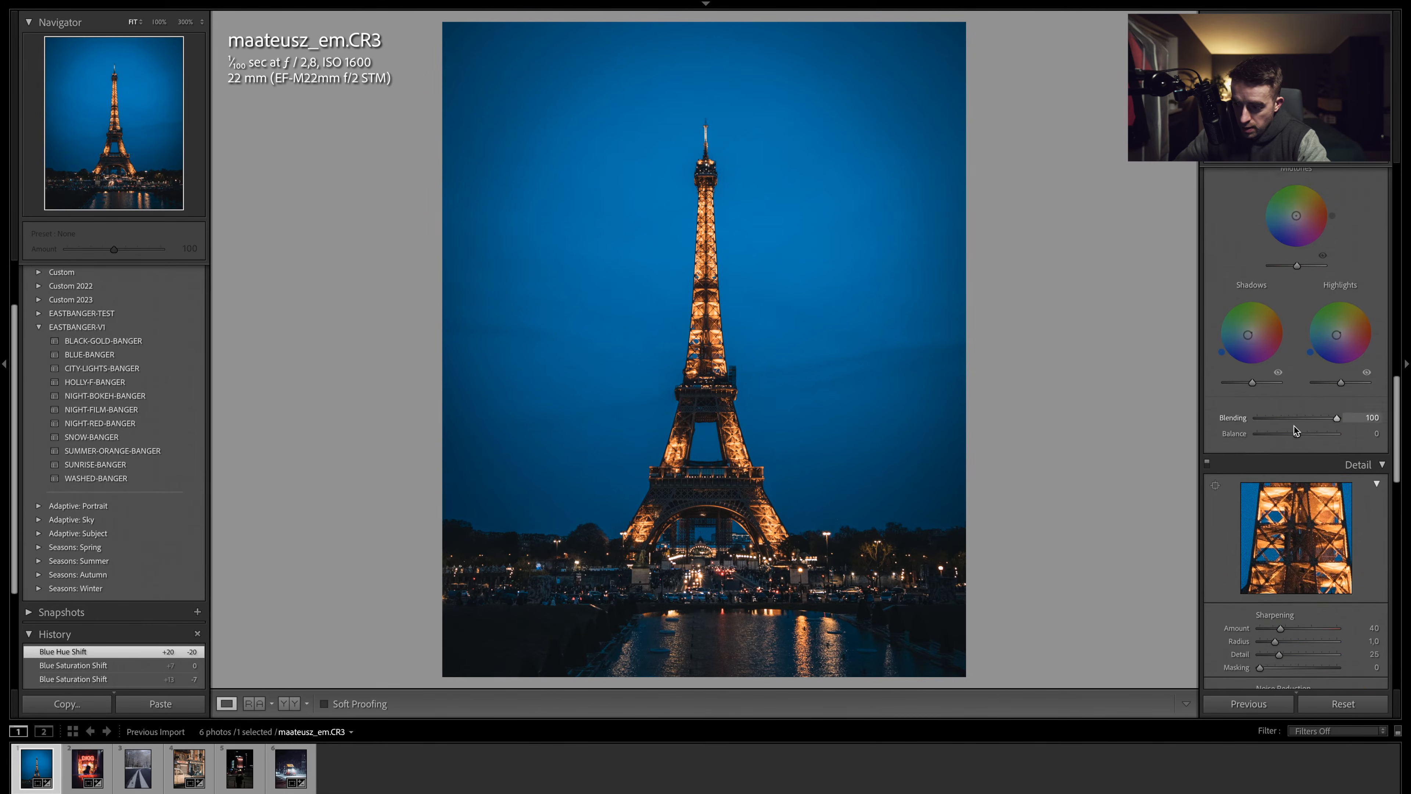
scroll(1293, 426, "up", 12)
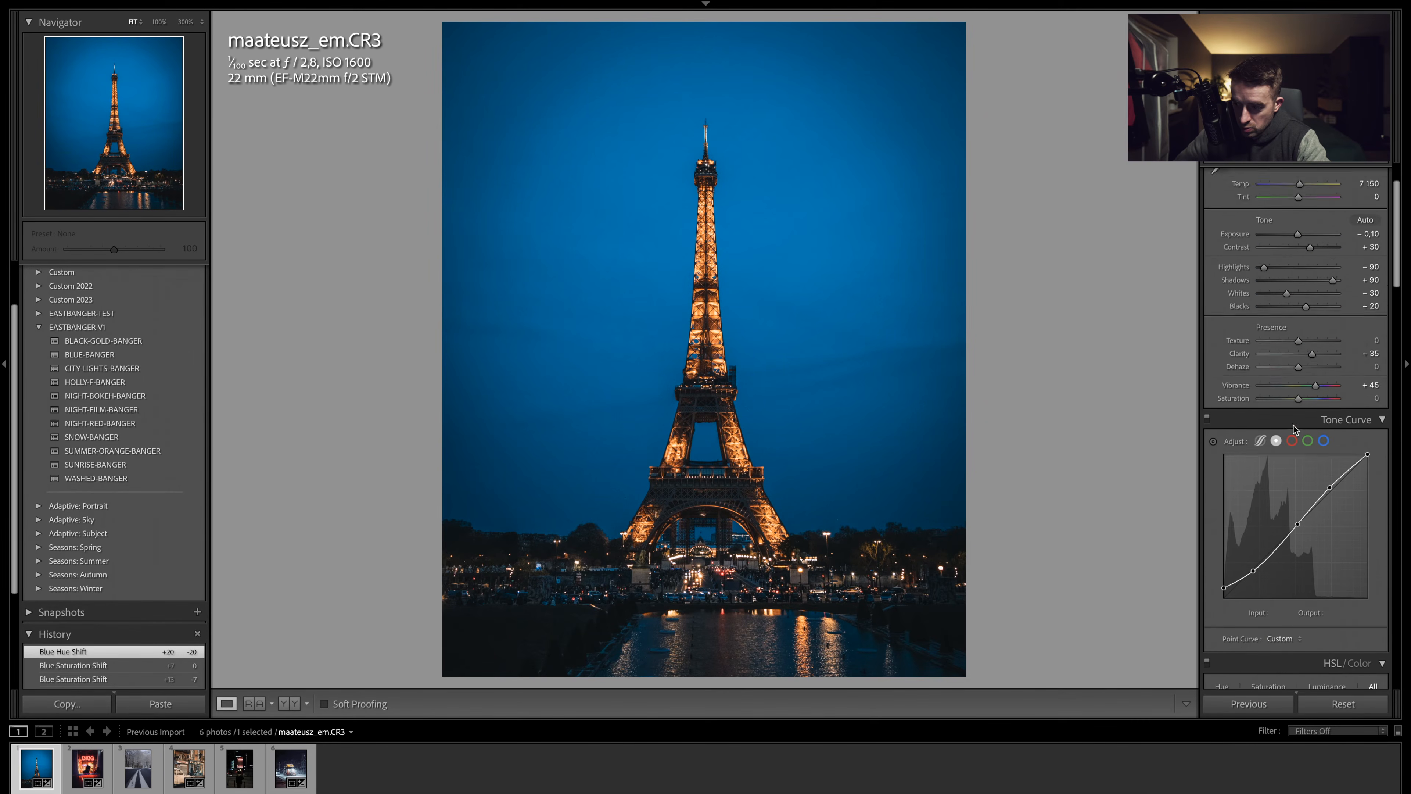
scroll(1293, 425, "up", 3)
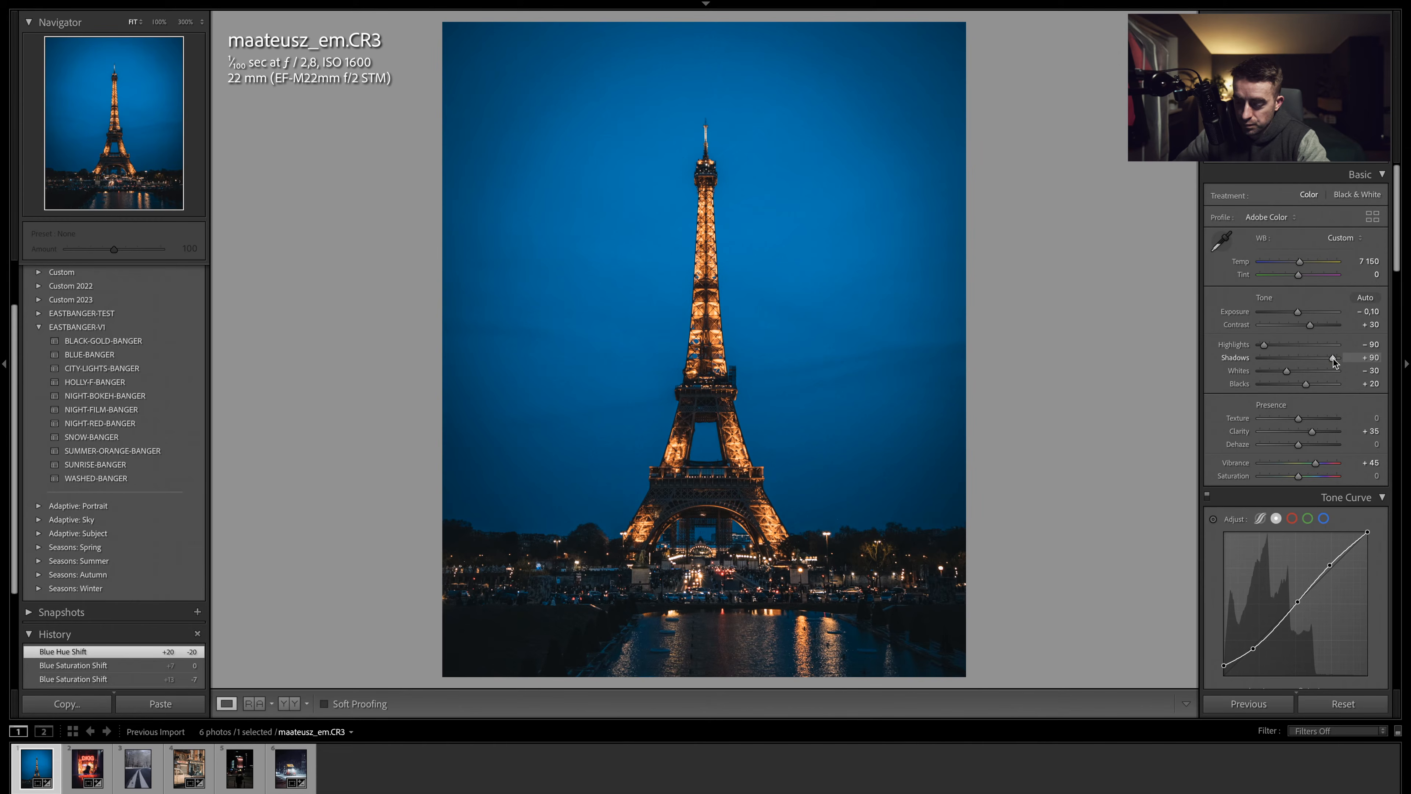
left_click_drag(1325, 358, 1327, 358)
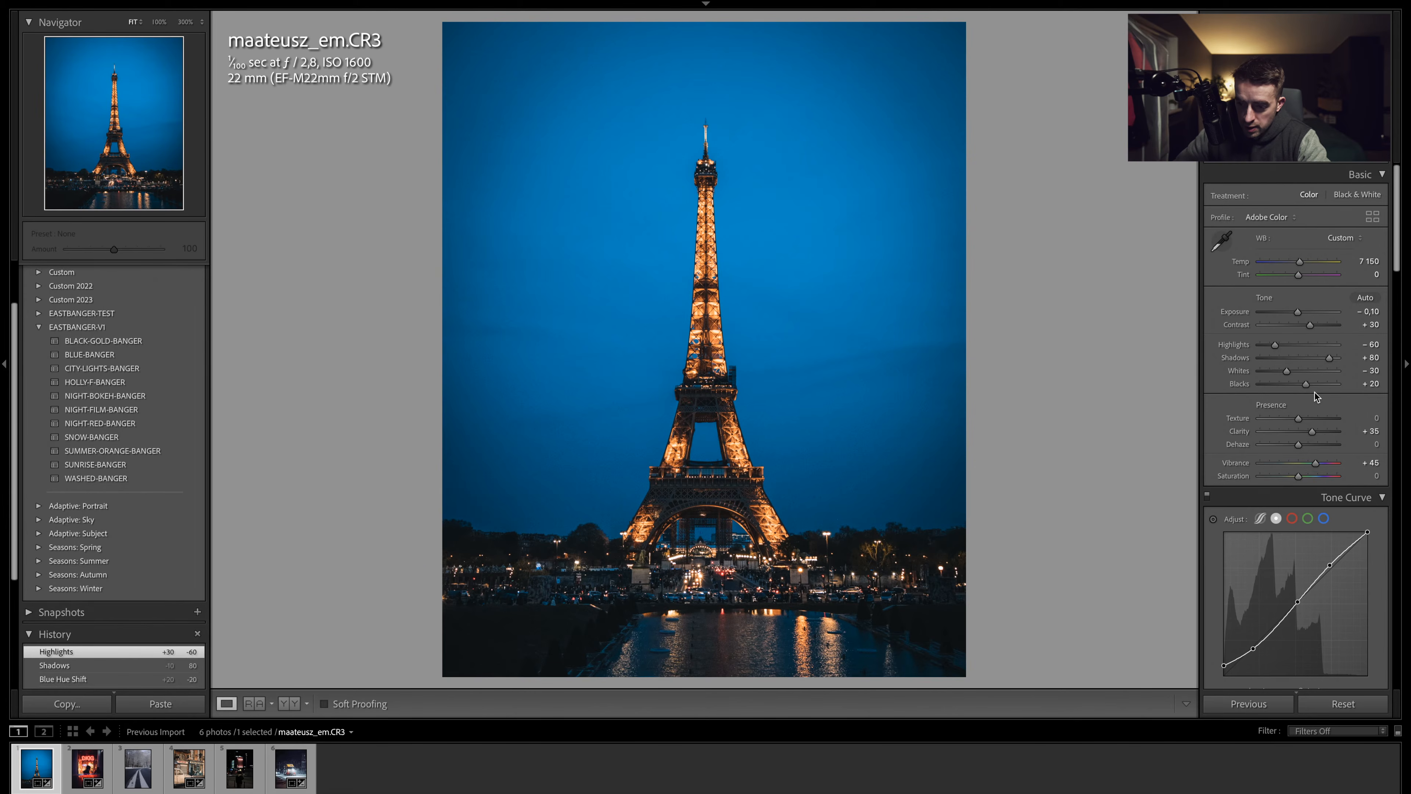
- Set the luminance noise reduction to 30
scroll(1313, 393, "down", 15)
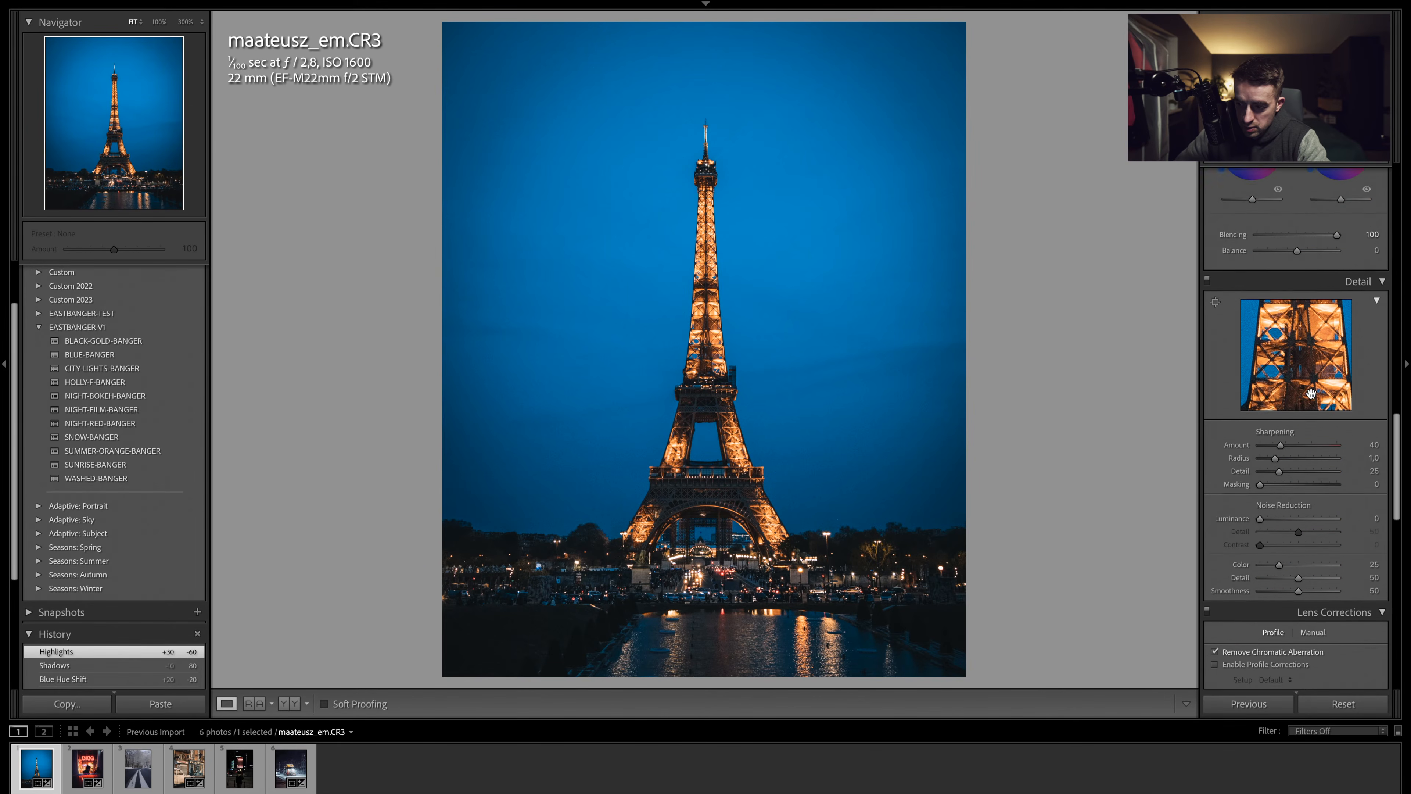
scroll(1311, 393, "down", 3)
left_click(1285, 421)
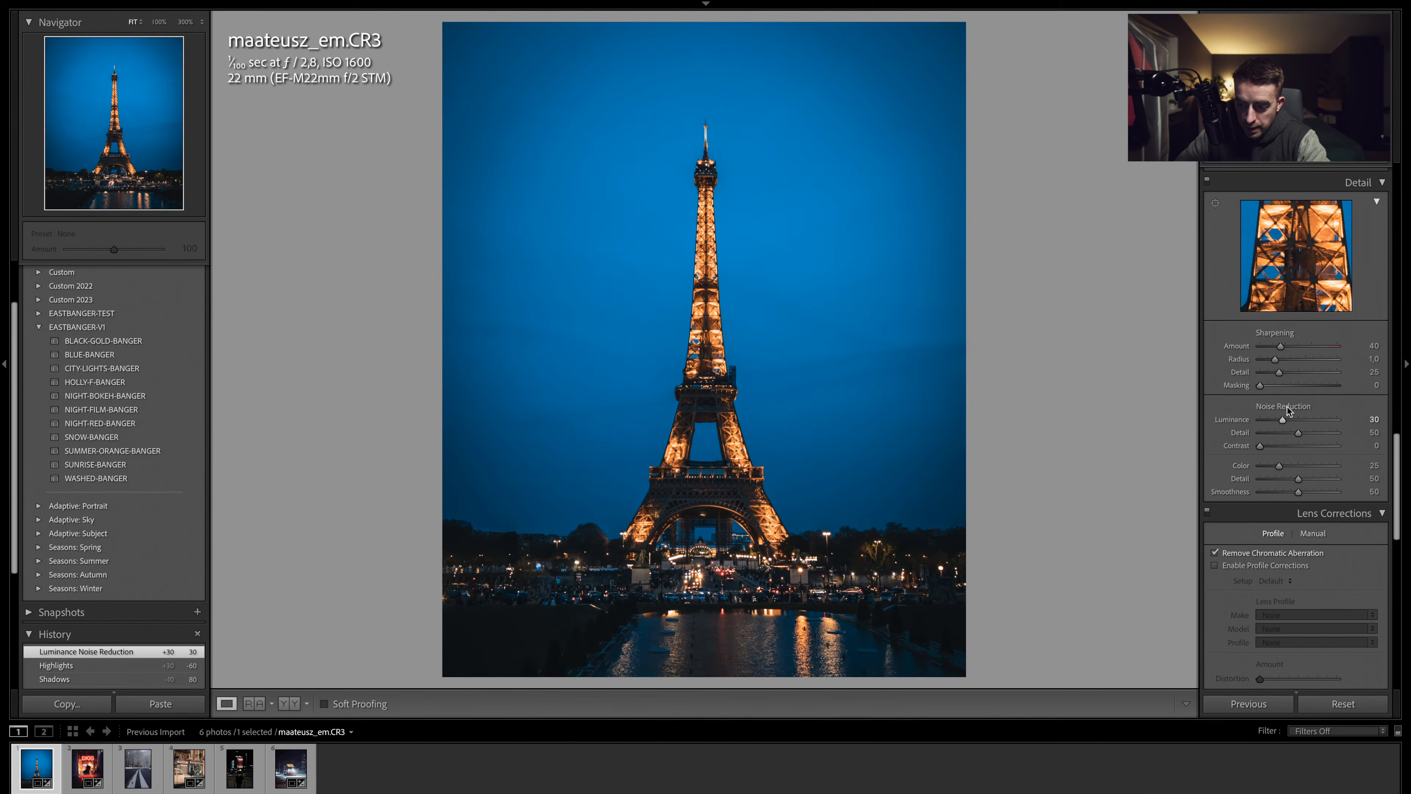
scroll(1289, 412, "down", 20)
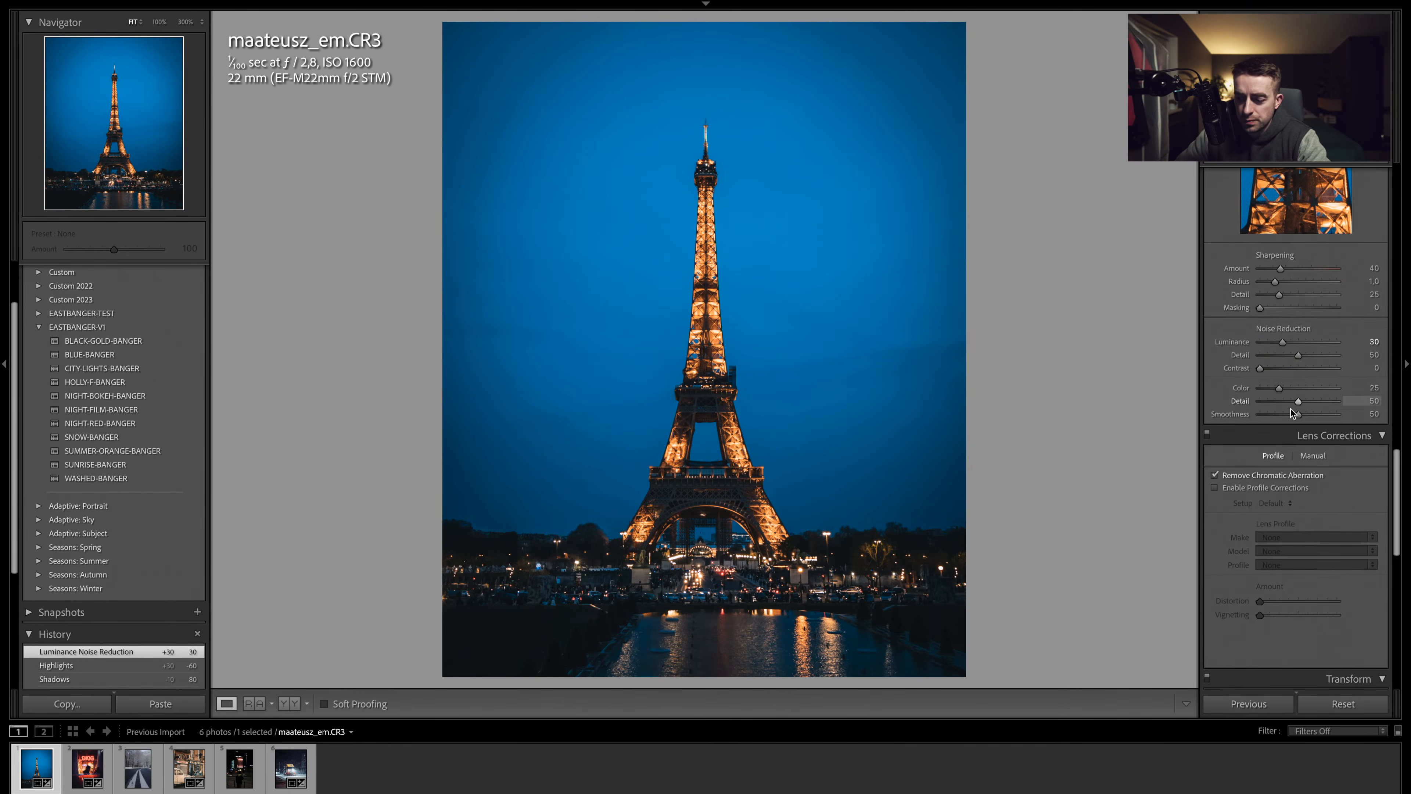
scroll(1291, 410, "up", 20)
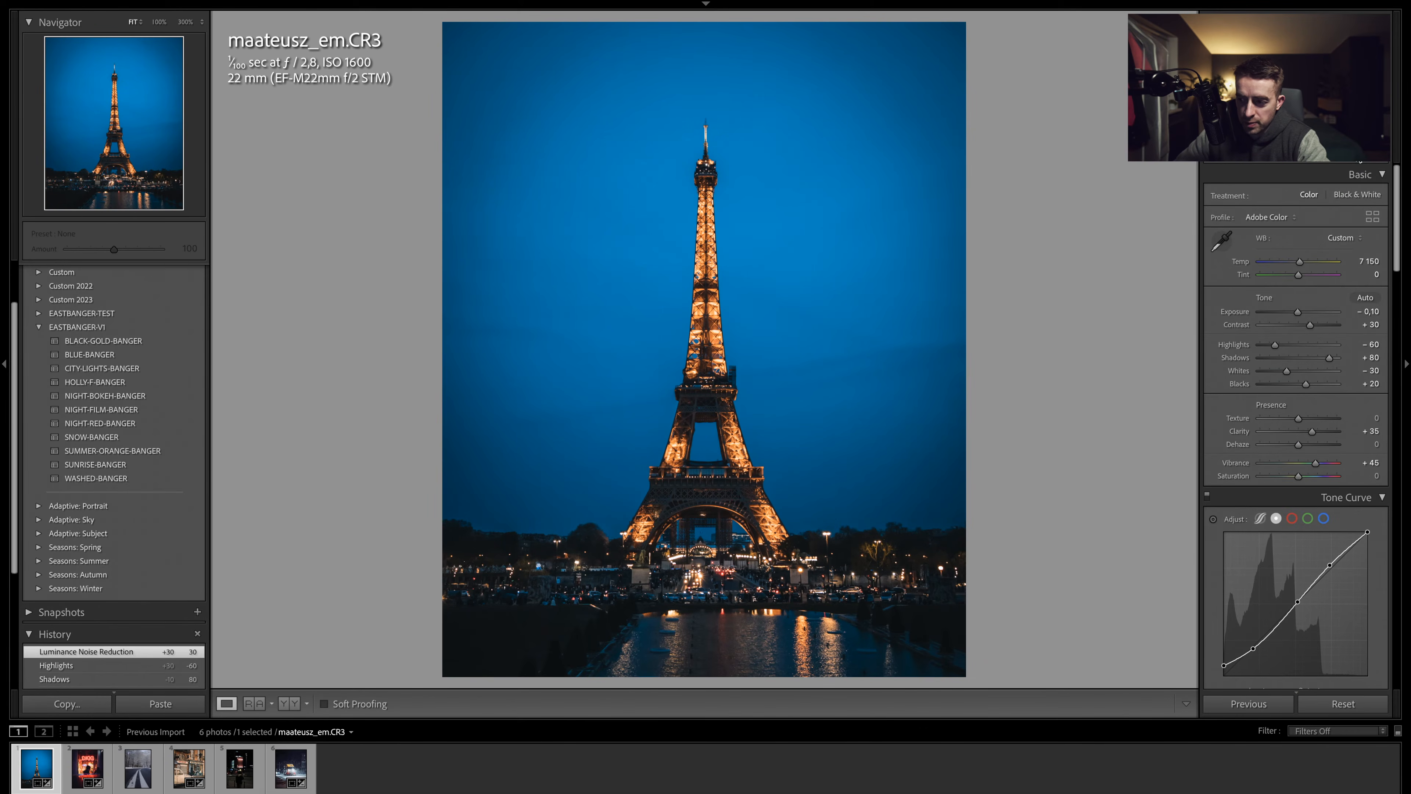
- Create an Objects mask selecting the Eiffel Tower and set its exposure to 0.33 and clarity to 30
left_click(1361, 170)
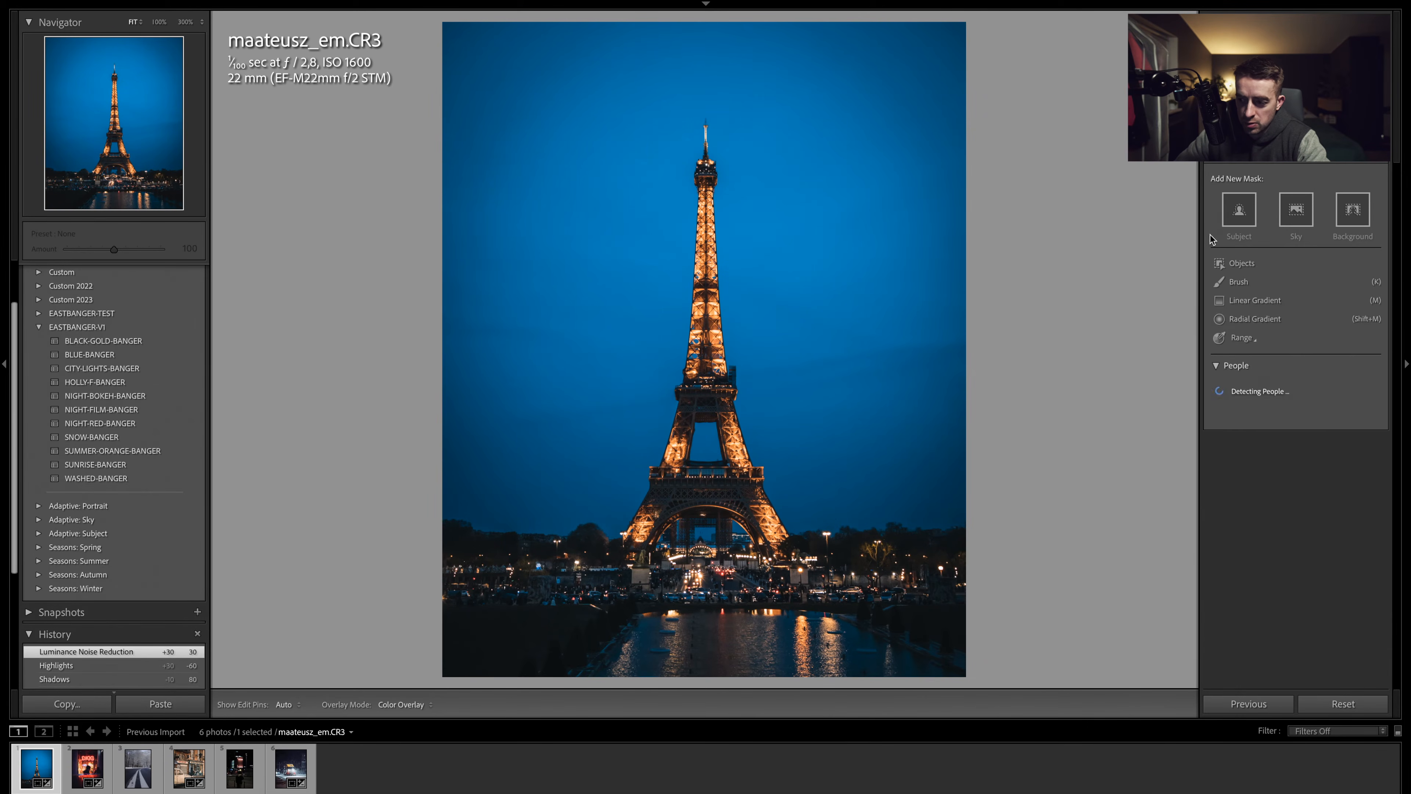
left_click(1242, 262)
left_click_drag(638, 102, 784, 558)
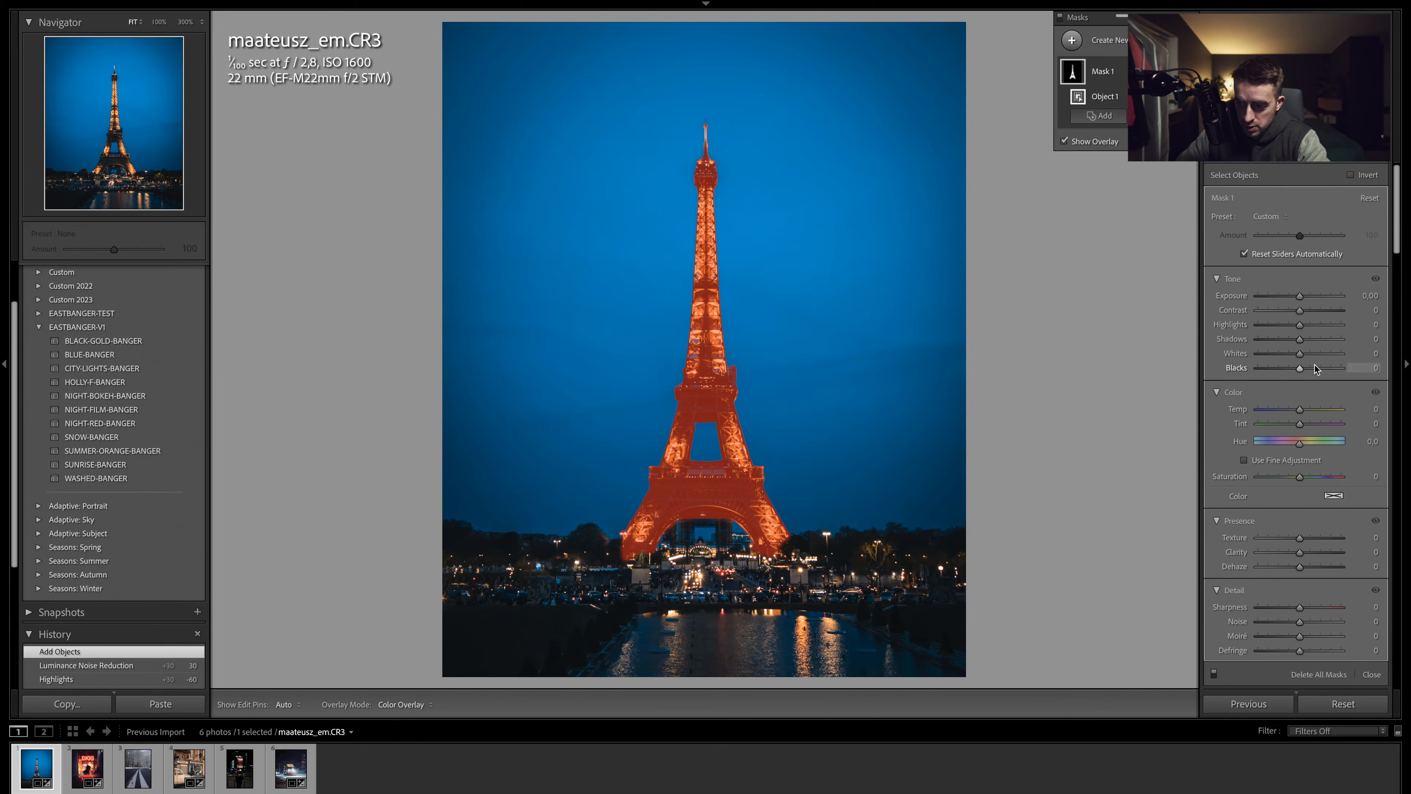
left_click_drag(1300, 296, 1306, 295)
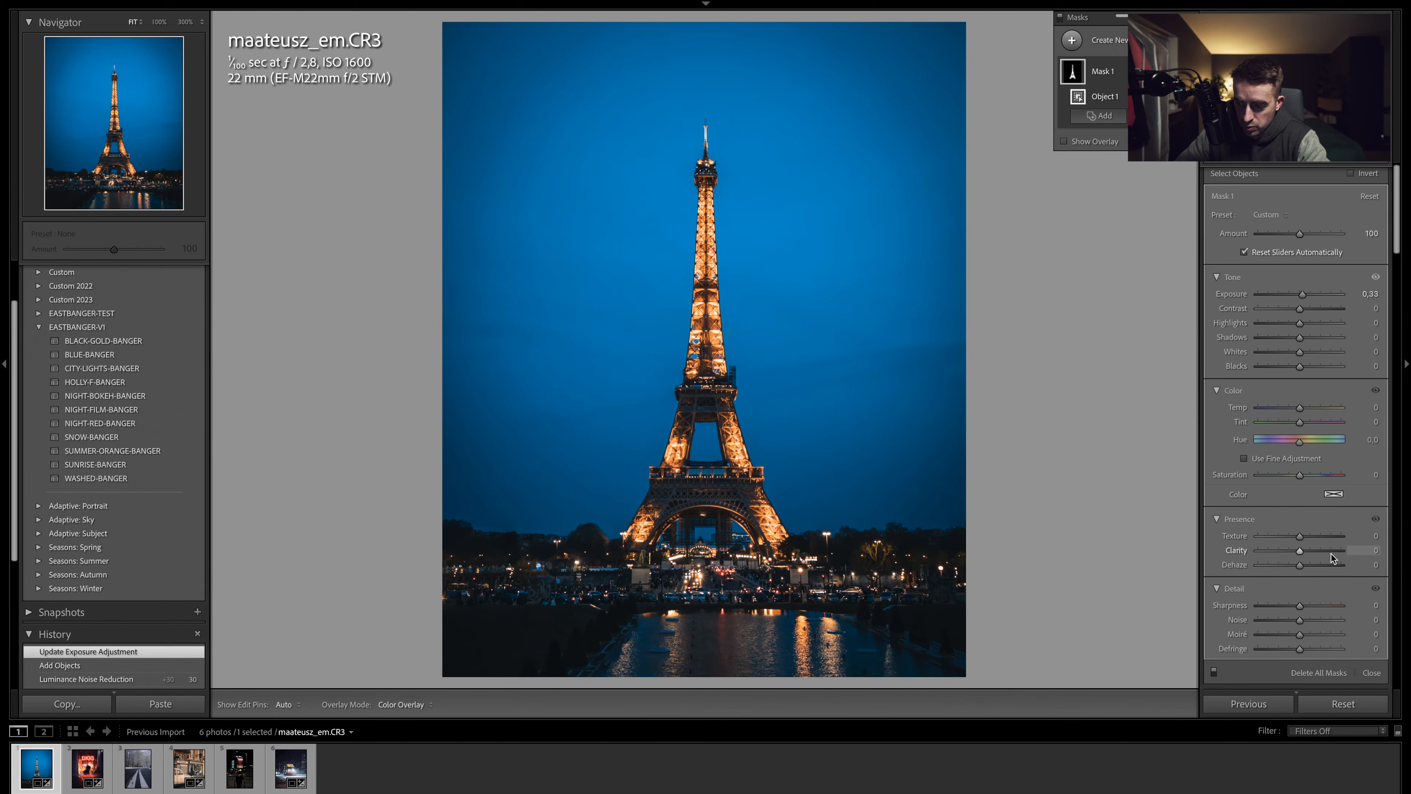
left_click_drag(1319, 551, 1312, 552)
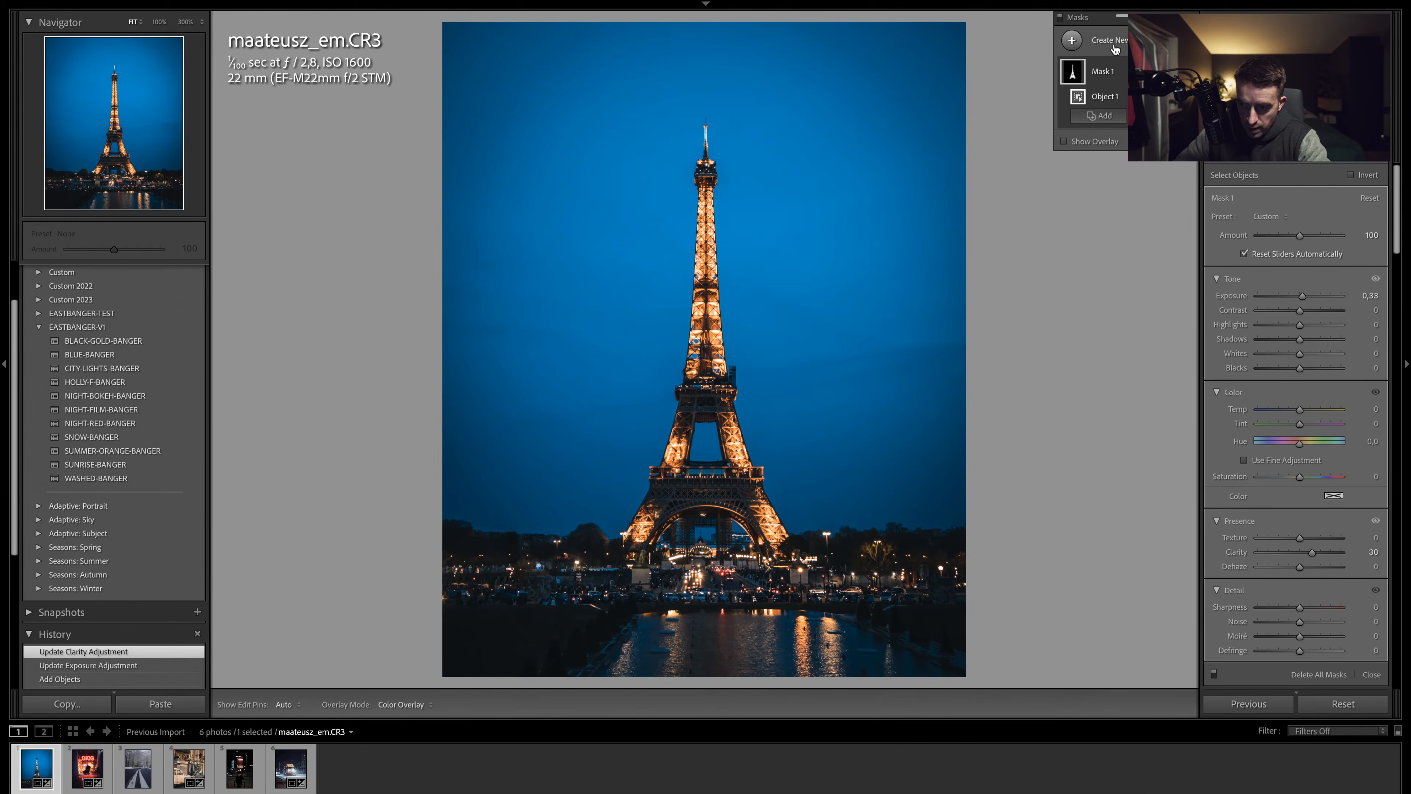
- Add a linear gradient mask rising from the bottom edge over the foreground and set its exposure to -0.73
left_click(1115, 49)
left_click(1151, 186)
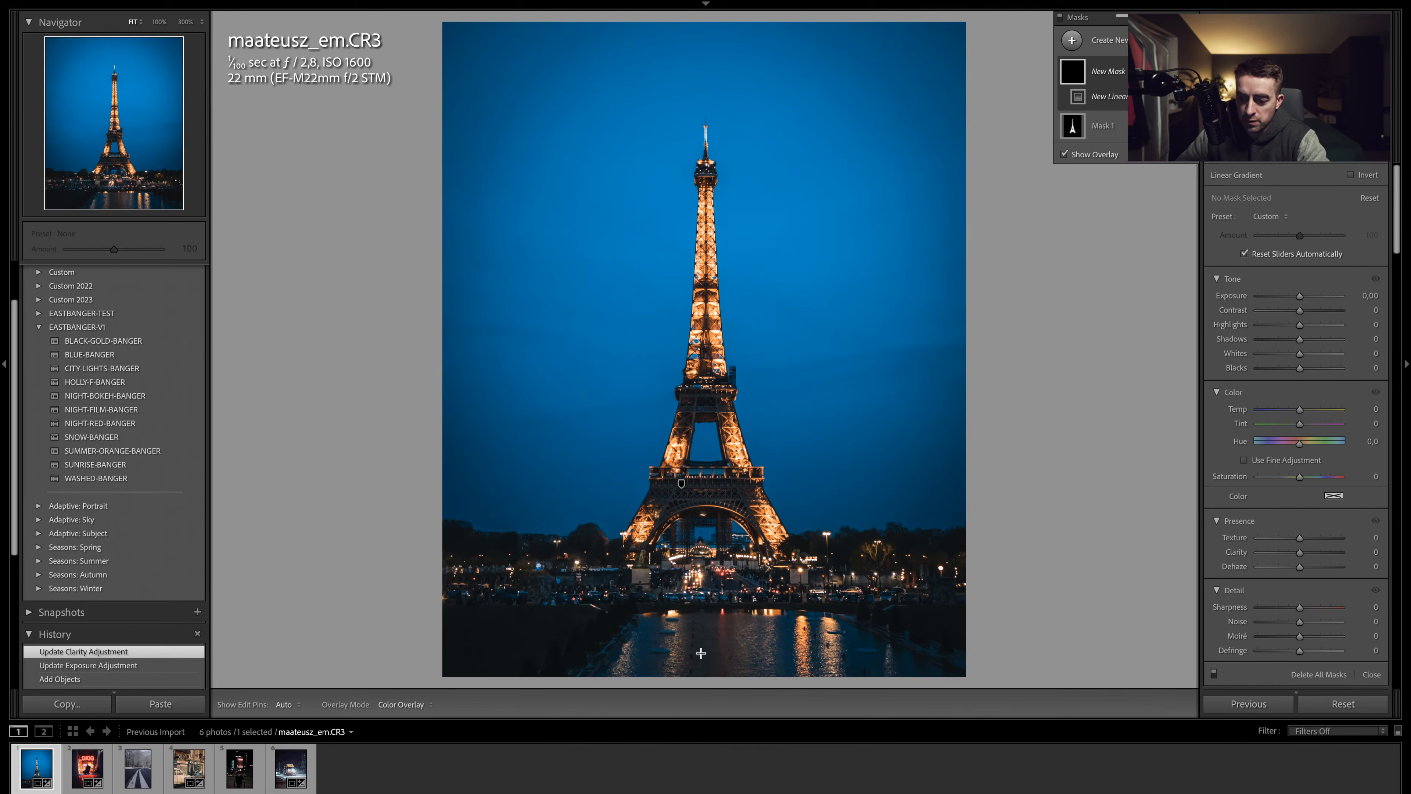
left_click_drag(703, 655, 704, 548)
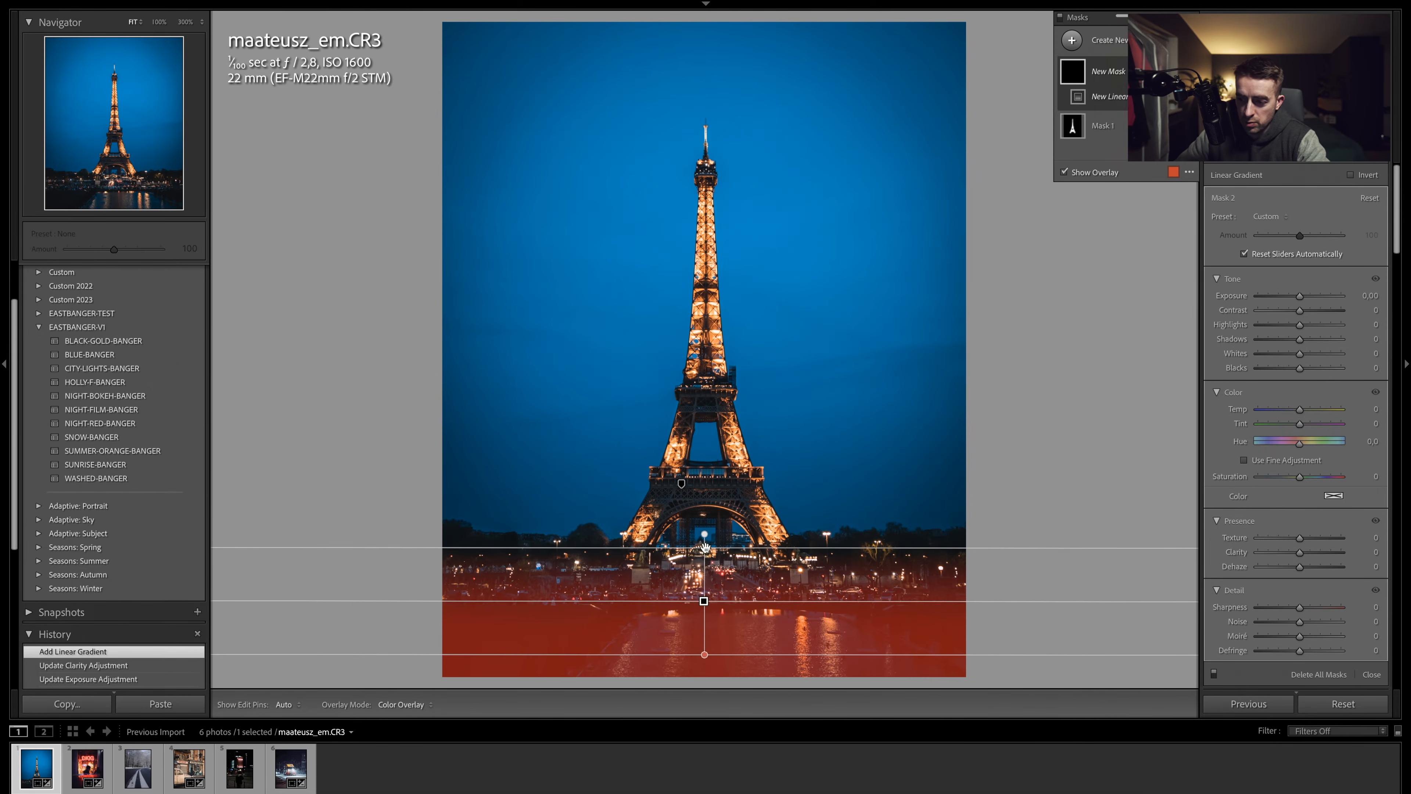
left_click_drag(1299, 296, 1291, 299)
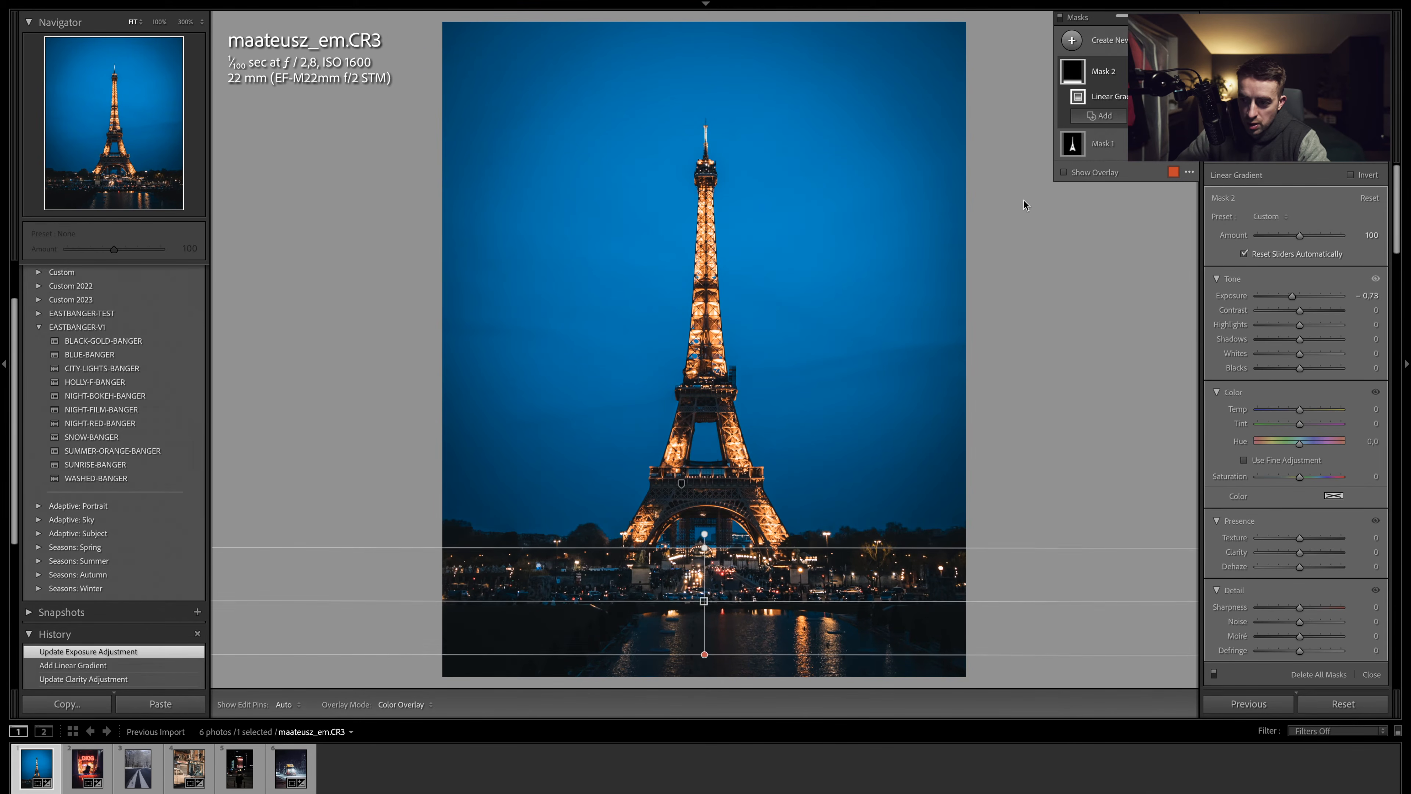
- Create a Select Background mask, subtract the Eiffel Tower using an Objects selection, and set its exposure to -0.30
left_click(1111, 39)
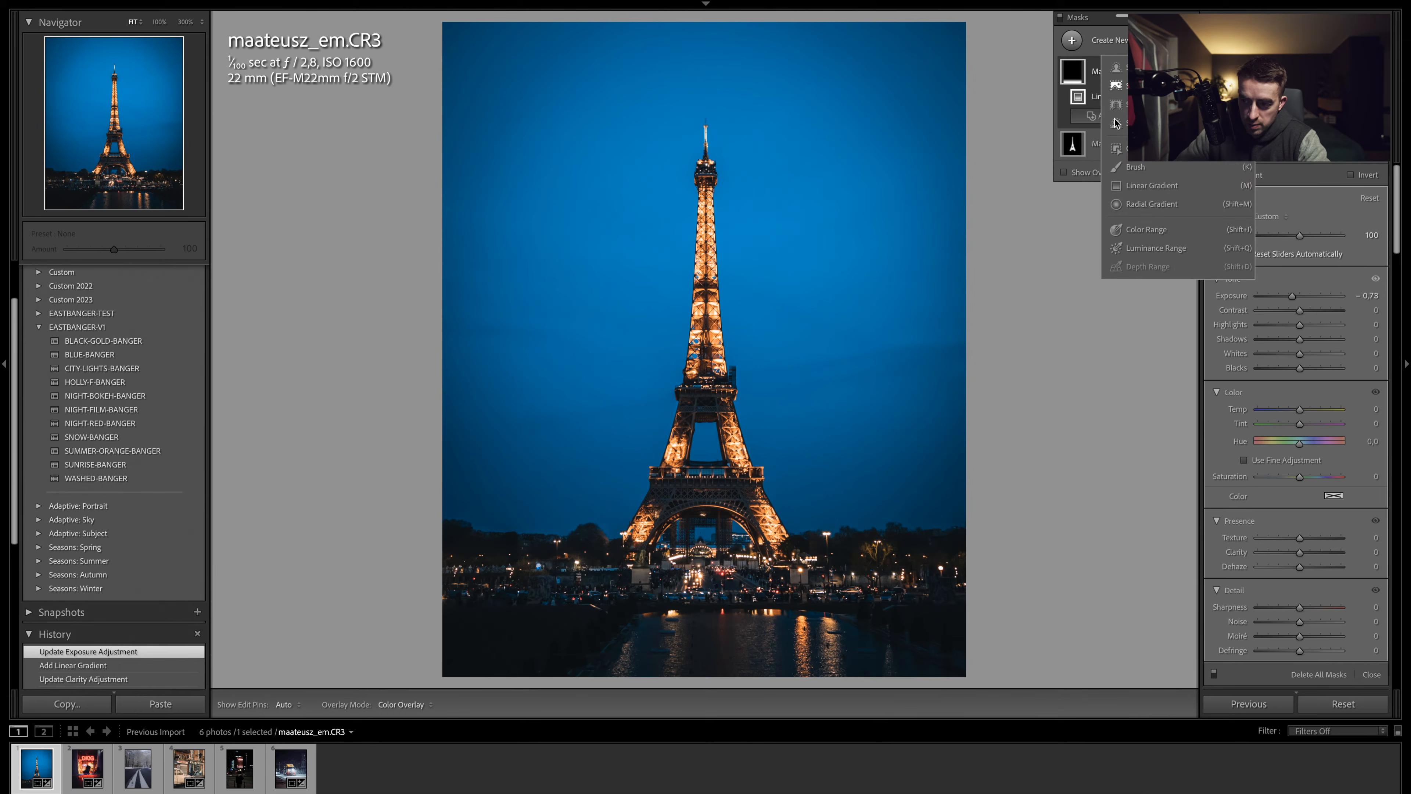
left_click(1137, 104)
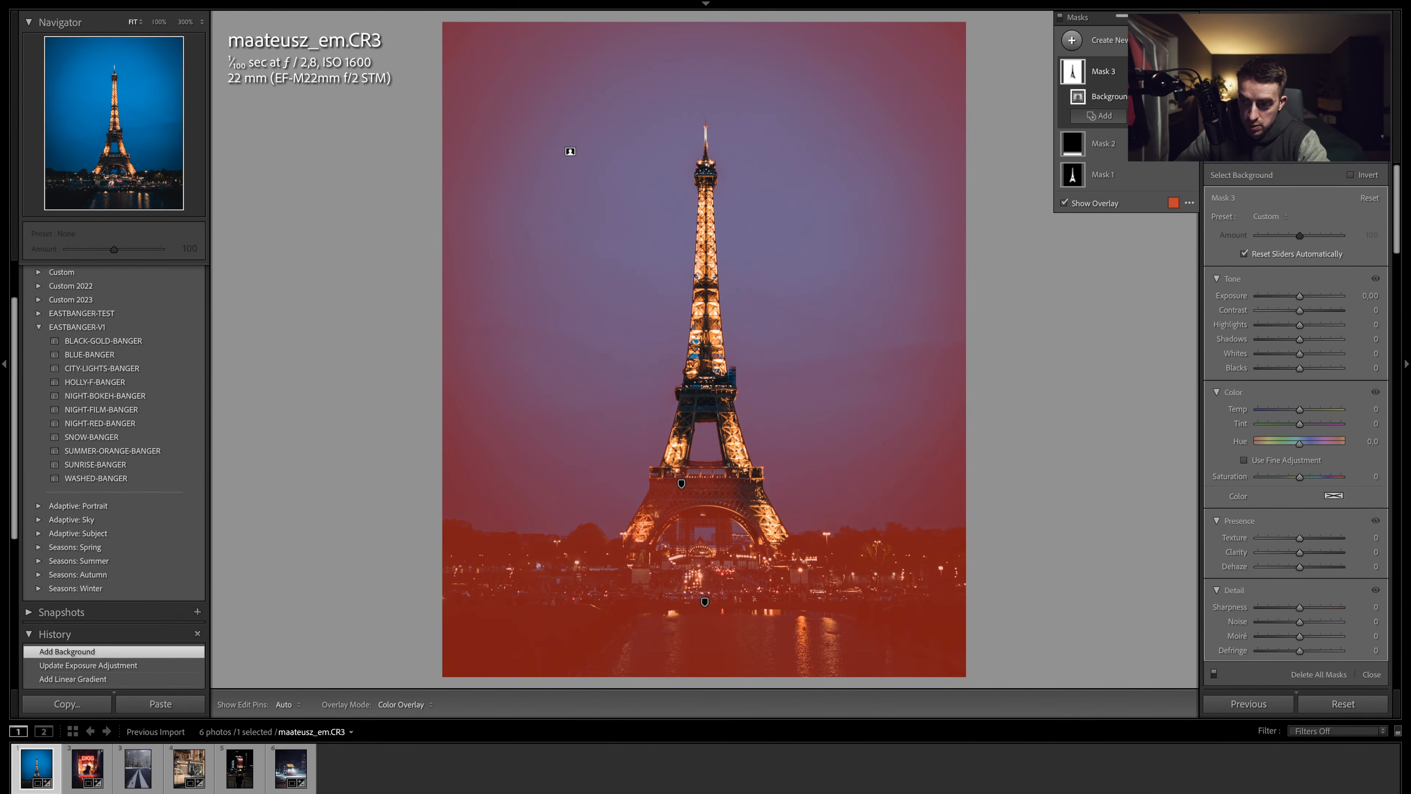
left_click(1160, 116)
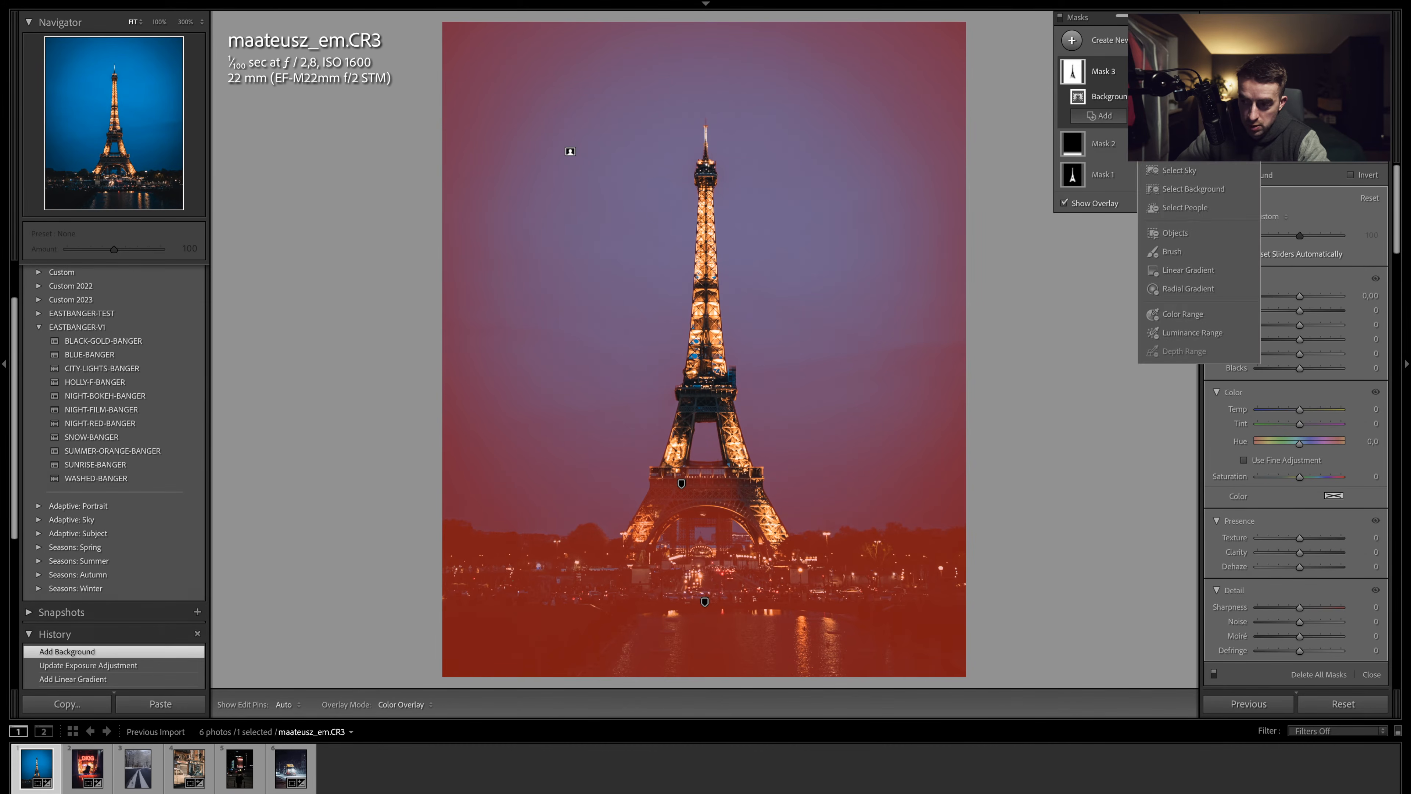
left_click(1175, 233)
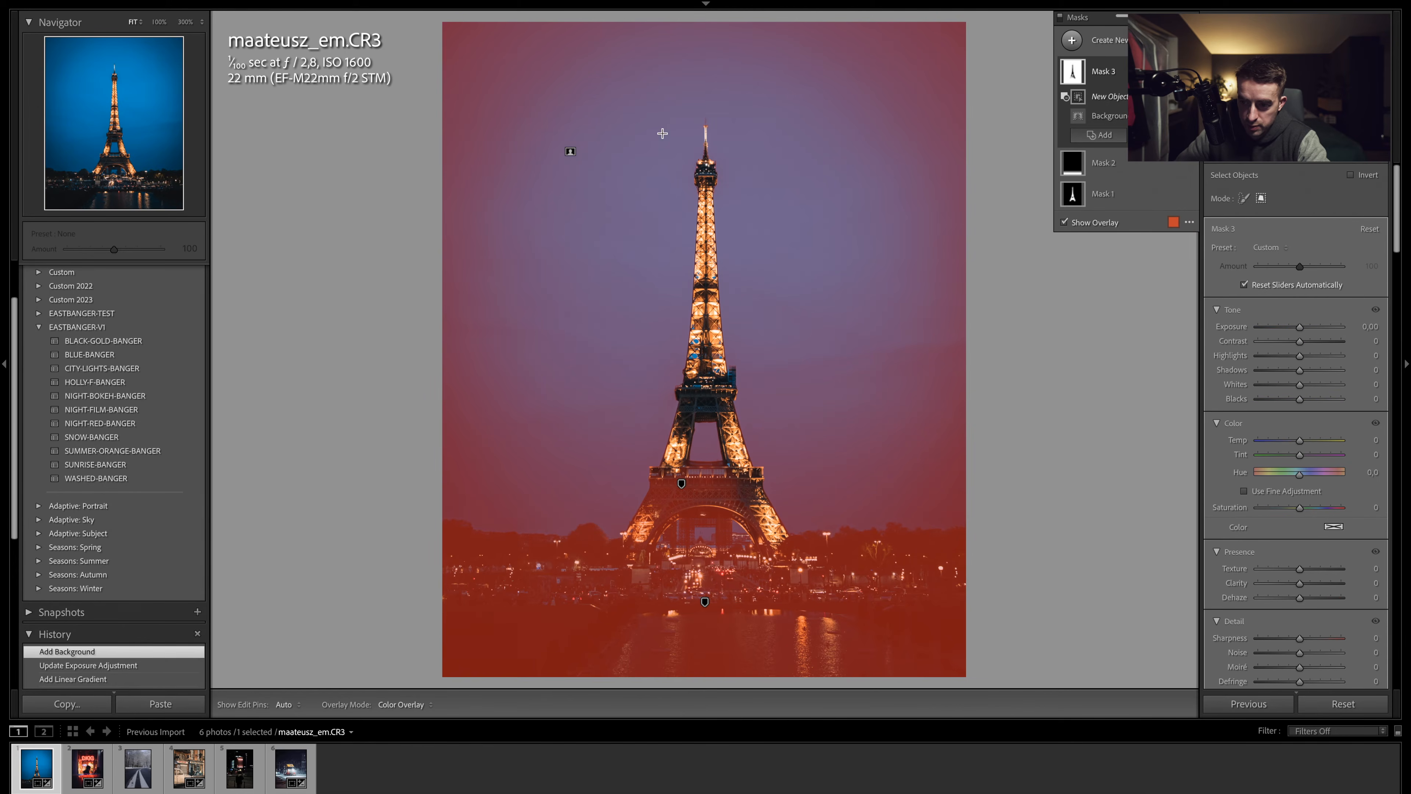
left_click_drag(613, 103, 800, 563)
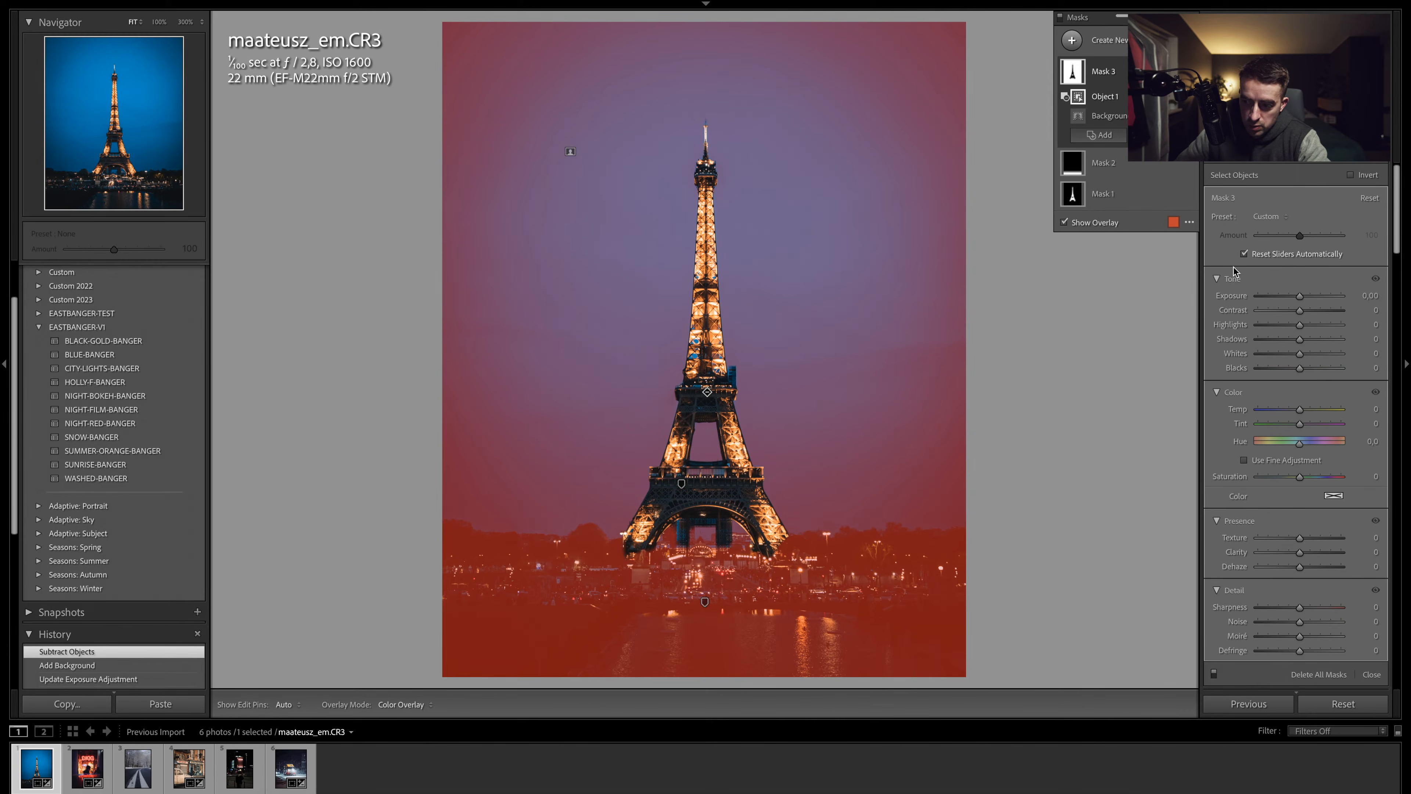
left_click_drag(1299, 296, 1298, 299)
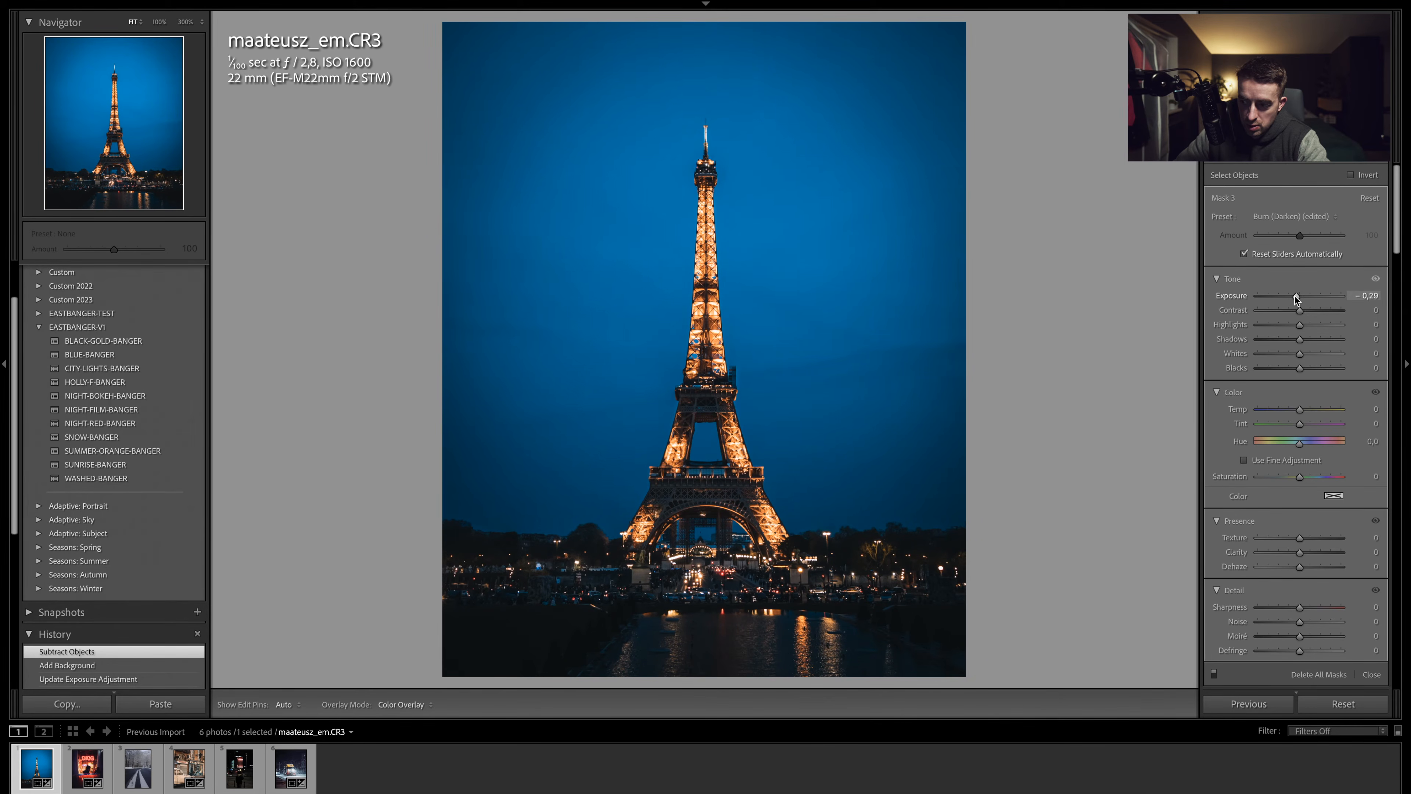
left_click_drag(1295, 299, 1295, 299)
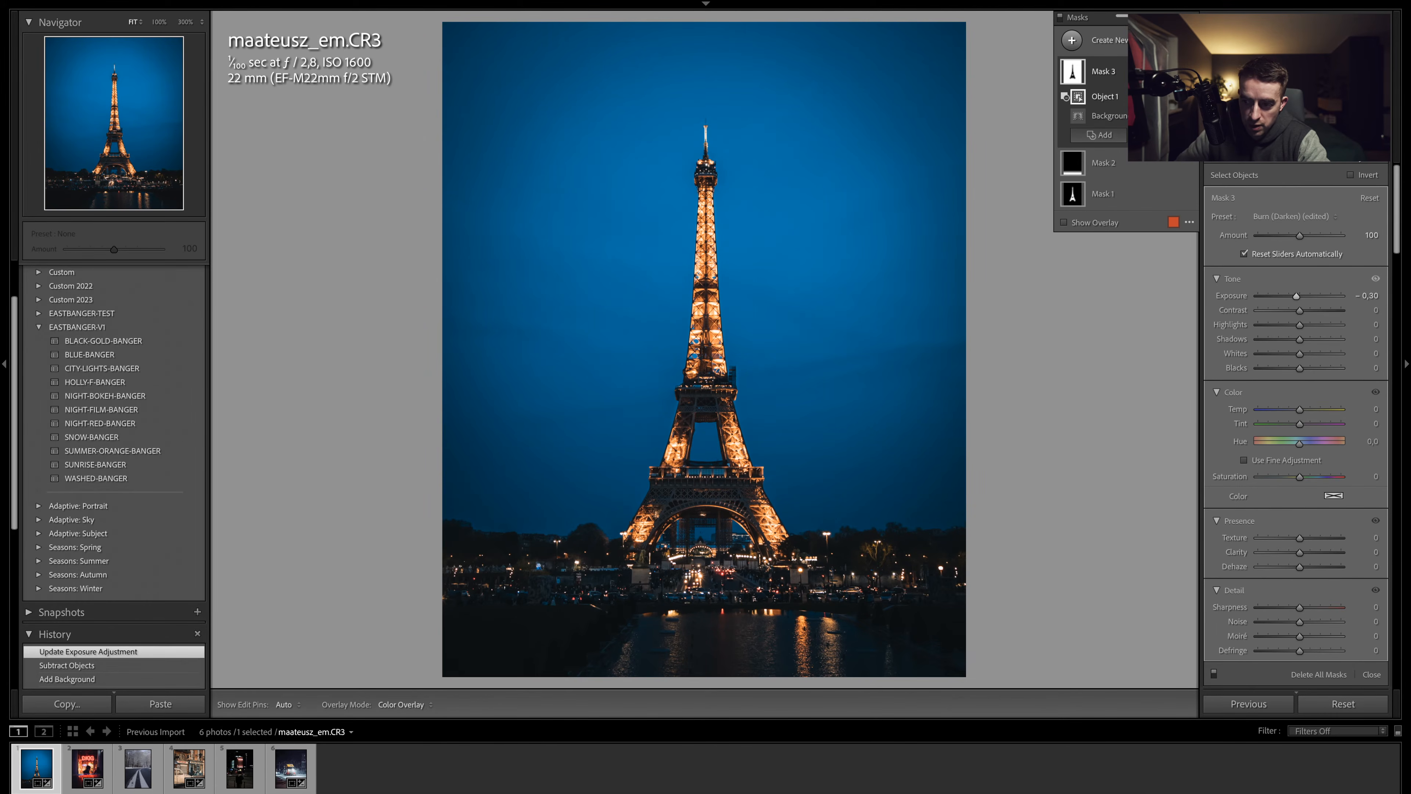
left_click(1358, 152)
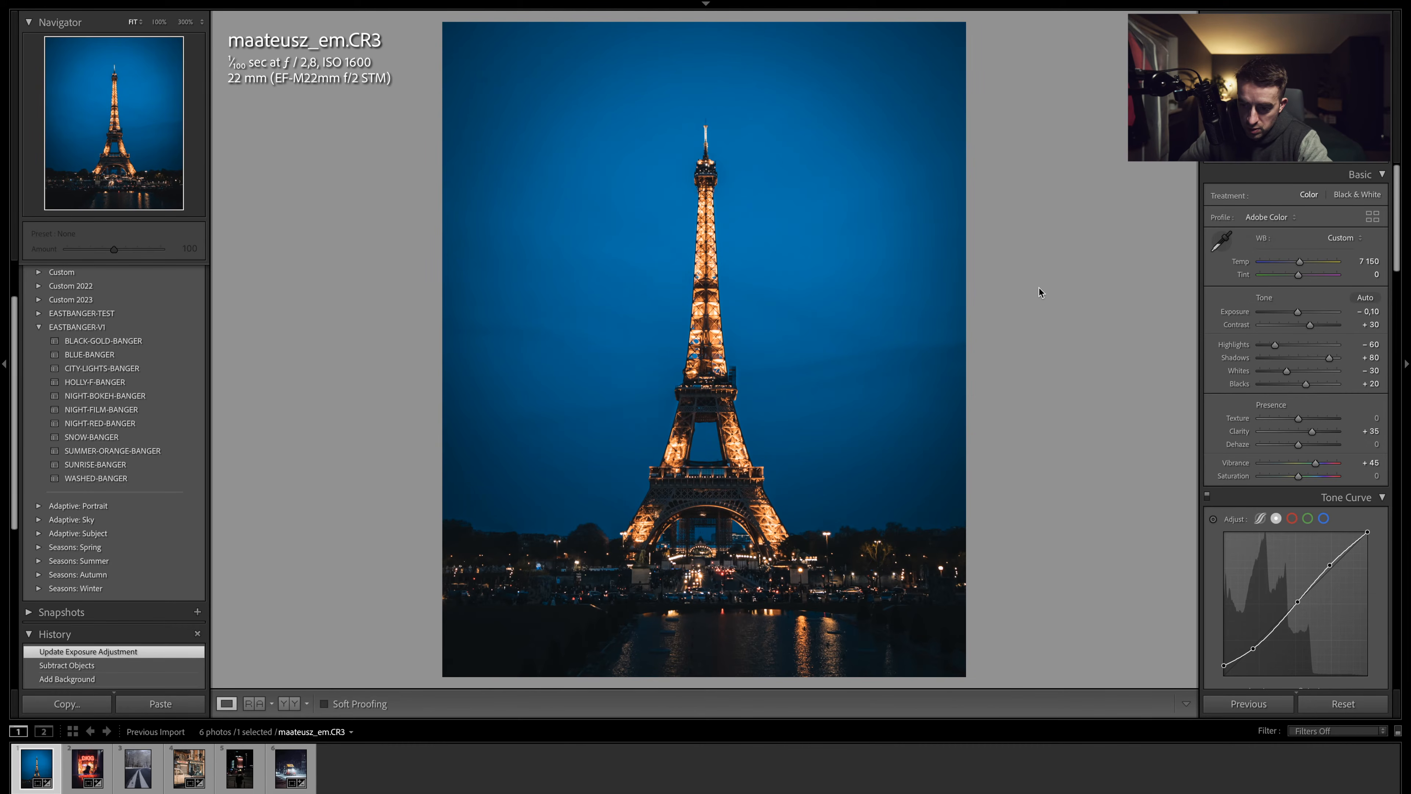
- Toggle between the before and after views to compare the edited Eiffel Tower photo
key("backslash")
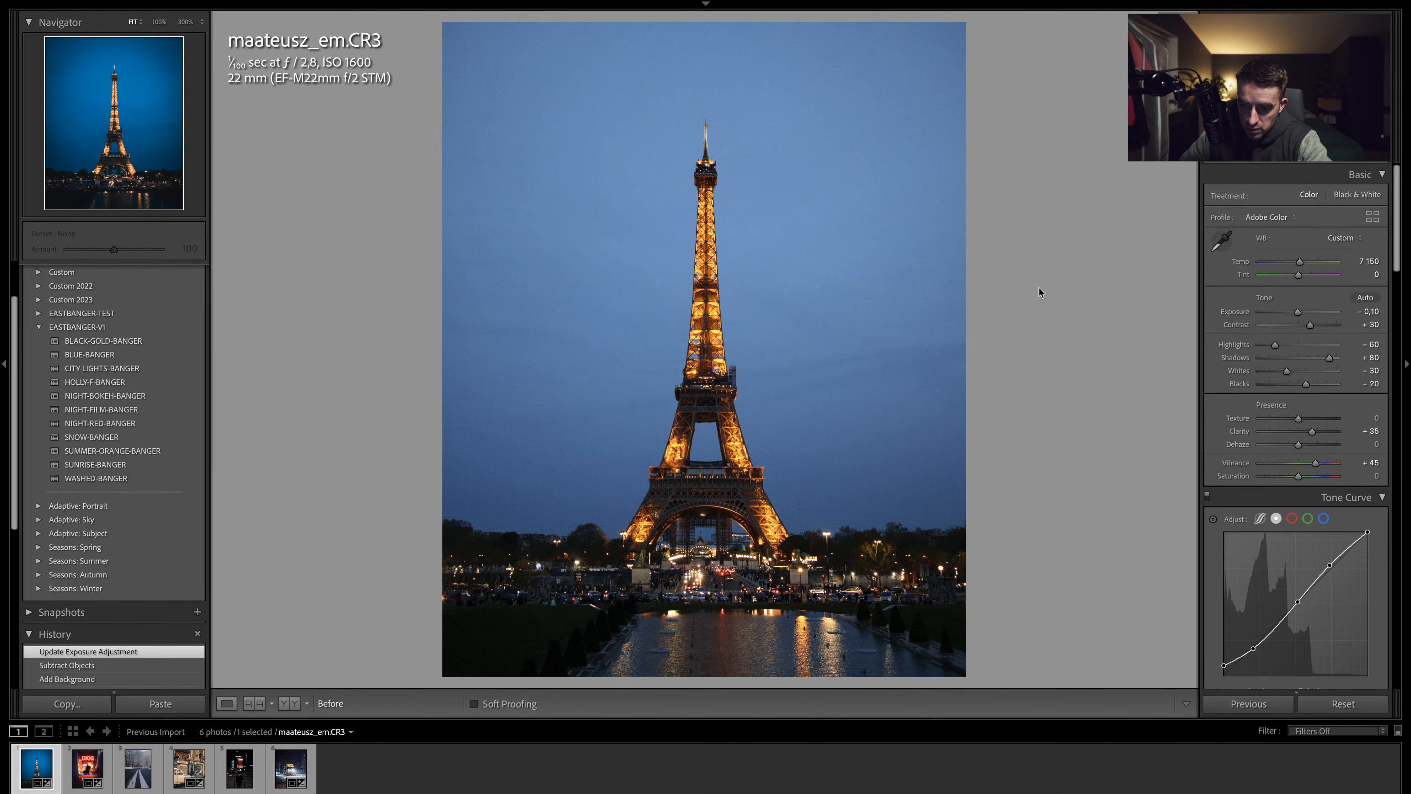
key("backslash")
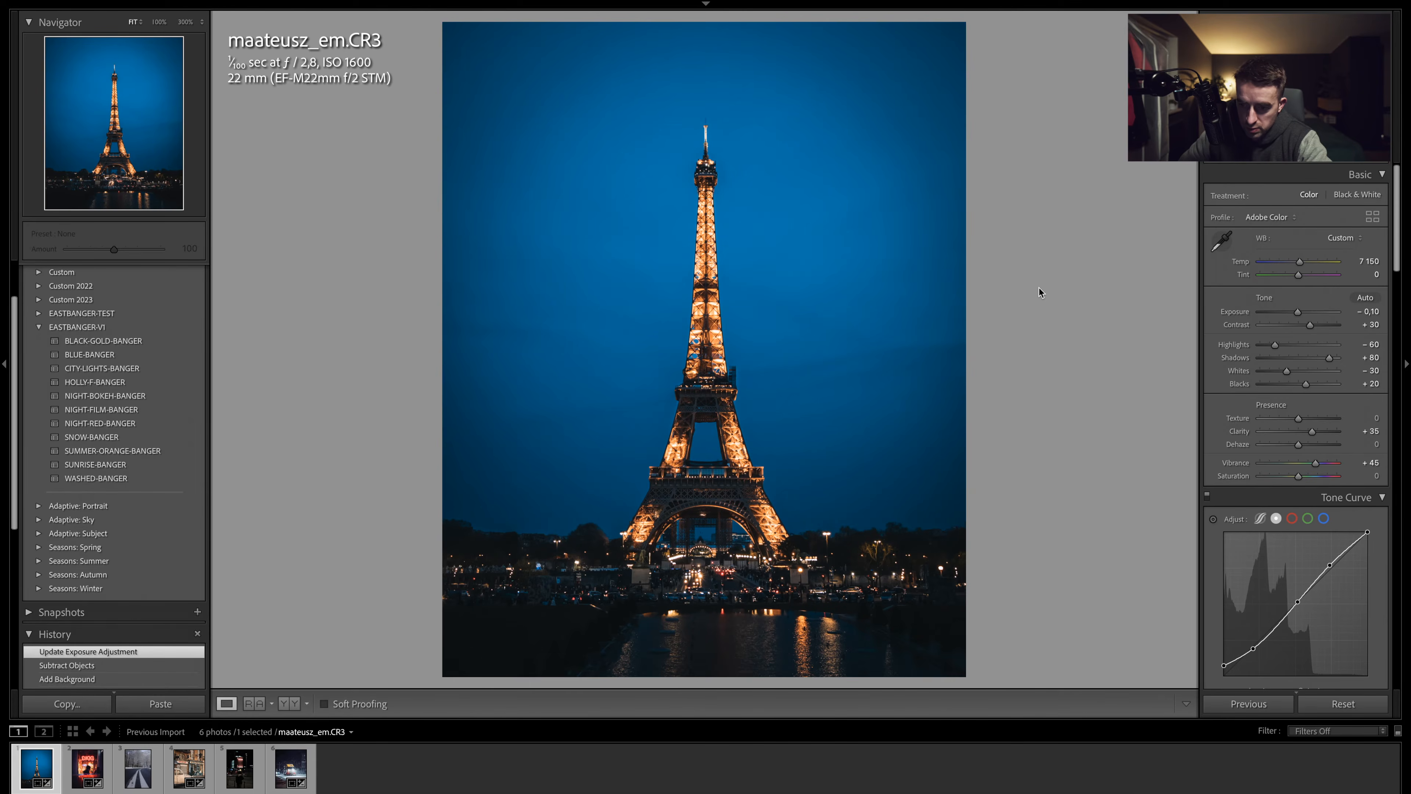
key("backslash")
key("backslash")
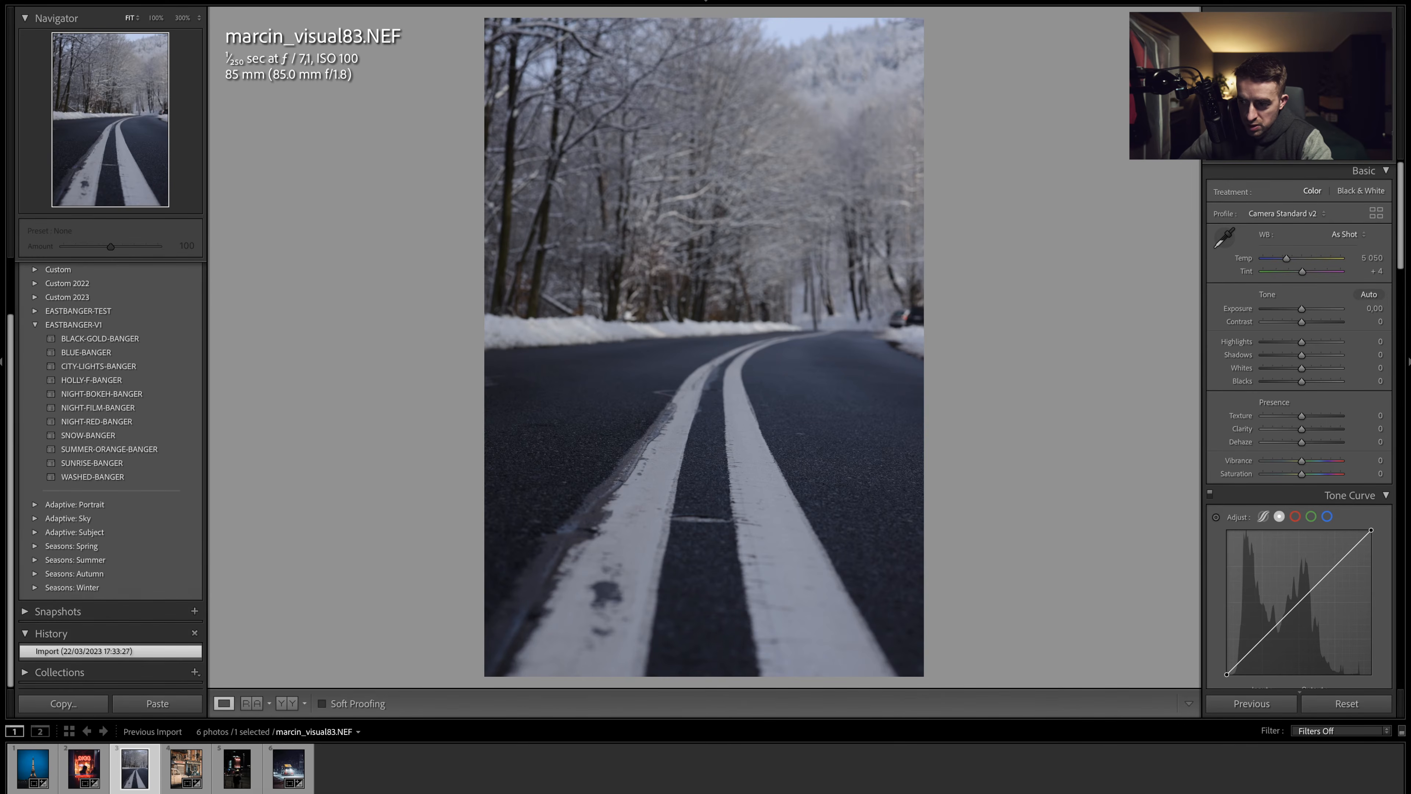
- Crop the snowy road photo to a 4 x 5 ratio, repositioning the frame, and undo the last crop adjustment
key("r")
left_click(1341, 195)
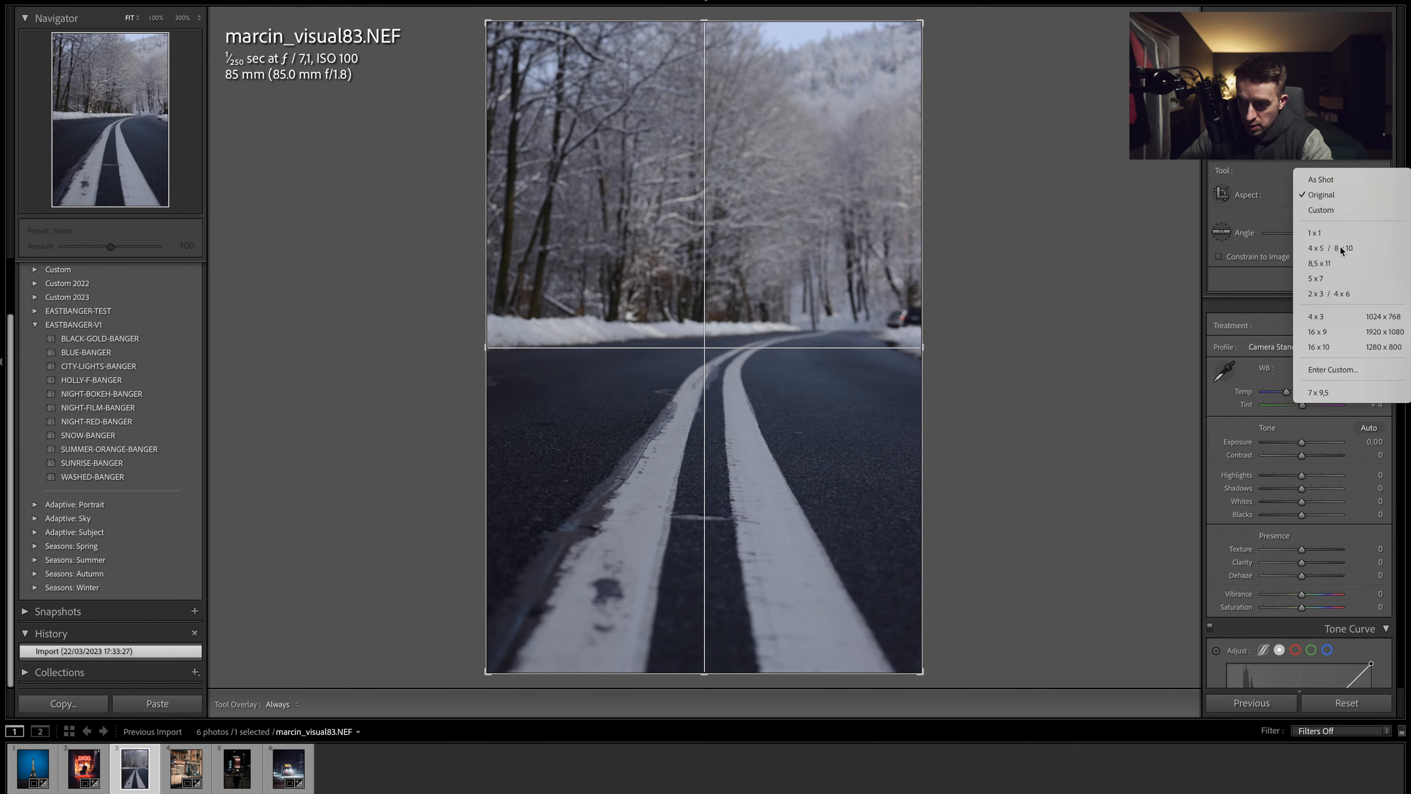
left_click(1341, 247)
left_click_drag(794, 256, 794, 323)
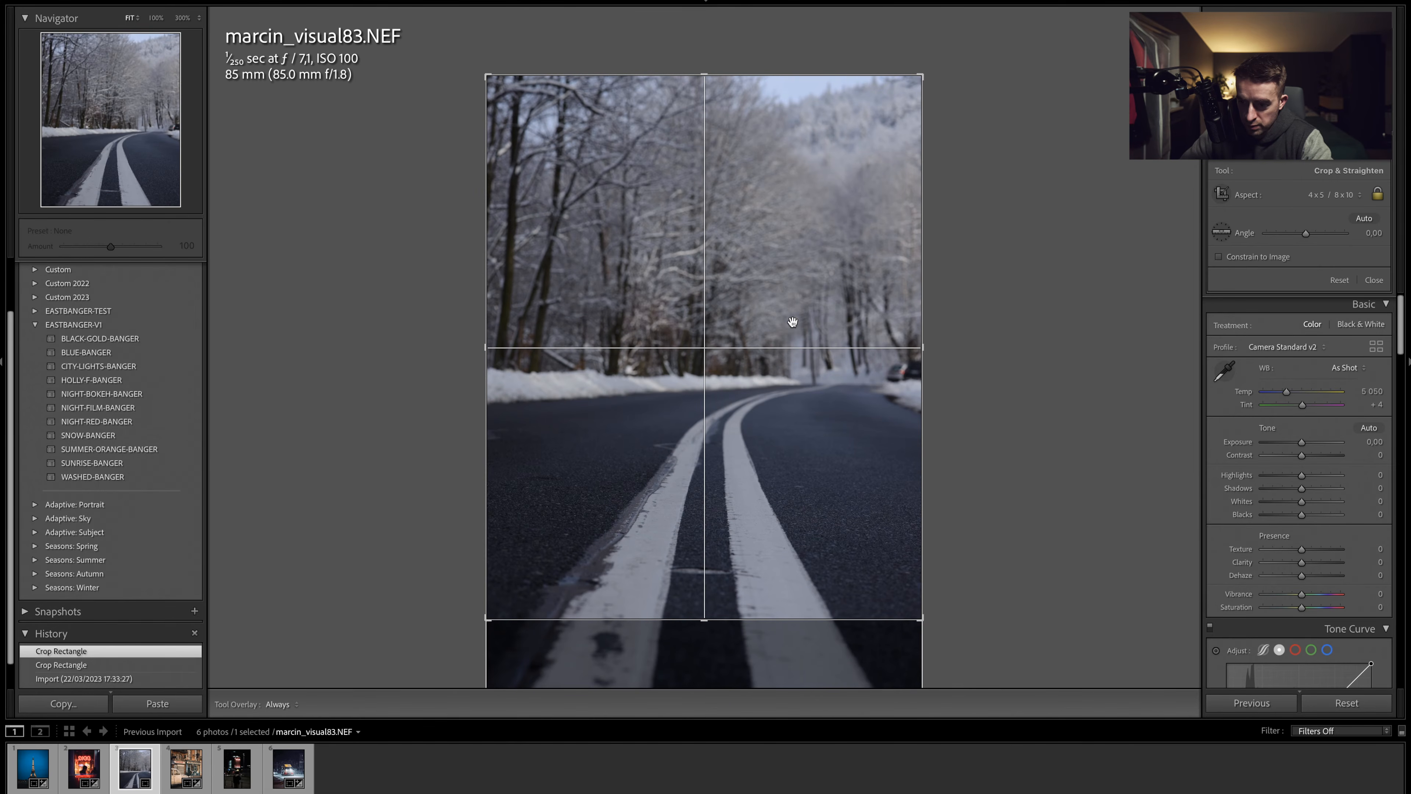
left_click_drag(797, 198, 798, 238)
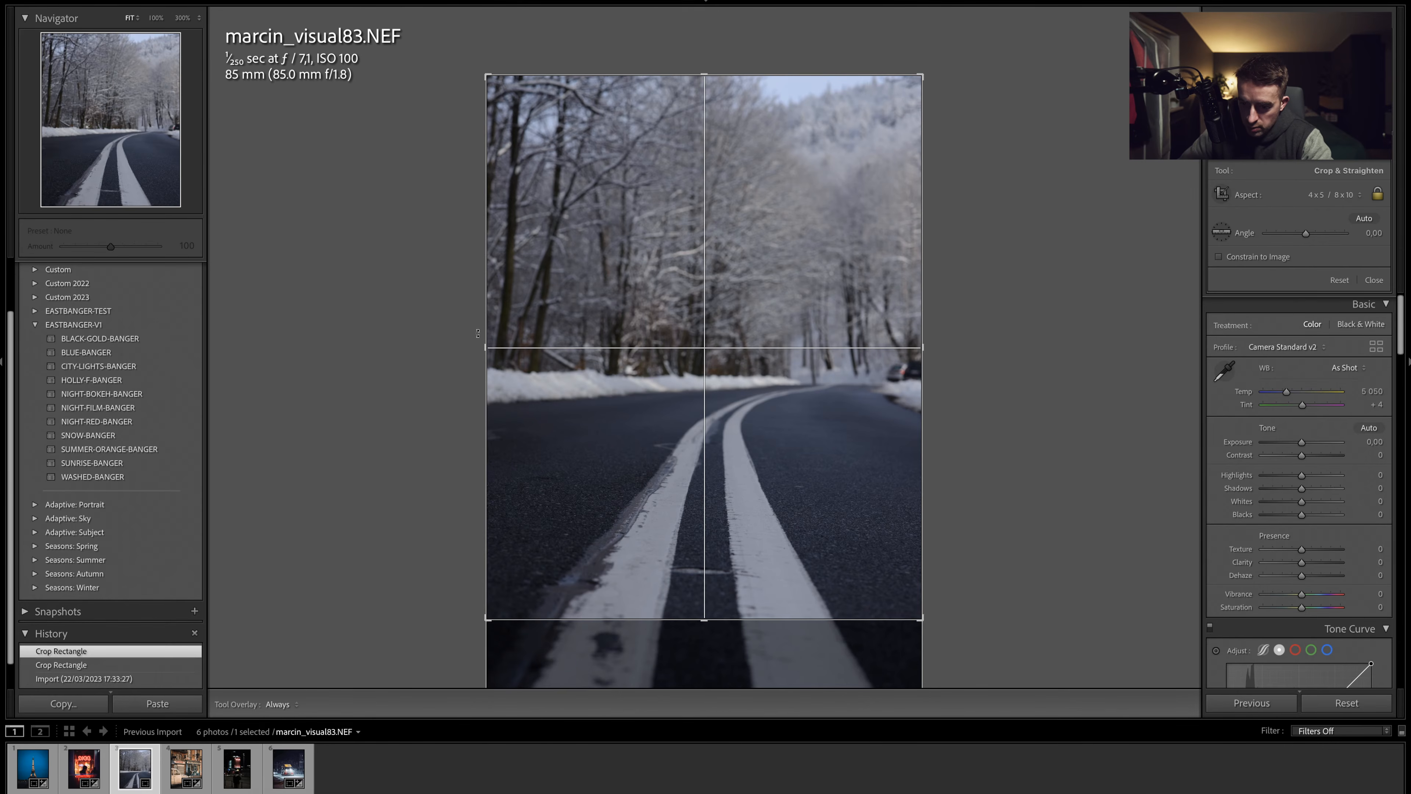
left_click_drag(478, 332, 486, 340)
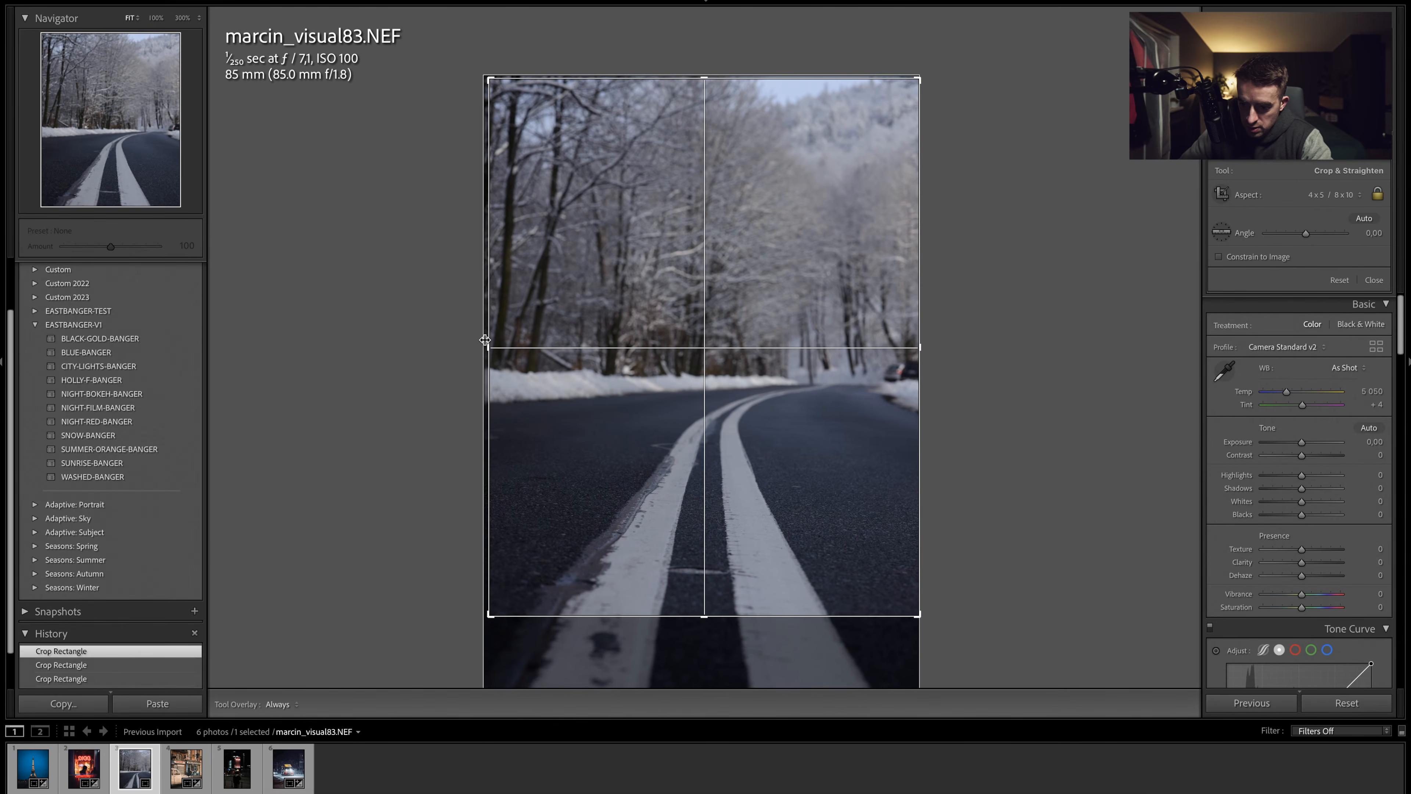
key("Return")
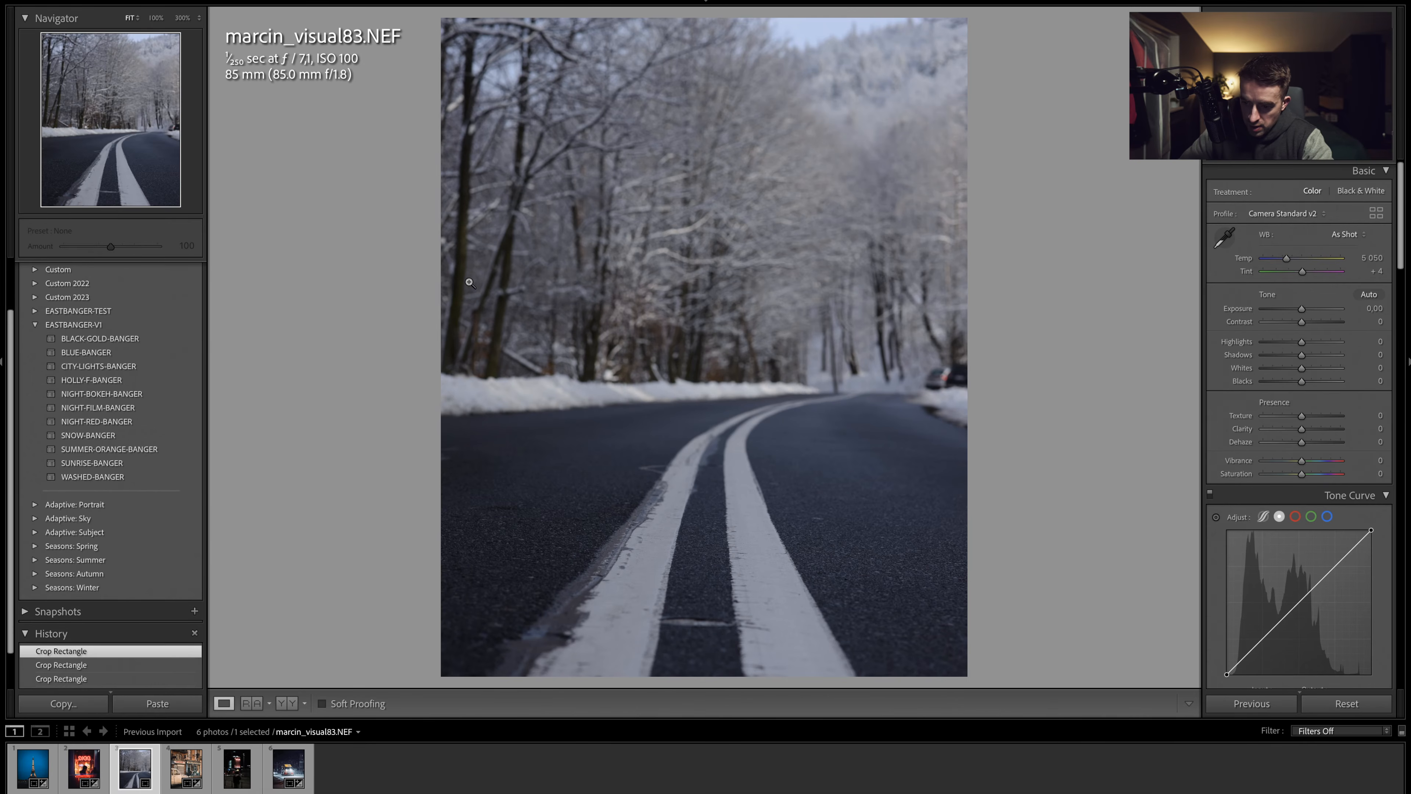
key("ctrl+z")
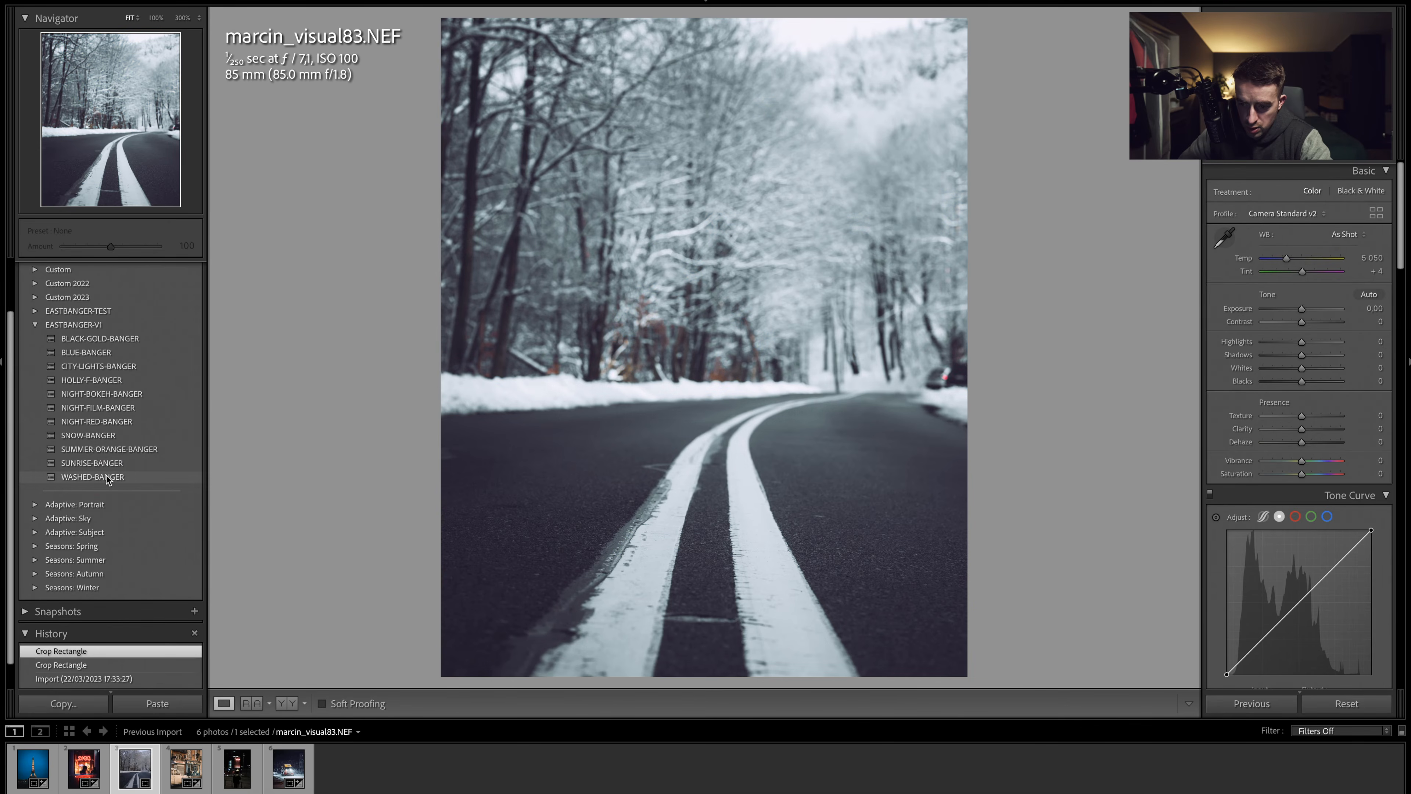
- Apply the HOLLY-F-BANGER preset to the road photo after undoing a trial of WASHED-BANGER
left_click(107, 482)
key("ctrl+z")
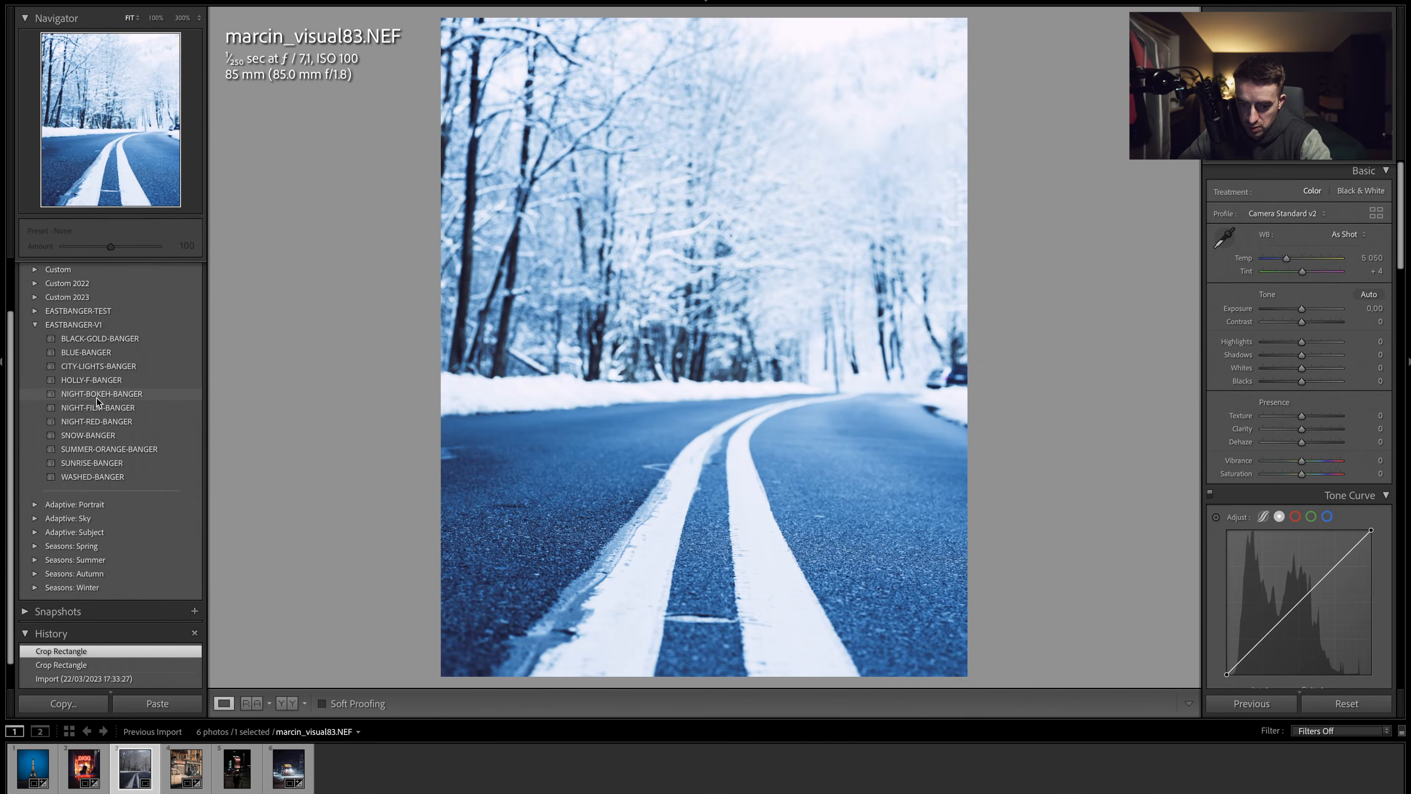
left_click(91, 381)
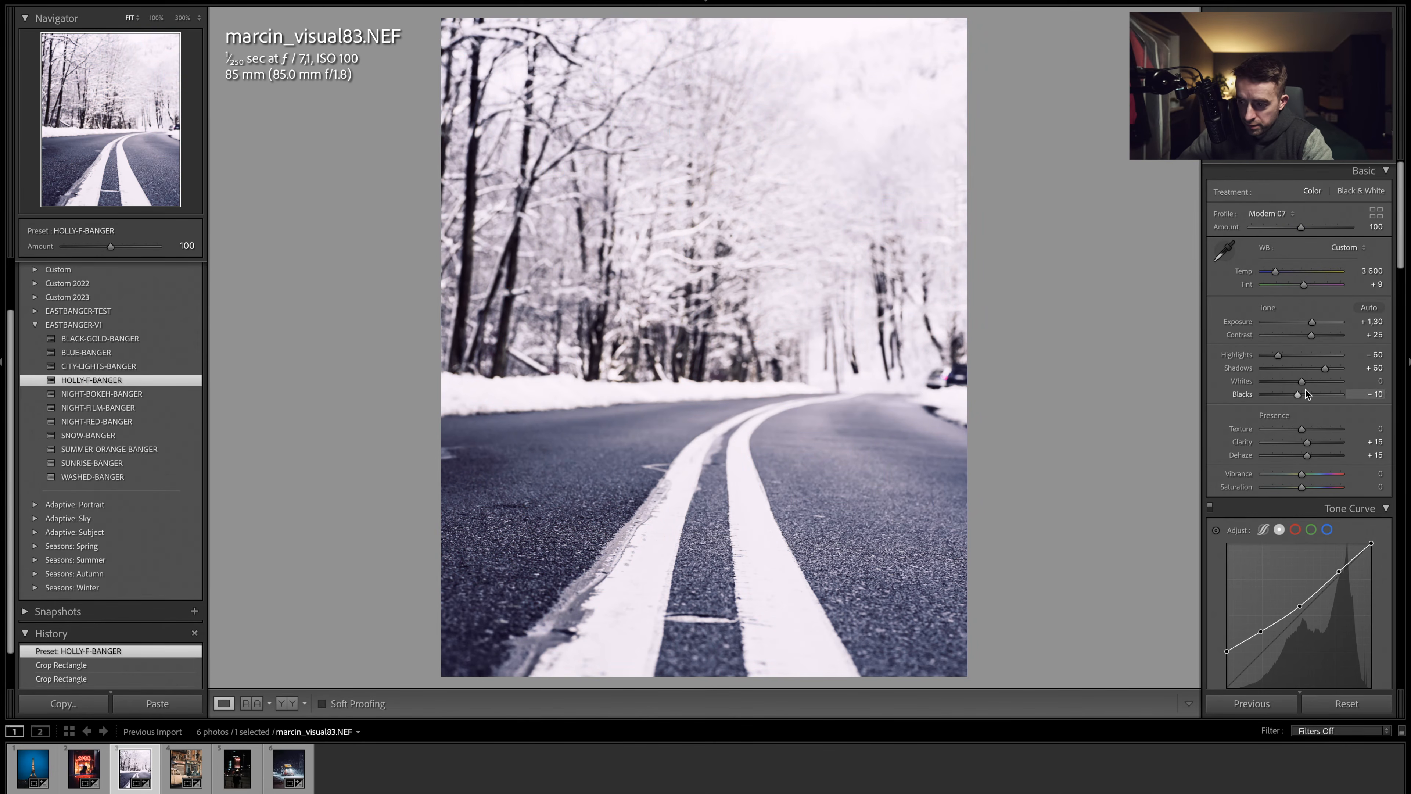
- Set highlights to -90, shadows to +90 and exposure to +0.75, and reset clarity to 0
left_click_drag(1279, 356, 1273, 355)
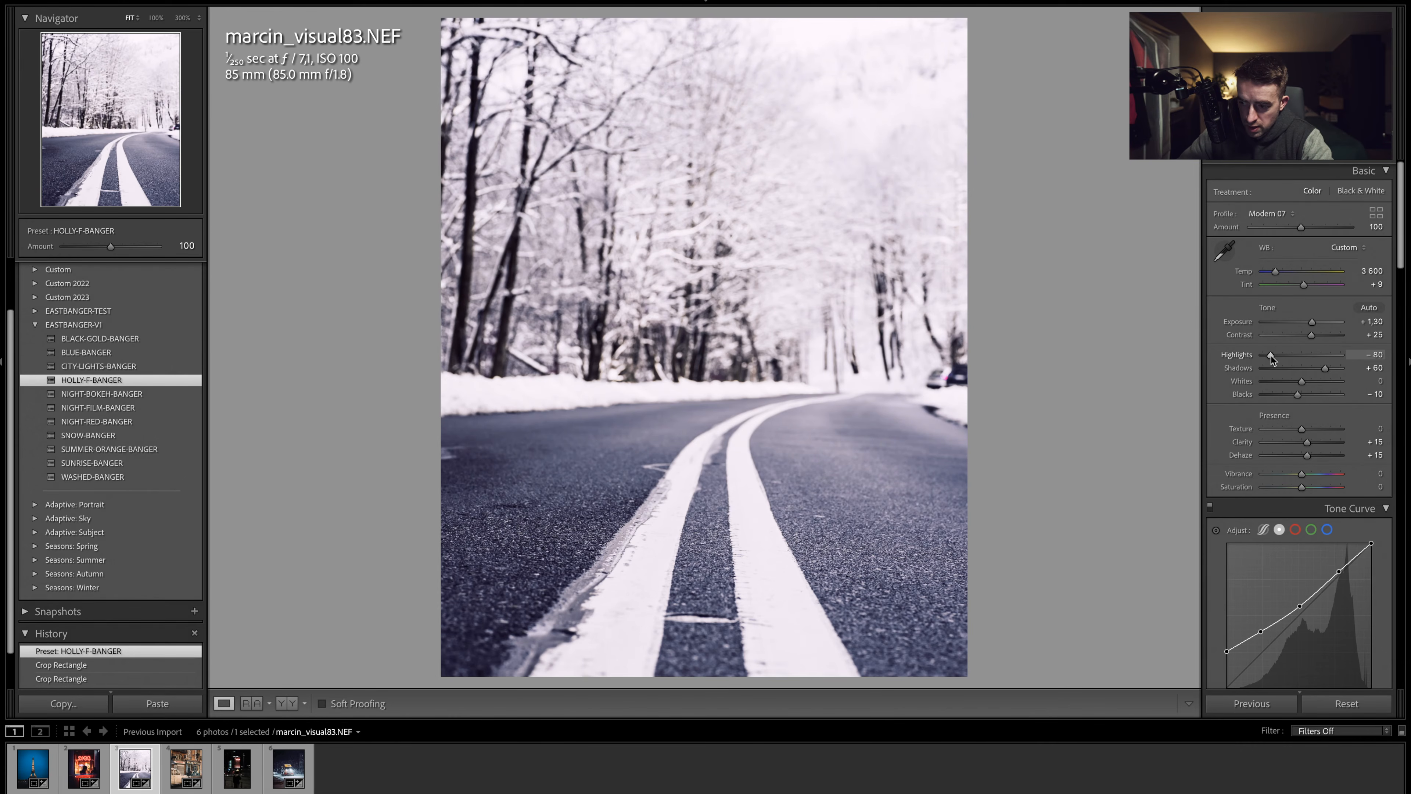
left_click_drag(1267, 356, 1337, 372)
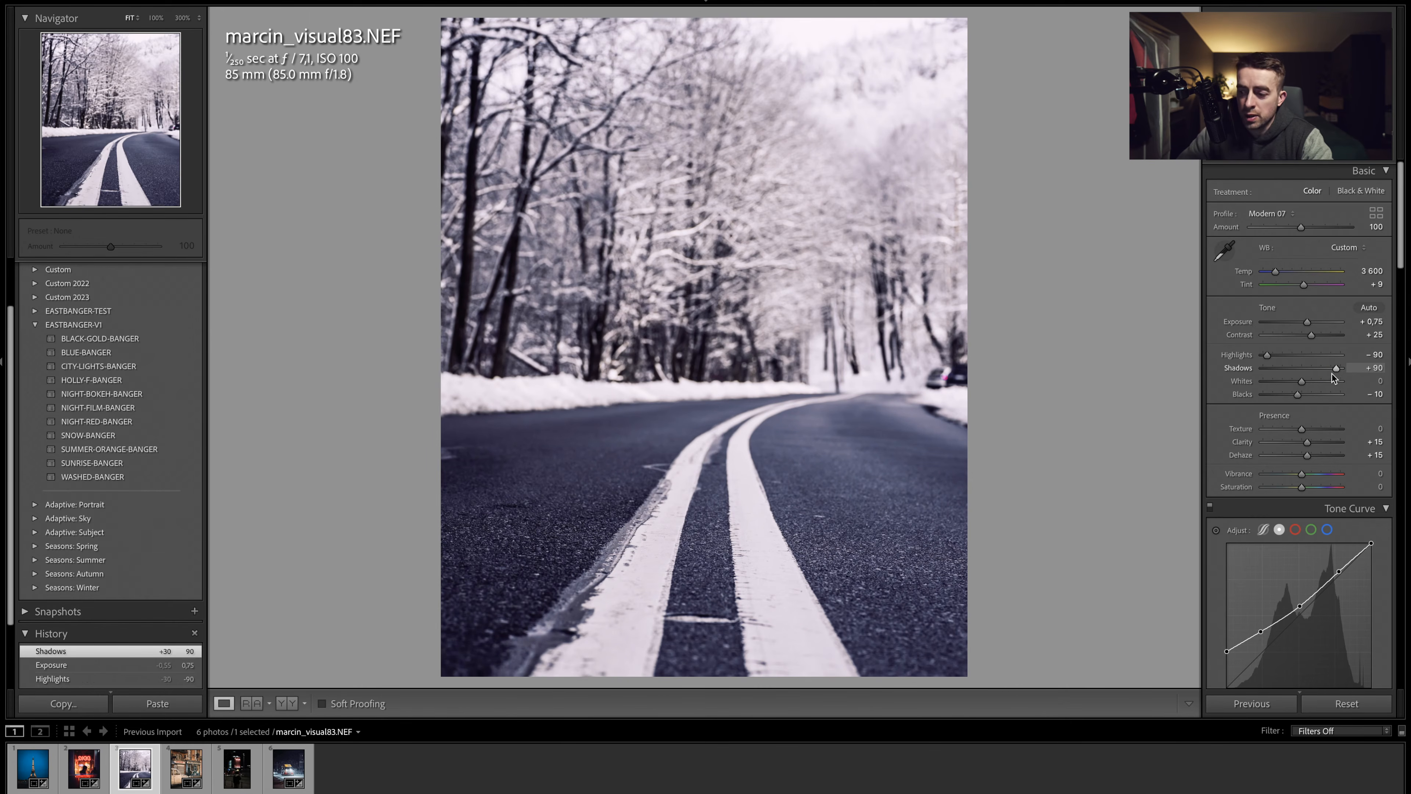
left_click(1245, 445)
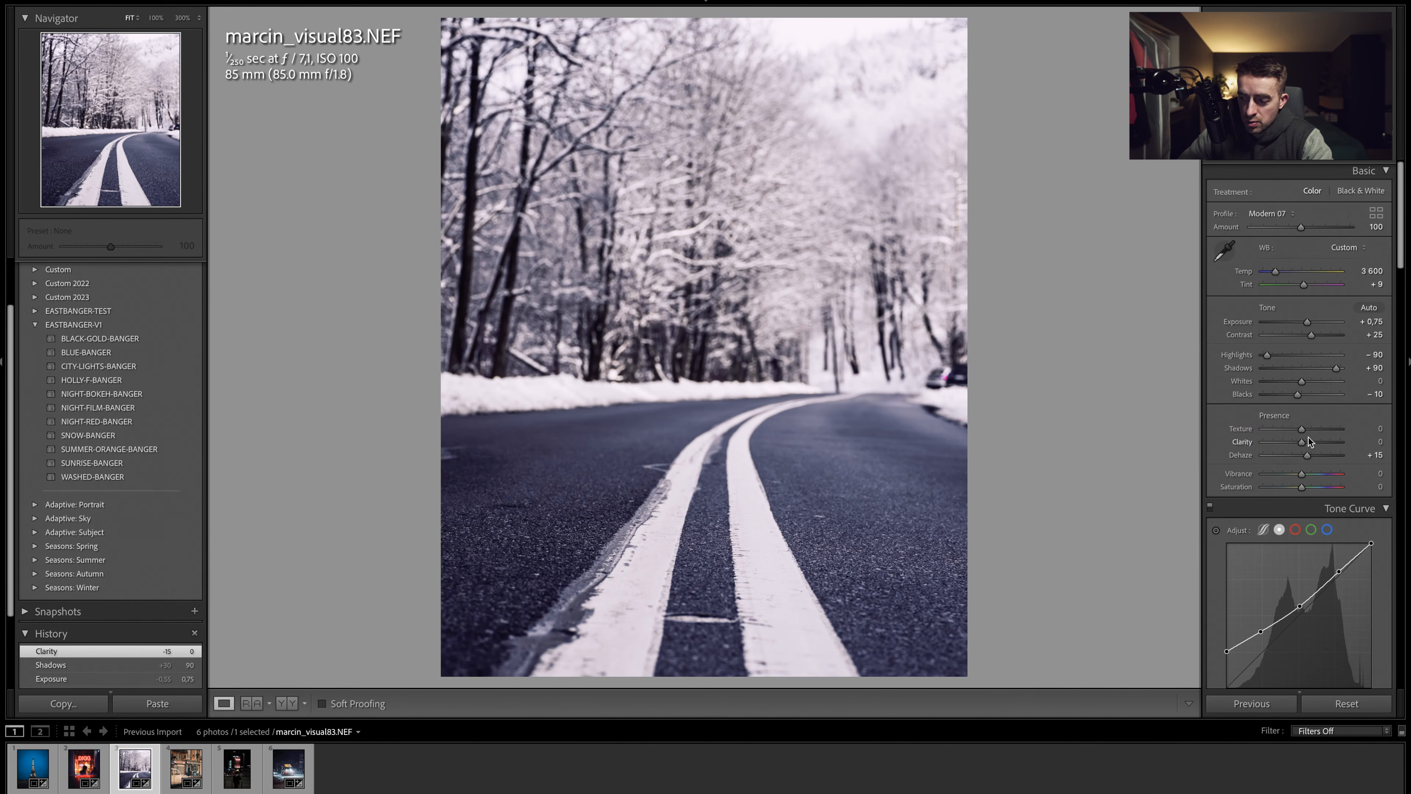
- Set the blue saturation in HSL to -85
scroll(1306, 439, "down", 10)
scroll(1306, 439, "down", 4)
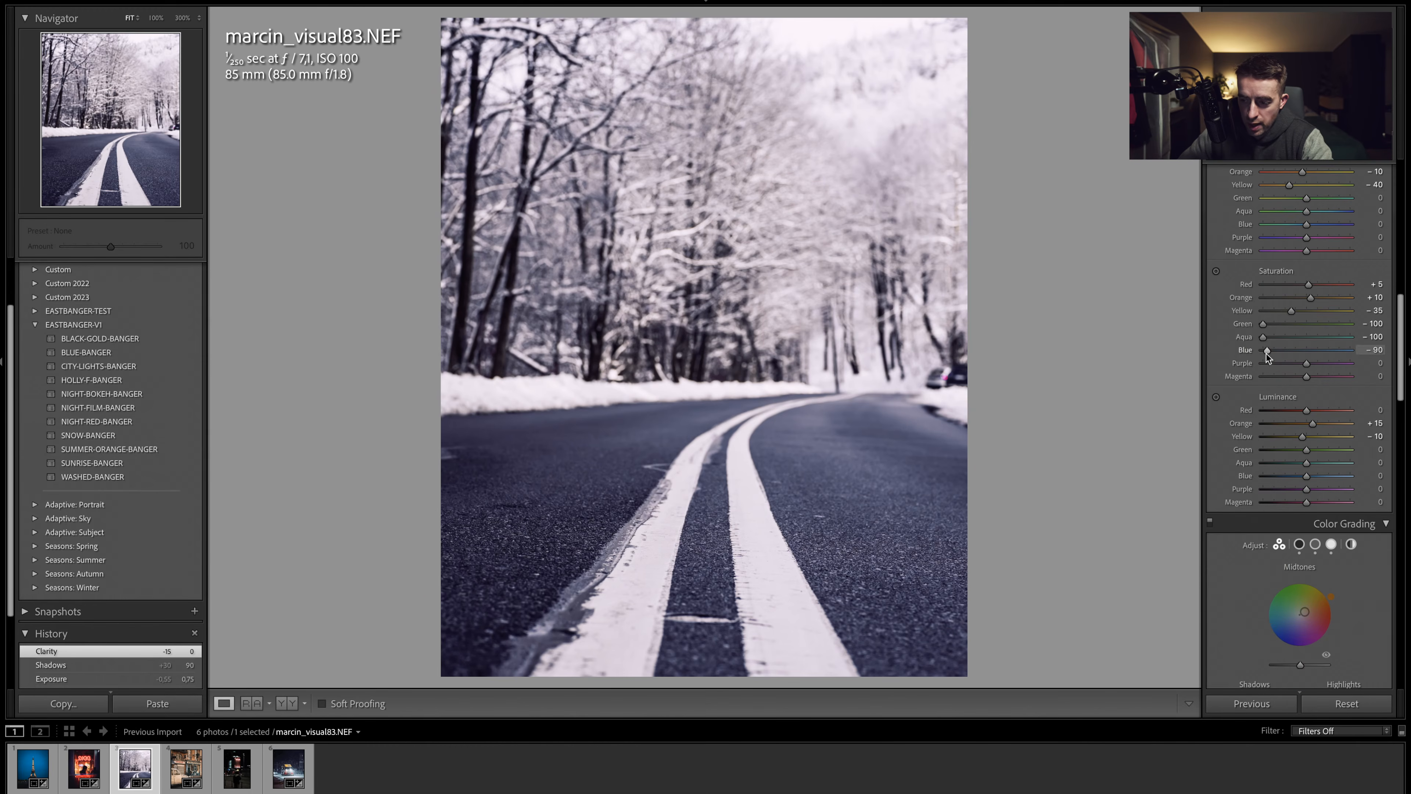
left_click(1267, 352)
left_click_drag(1270, 352, 1270, 352)
- Reset the orange and yellow luminance in HSL to 0
left_click(1243, 425)
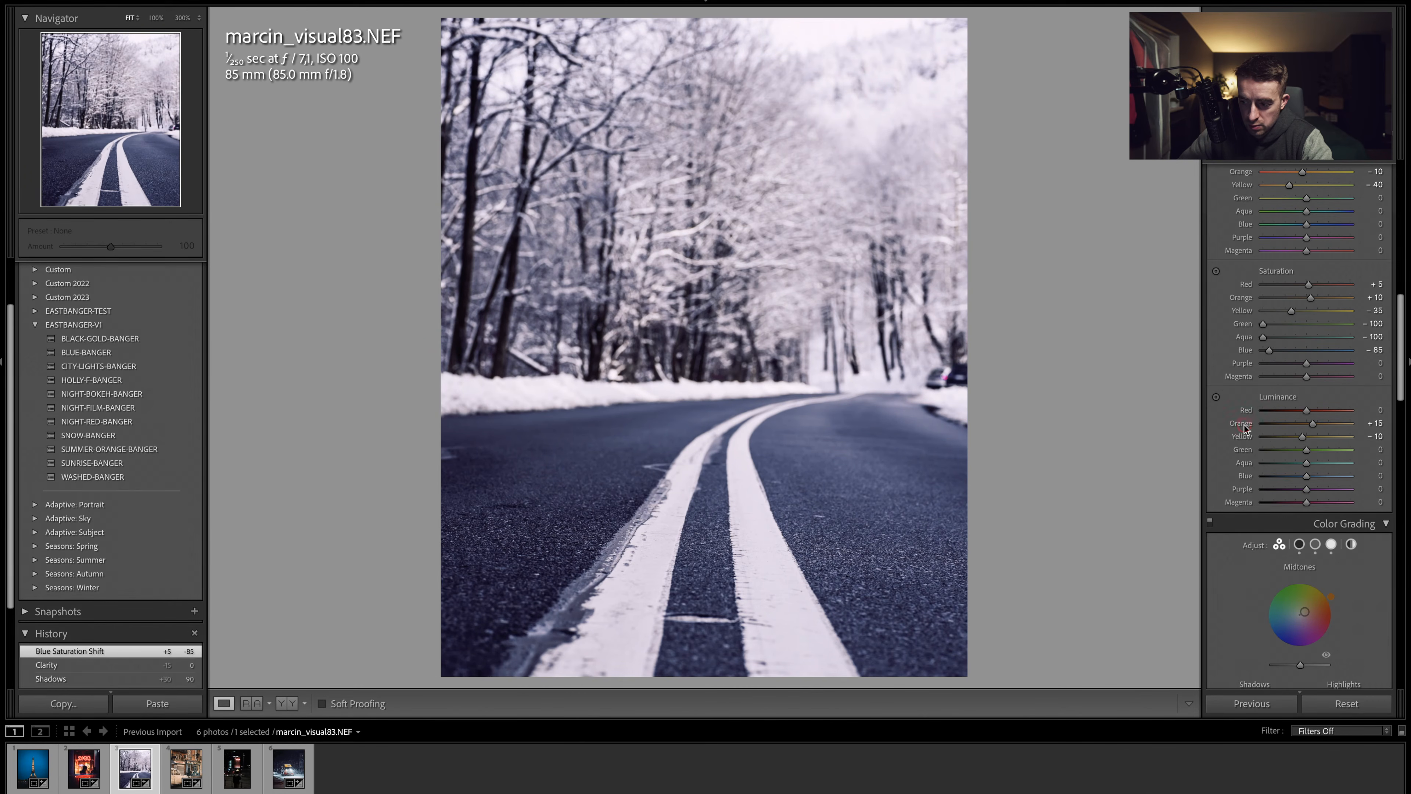
double_click(1243, 425)
double_click(1243, 435)
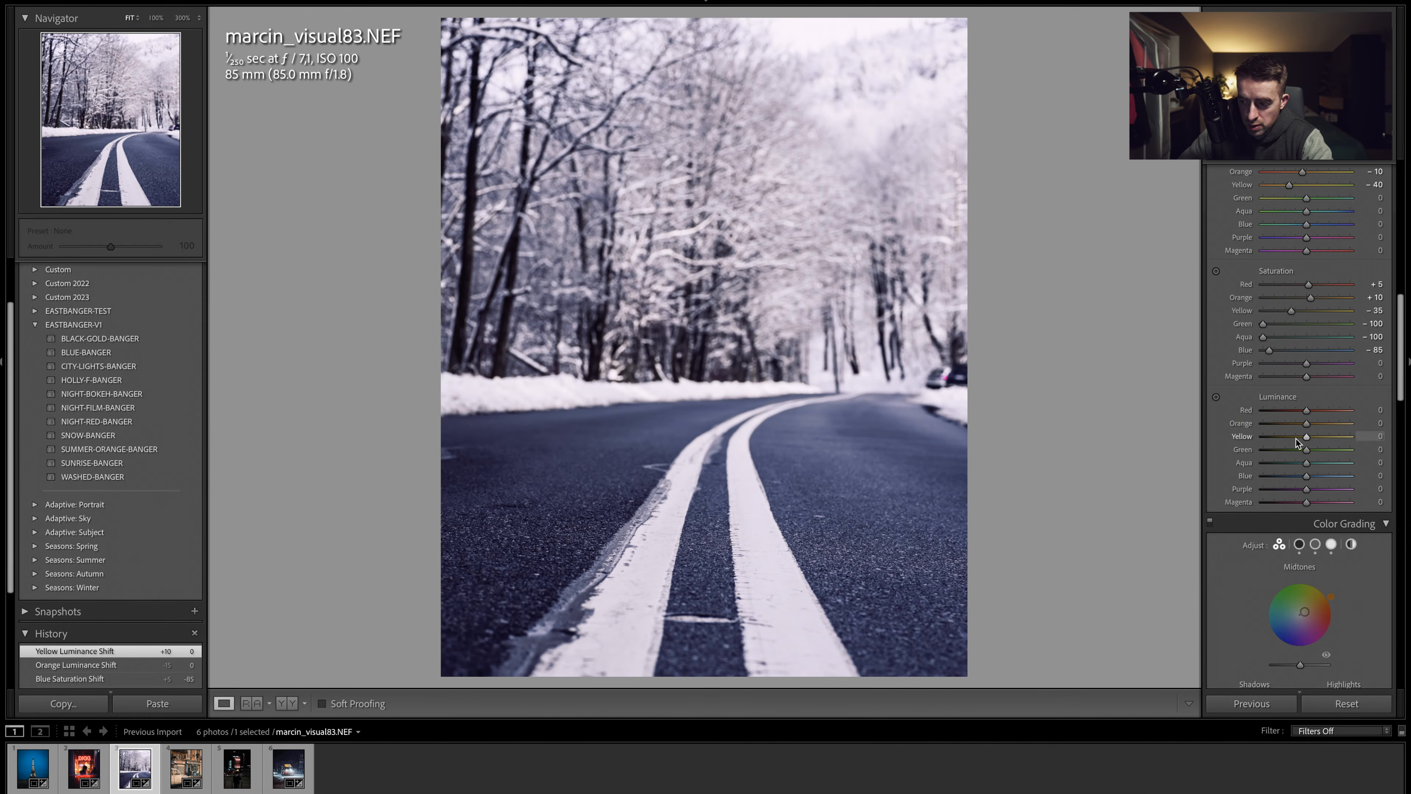
- Reset the orange and red saturation in HSL to 0
scroll(1281, 433, "up", 3)
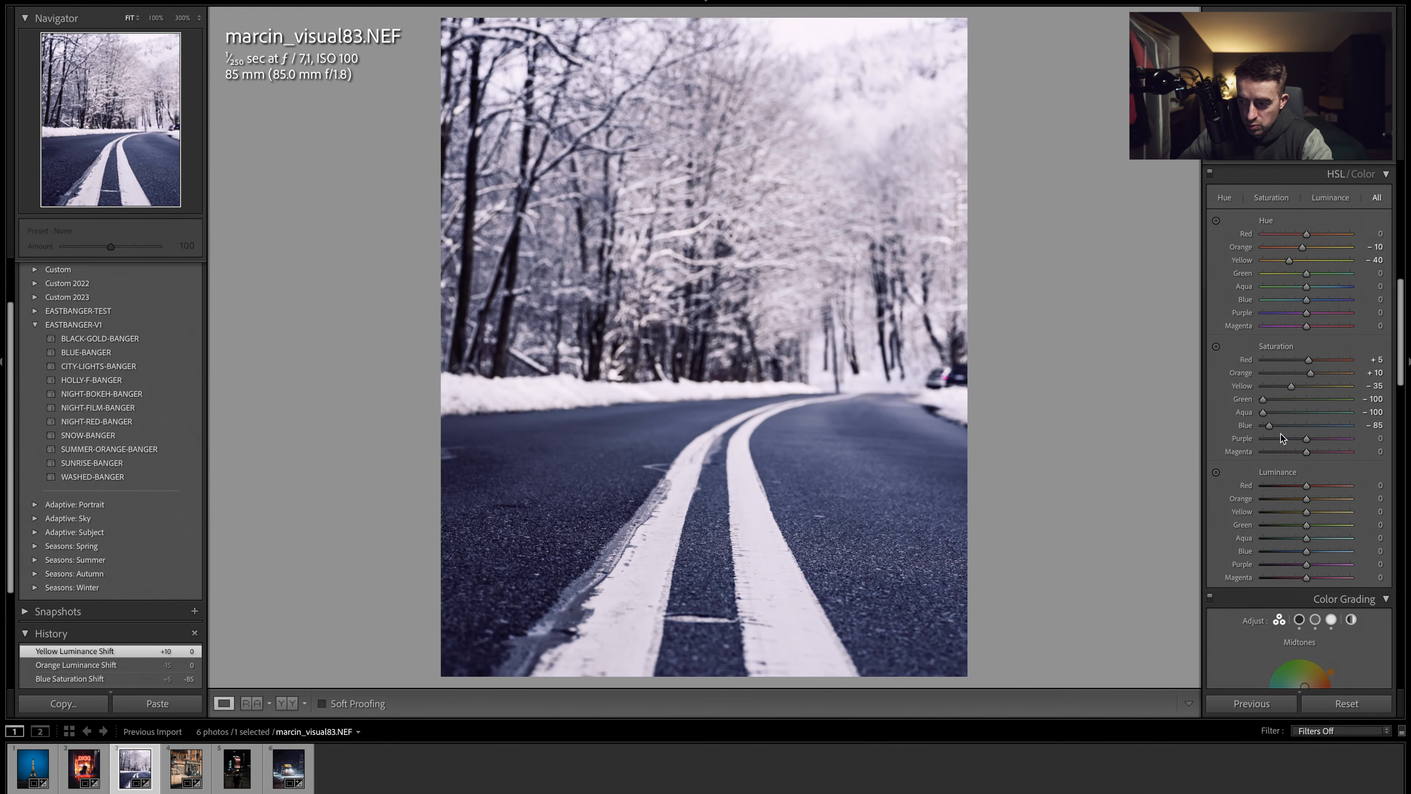
double_click(1243, 372)
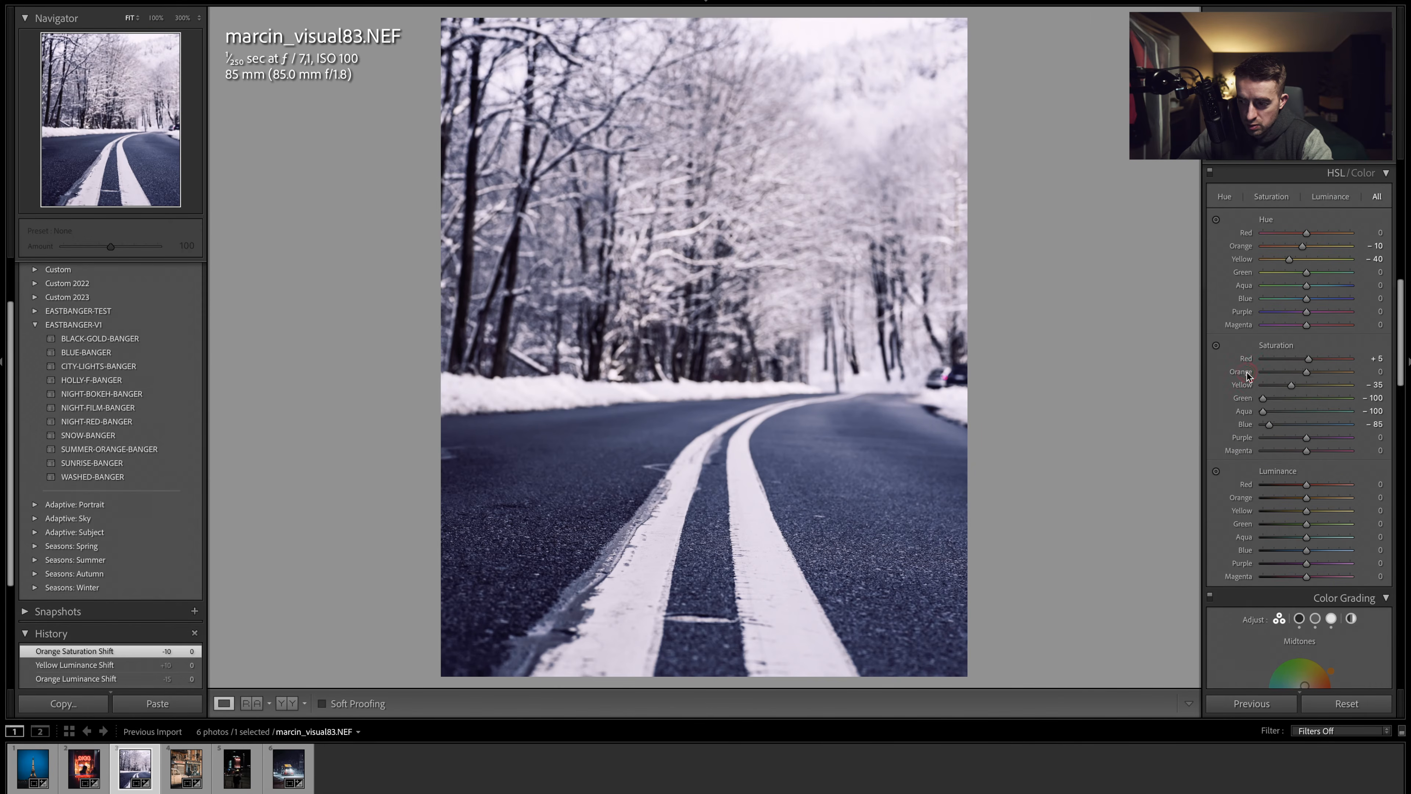
double_click(1247, 359)
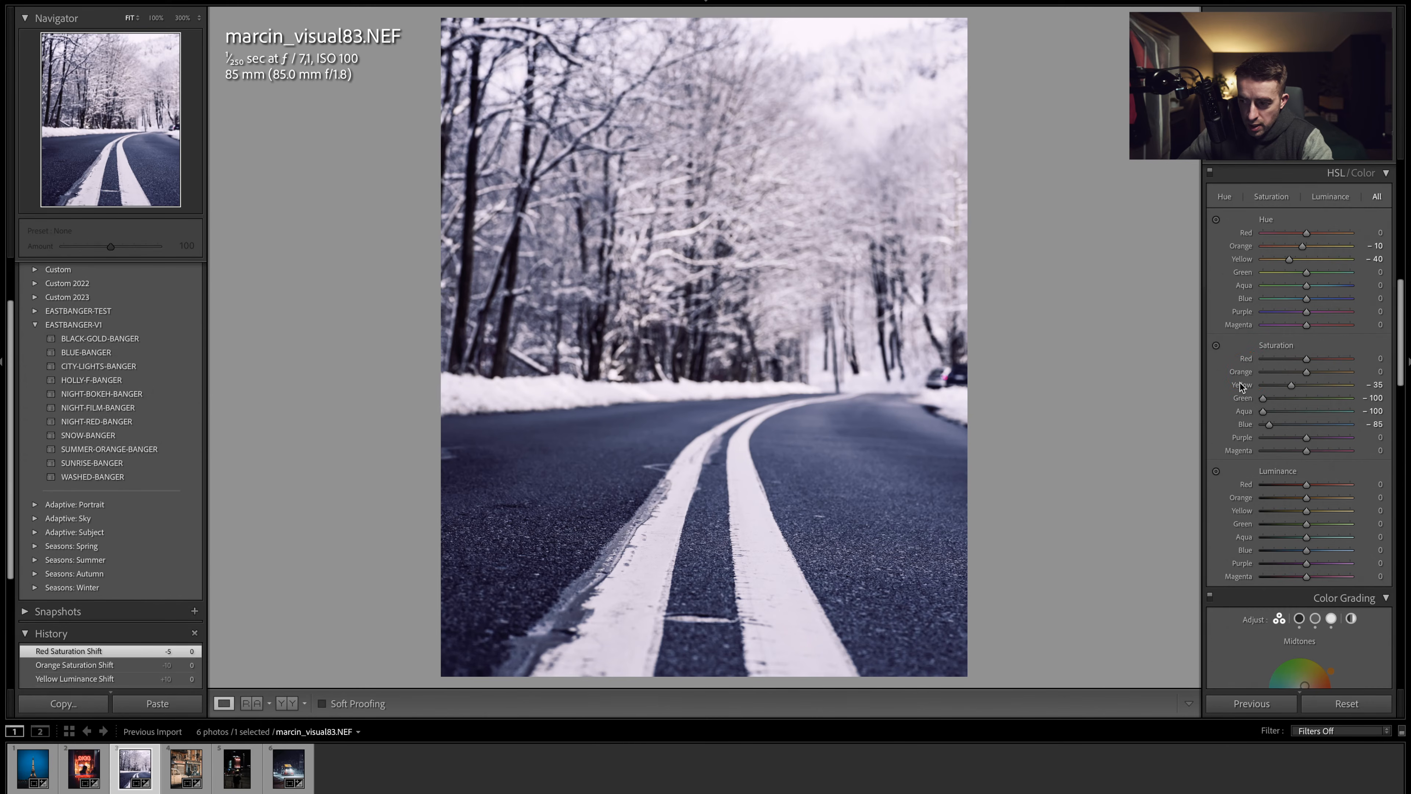
- Reset the luminance noise reduction to 0
scroll(1274, 377, "up", 3)
scroll(1275, 377, "down", 10)
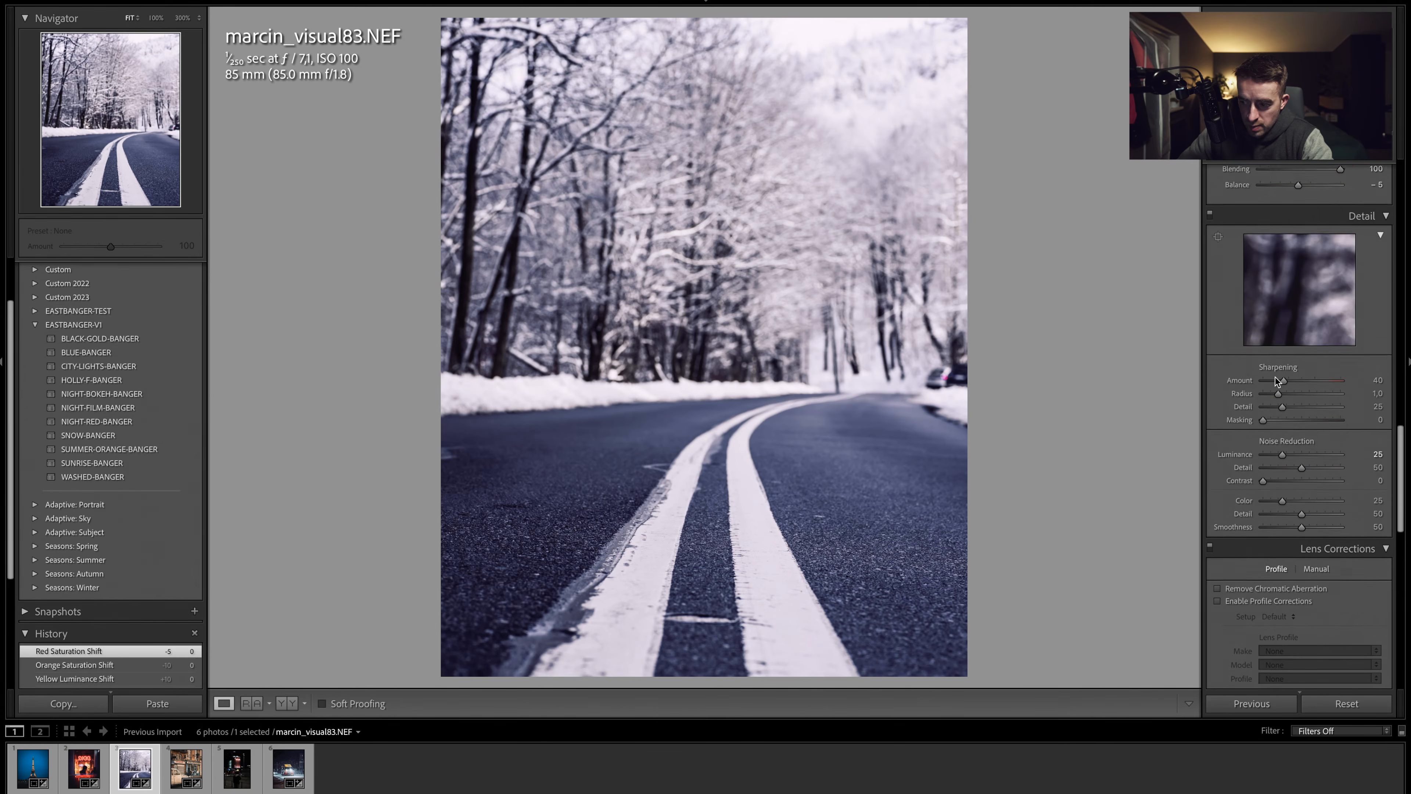
scroll(1275, 378, "down", 1)
double_click(1250, 406)
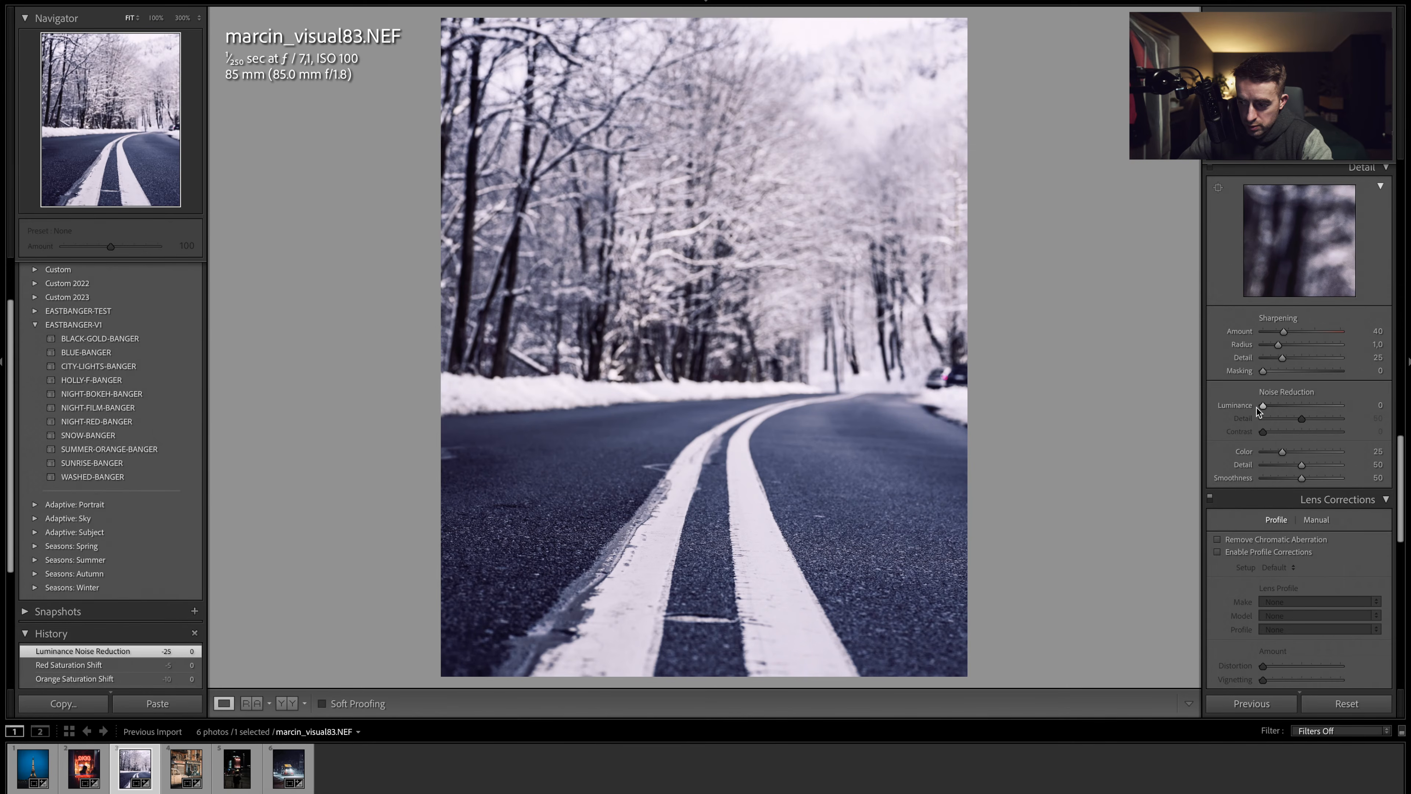
- Reset the blue primary saturation in Calibration to 0
scroll(1253, 409, "down", 12)
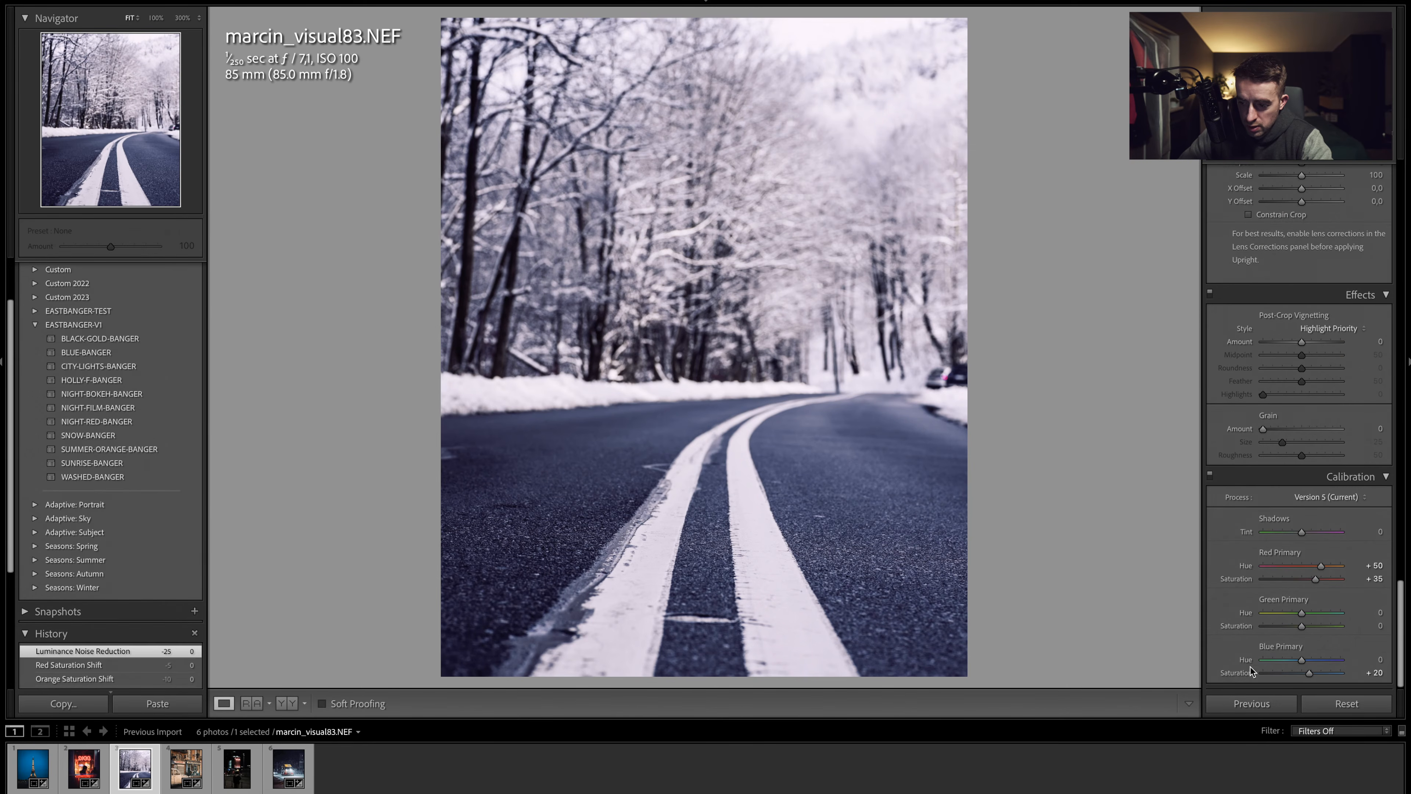
double_click(1242, 676)
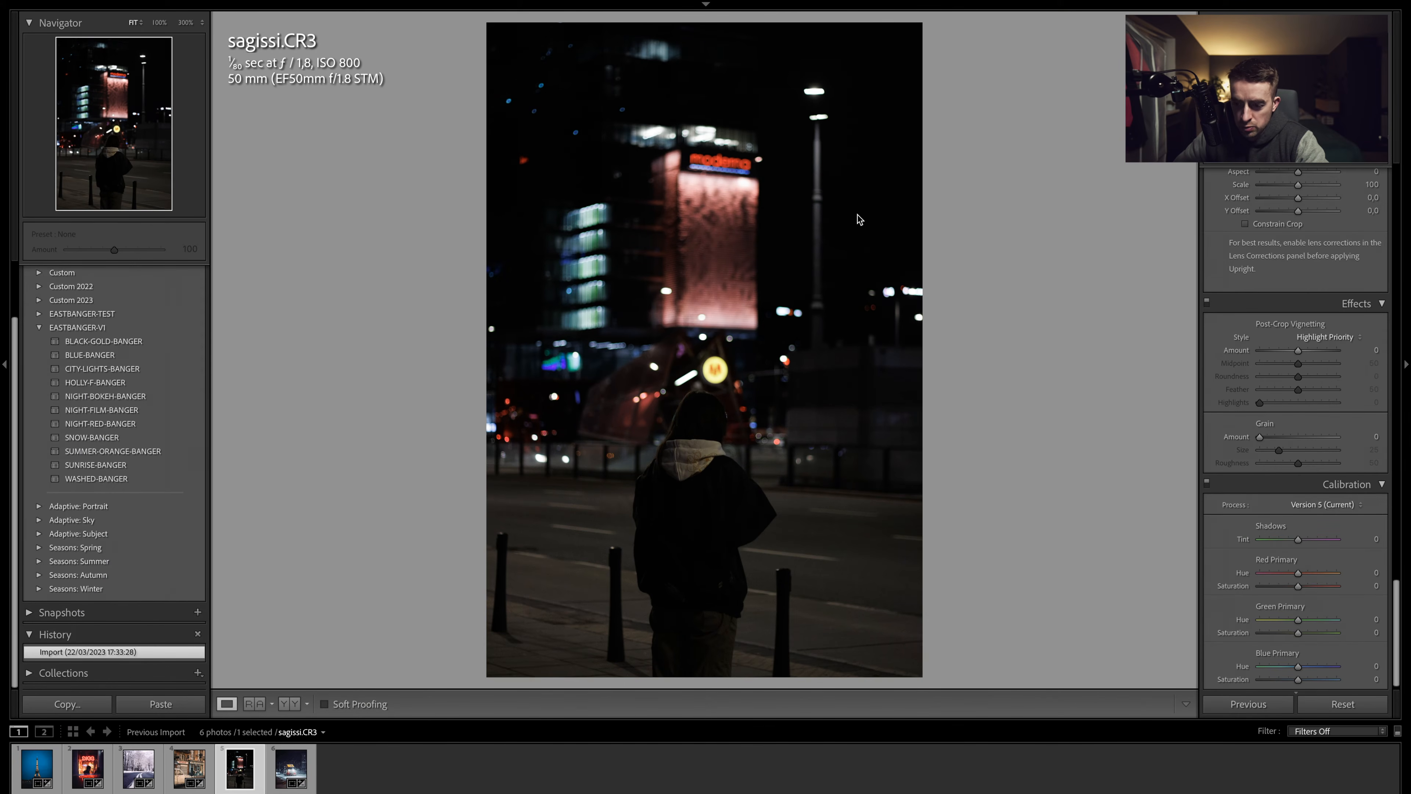
- Crop the photo to a 4 x 5 / 8 x 10 aspect ratio, shifting the crop frame upward
key("r")
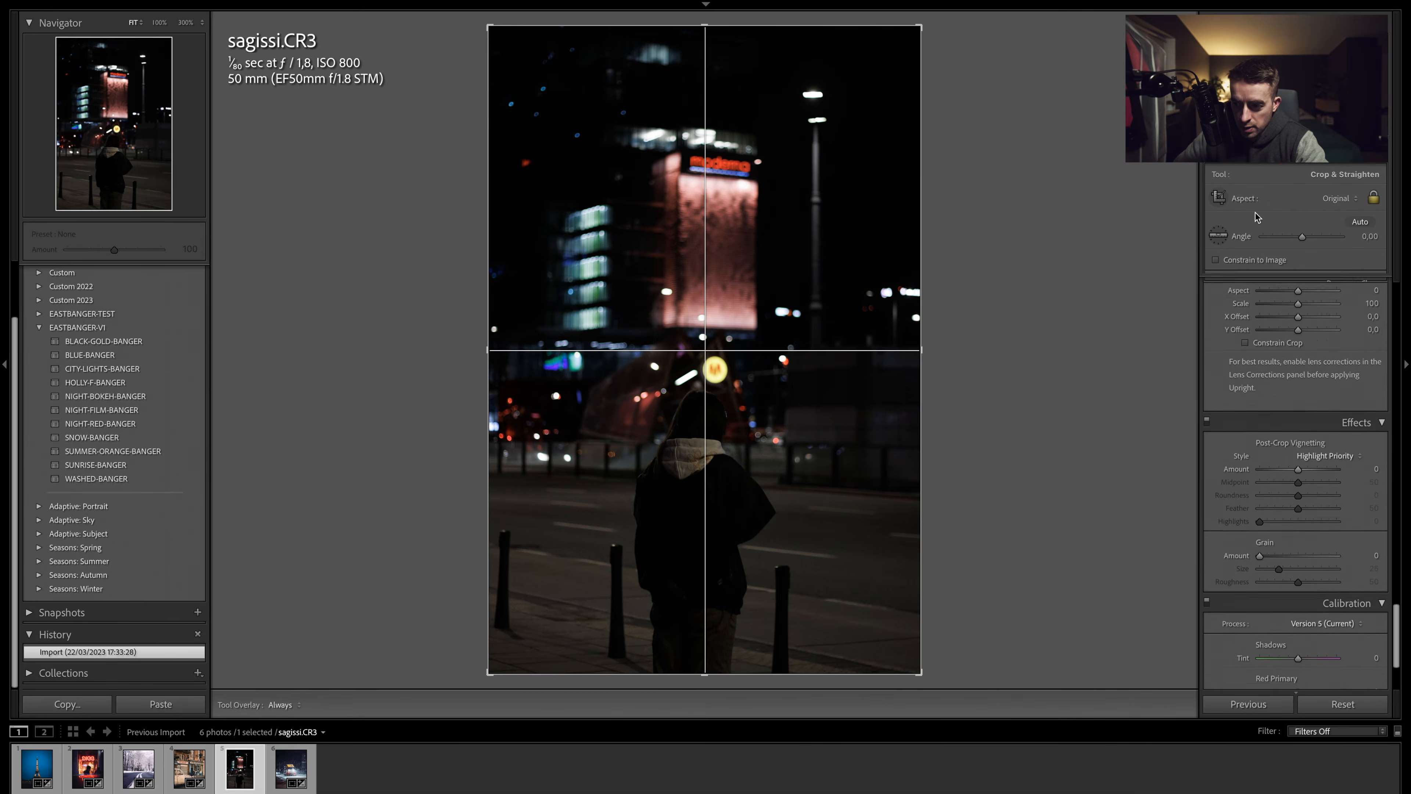
left_click(1337, 199)
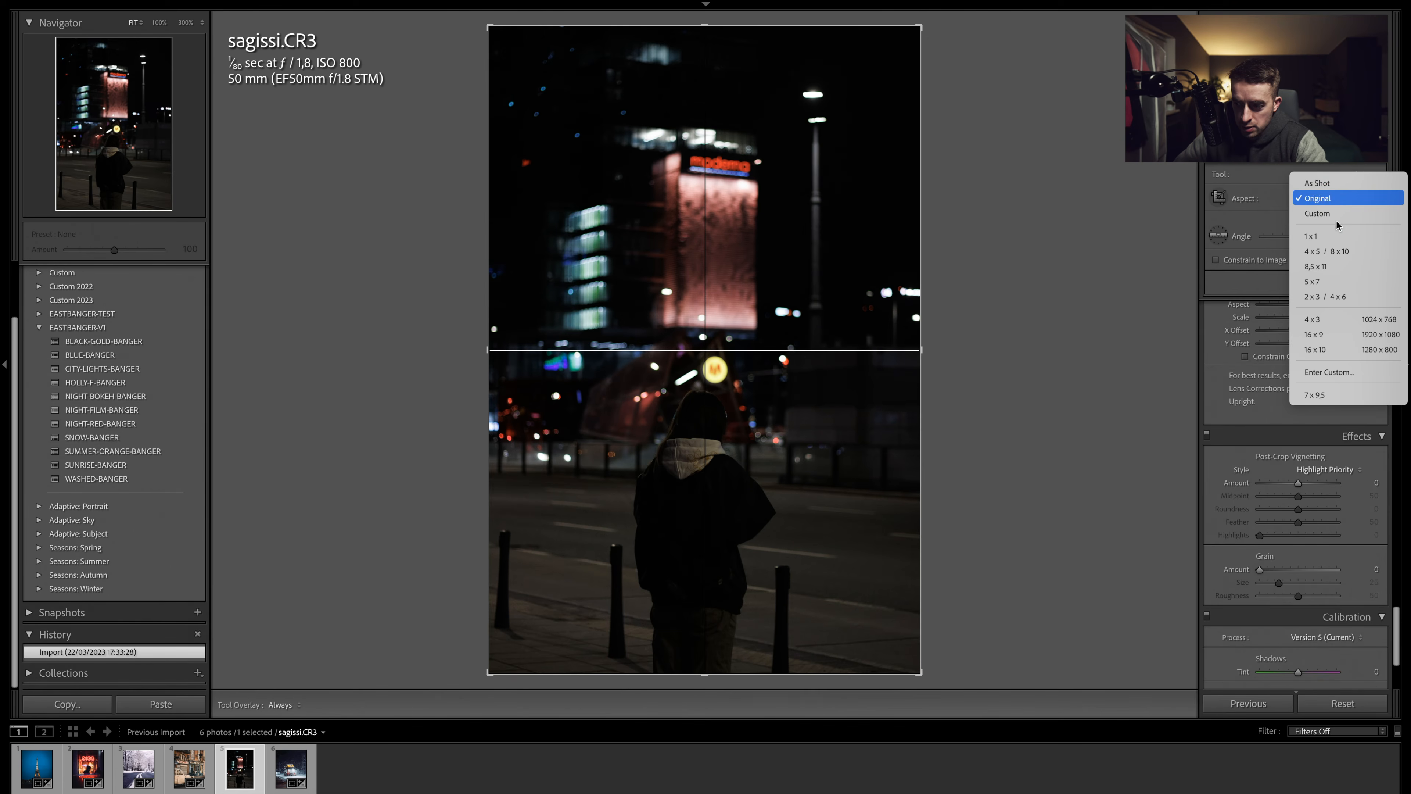
left_click(1340, 251)
left_click_drag(729, 327, 719, 263)
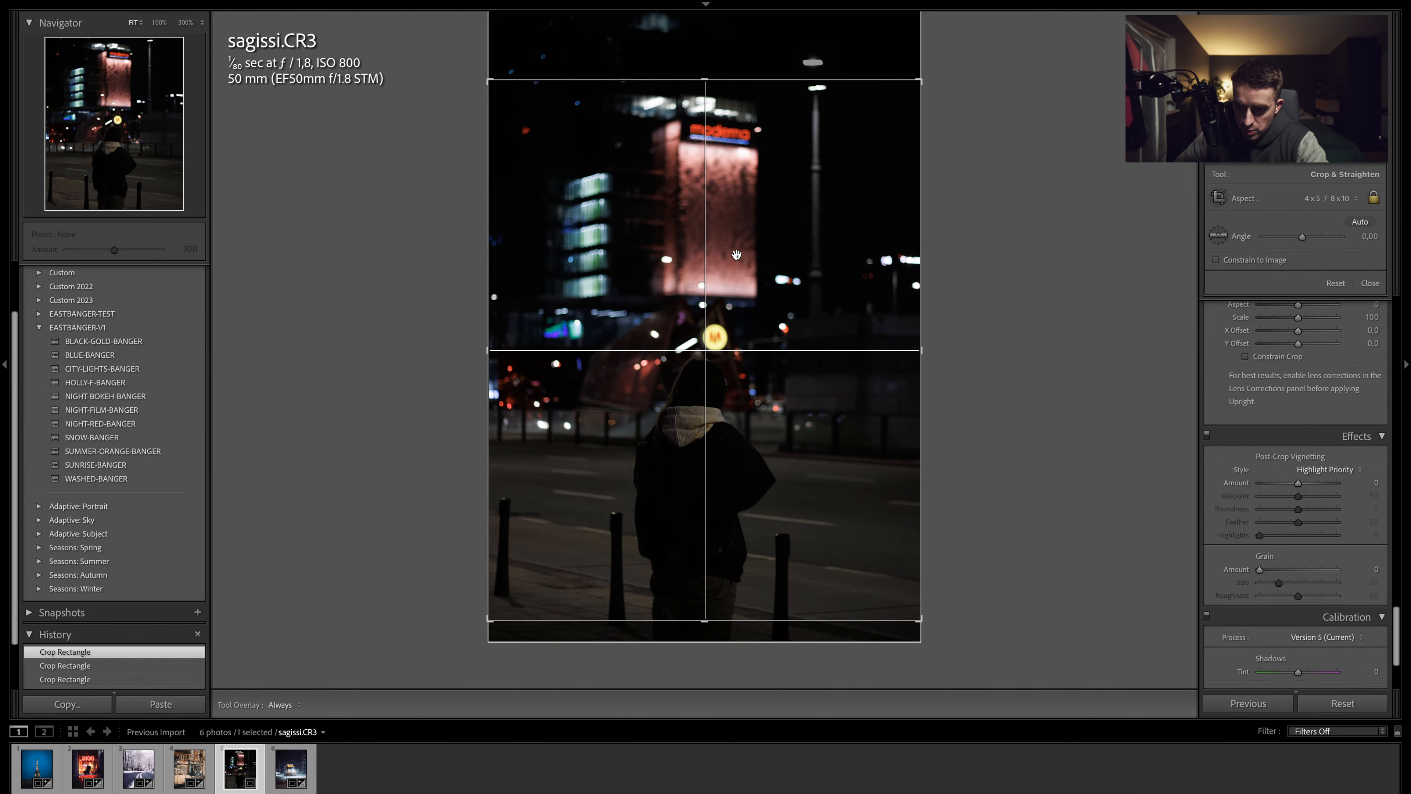
key("Return")
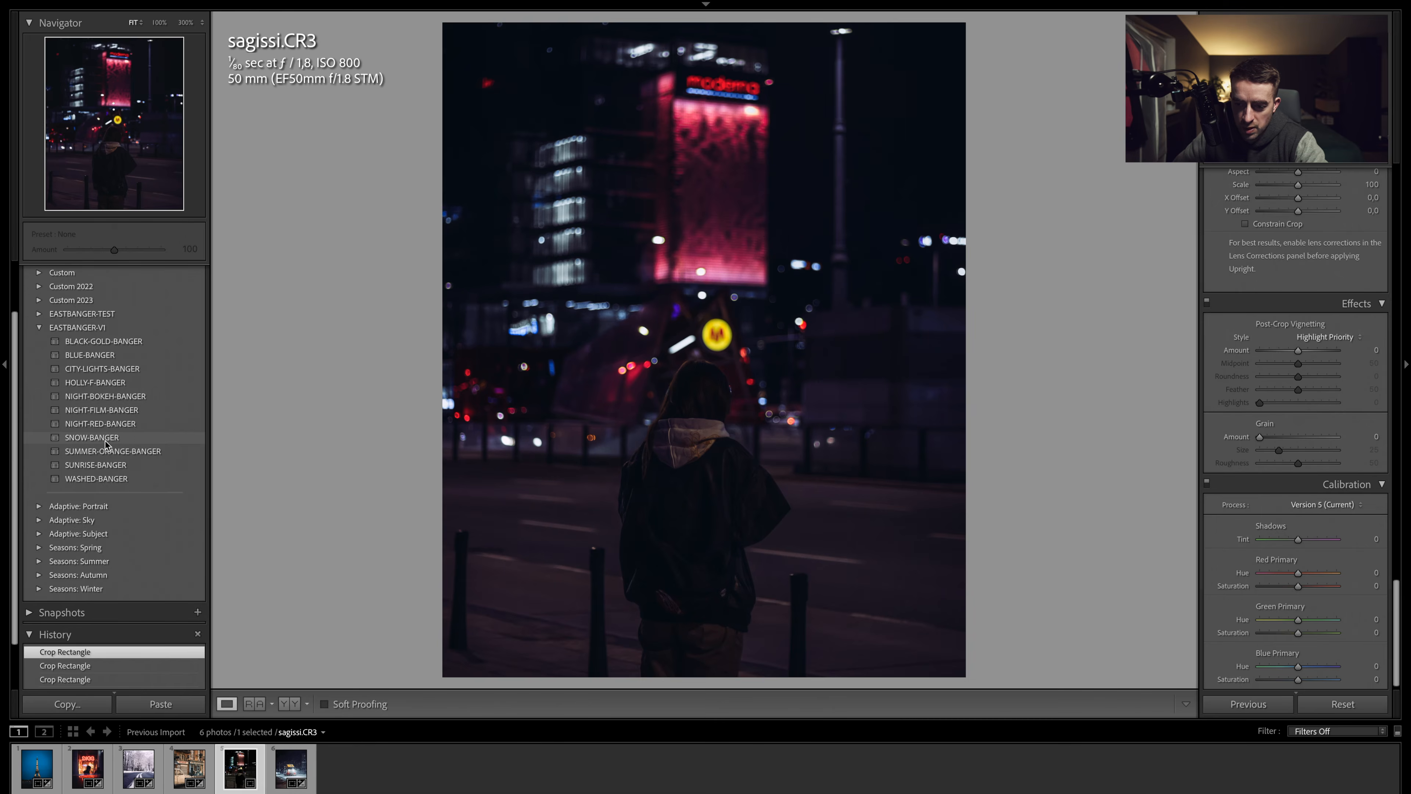
- Apply the SNOW-BANGER preset from the EASTBANGER-V1 group
left_click(139, 438)
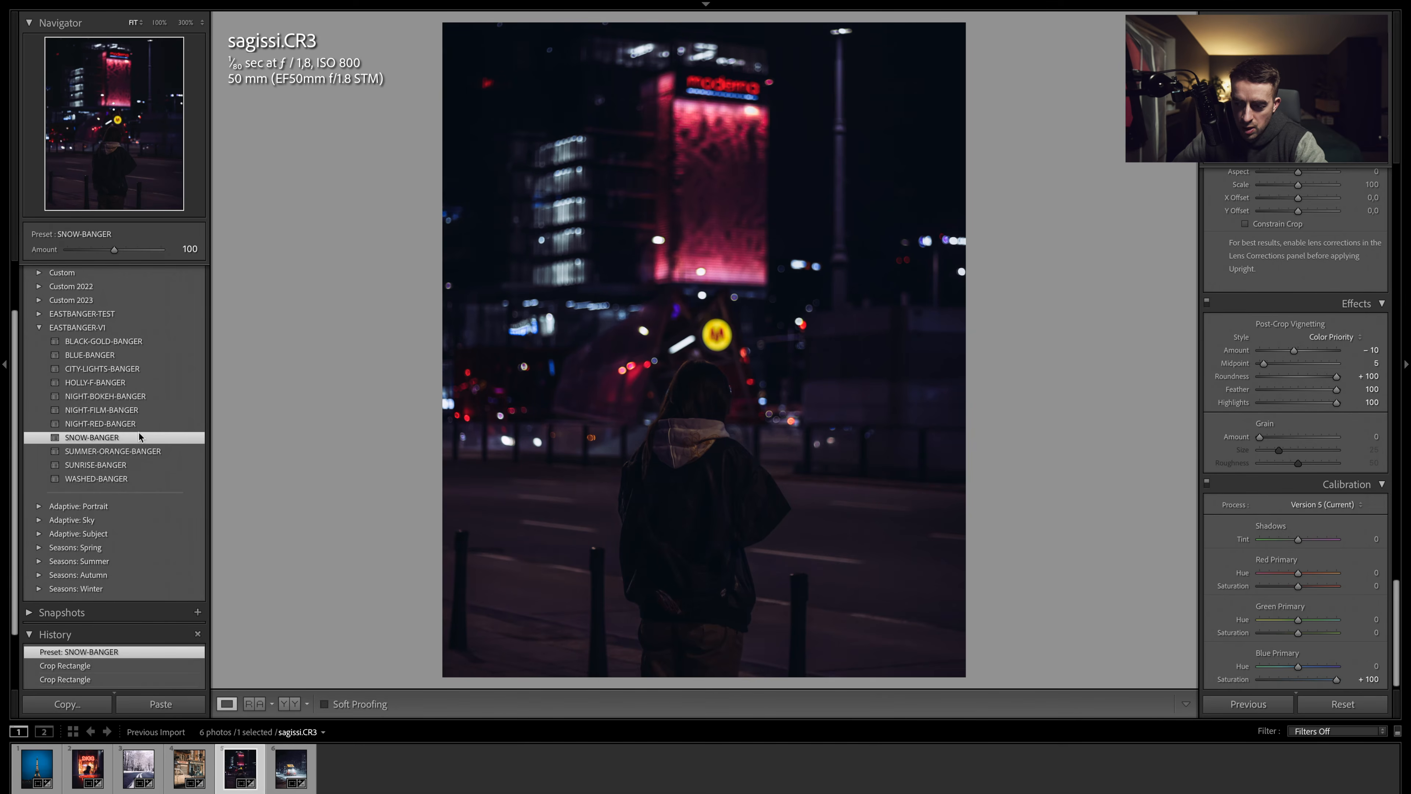
- Set exposure to +1.25 and highlights to -54 in Basic, and reset clarity to 0
scroll(1341, 405, "up", 5)
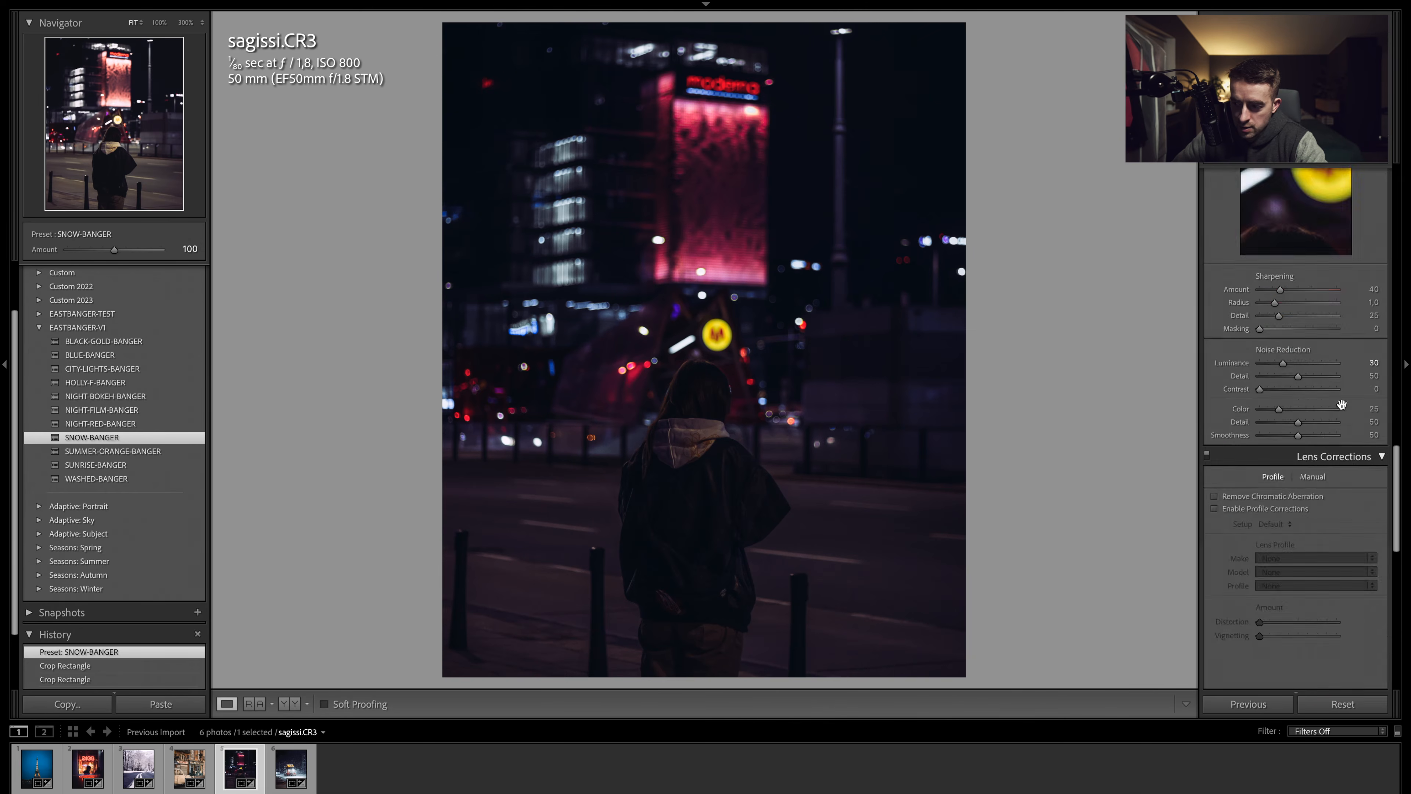
scroll(1342, 404, "up", 8)
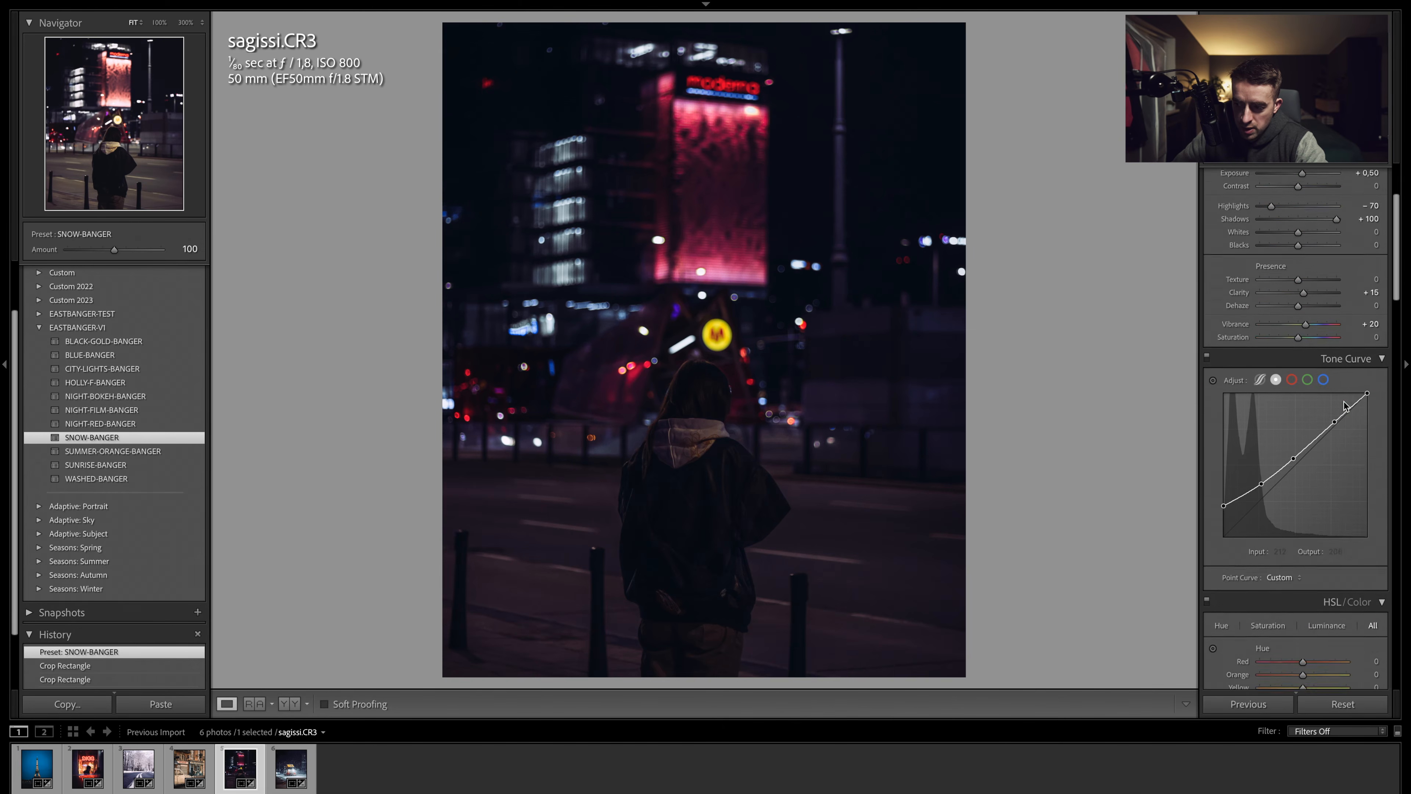
scroll(1345, 405, "up", 3)
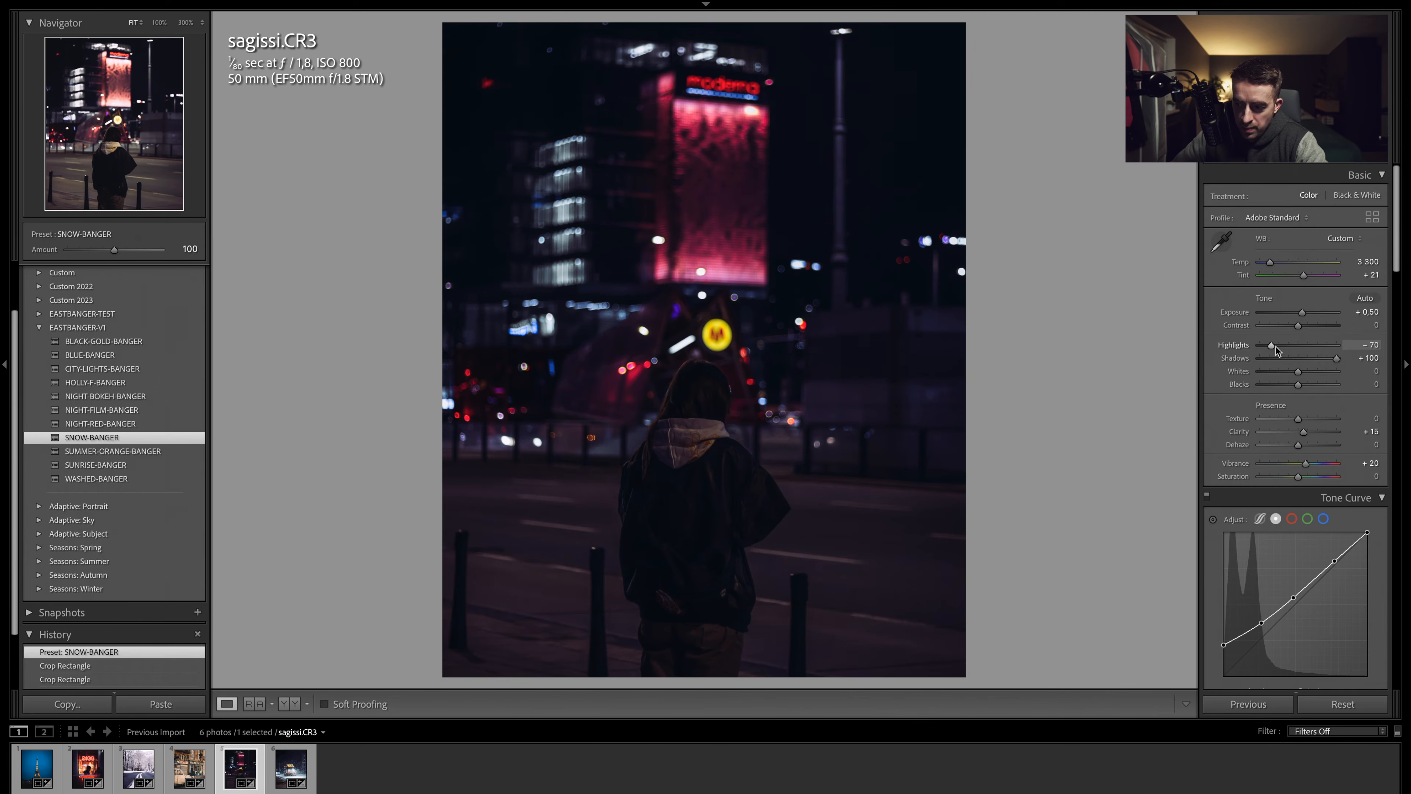
left_click_drag(1274, 345, 1310, 313)
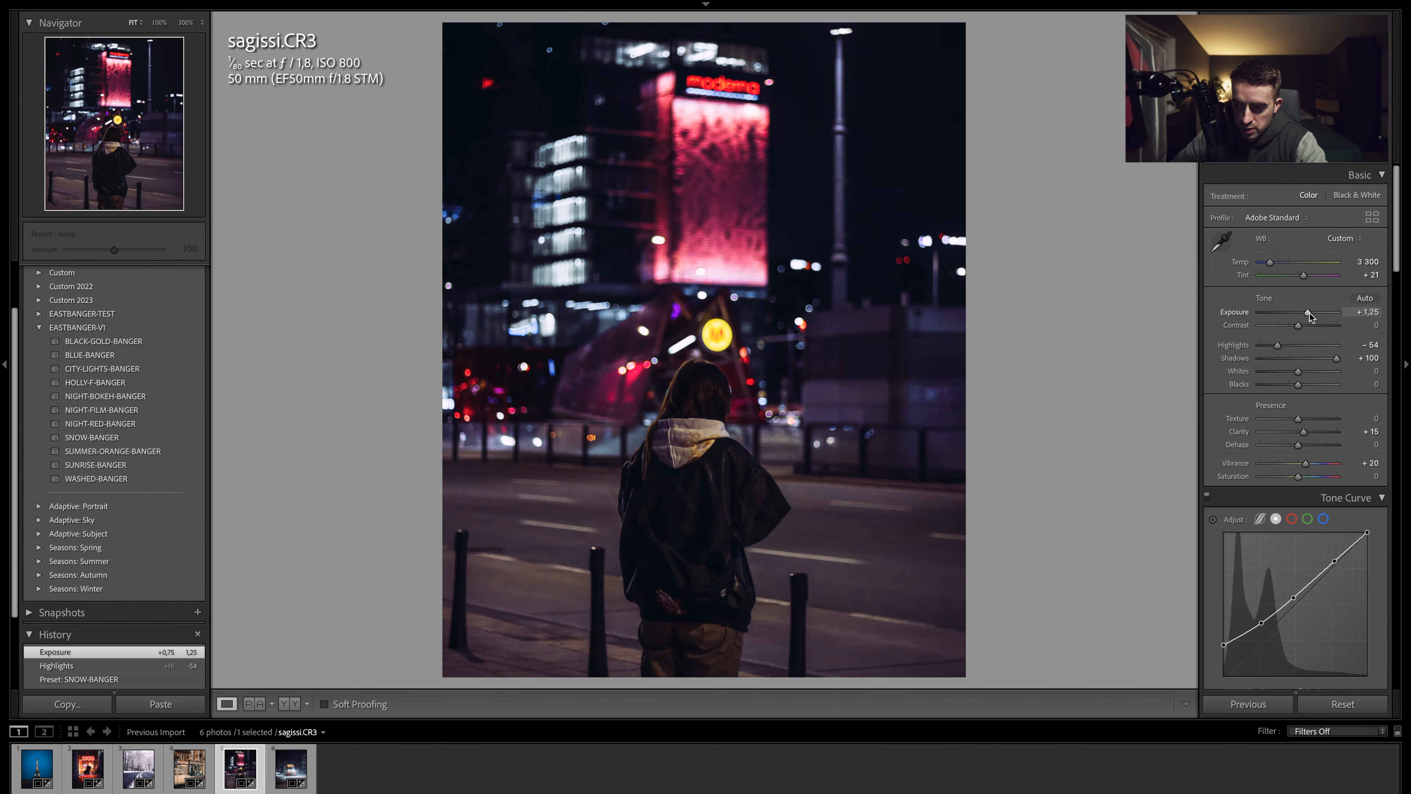
double_click(1243, 435)
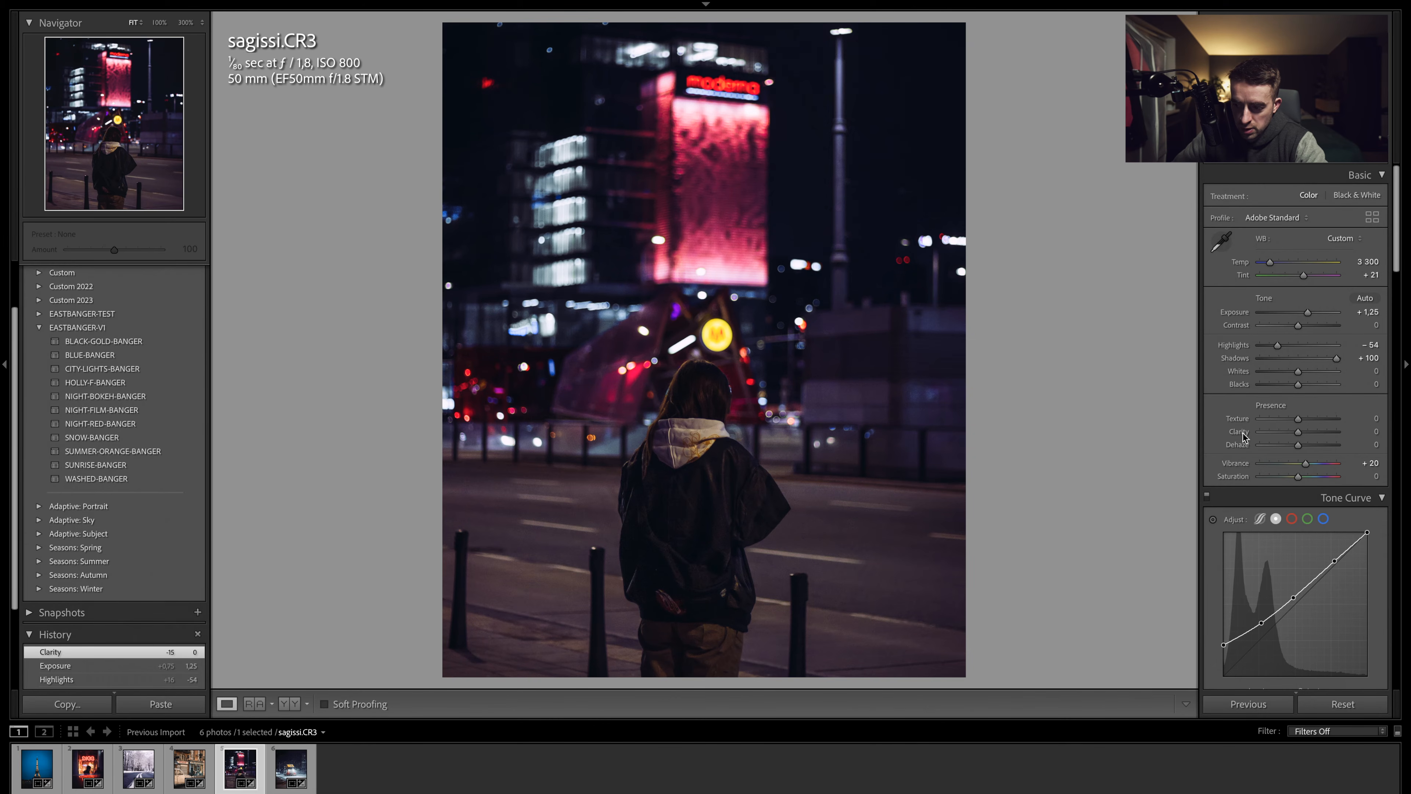
- Set HSL blue saturation to -80 and aqua saturation to -60
scroll(1274, 491, "down", 6)
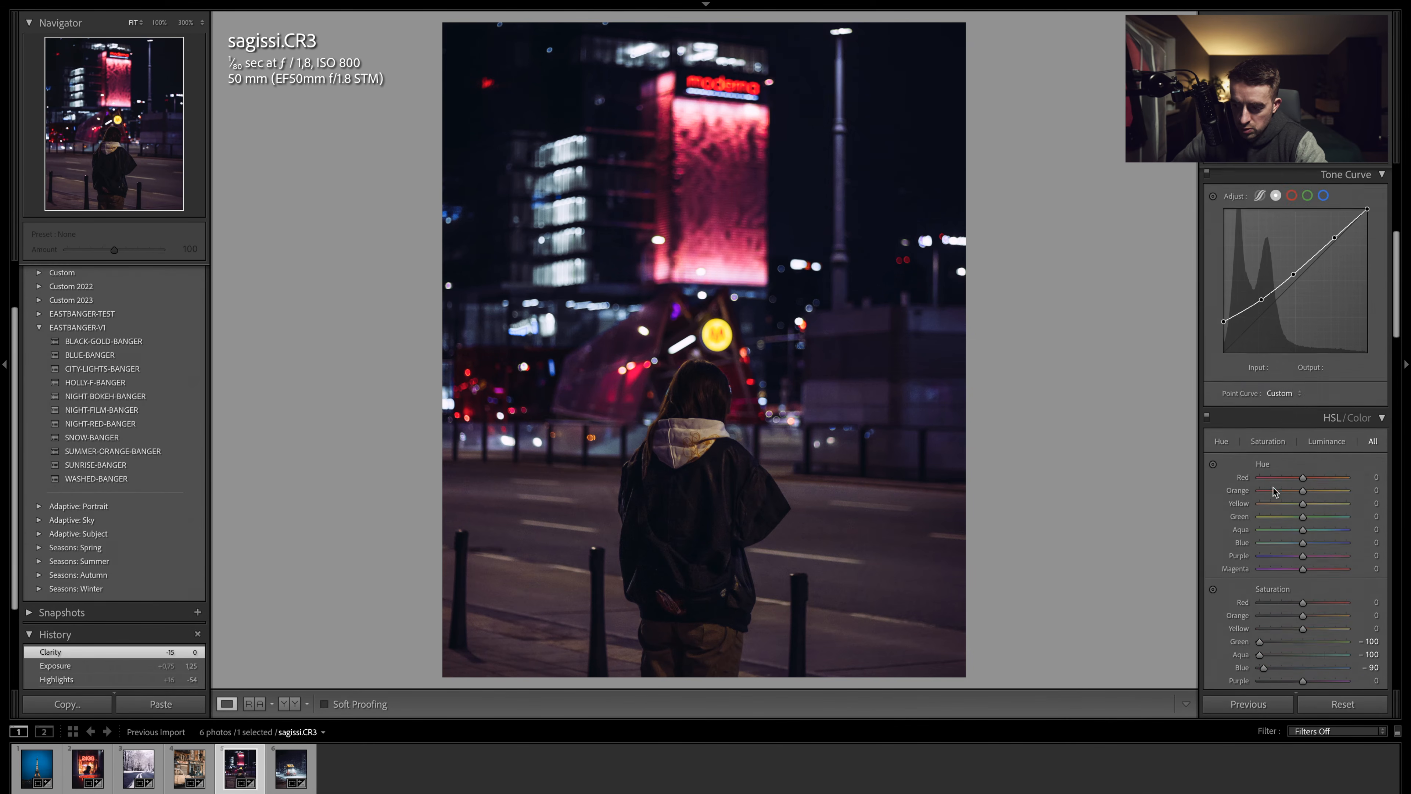
scroll(1274, 491, "down", 4)
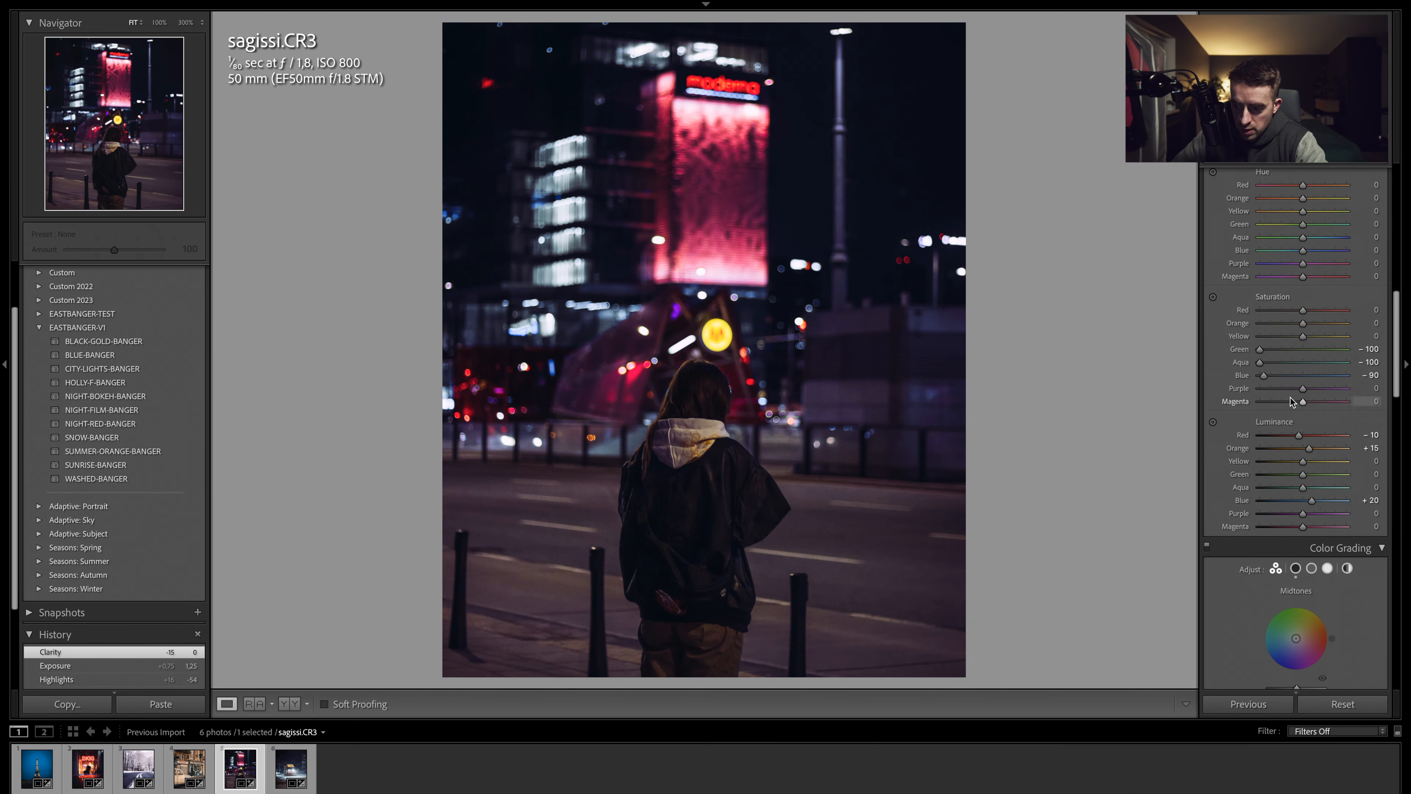
left_click_drag(1269, 378, 1270, 378)
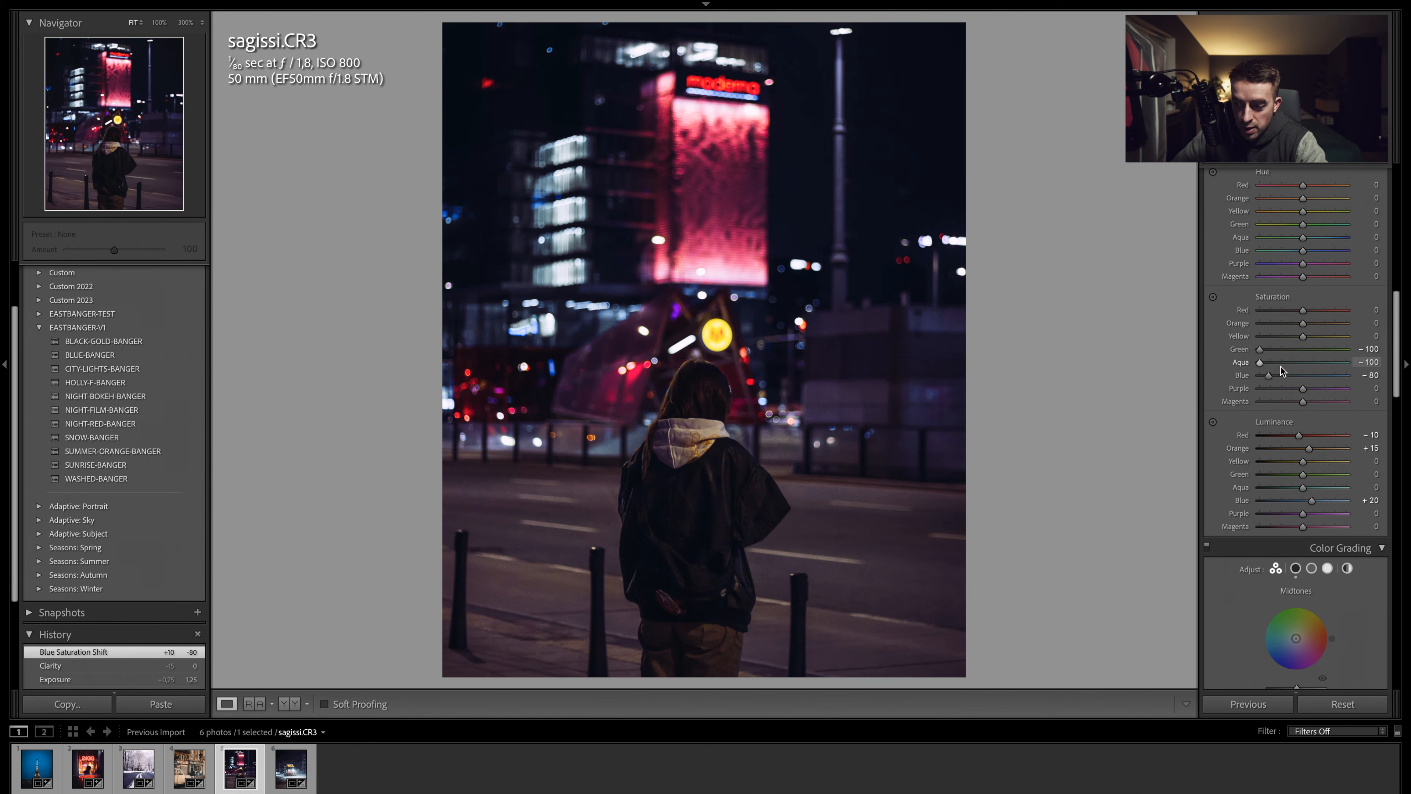
left_click_drag(1260, 362, 1276, 365)
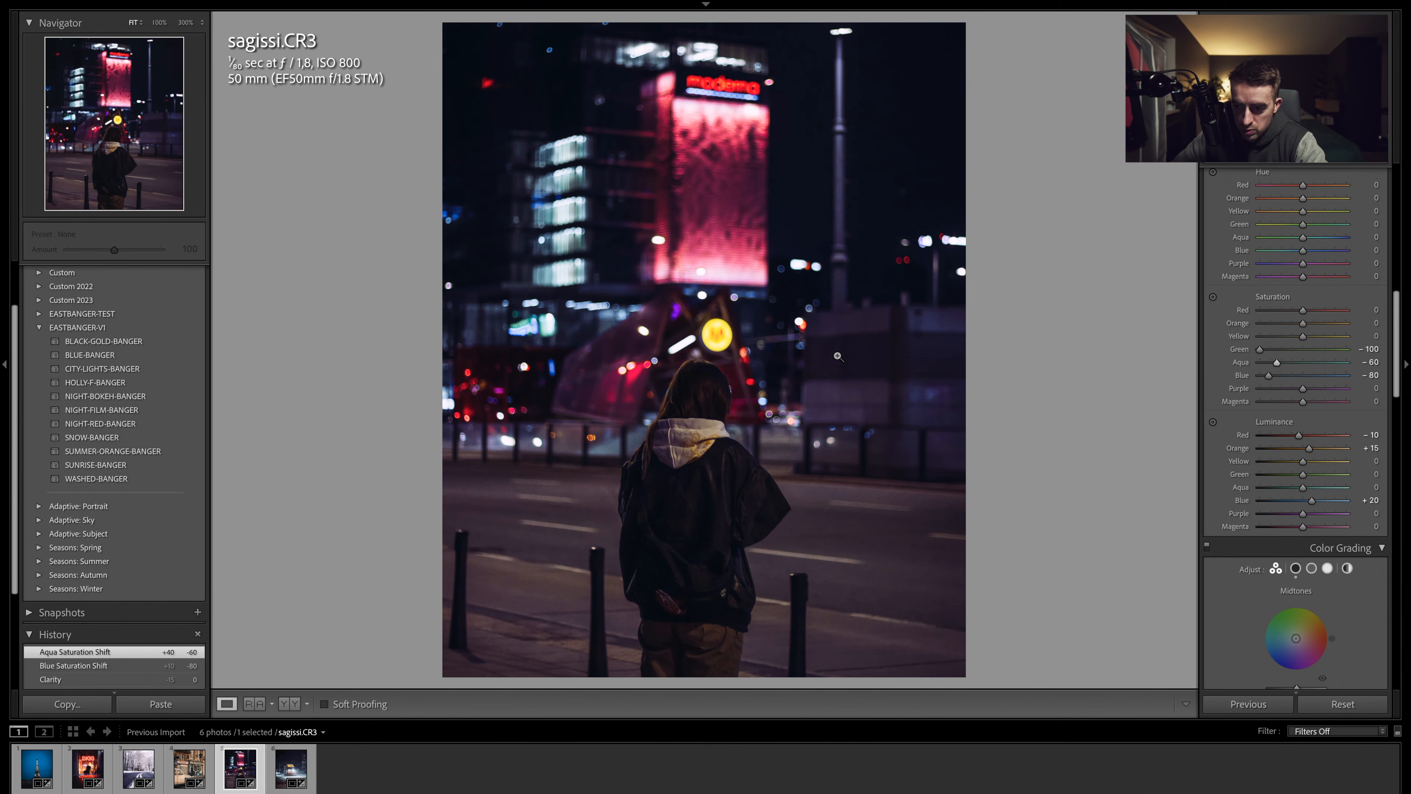
- Reset the orange luminance to 0 and set red luminance to +11 in HSL
left_click(787, 410)
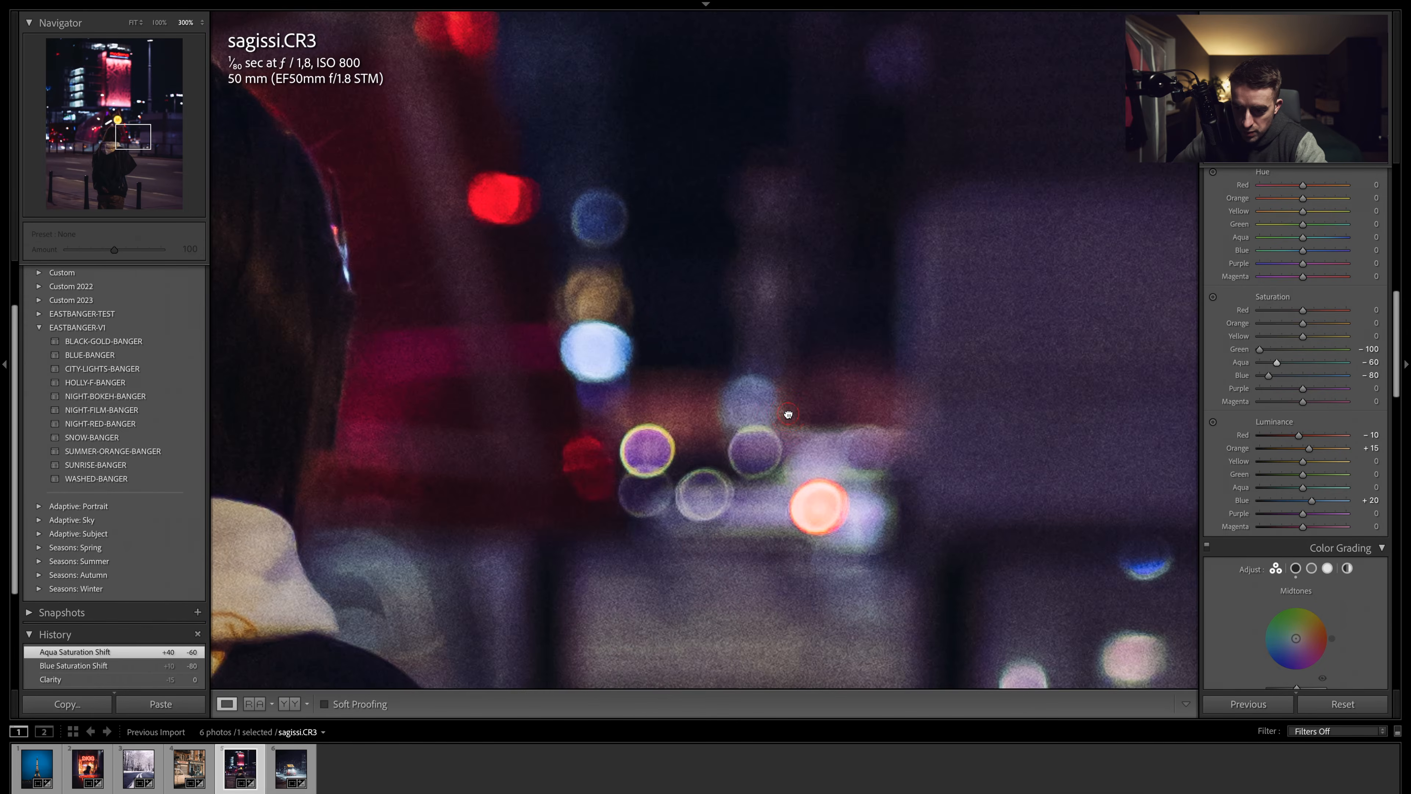
left_click(788, 414)
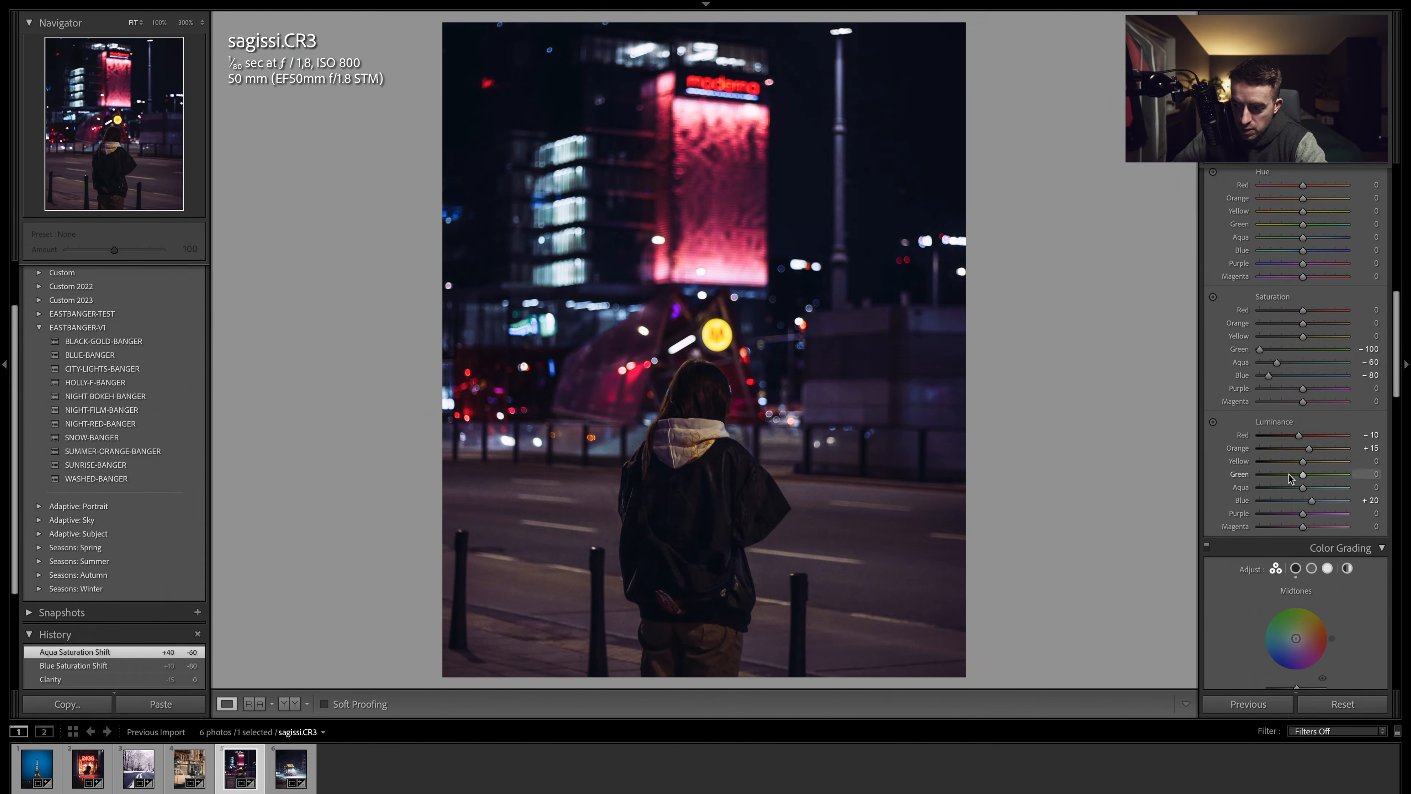
double_click(1239, 448)
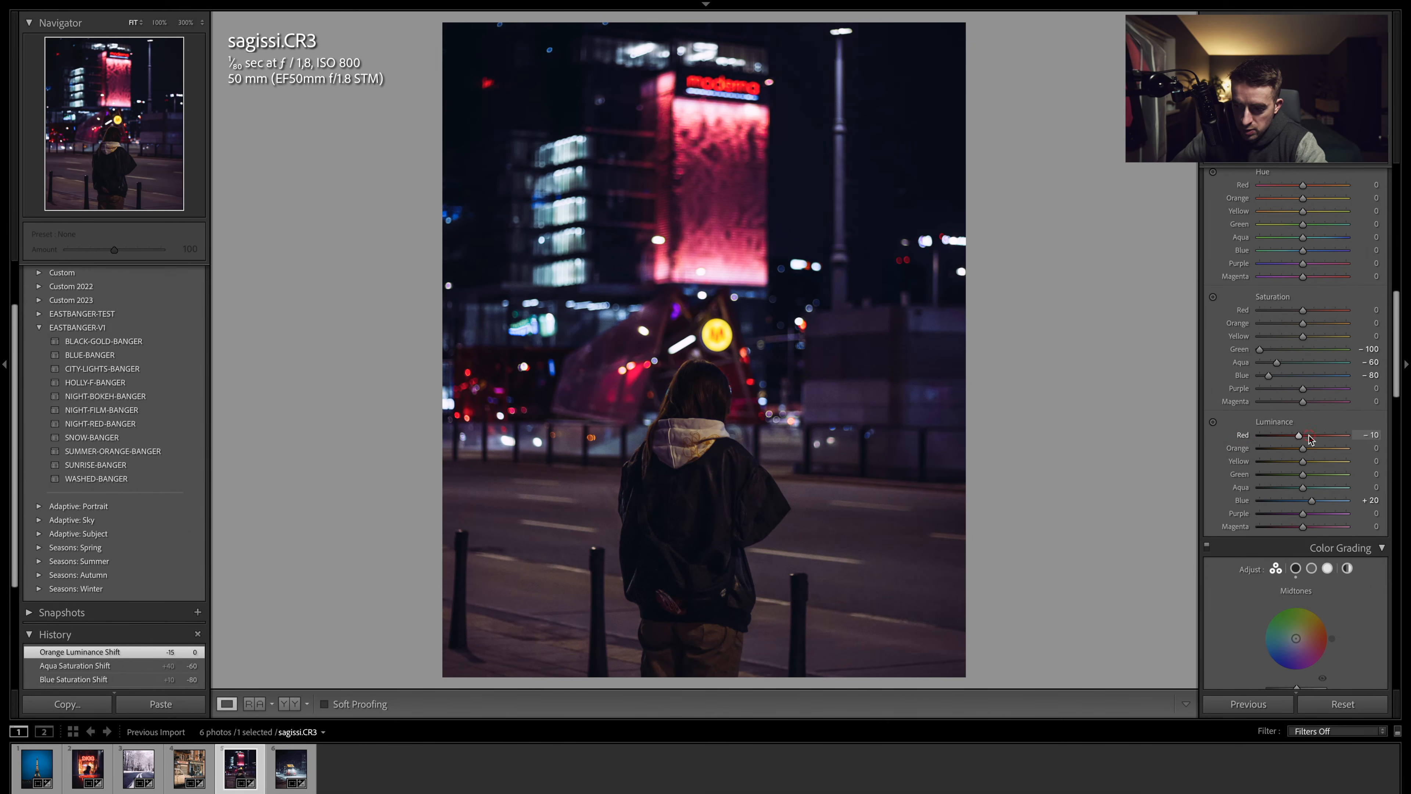
left_click_drag(1310, 439, 1309, 439)
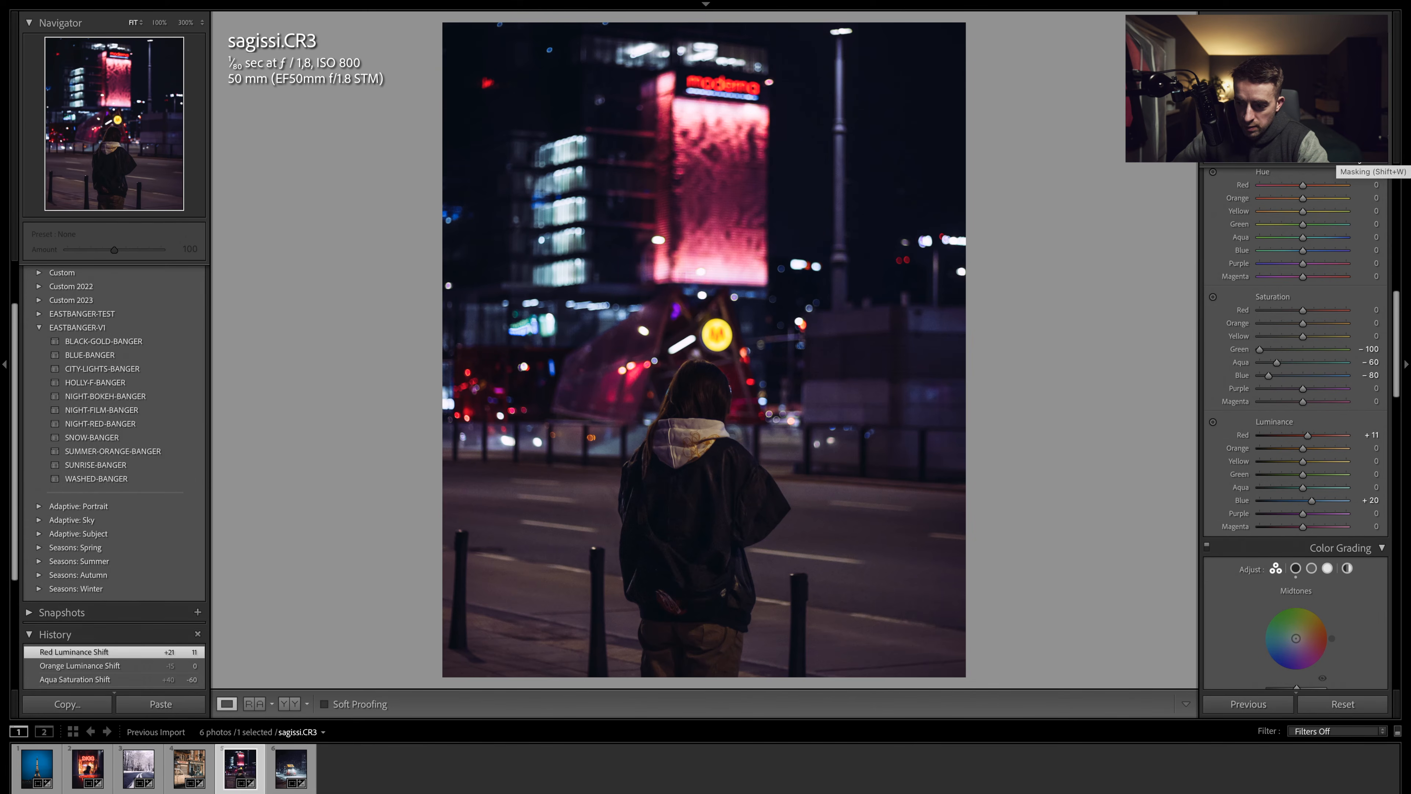
- Paint a brush mask over the lower street area of the photo
left_click(1345, 159)
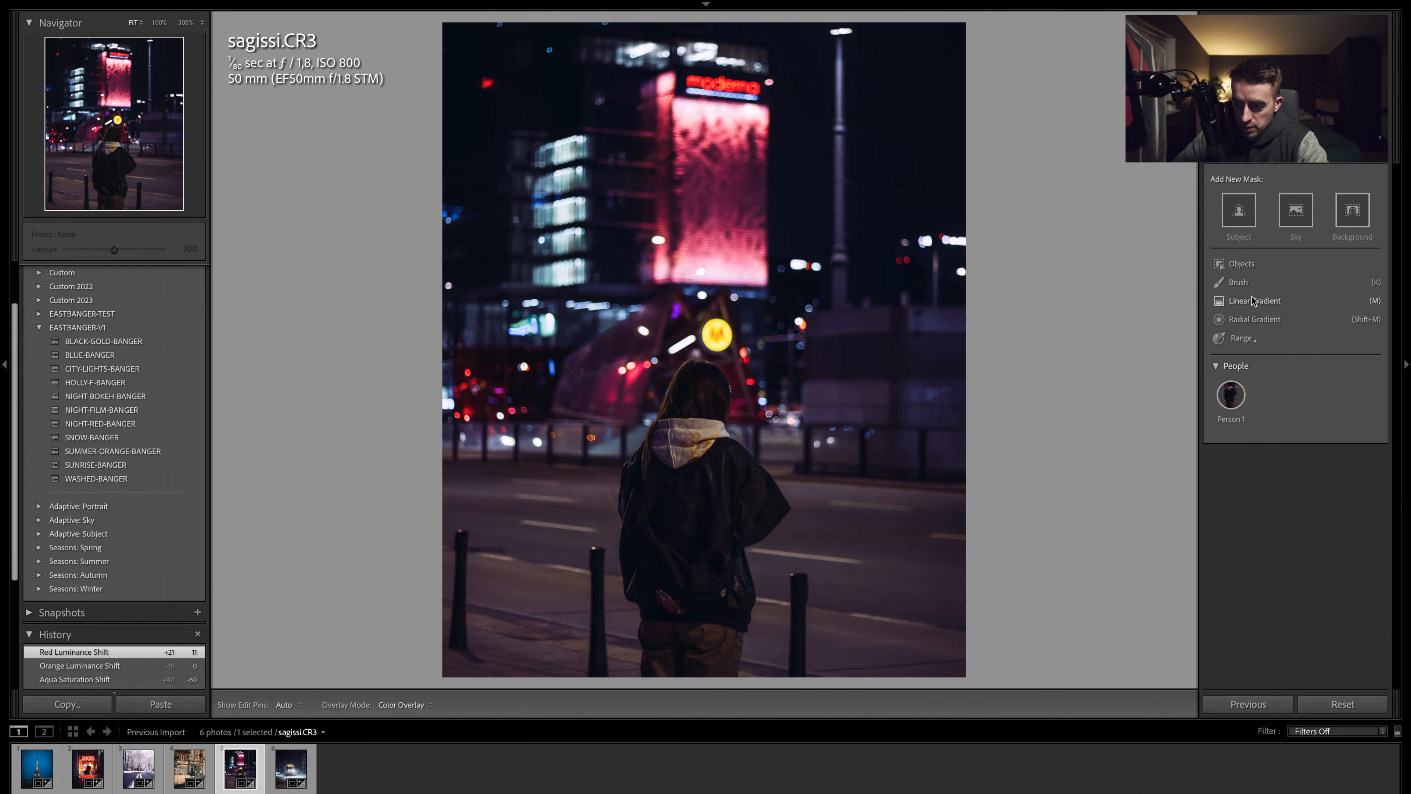
left_click(1239, 283)
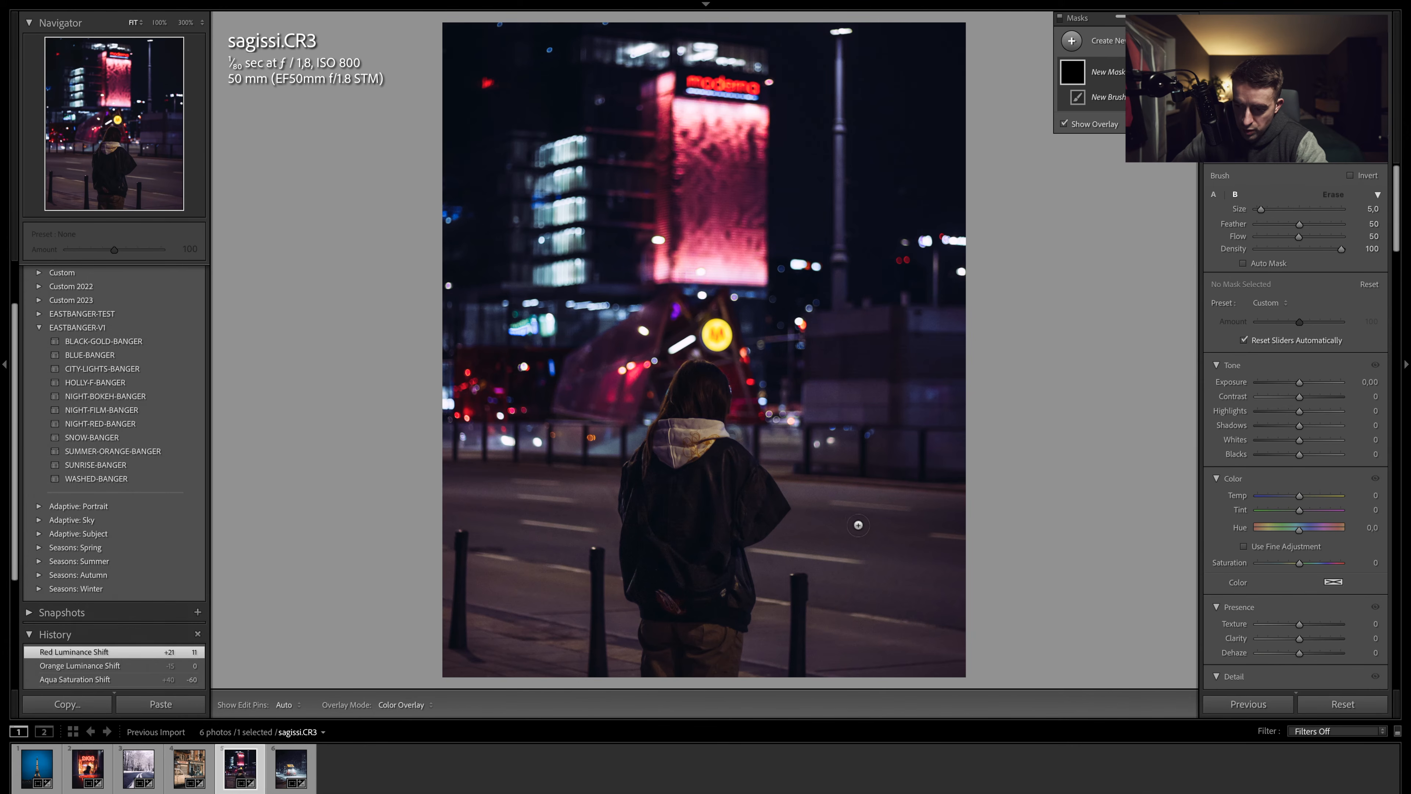
mouse_move(909, 527)
left_mouse_down()
mouse_move(986, 519)
mouse_move(771, 491)
mouse_move(802, 534)
mouse_move(897, 551)
mouse_move(774, 555)
mouse_move(824, 555)
mouse_move(752, 532)
mouse_move(850, 509)
mouse_move(534, 462)
mouse_move(678, 513)
mouse_move(411, 474)
mouse_move(500, 521)
mouse_move(407, 524)
mouse_move(638, 525)
mouse_move(650, 511)
mouse_move(709, 545)
mouse_move(530, 551)
mouse_move(742, 577)
mouse_move(509, 557)
mouse_move(744, 582)
mouse_move(404, 571)
mouse_move(481, 600)
mouse_move(424, 614)
mouse_move(447, 639)
mouse_move(433, 652)
mouse_move(375, 664)
mouse_move(469, 669)
mouse_move(444, 645)
mouse_move(726, 638)
mouse_move(699, 623)
mouse_move(736, 615)
mouse_move(630, 636)
mouse_move(577, 613)
mouse_move(697, 603)
mouse_move(657, 590)
mouse_move(1016, 569)
mouse_move(1024, 551)
mouse_move(914, 569)
mouse_move(988, 617)
mouse_move(1076, 623)
mouse_move(1040, 675)
mouse_move(674, 641)
mouse_move(837, 671)
left_mouse_up()
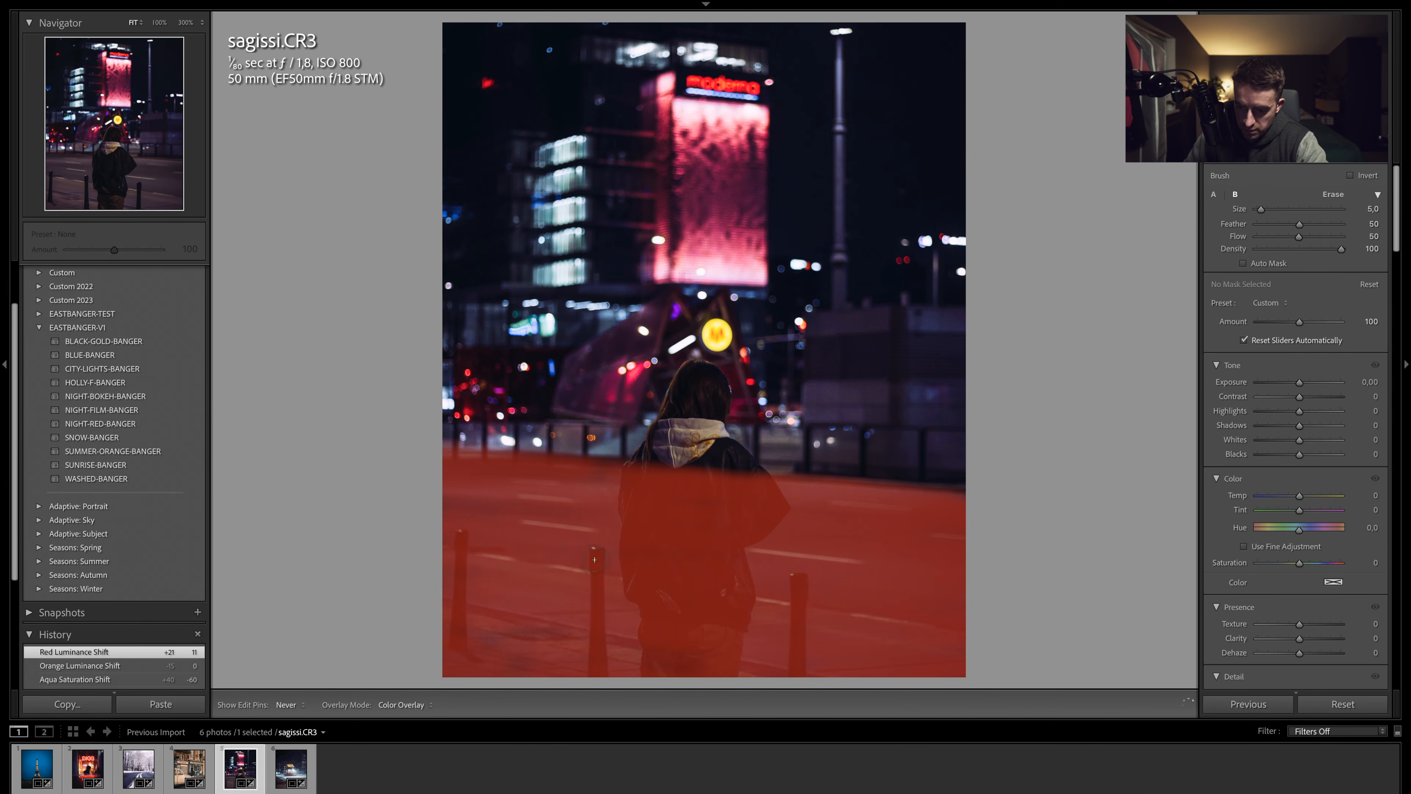
left_click(707, 510)
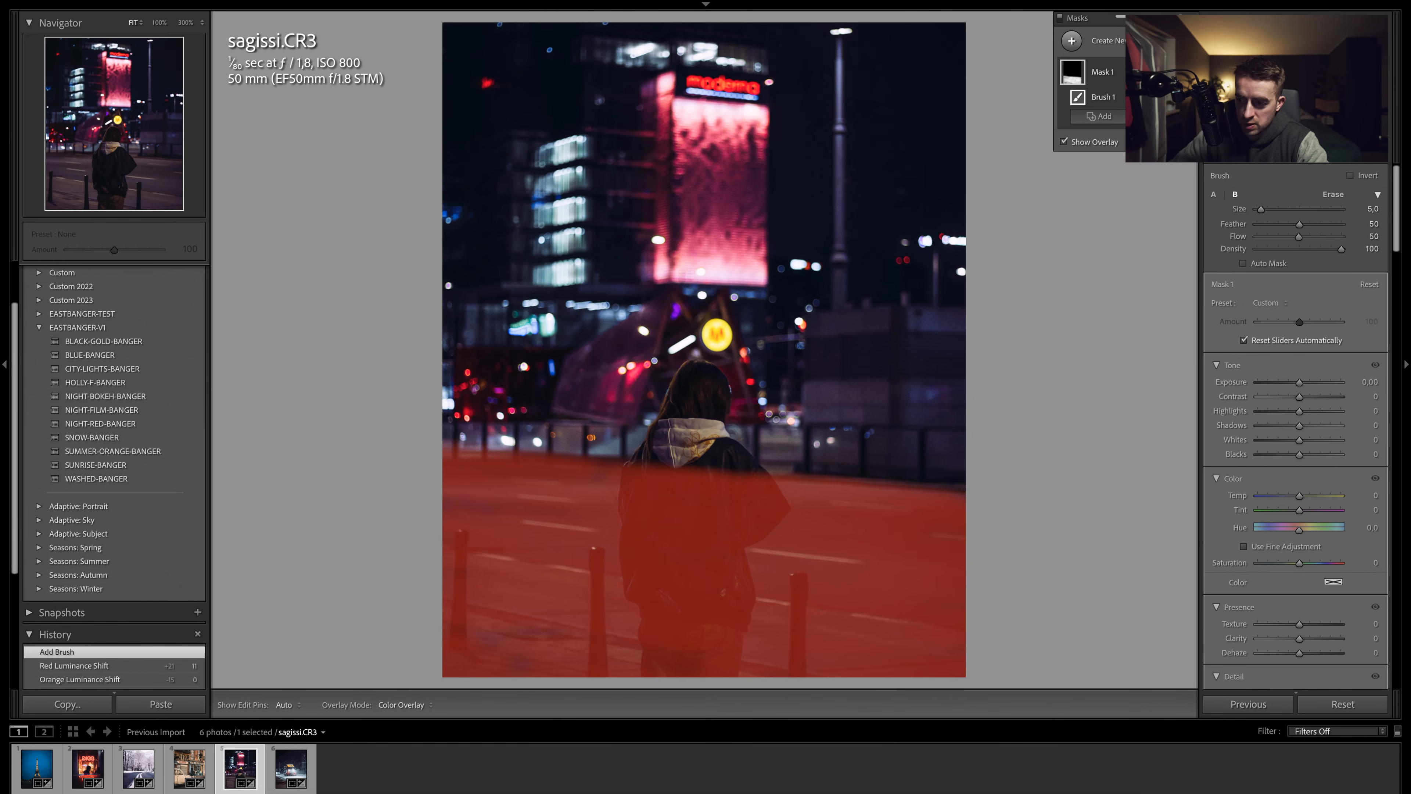
- Subtract the person from the brush mask and set the mask's temperature to -13
left_click(1099, 116)
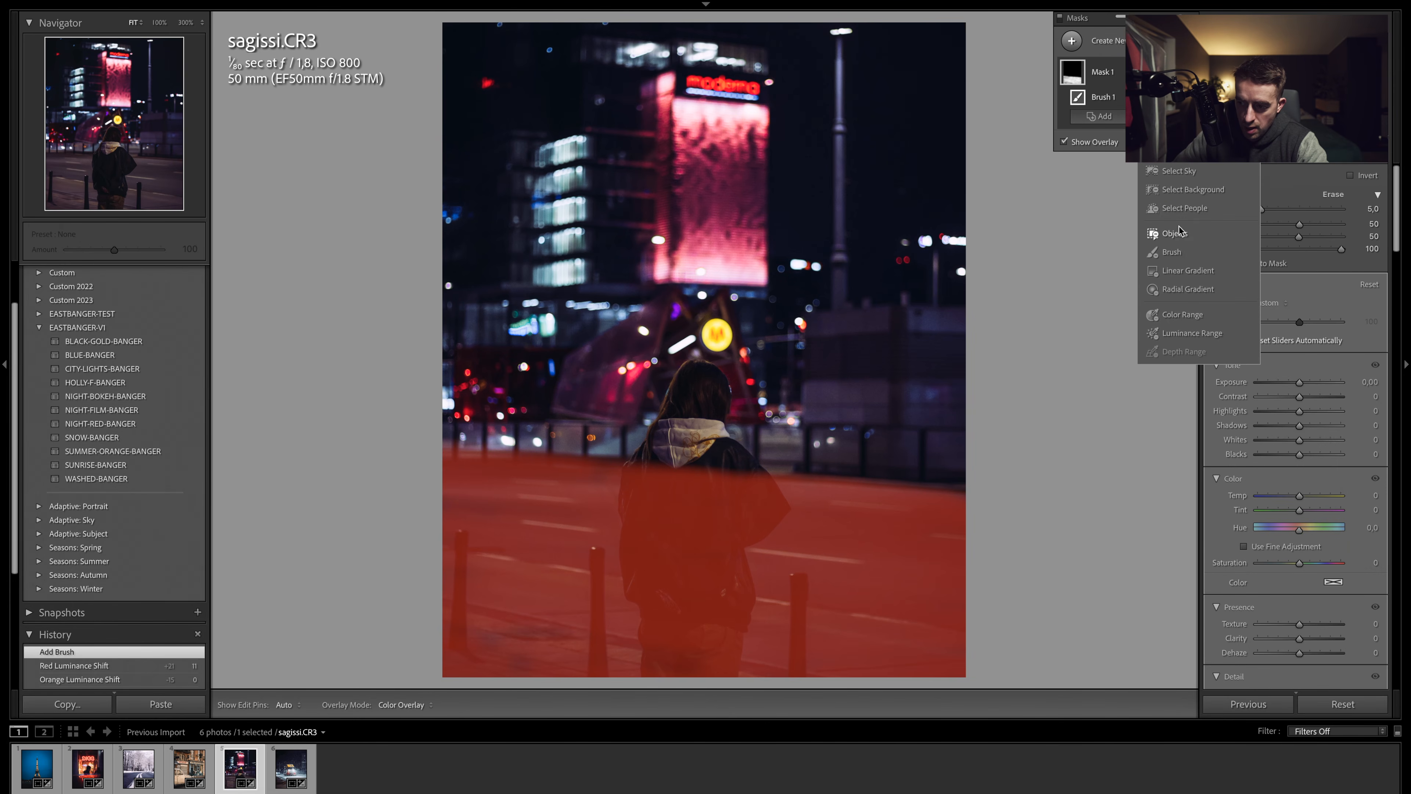
left_click(1182, 211)
left_click(1230, 207)
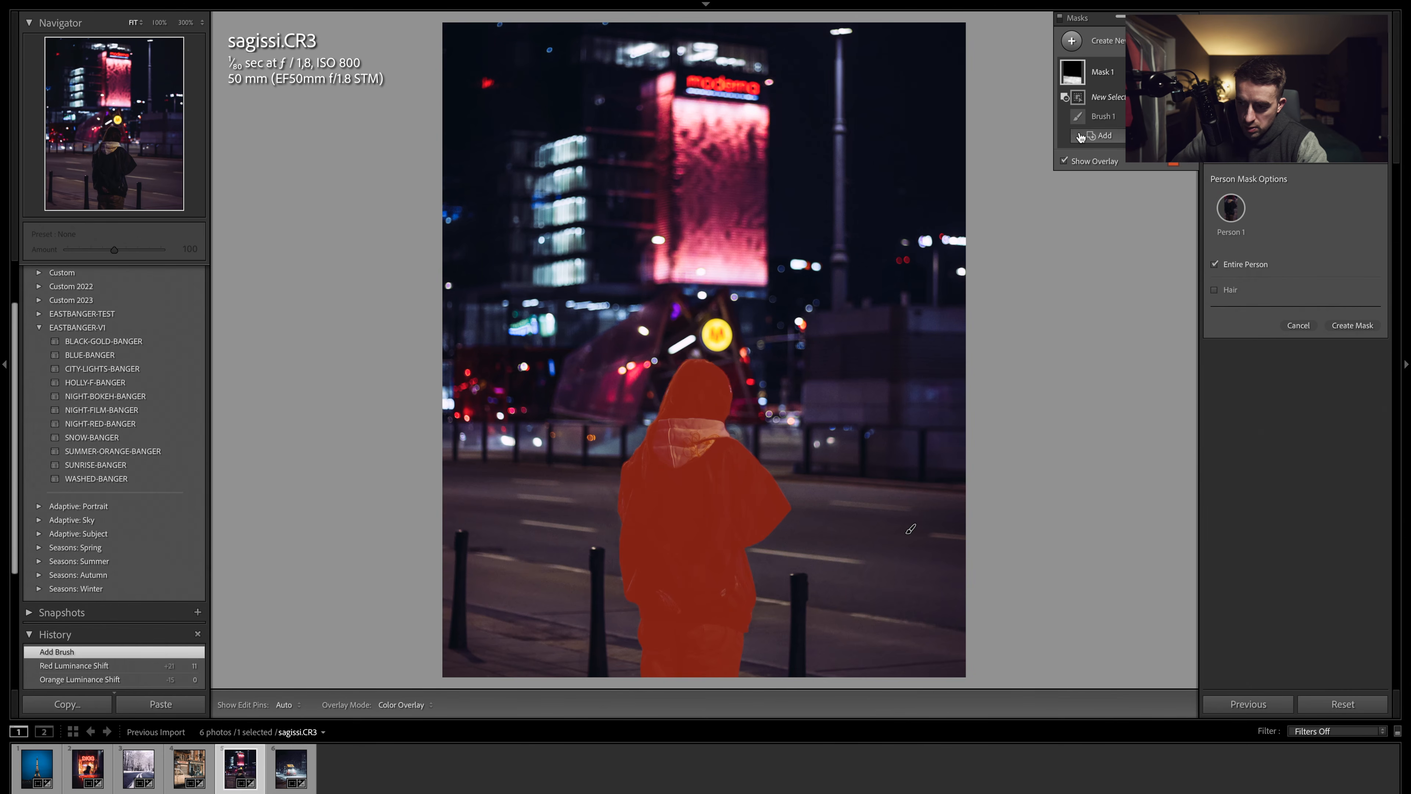
left_click(1099, 71)
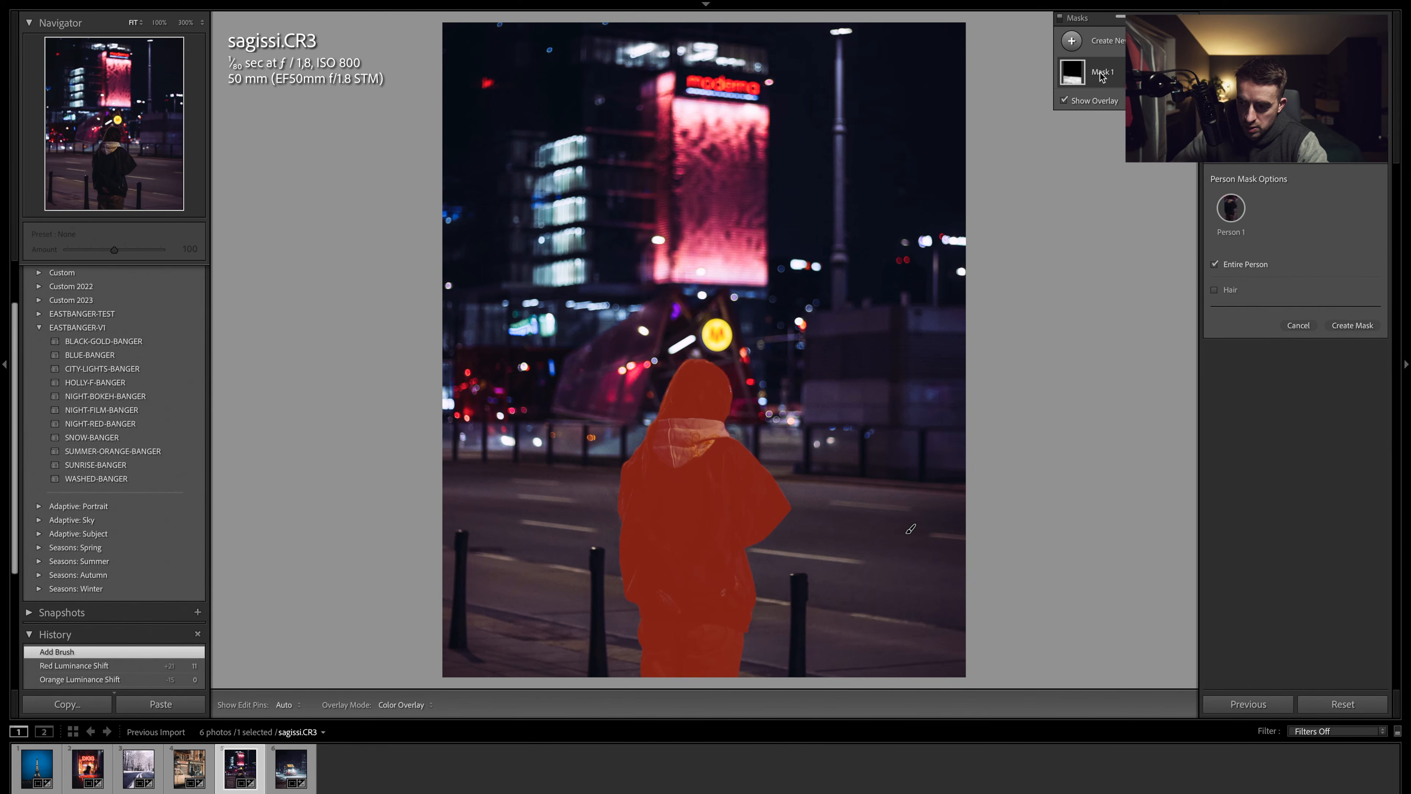
left_click(1349, 327)
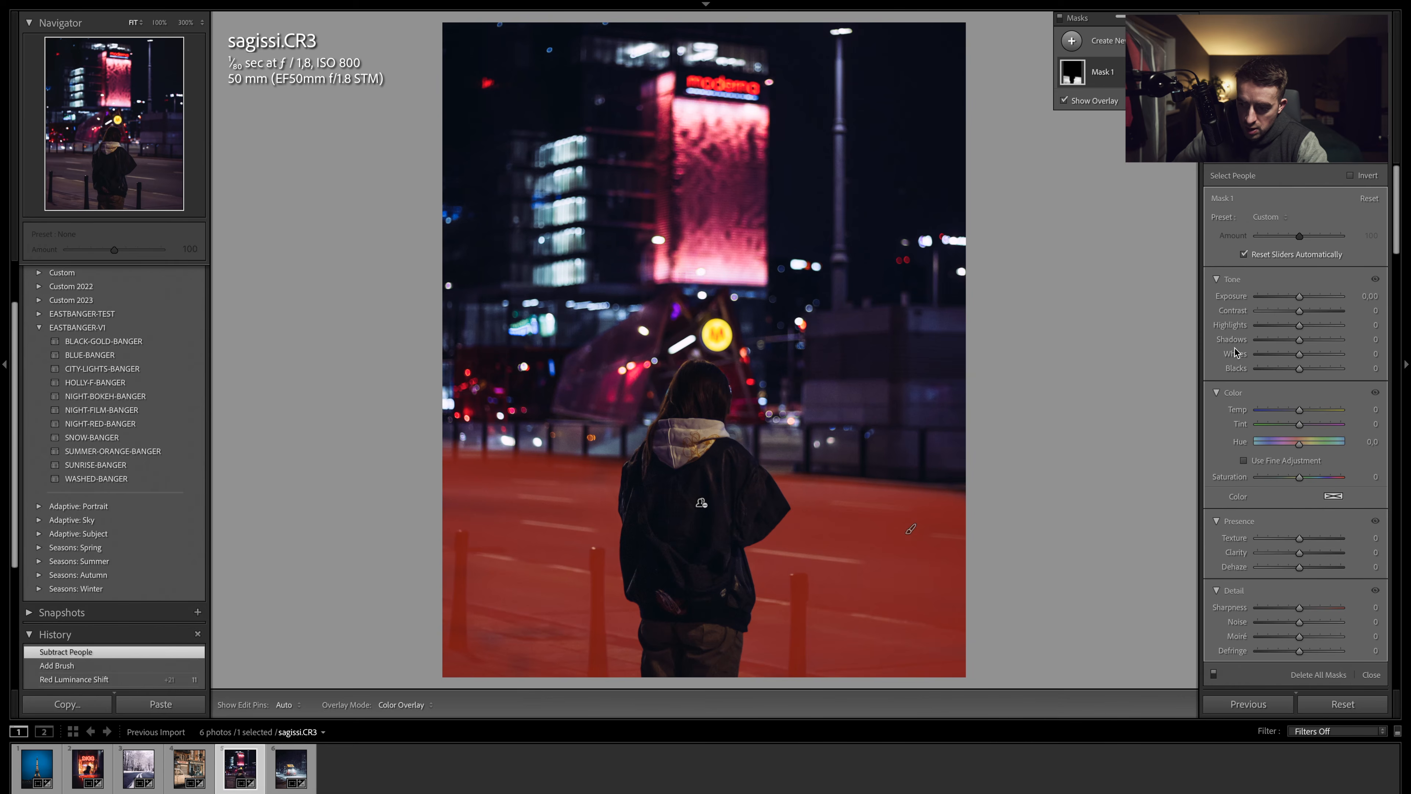
left_click_drag(1299, 411, 1291, 412)
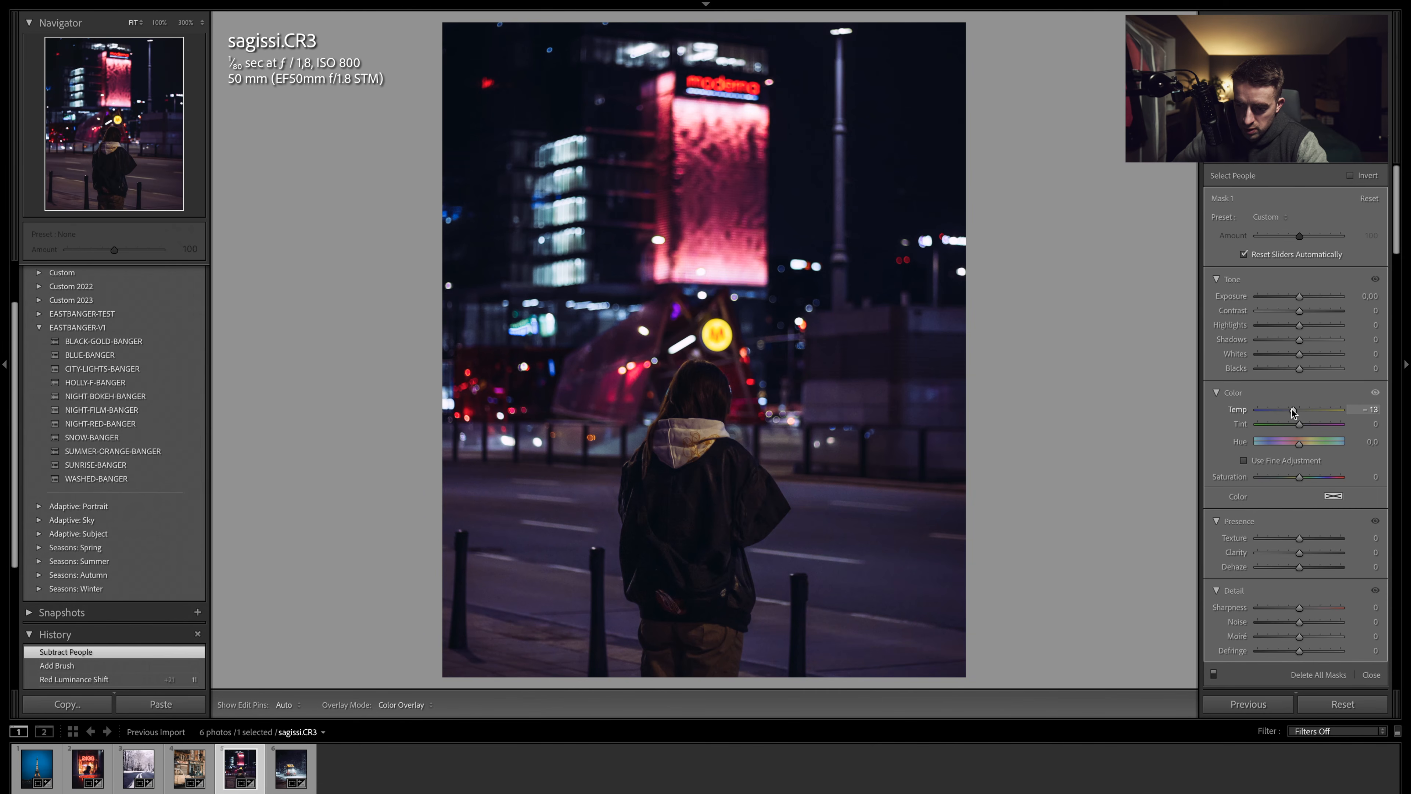
left_click_drag(1293, 411, 1293, 411)
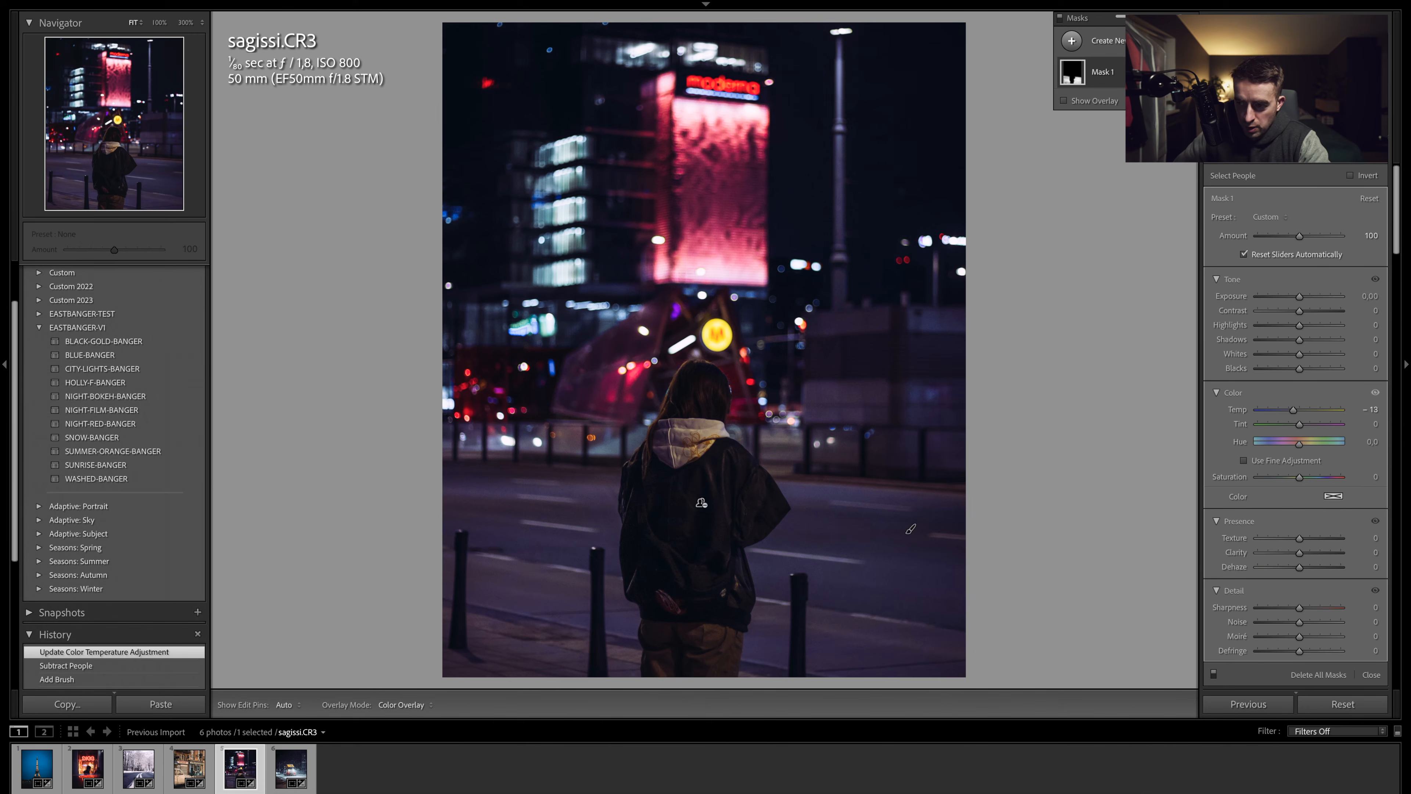
- Create a new mask selecting the person in the photo
left_click(1120, 45)
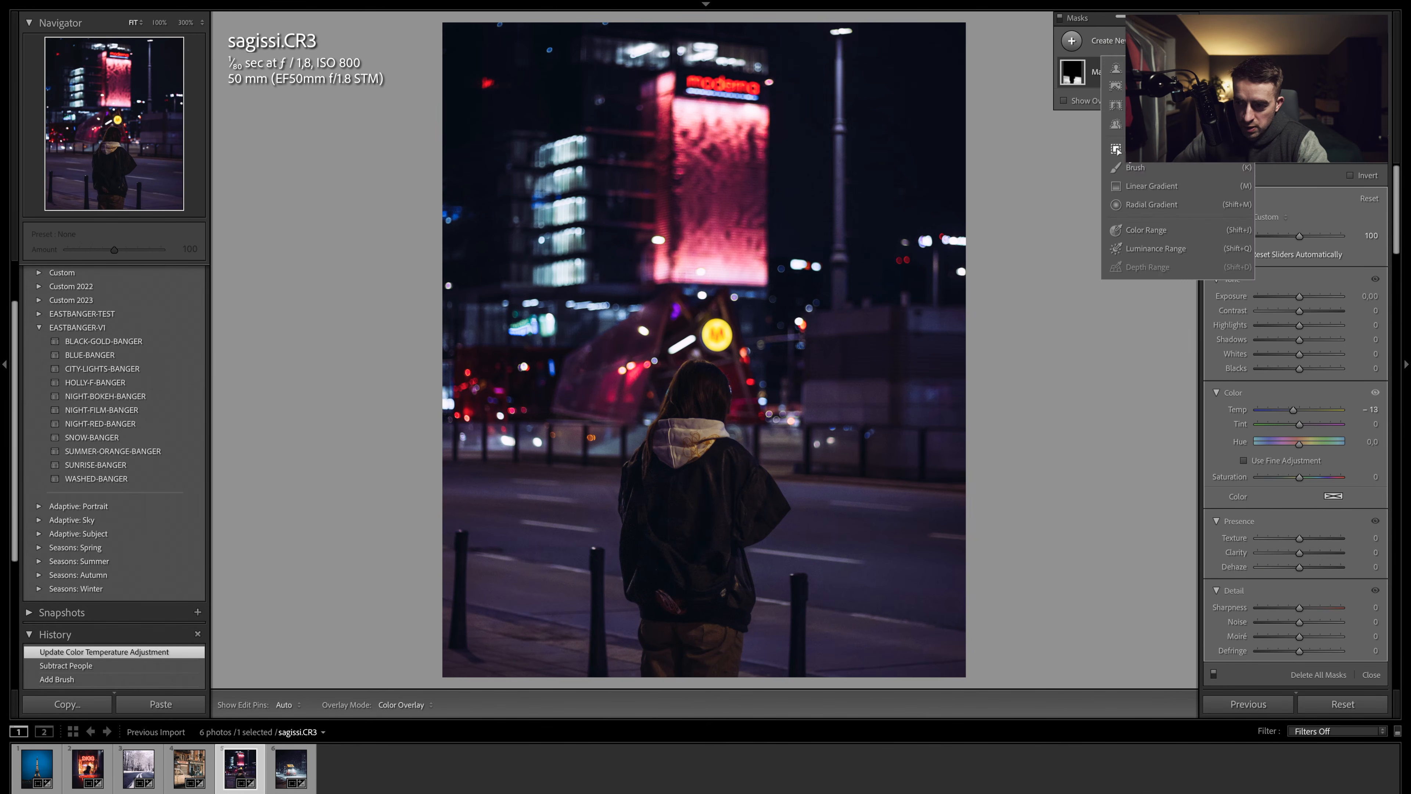
left_click(1116, 149)
left_click(1218, 233)
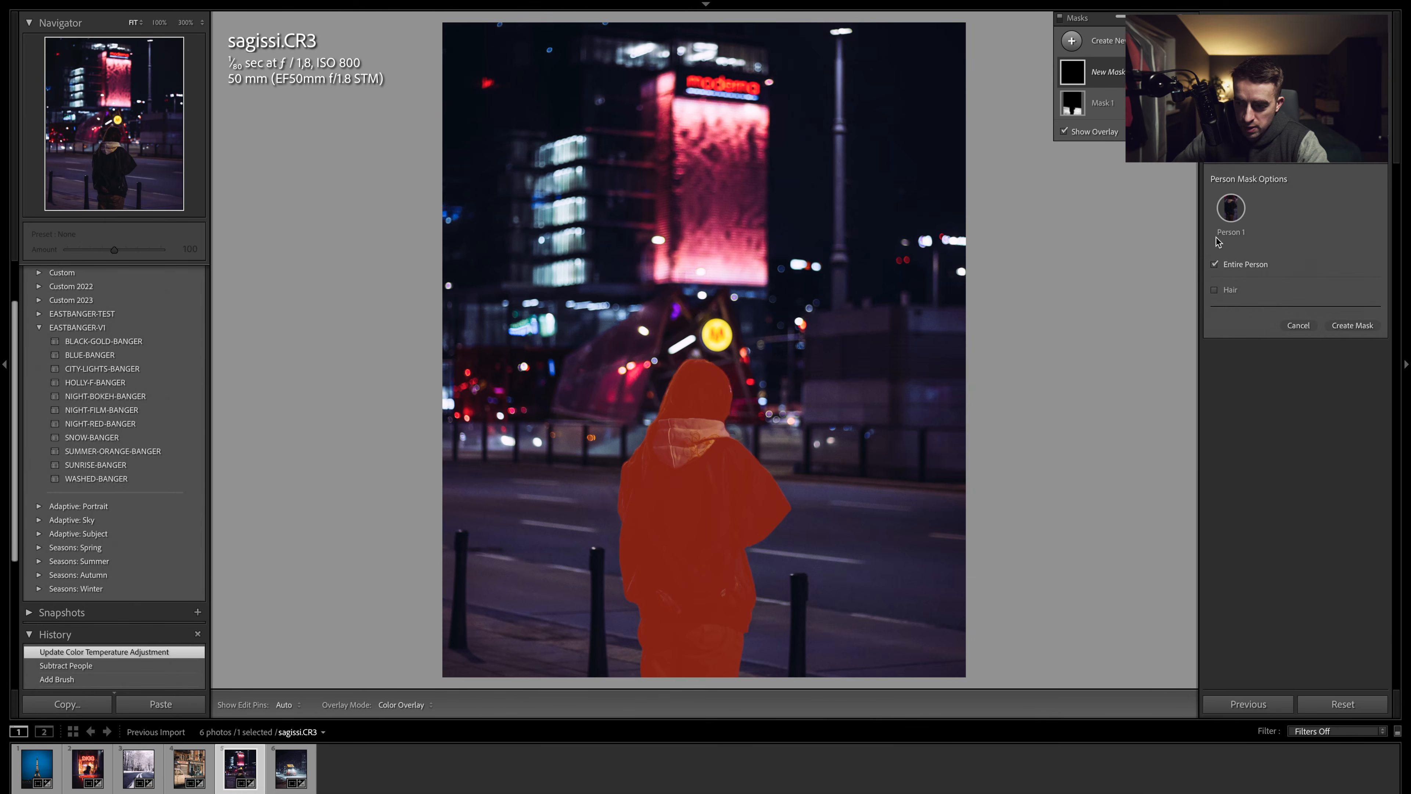
left_click(1350, 325)
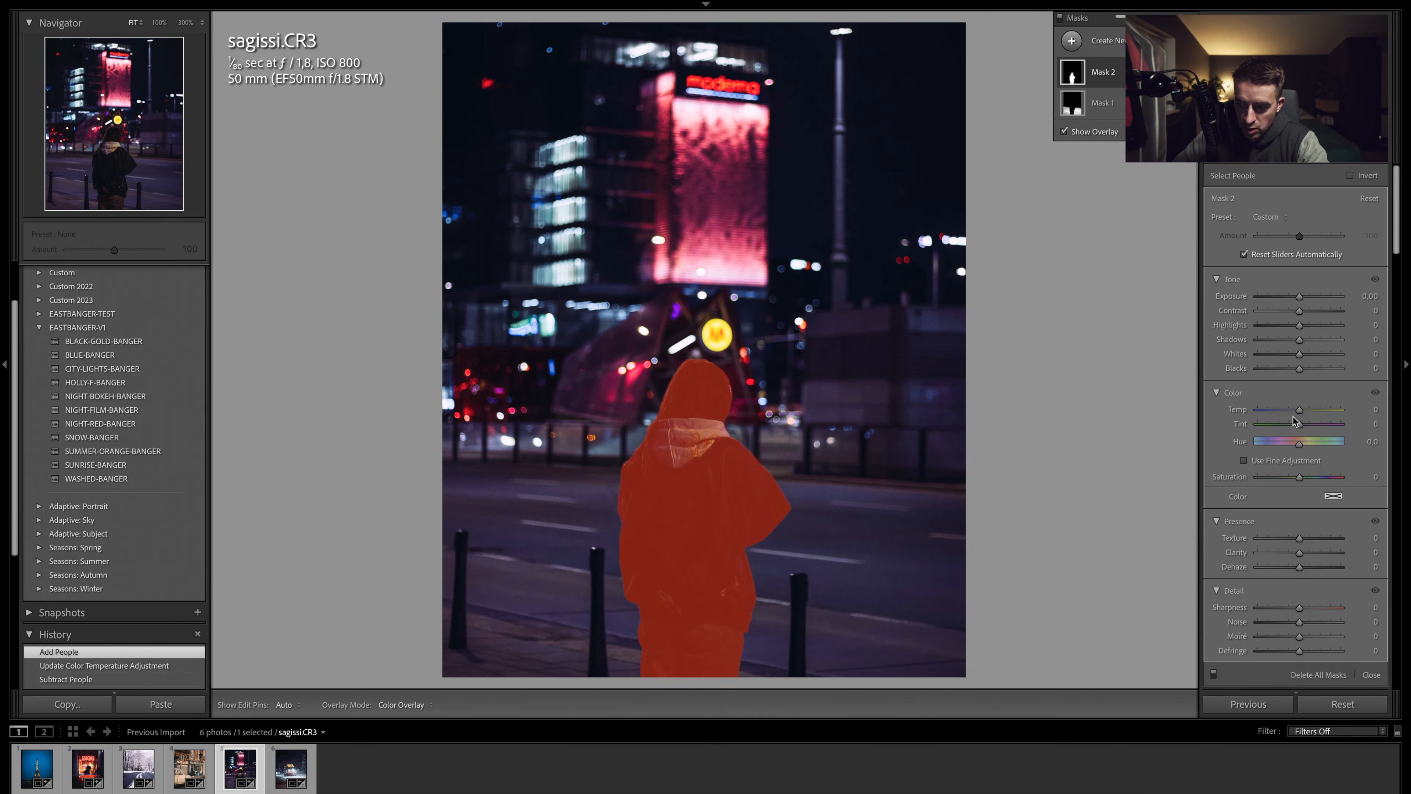
- Set the person mask's temperature to -6, exposure to 0.43 and clarity to 12, then close masking
left_click_drag(1300, 410, 1297, 414)
left_click_drag(1303, 297, 1305, 297)
left_click_drag(1312, 554, 1313, 554)
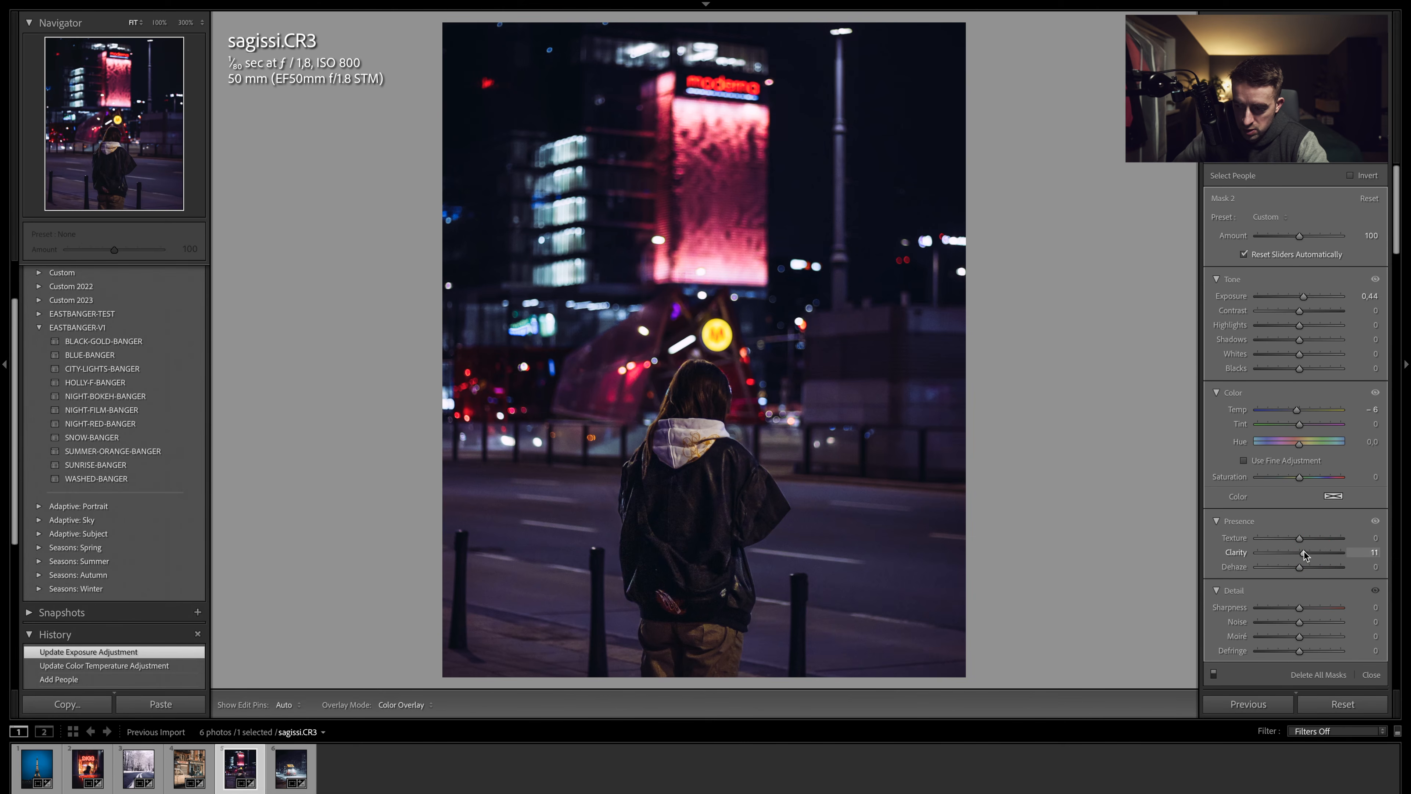
left_click_drag(1306, 556, 1305, 556)
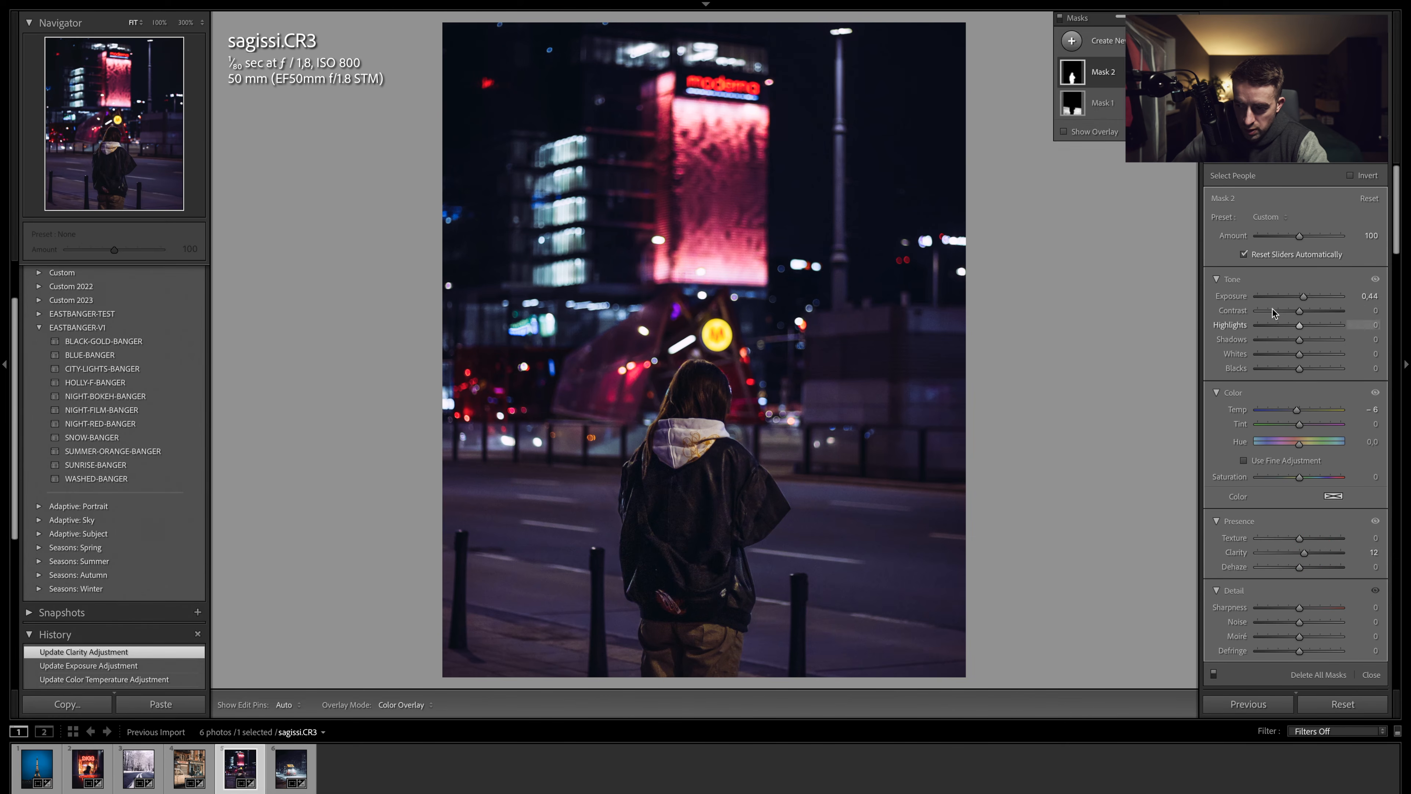
left_click_drag(1305, 299, 1305, 300)
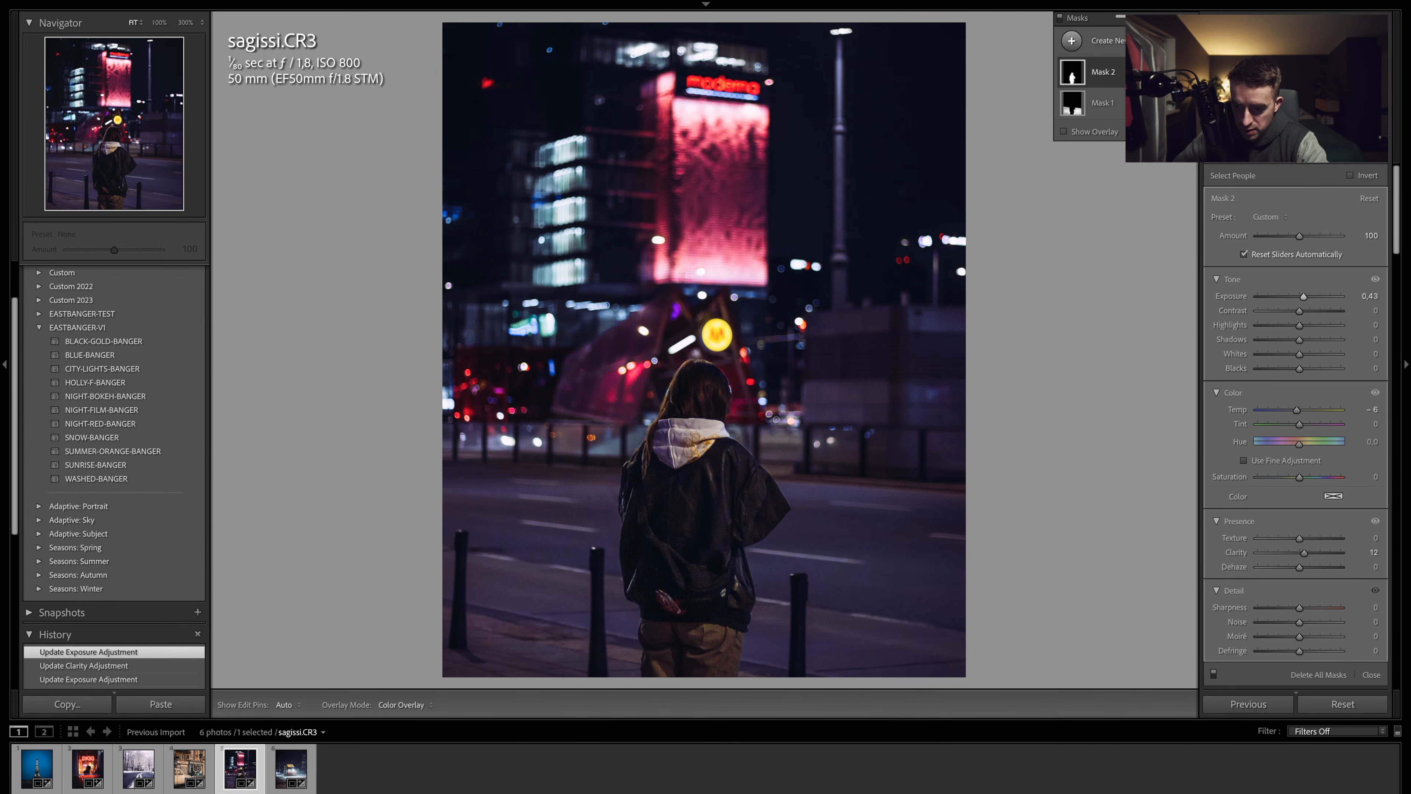
left_click(1358, 148)
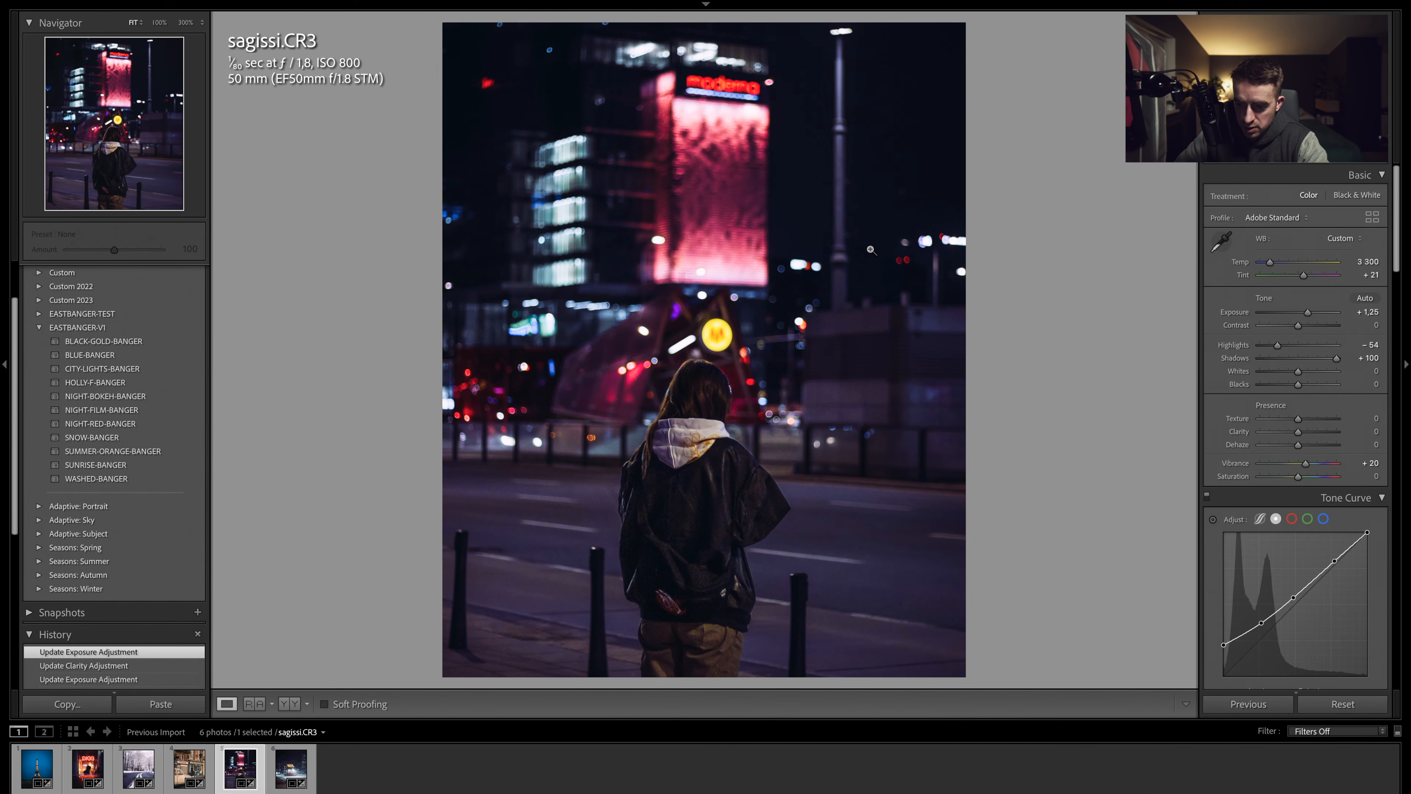
- Compare the edited photo with its before view
key("backslash")
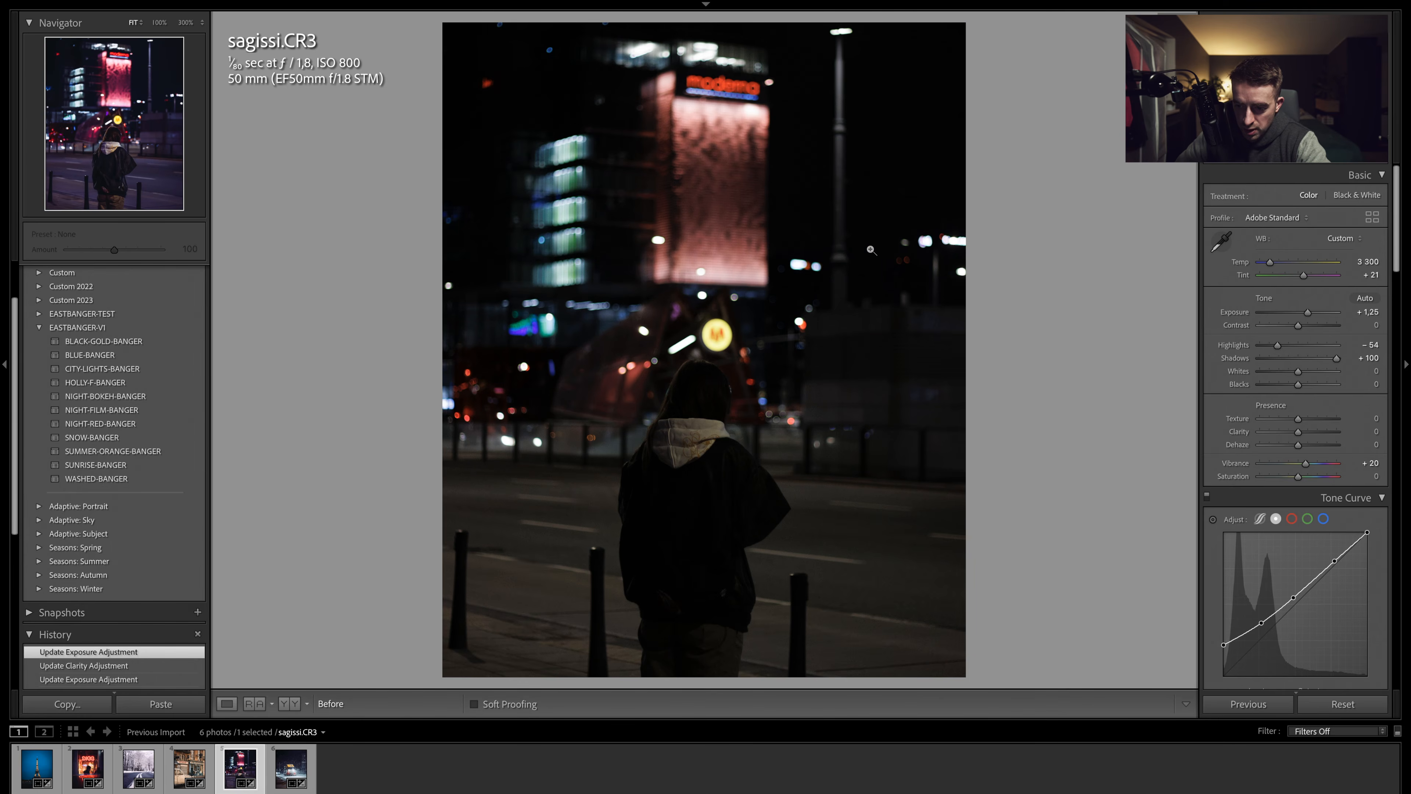
key("backslash")
key("backslash")
key("backslash")
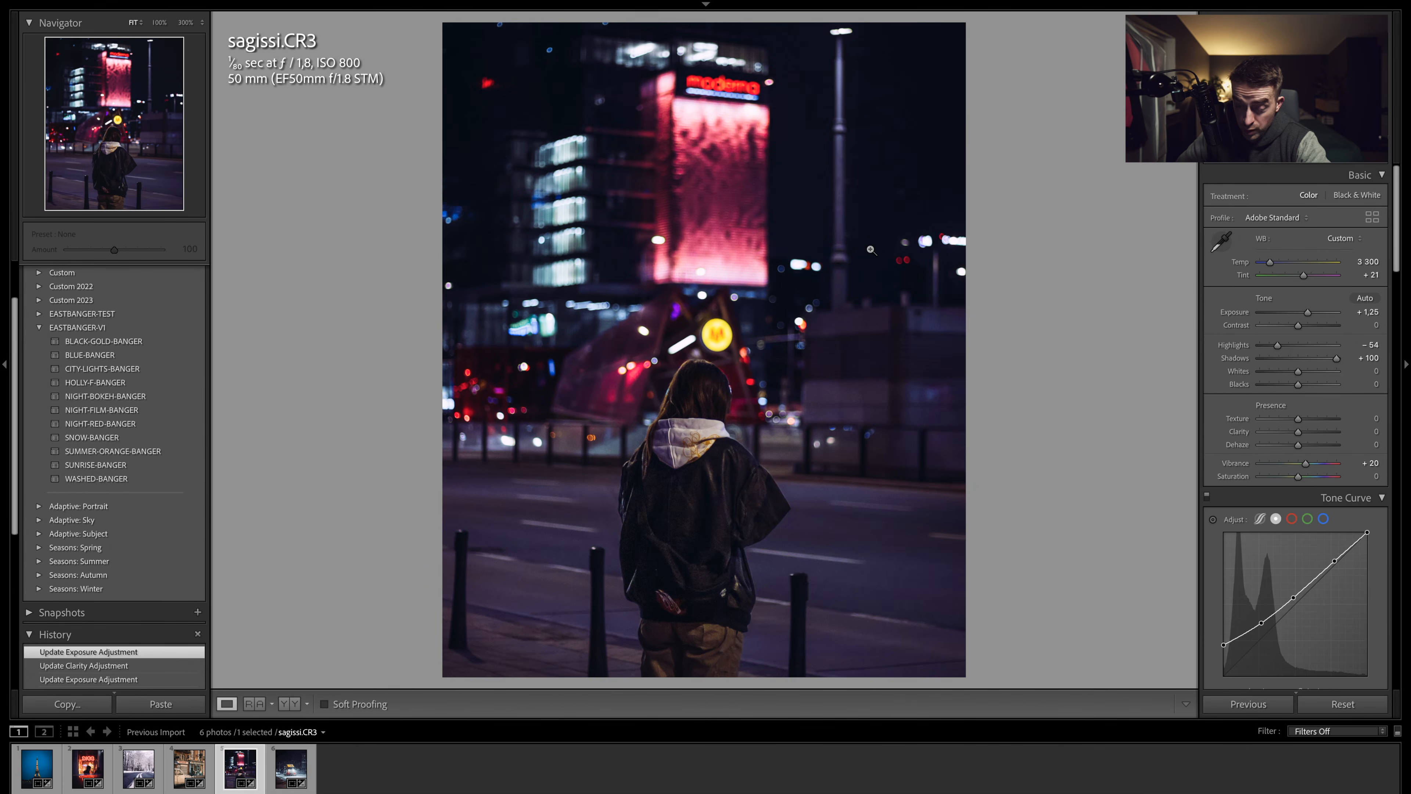